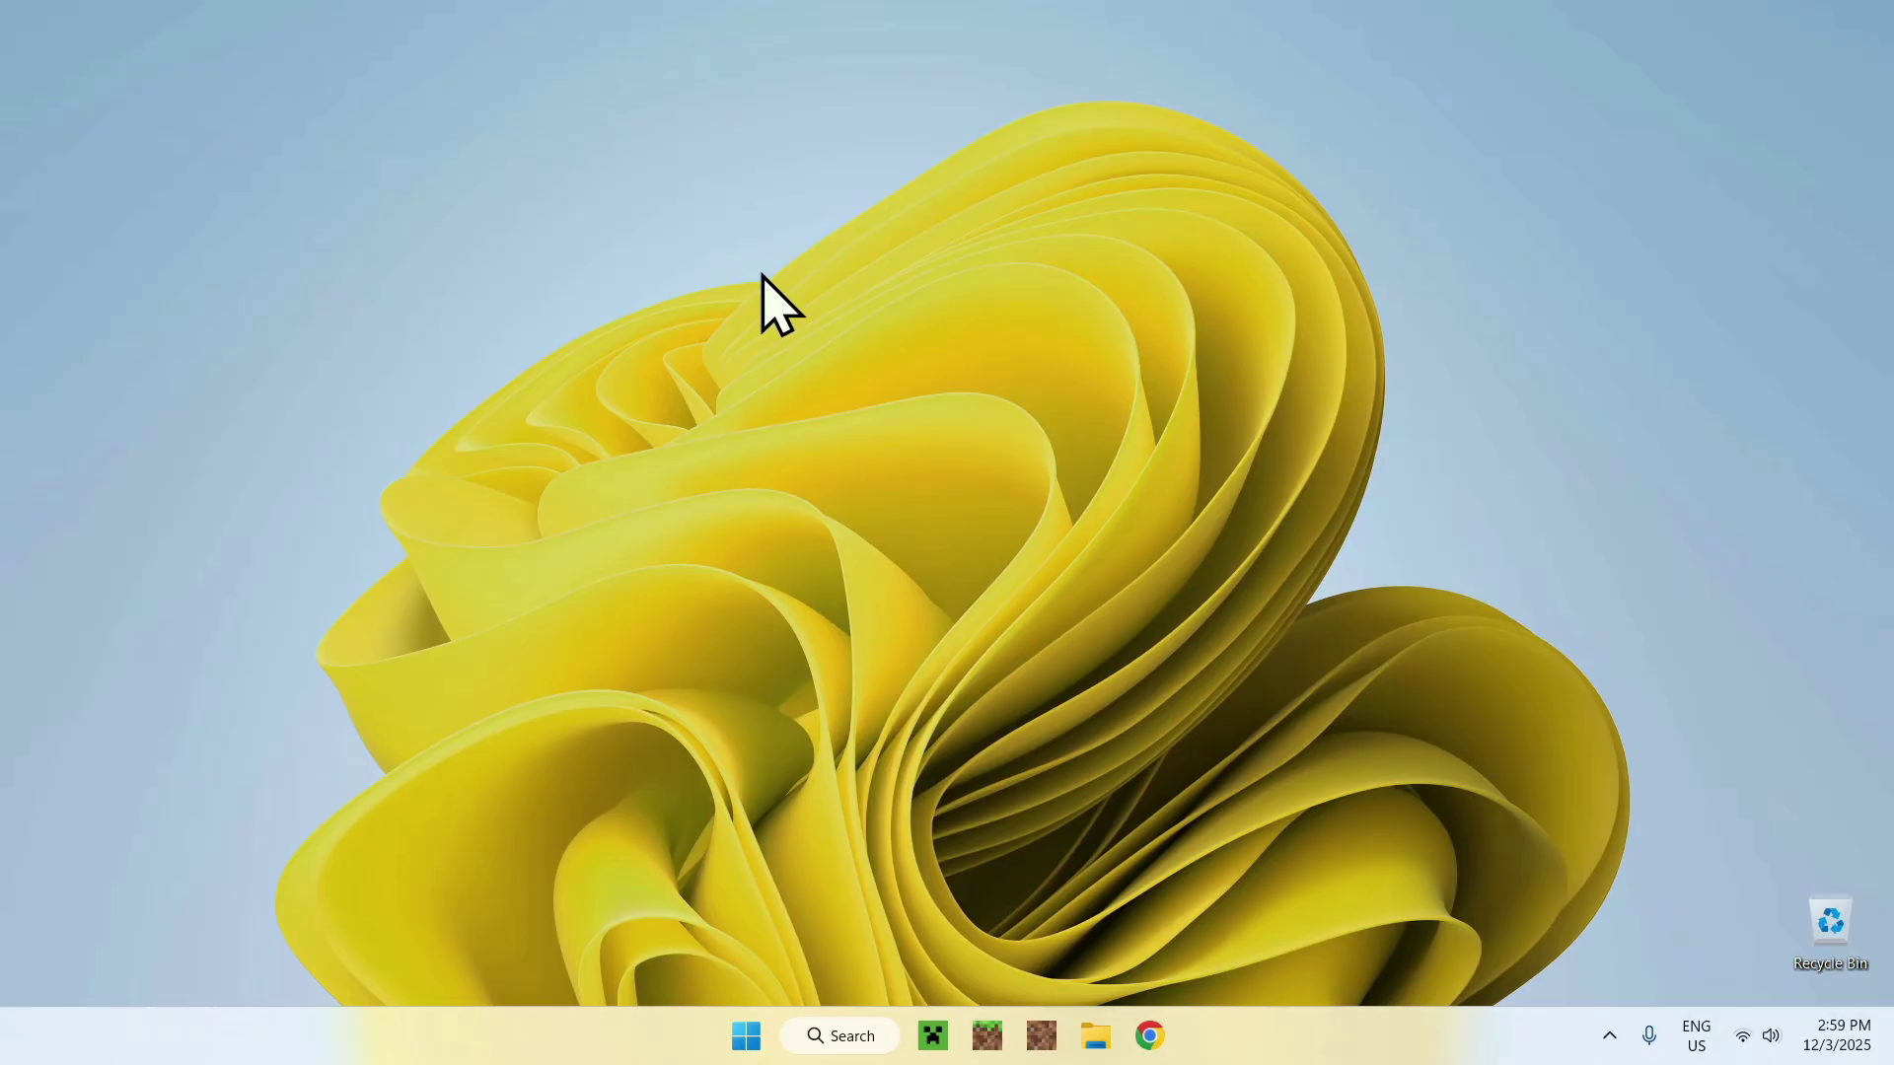
# - In a new Chrome window, search Google for 'SquidServers Minecraft'
pyautogui.click(1149, 1034)
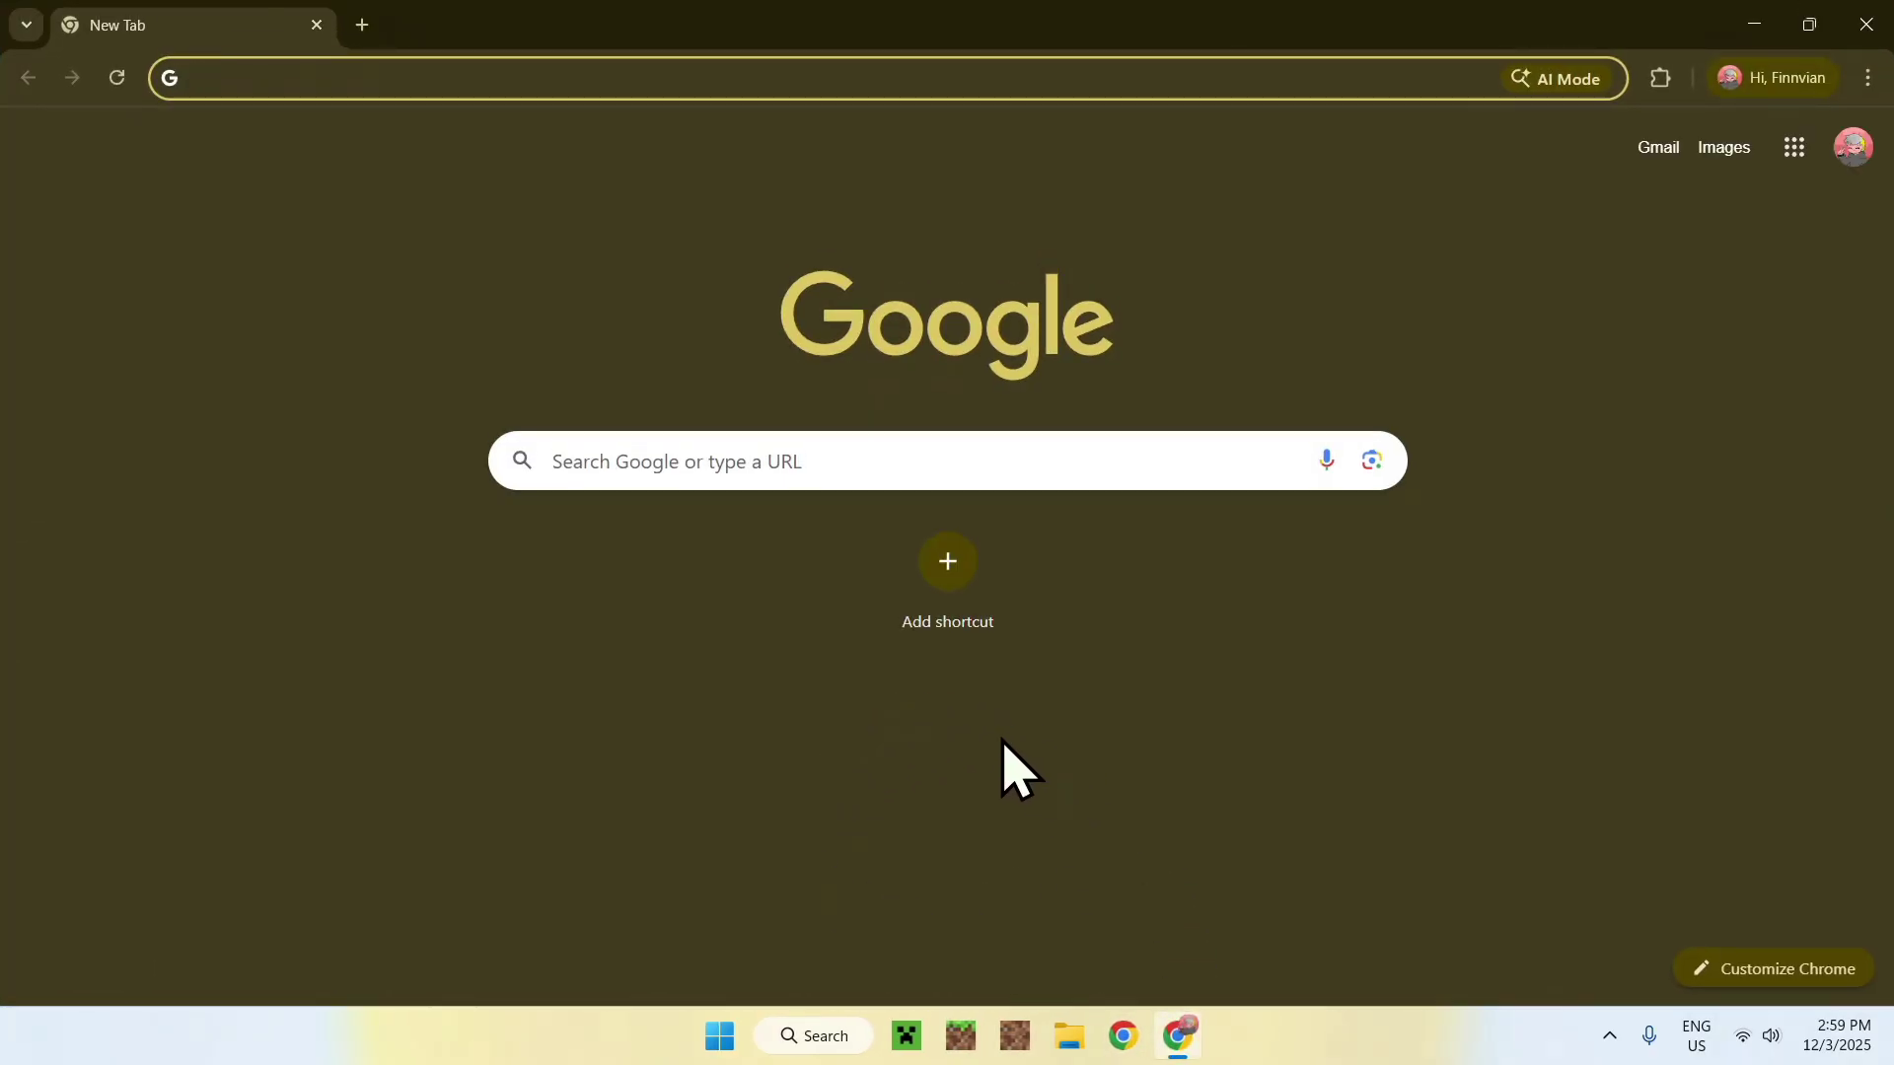
pyautogui.click(989, 459)
pyautogui.write('Sq')
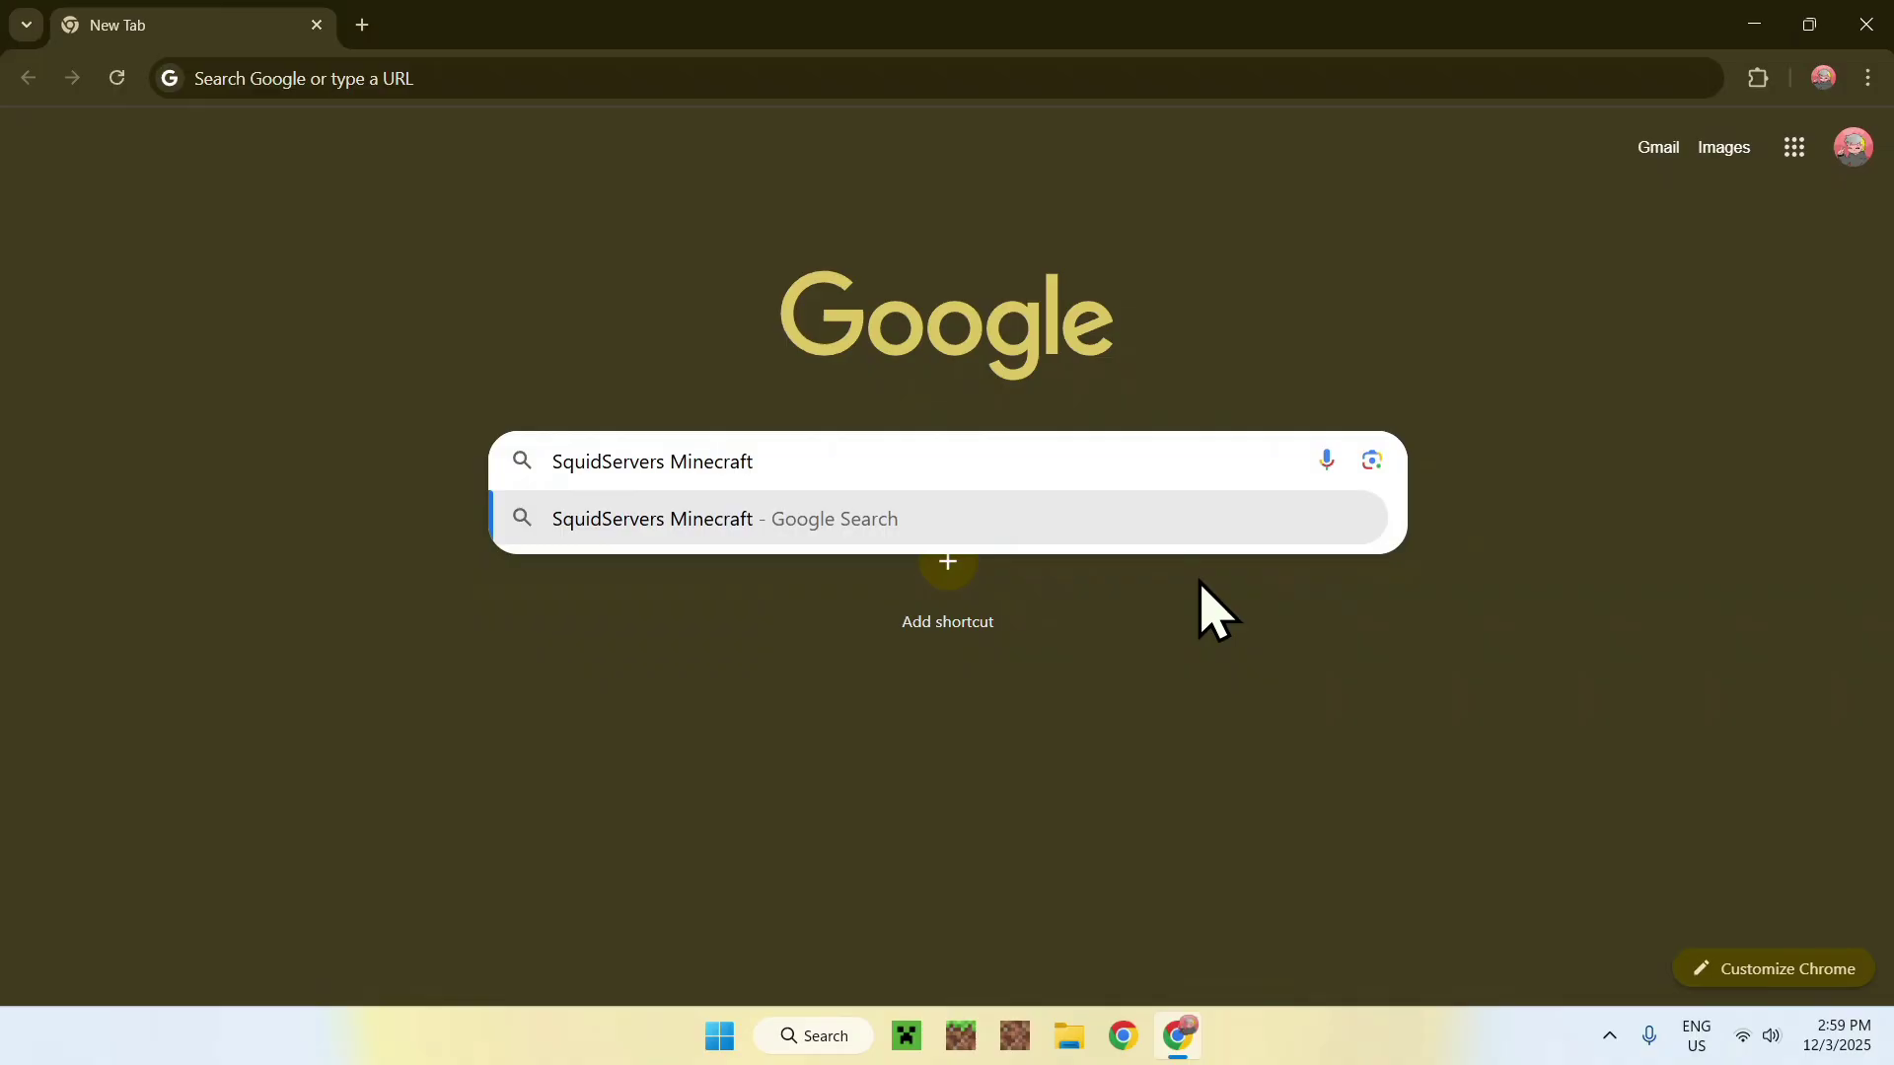
pyautogui.write('uidServers Minecraft')
pyautogui.press('Return')
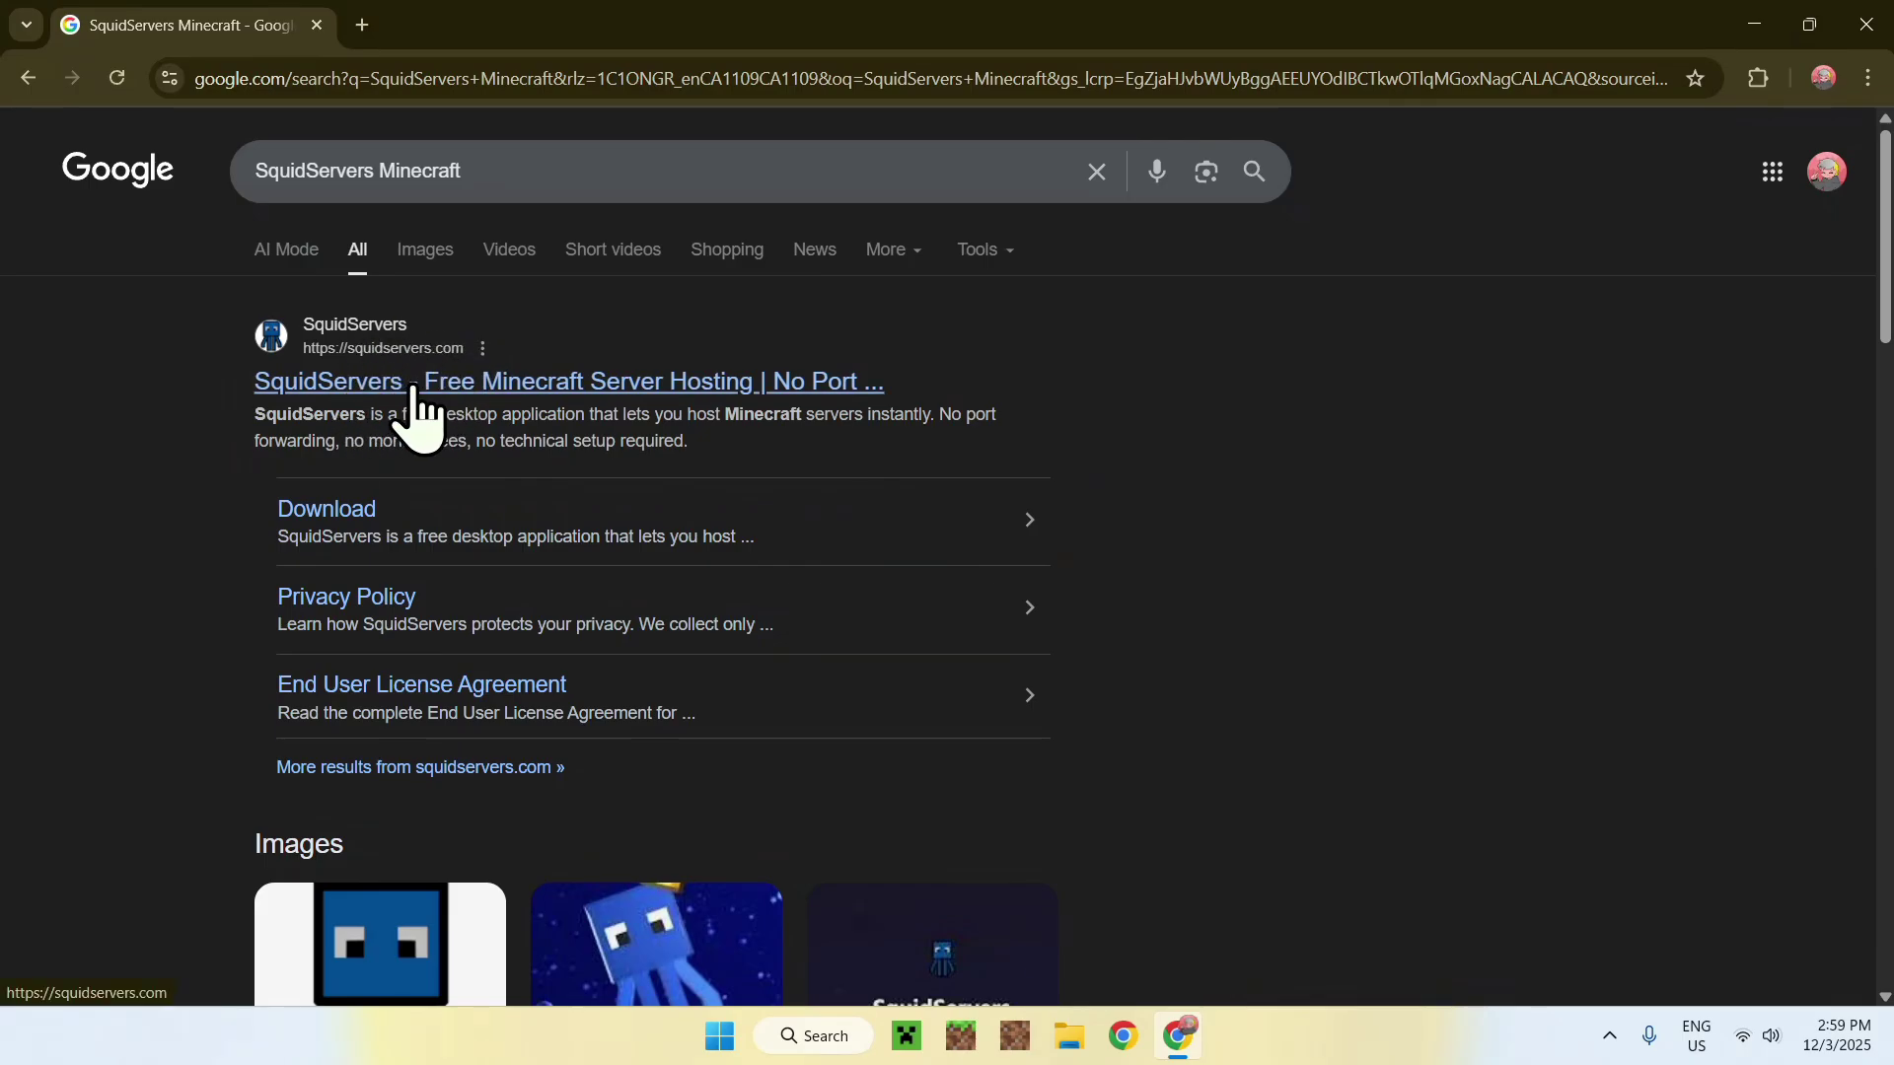
# - Open the squidservers.com homepage from the results and go to its download page
pyautogui.click(415, 385)
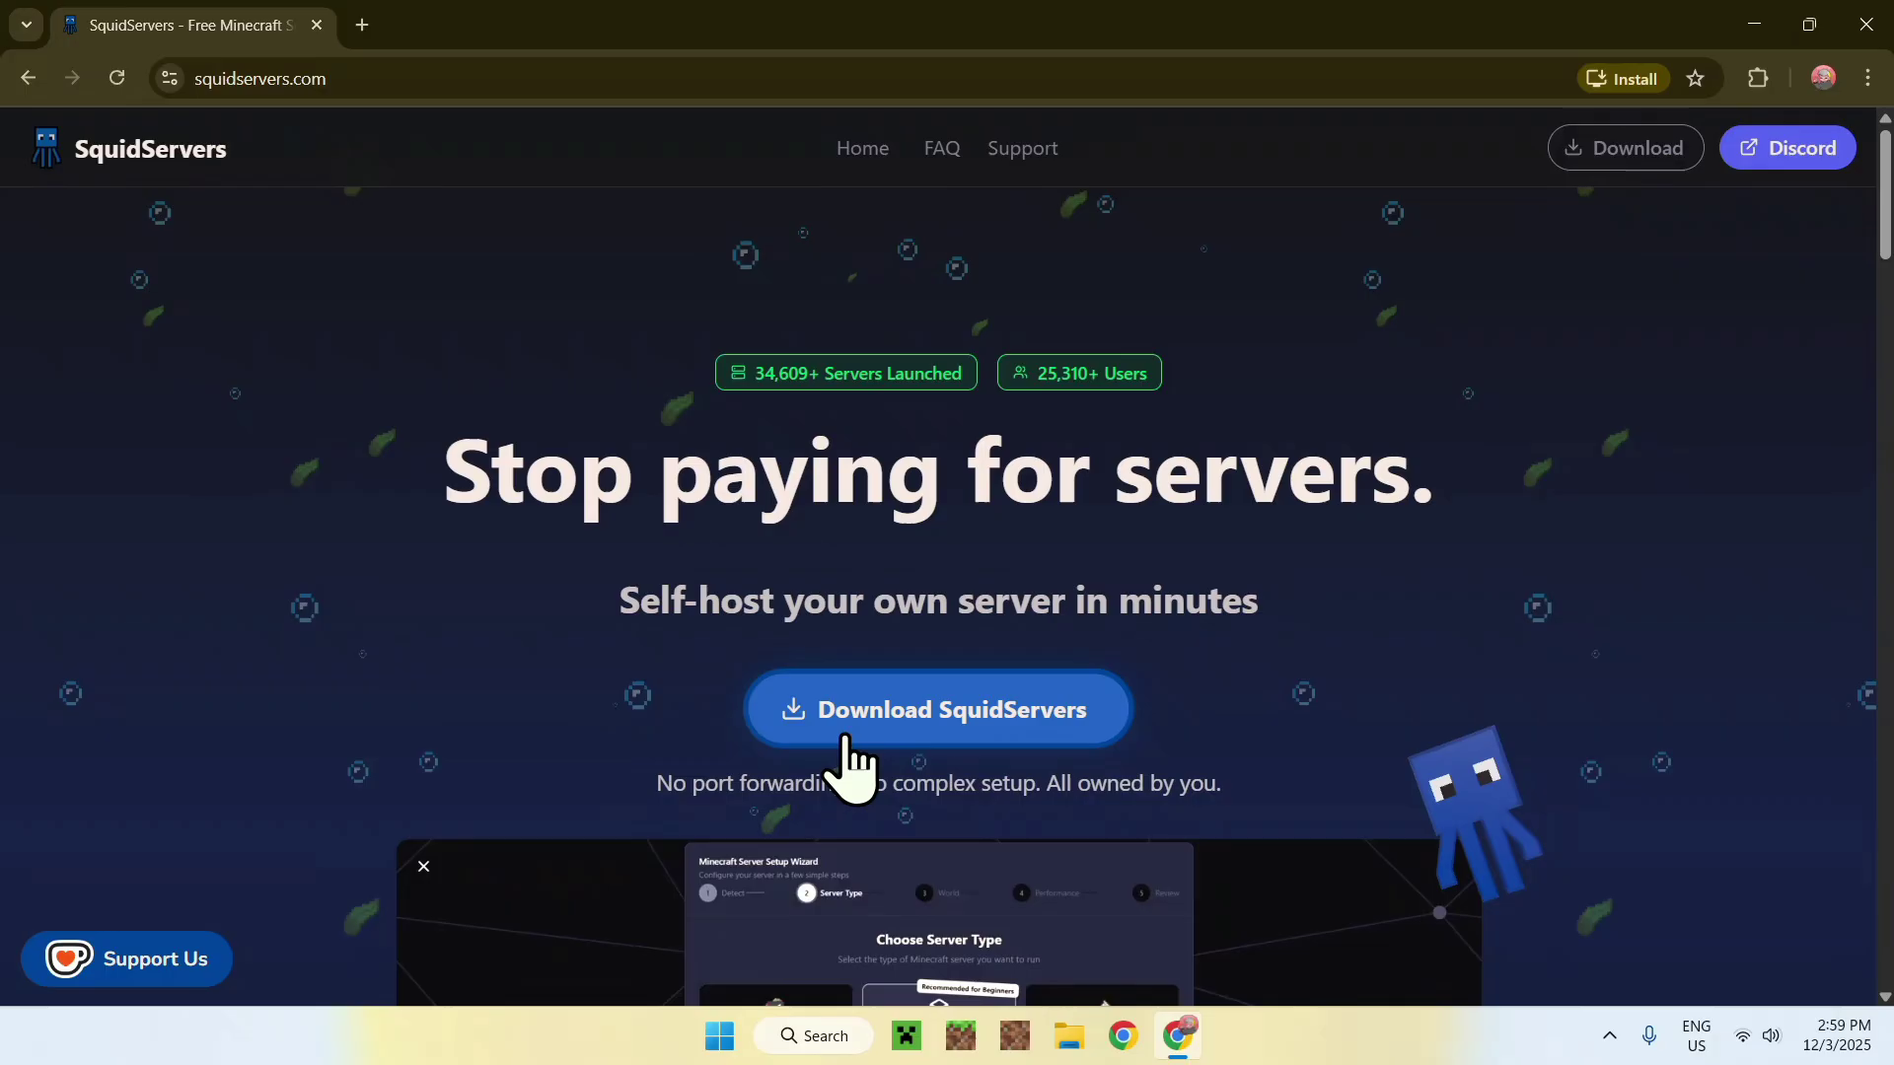
pyautogui.click(947, 755)
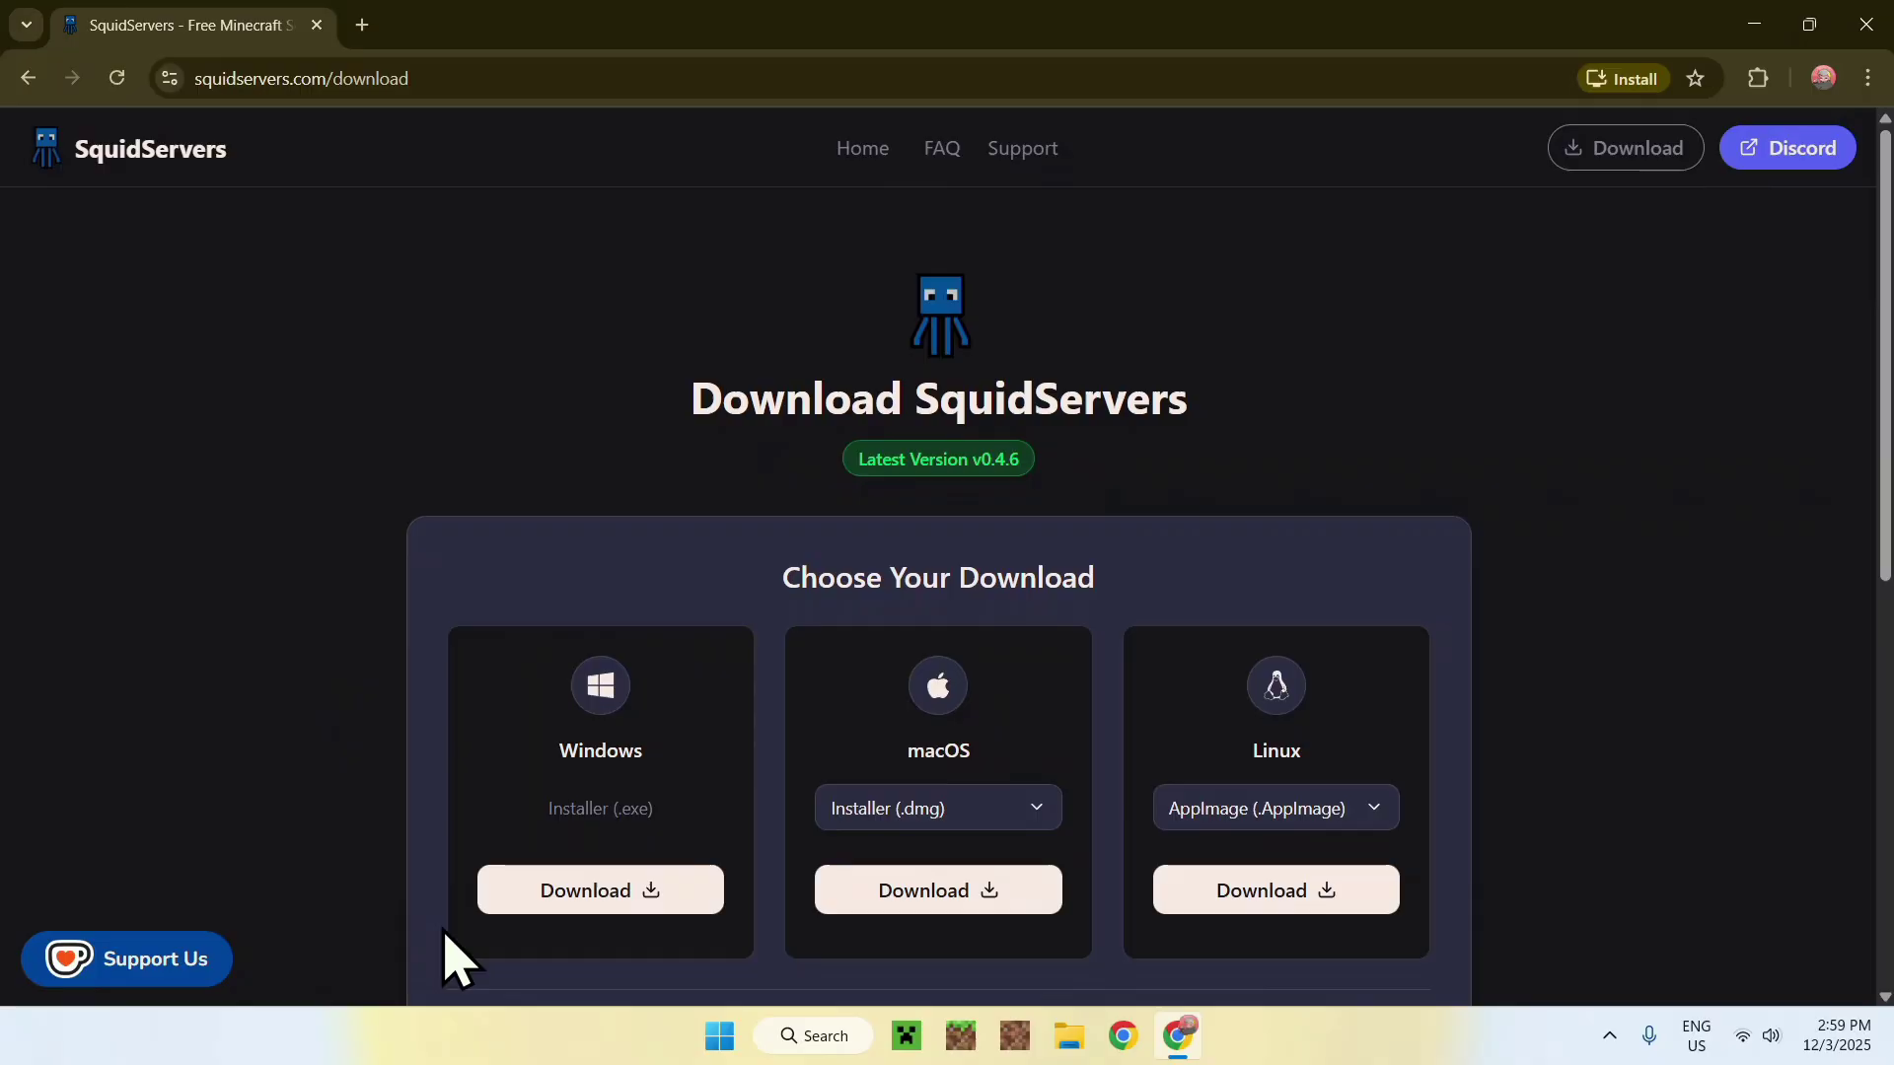
# - Download the Windows installer squidservers-0.4.6-setup.exe (97.6 MB)
pyautogui.click(592, 890)
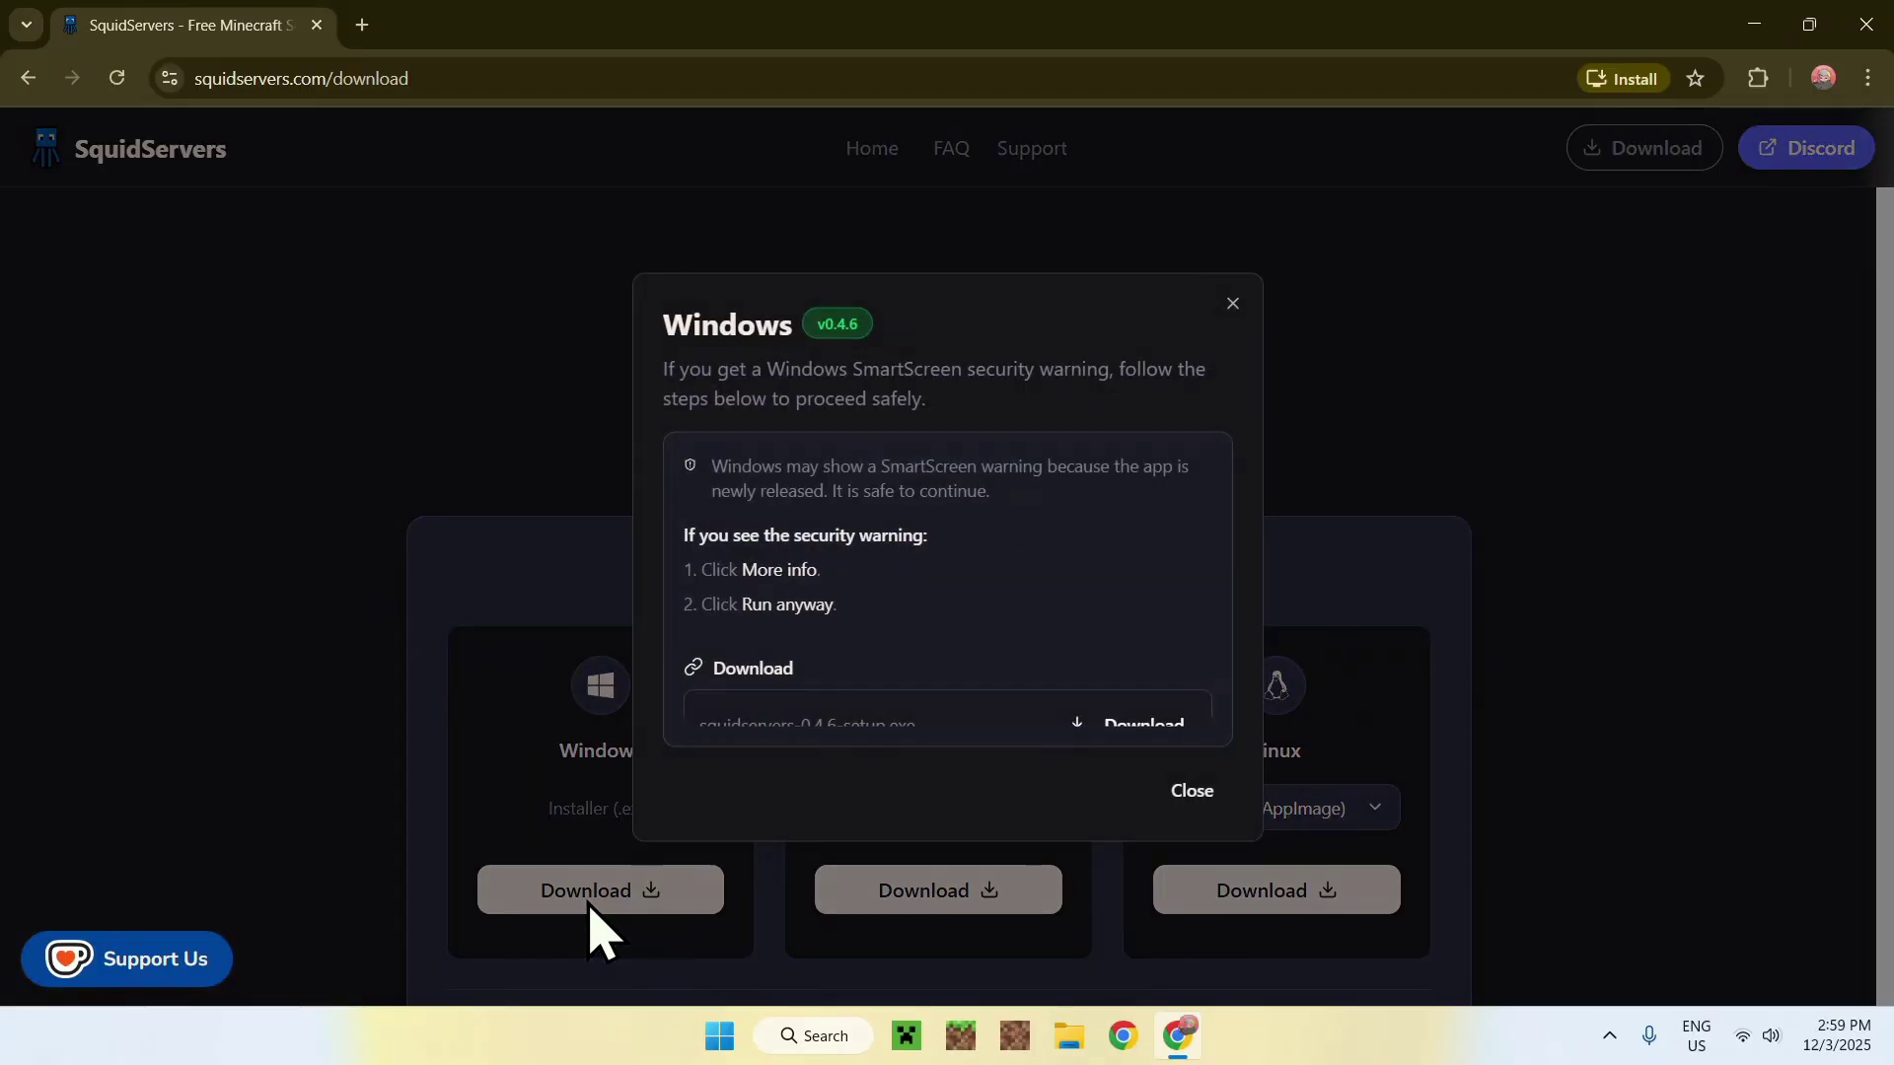
pyautogui.scroll(-1, 977, 592)
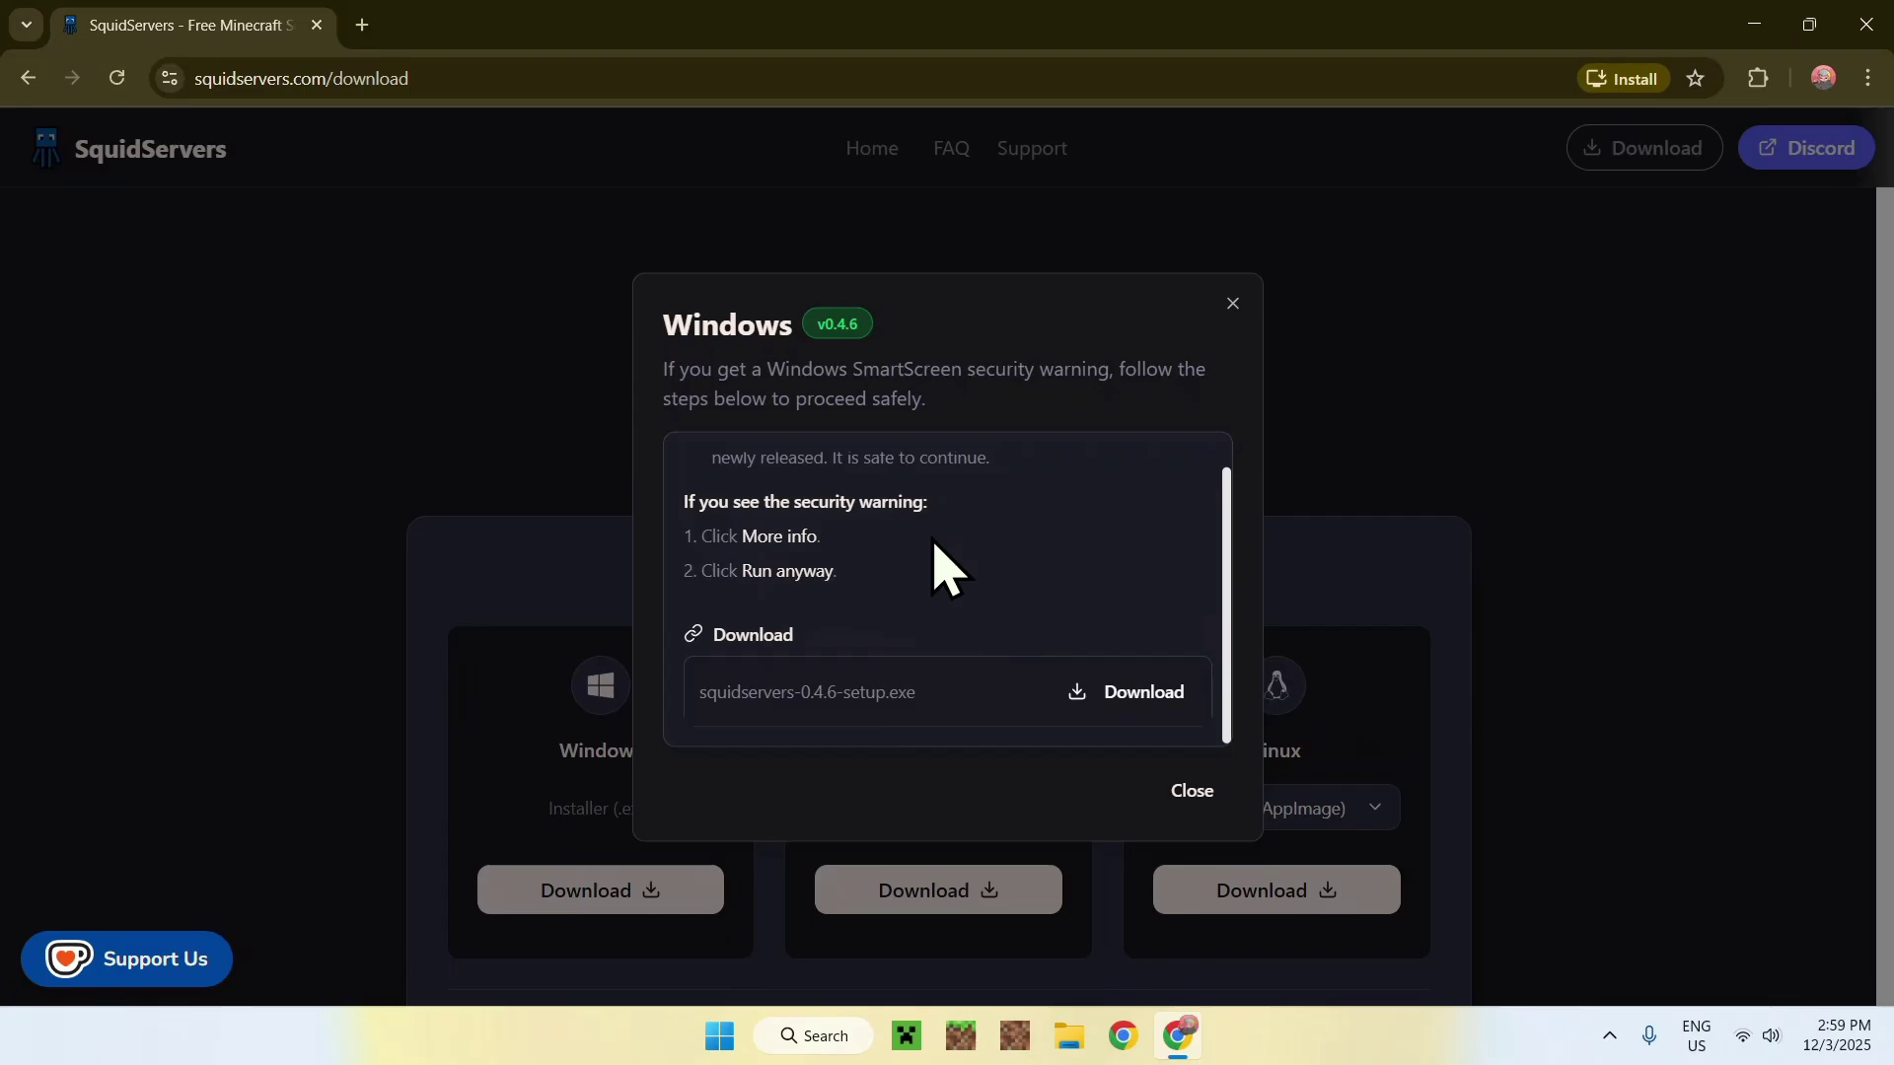
pyautogui.click(1132, 702)
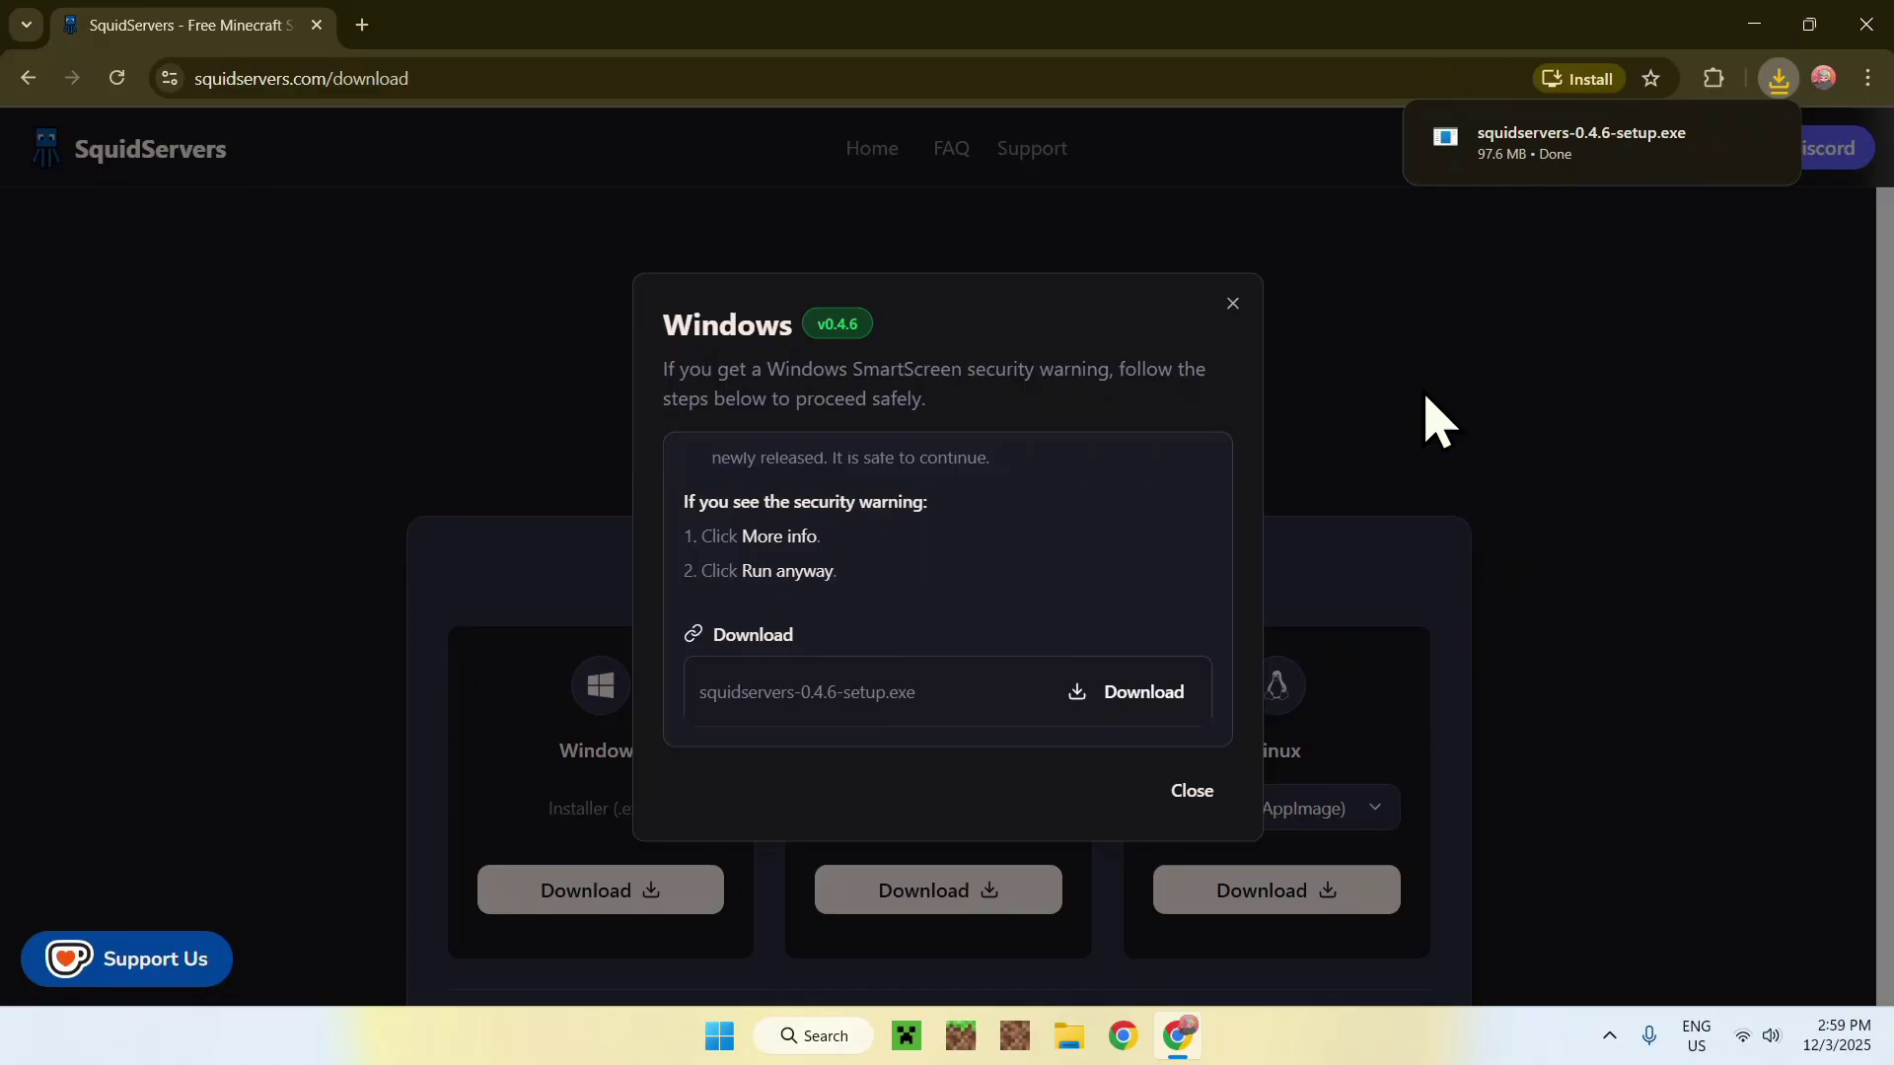
pyautogui.moveTo(1521, 166)
pyautogui.moveTo(1485, 138)
# - Search Google for JDK 25 in a new browser tab
pyautogui.click(361, 25)
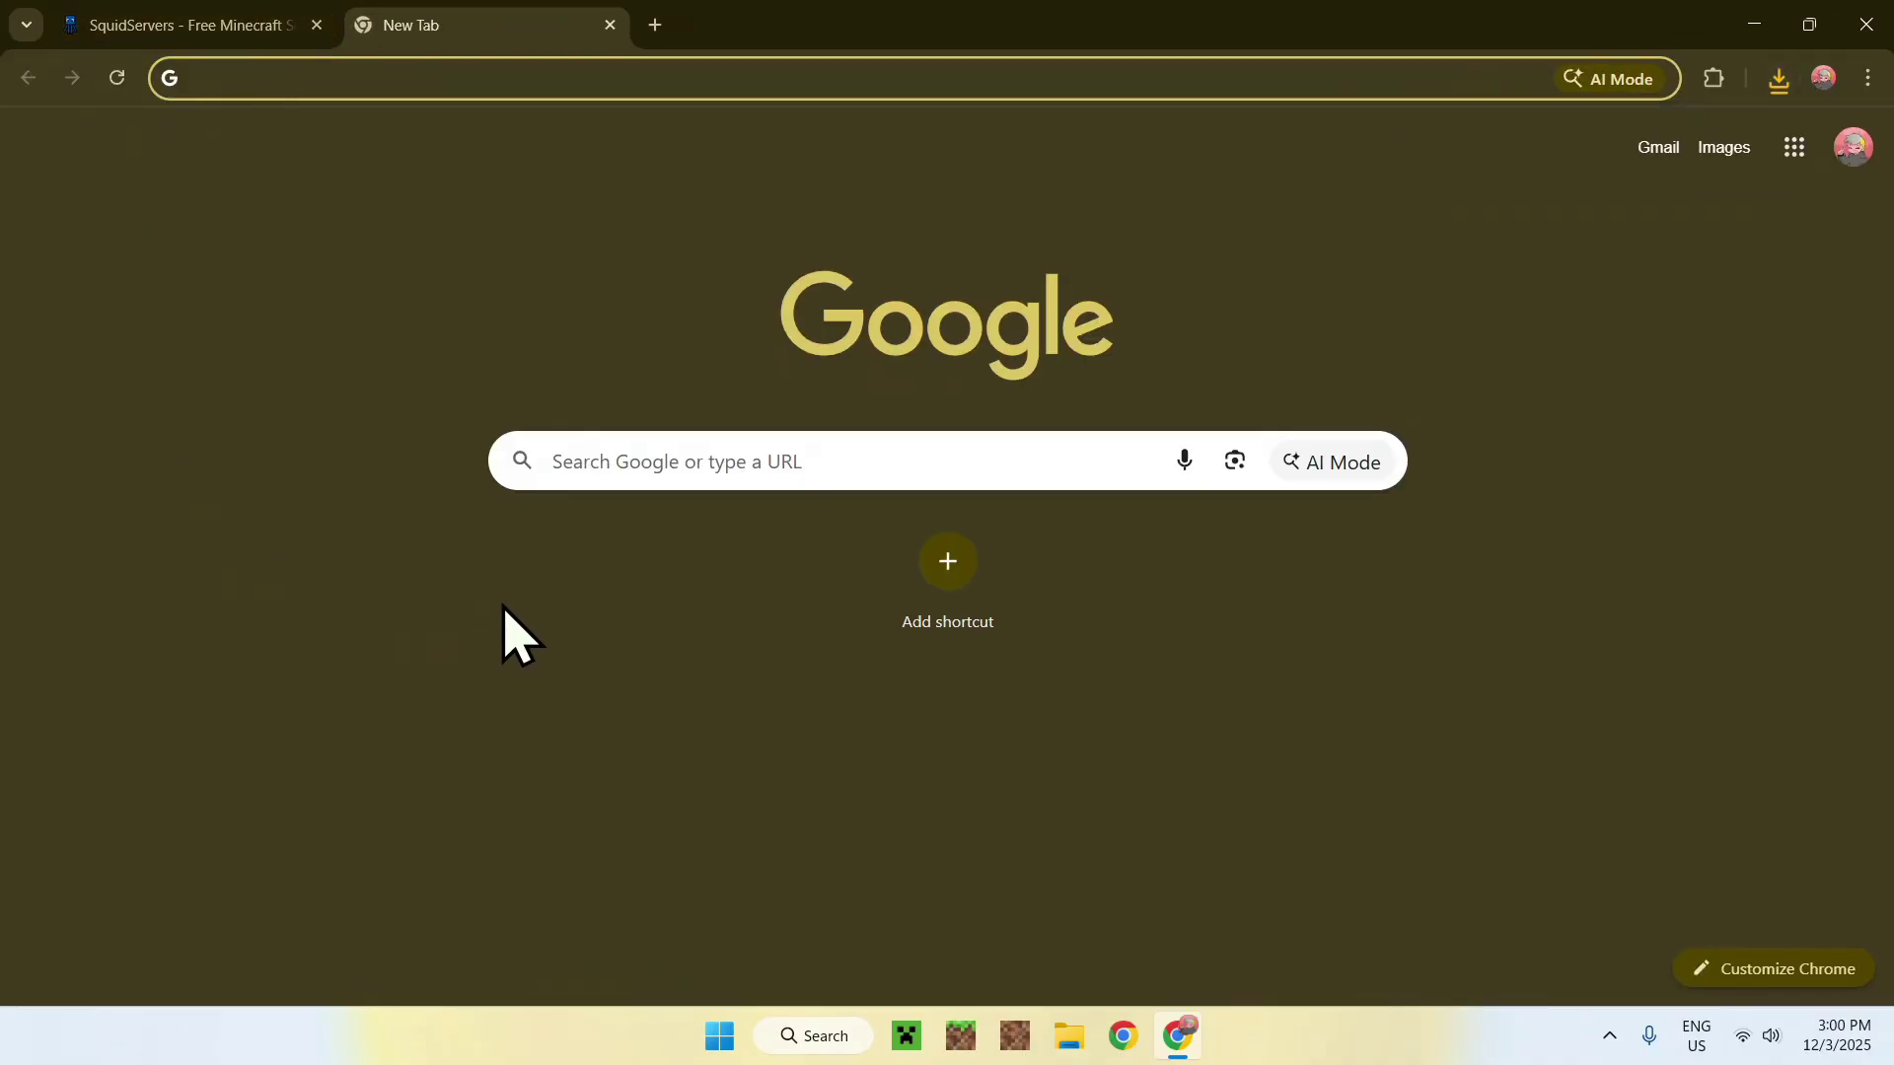
pyautogui.click(580, 459)
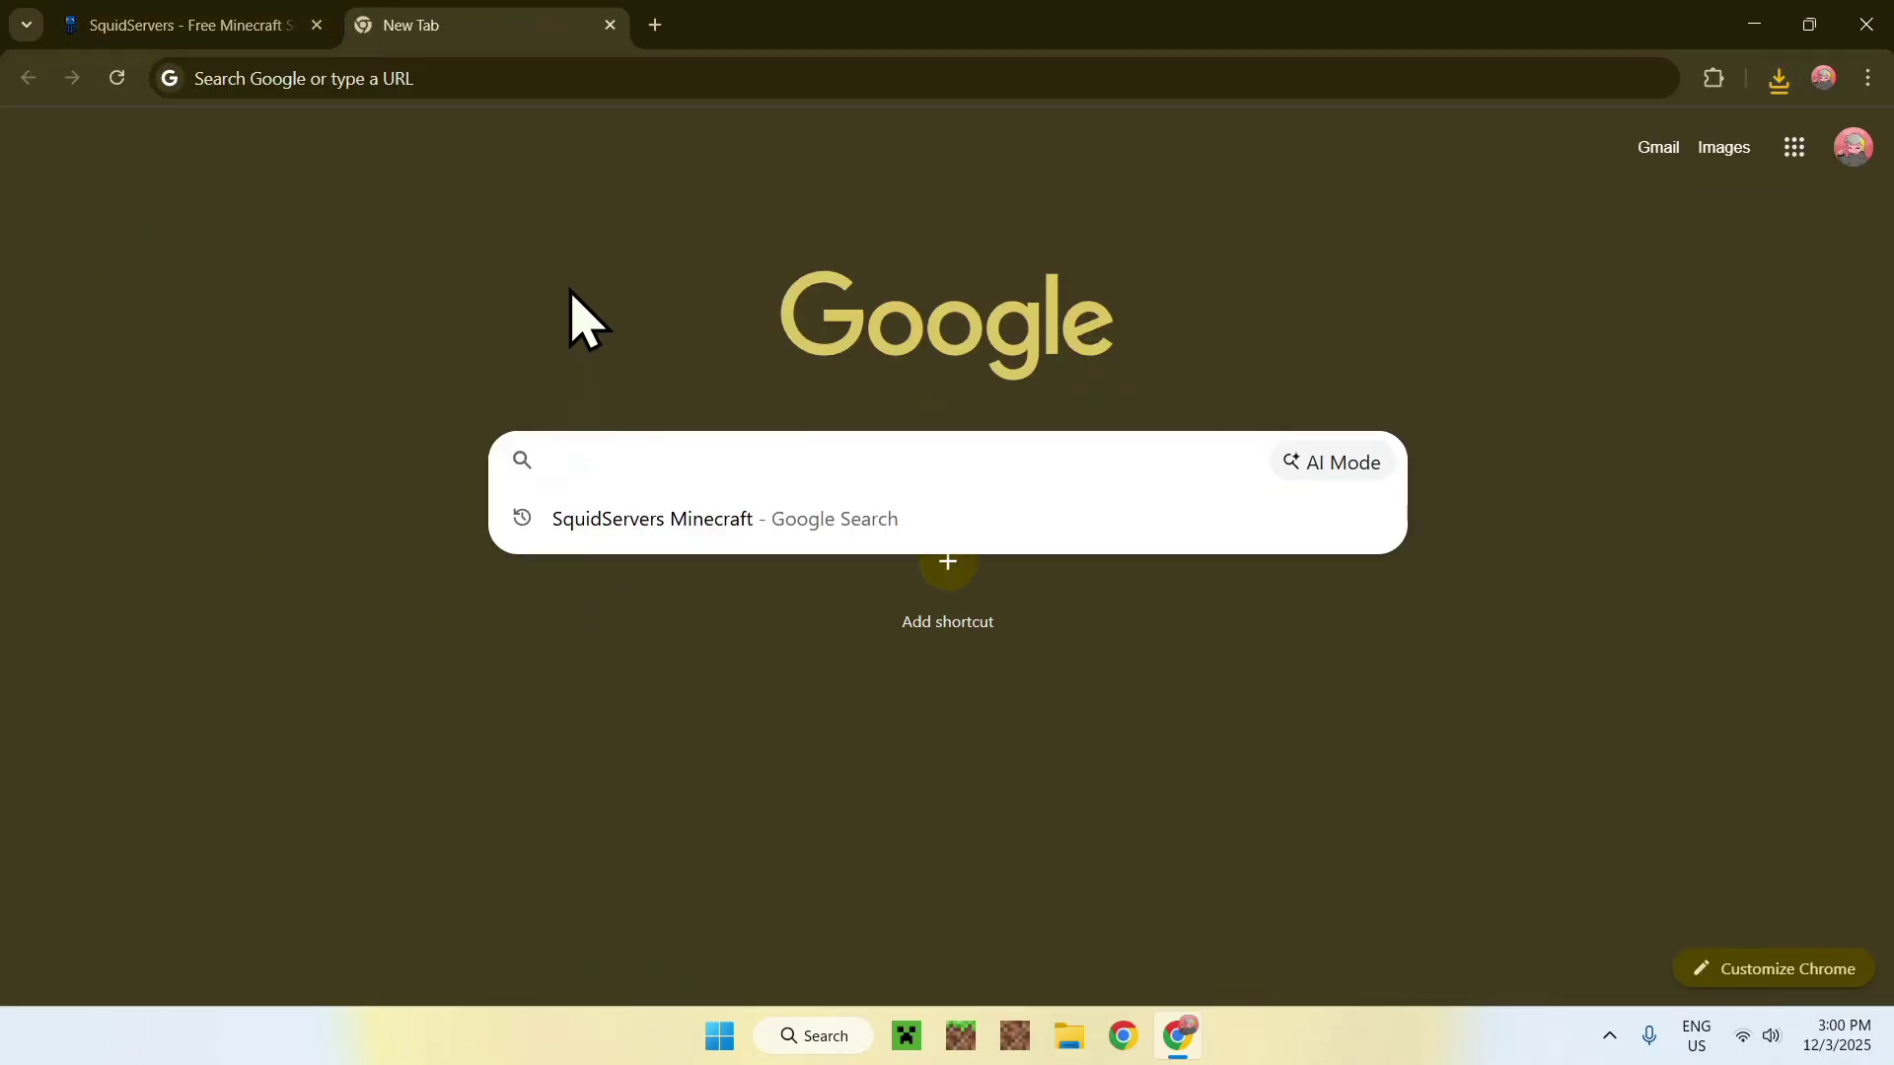
pyautogui.write('JDK 25')
pyautogui.press('Return')
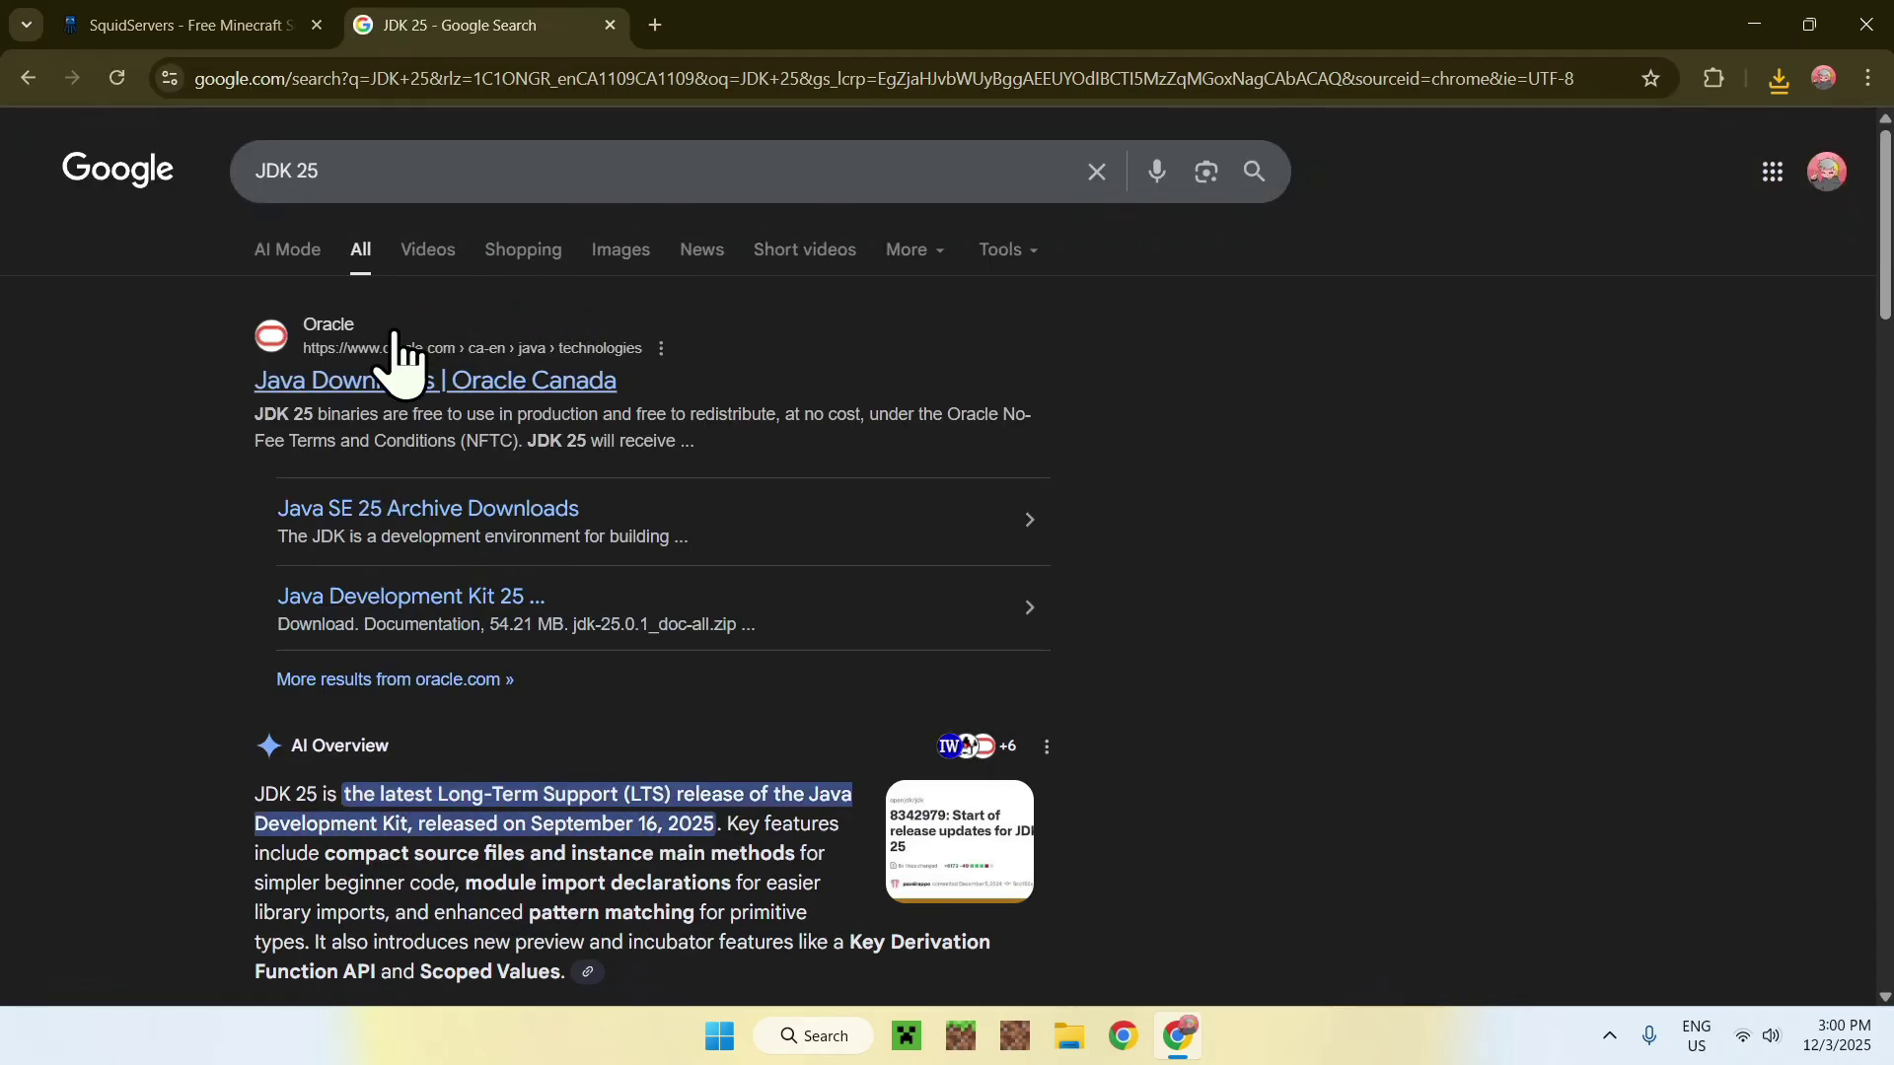
# - On Oracle's Java Downloads page, accept cookies, show the Windows JDK 25 downloads, and check download history
pyautogui.click(448, 386)
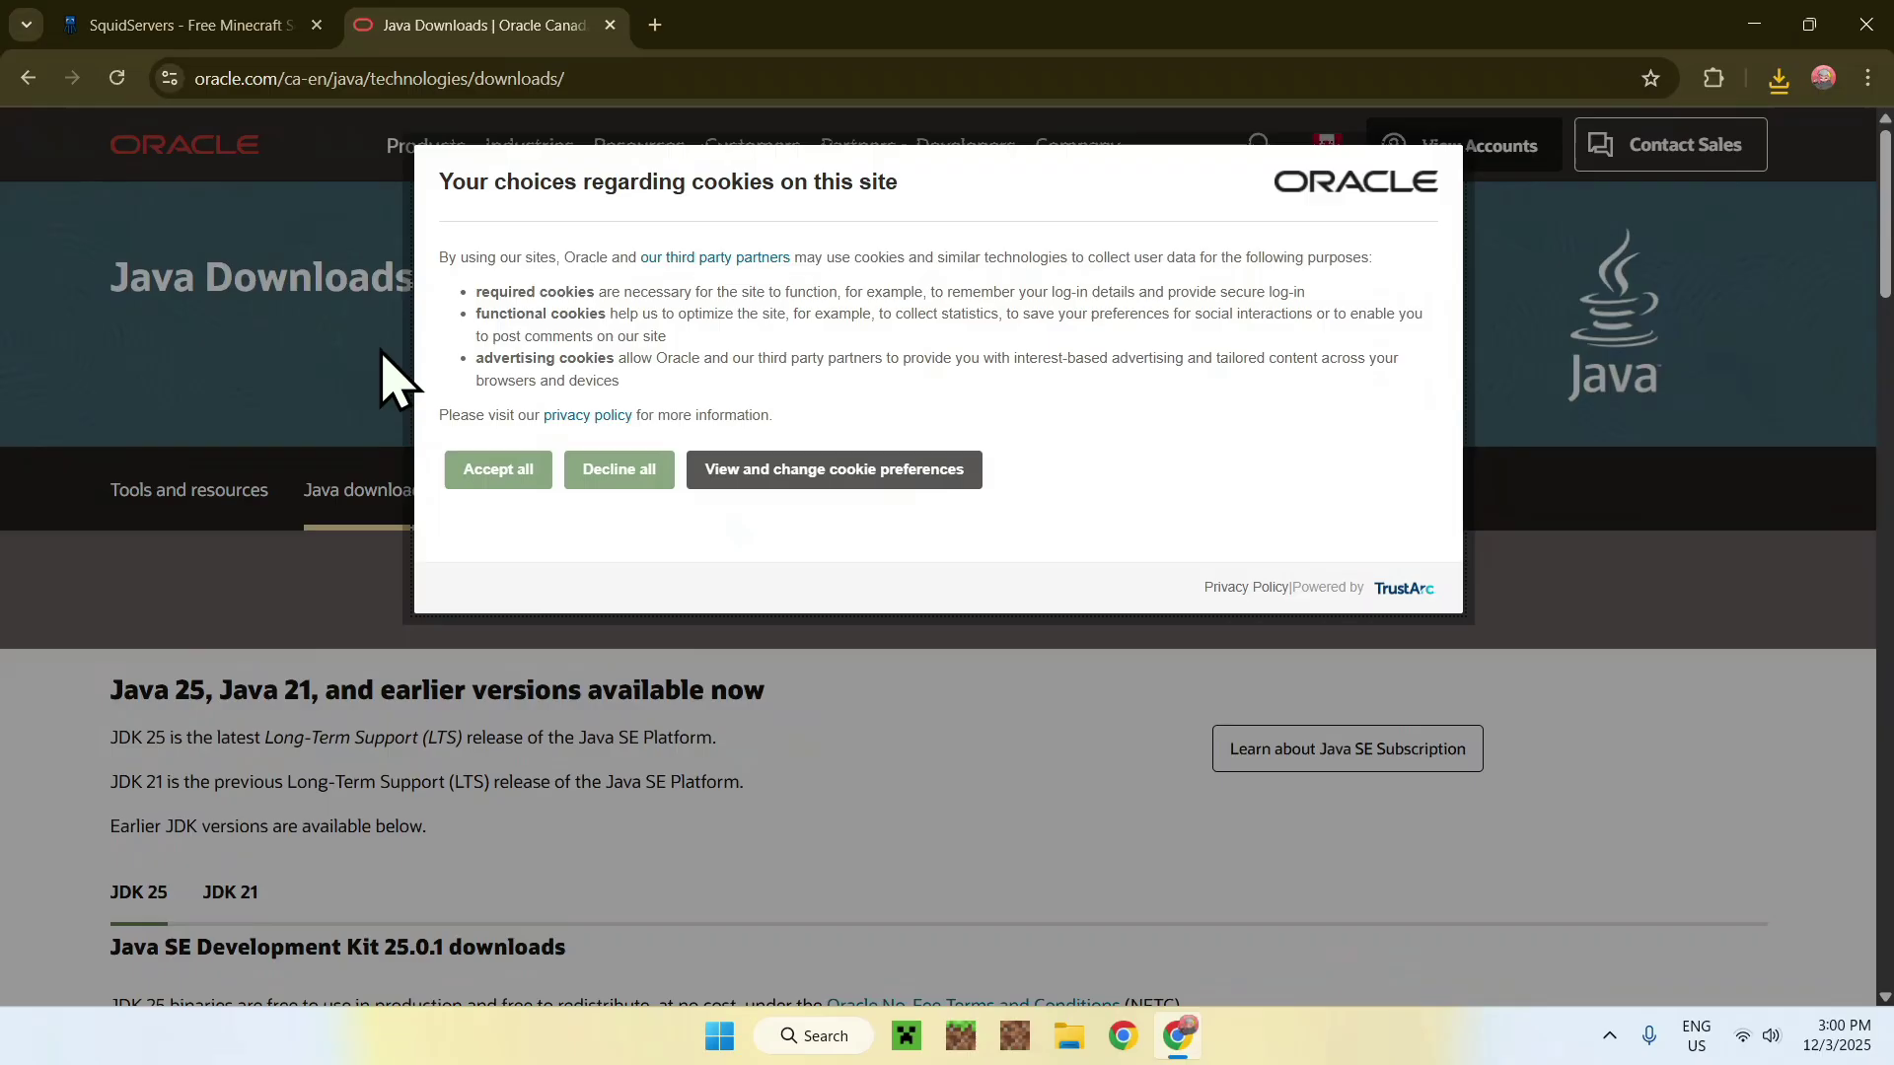
pyautogui.click(496, 472)
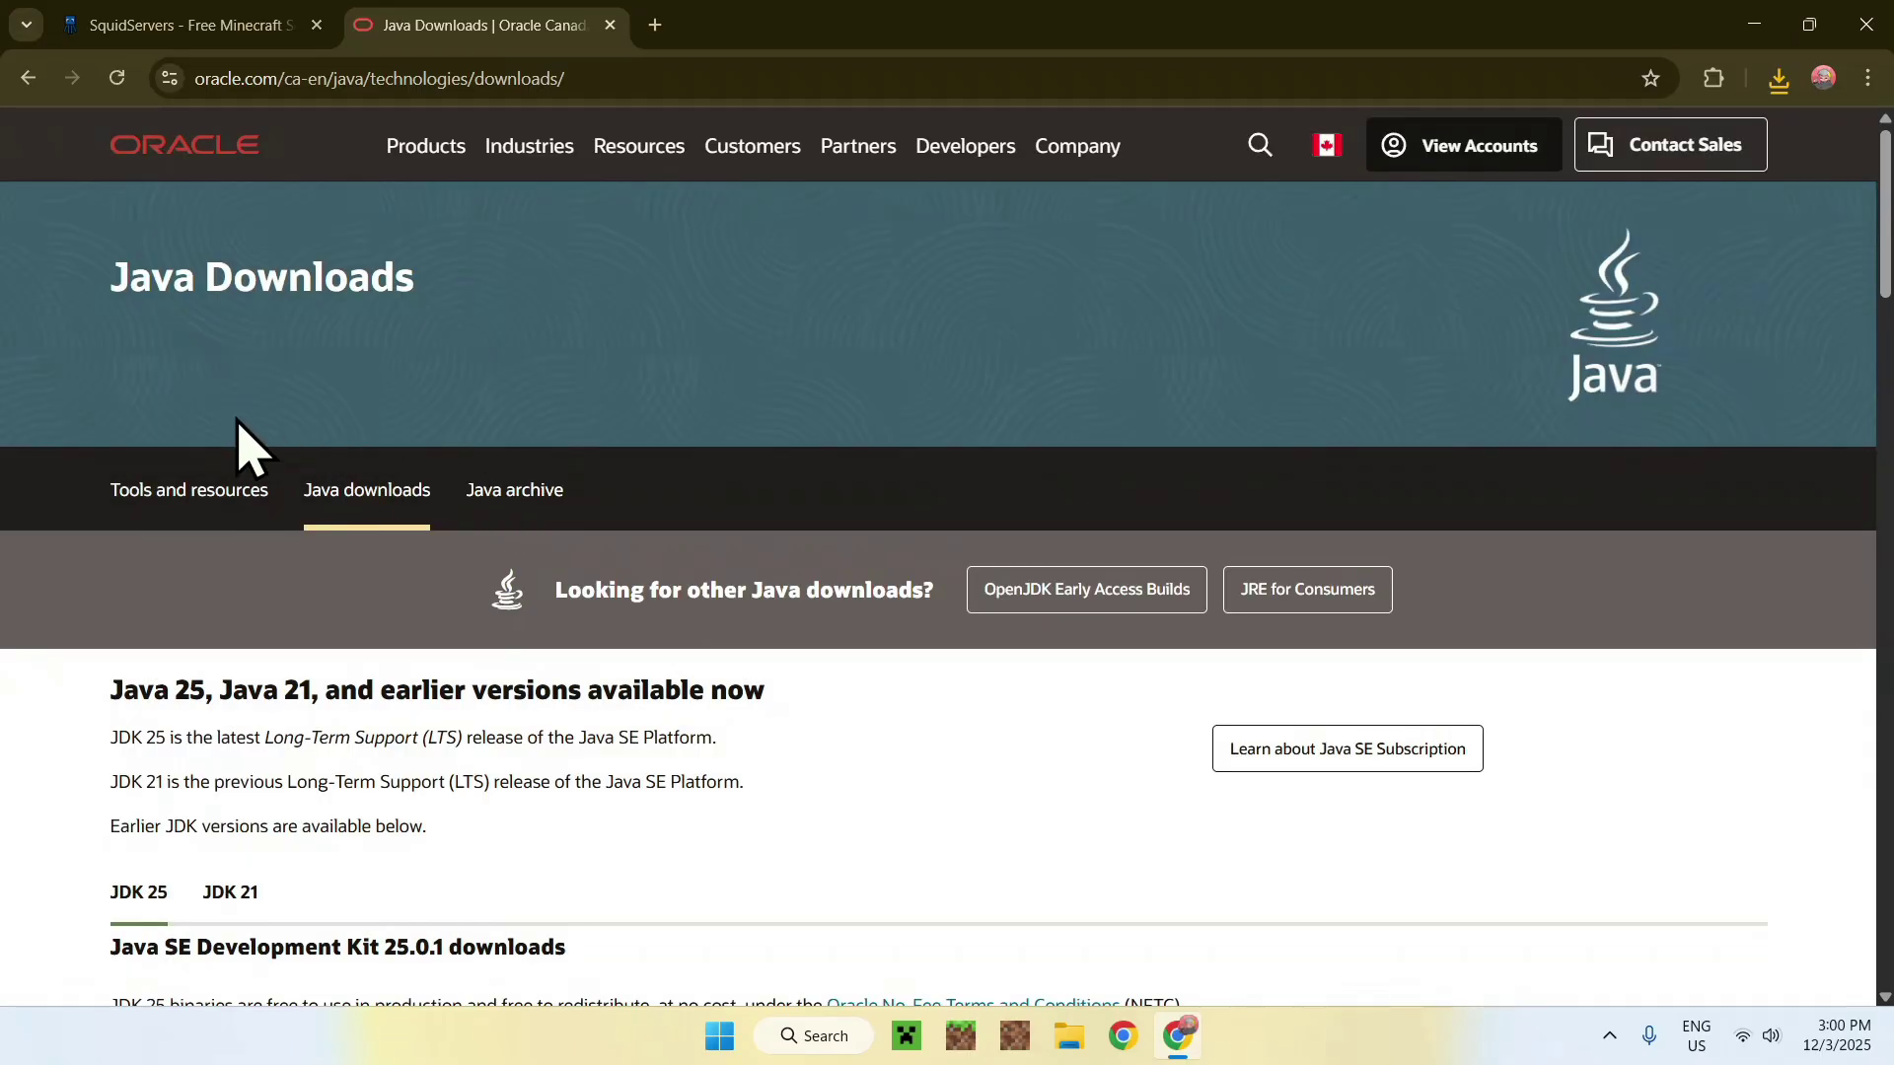
pyautogui.scroll(-4, 65, 415)
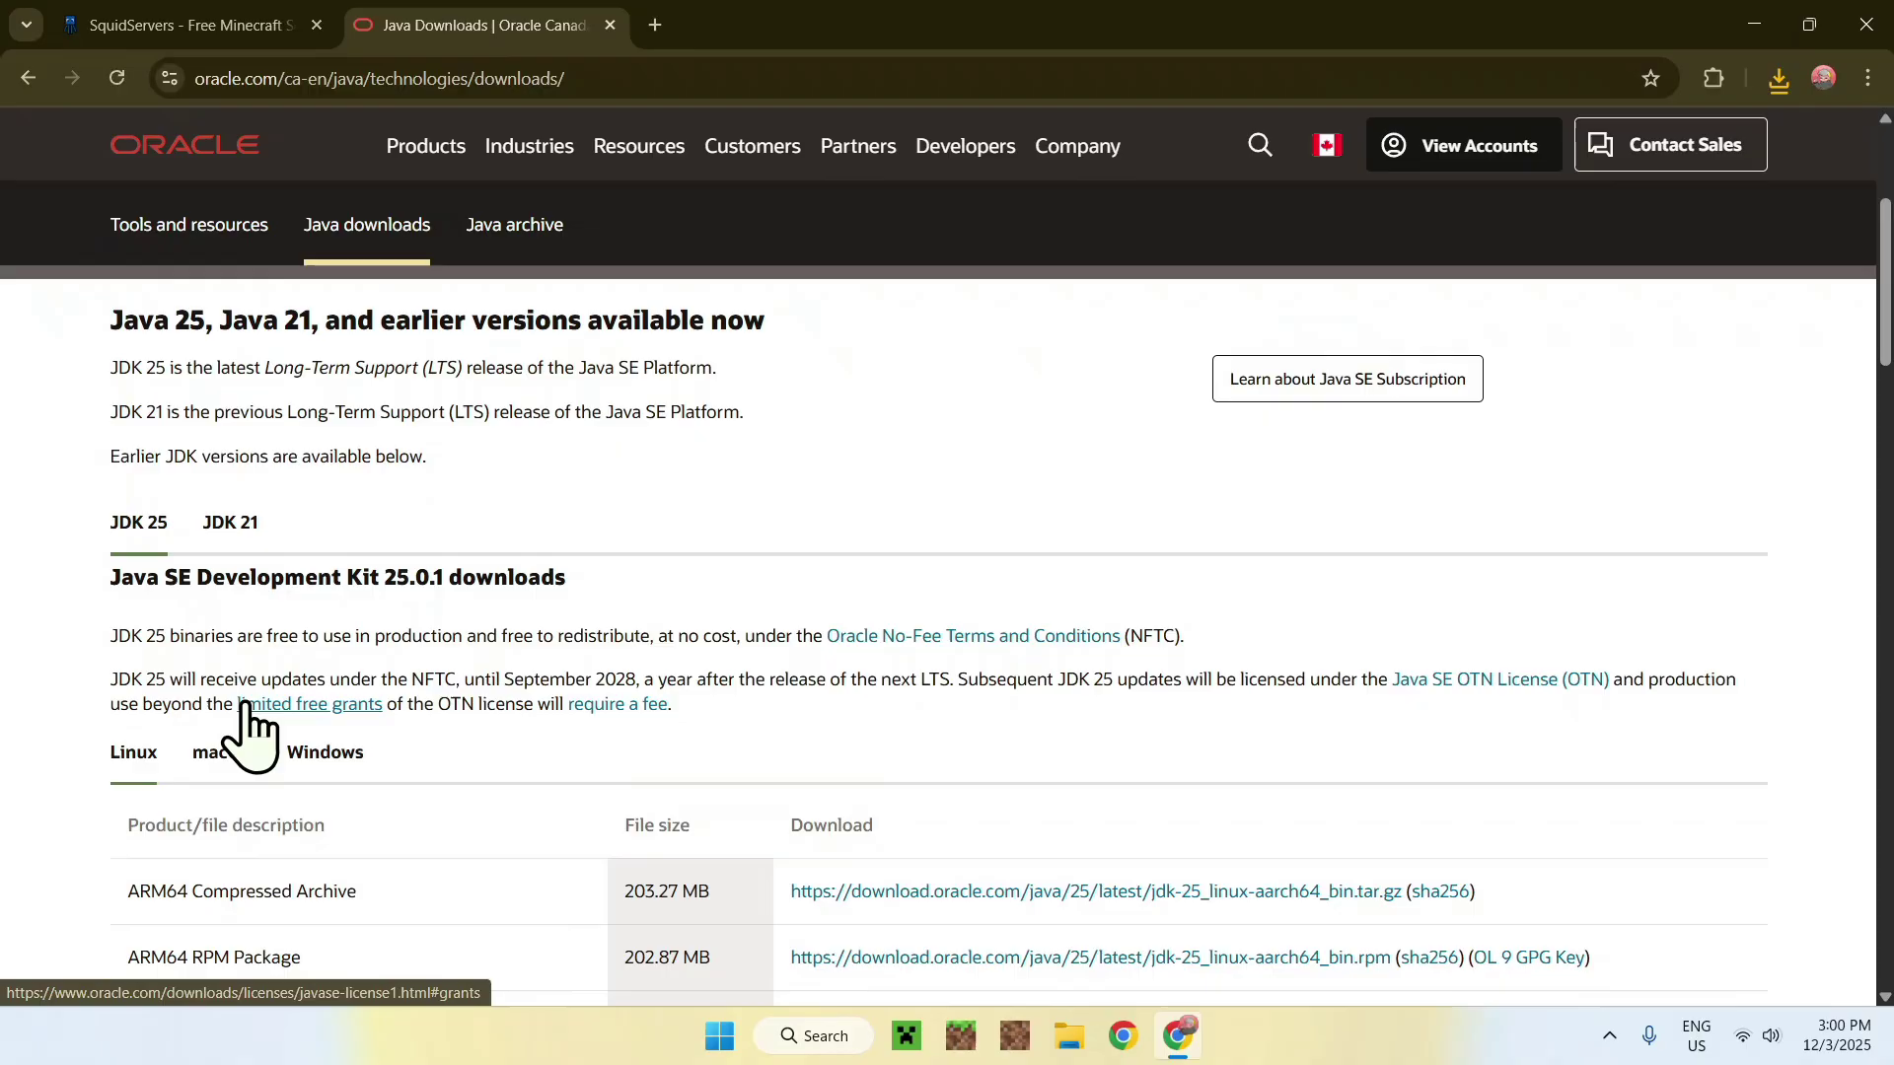
pyautogui.click(321, 761)
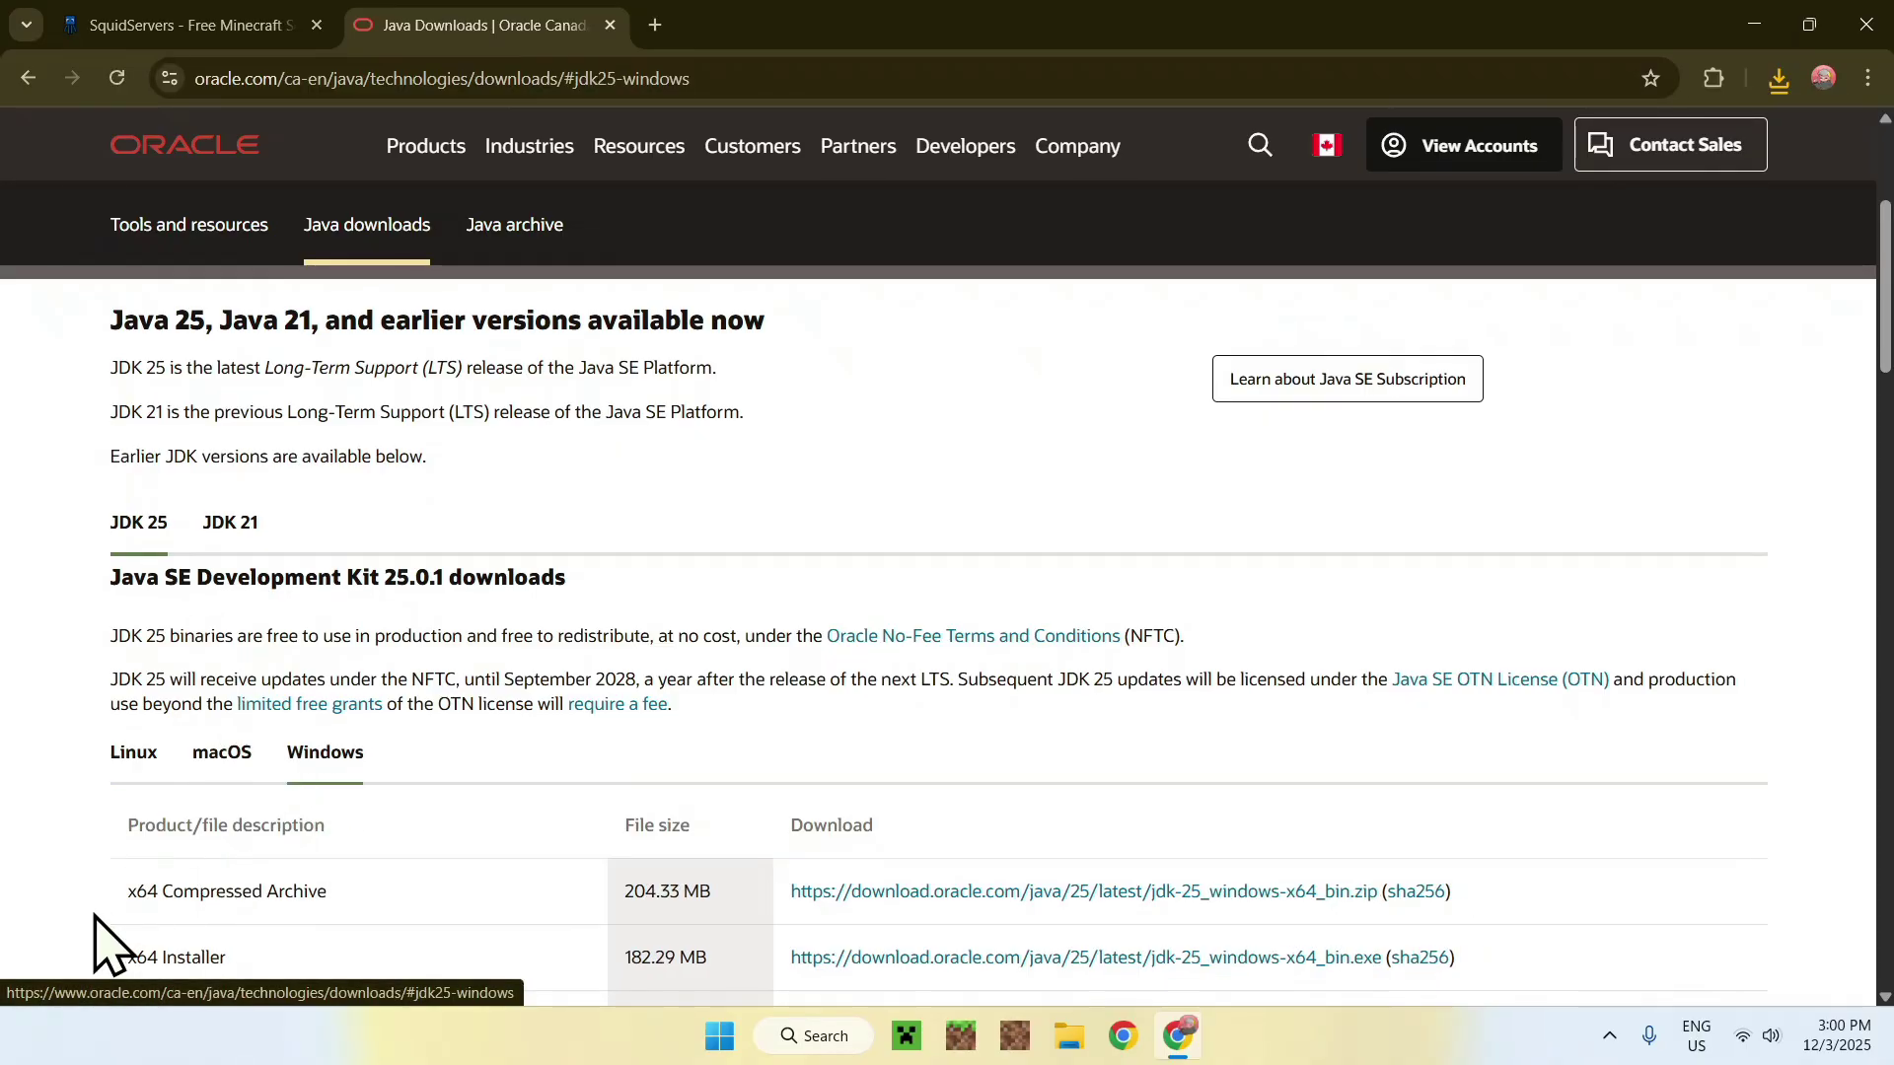
pyautogui.scroll(-1, 96, 918)
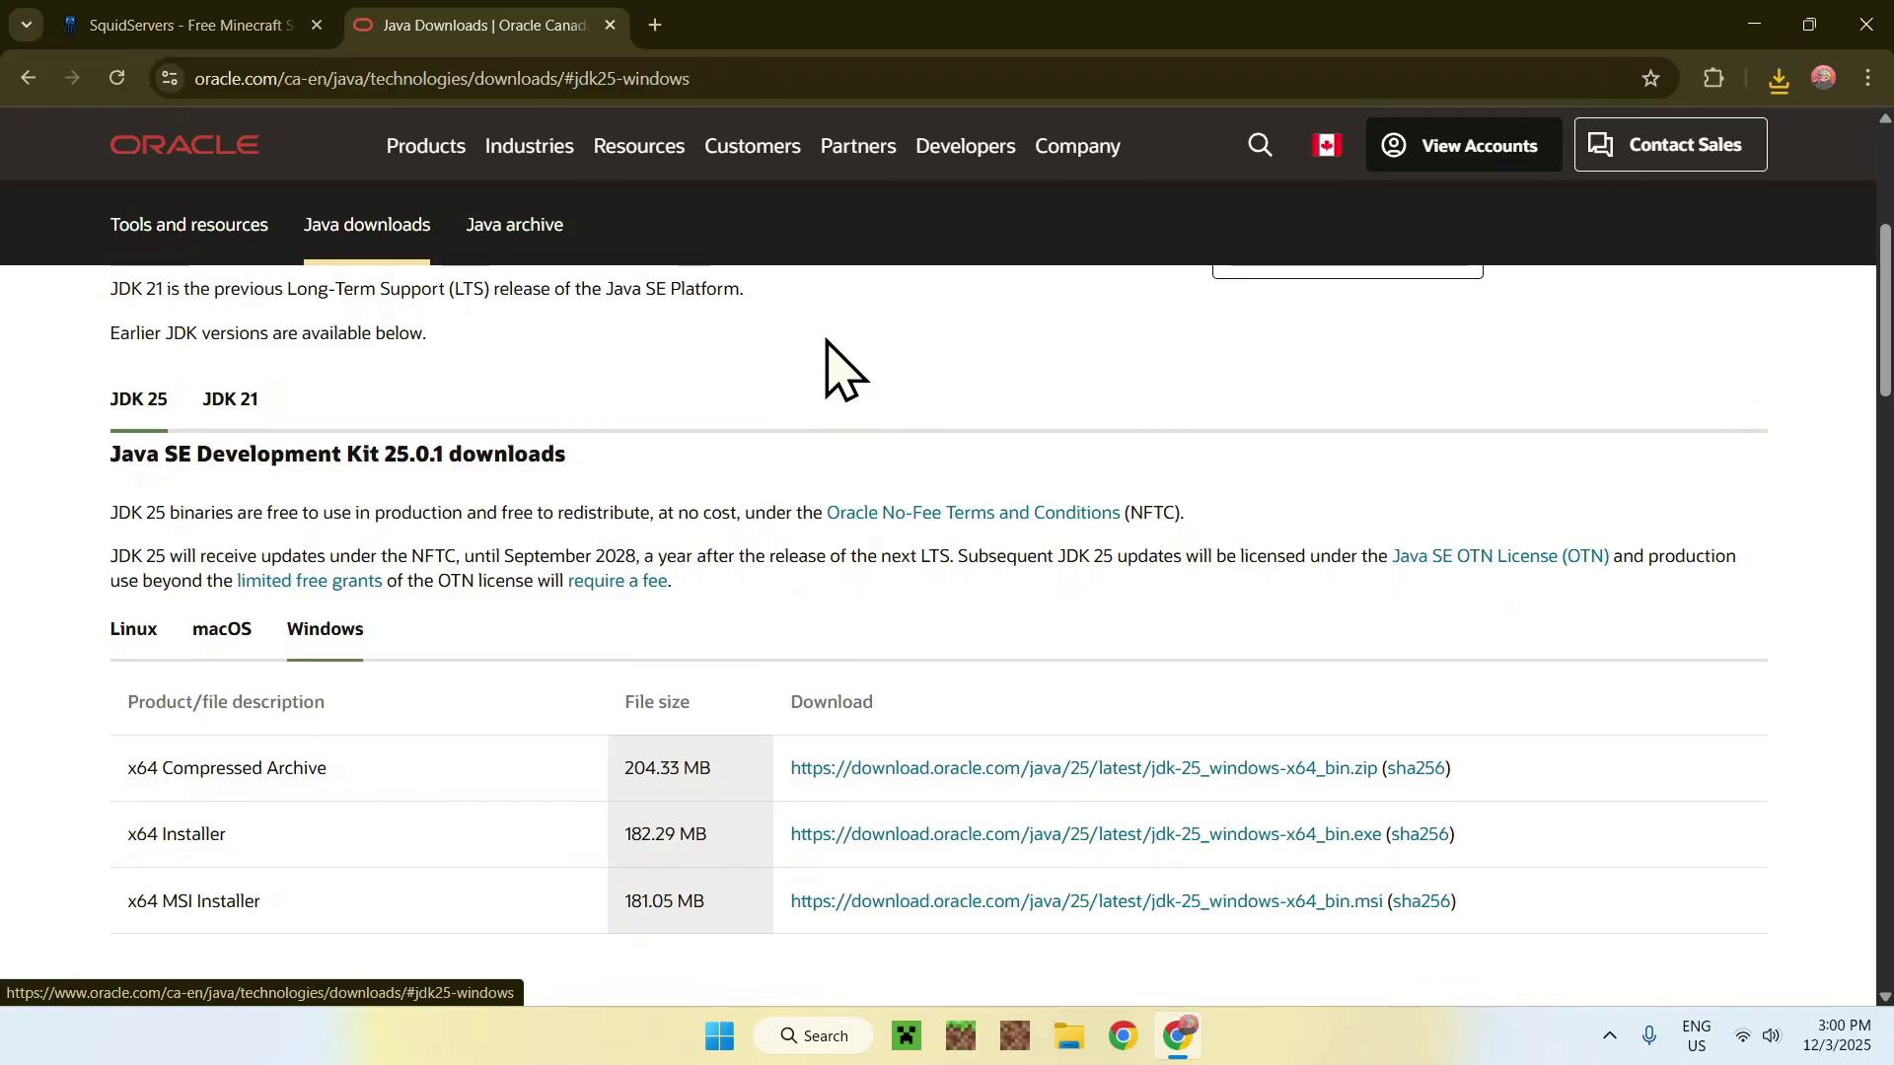
pyautogui.click(1779, 79)
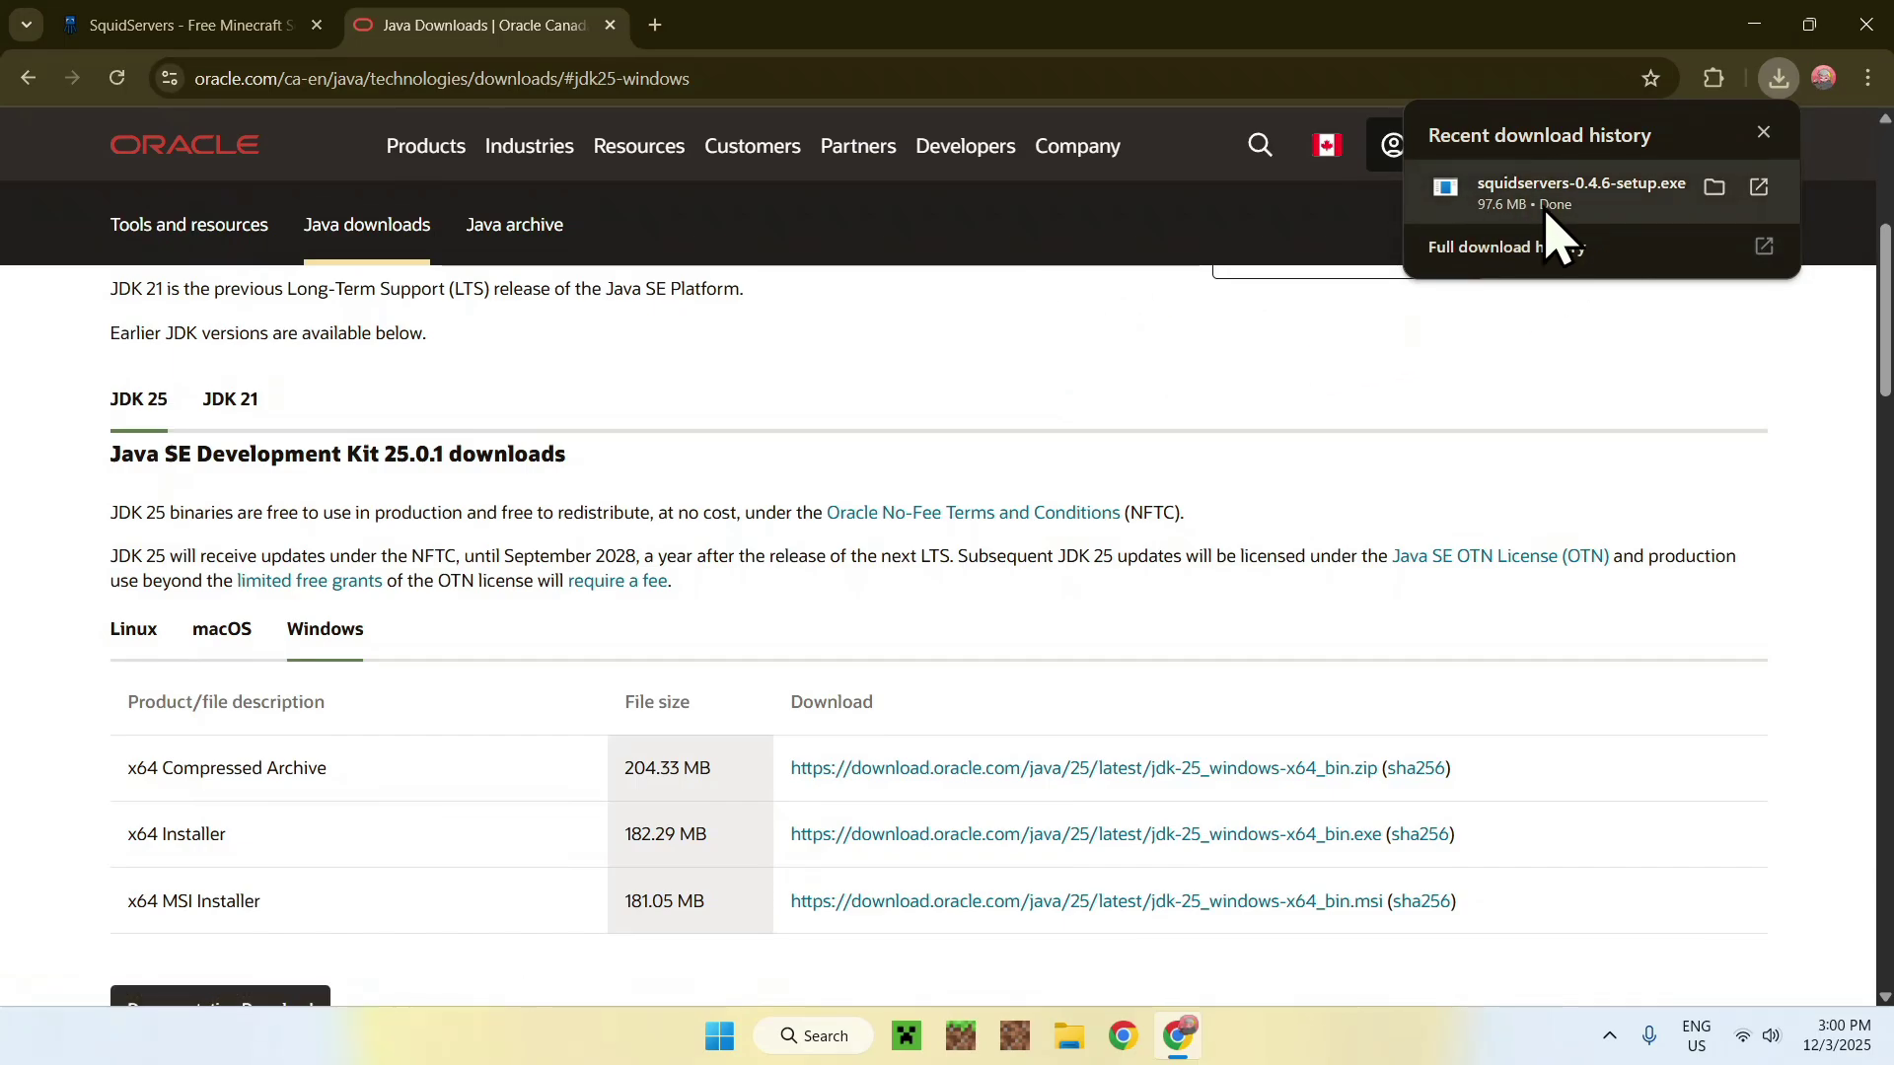
# - Launch squidservers-0.4.6-setup.exe from the Downloads folder and expand the SmartScreen warning's details
pyautogui.click(1755, 25)
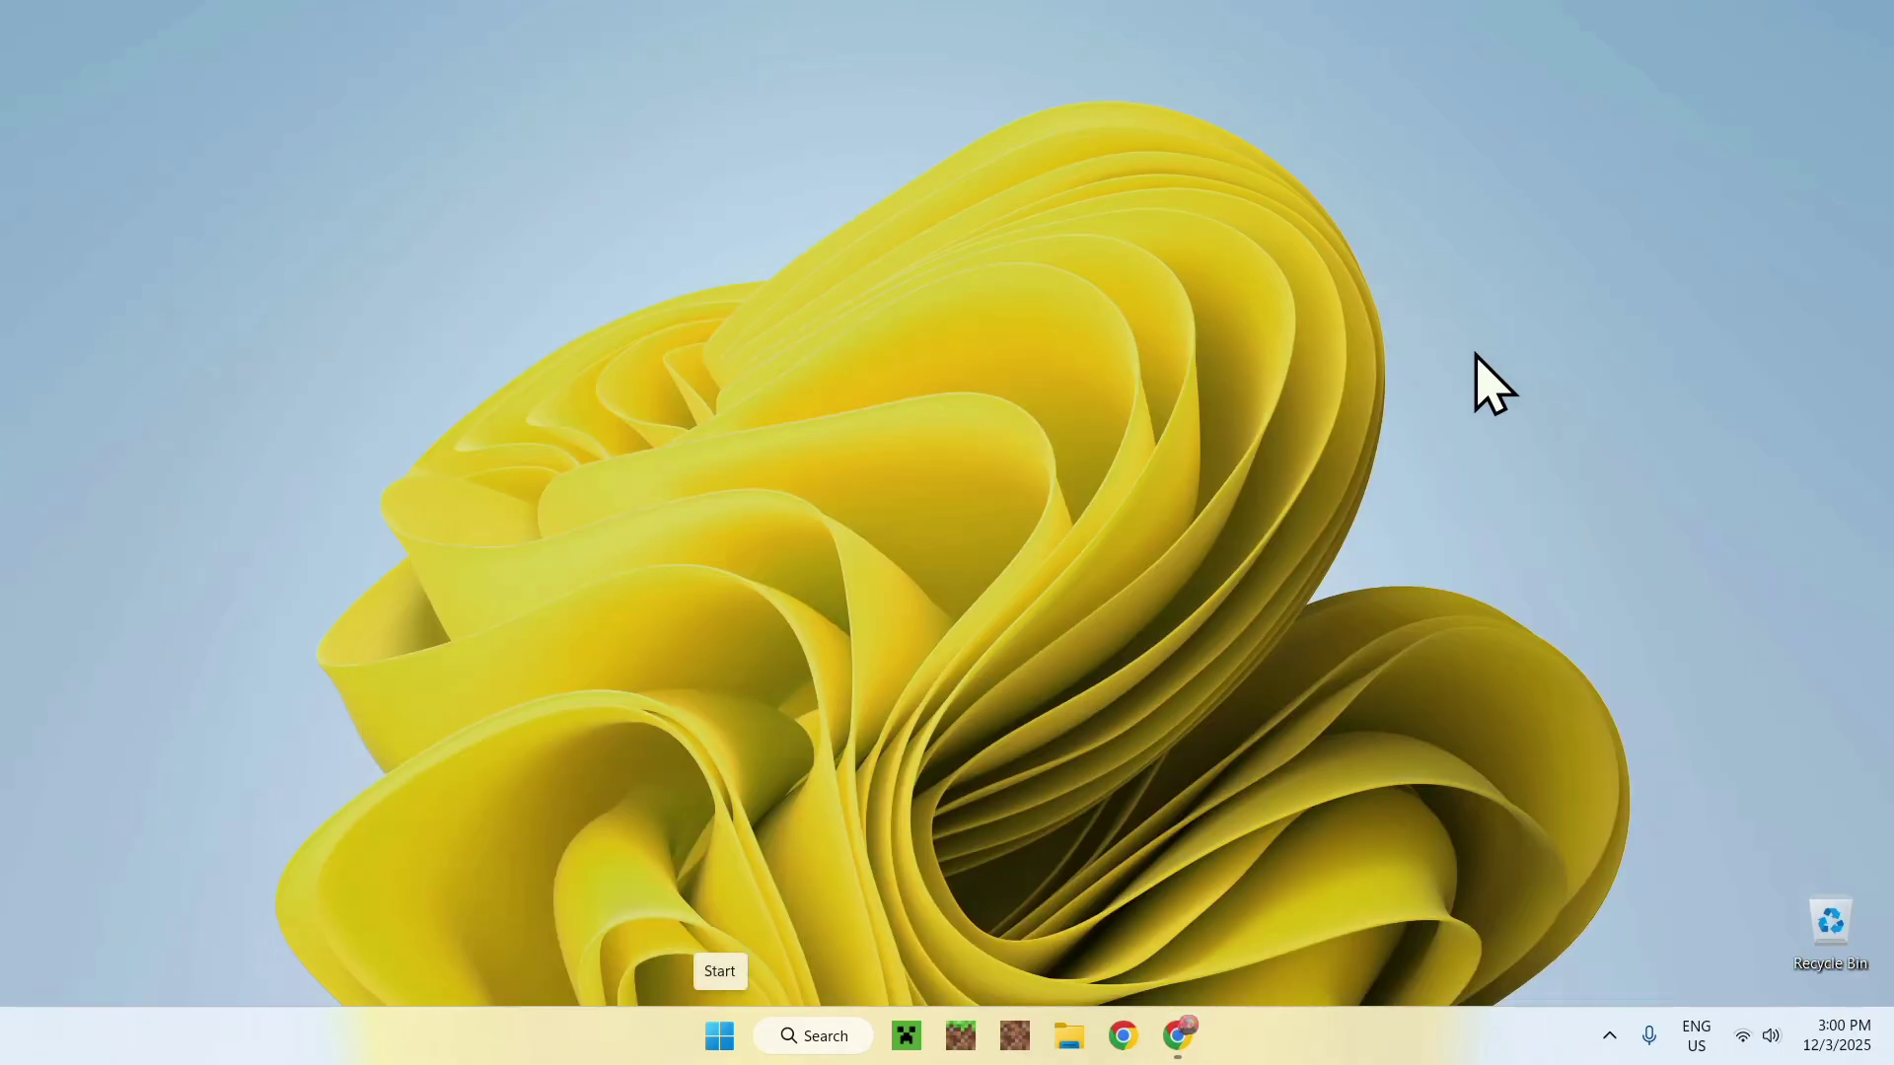
pyautogui.click(1071, 1033)
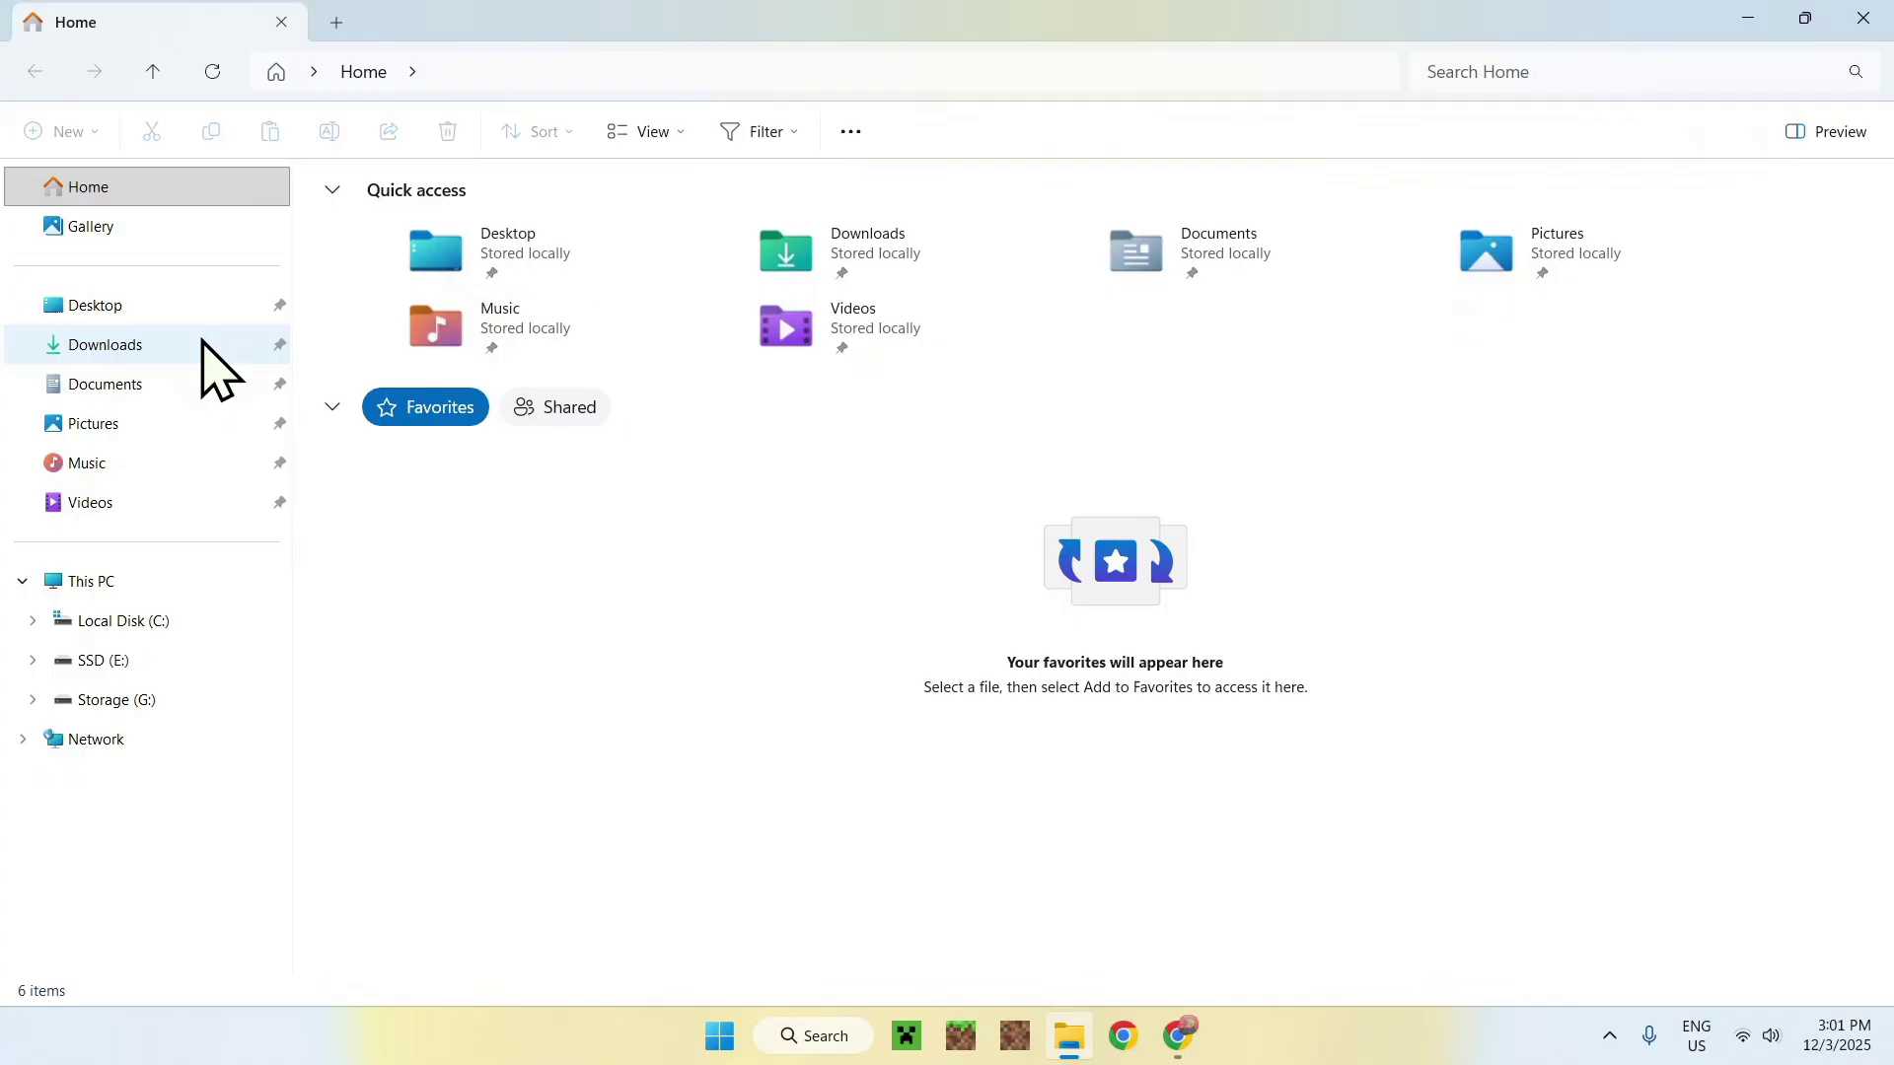
pyautogui.click(215, 370)
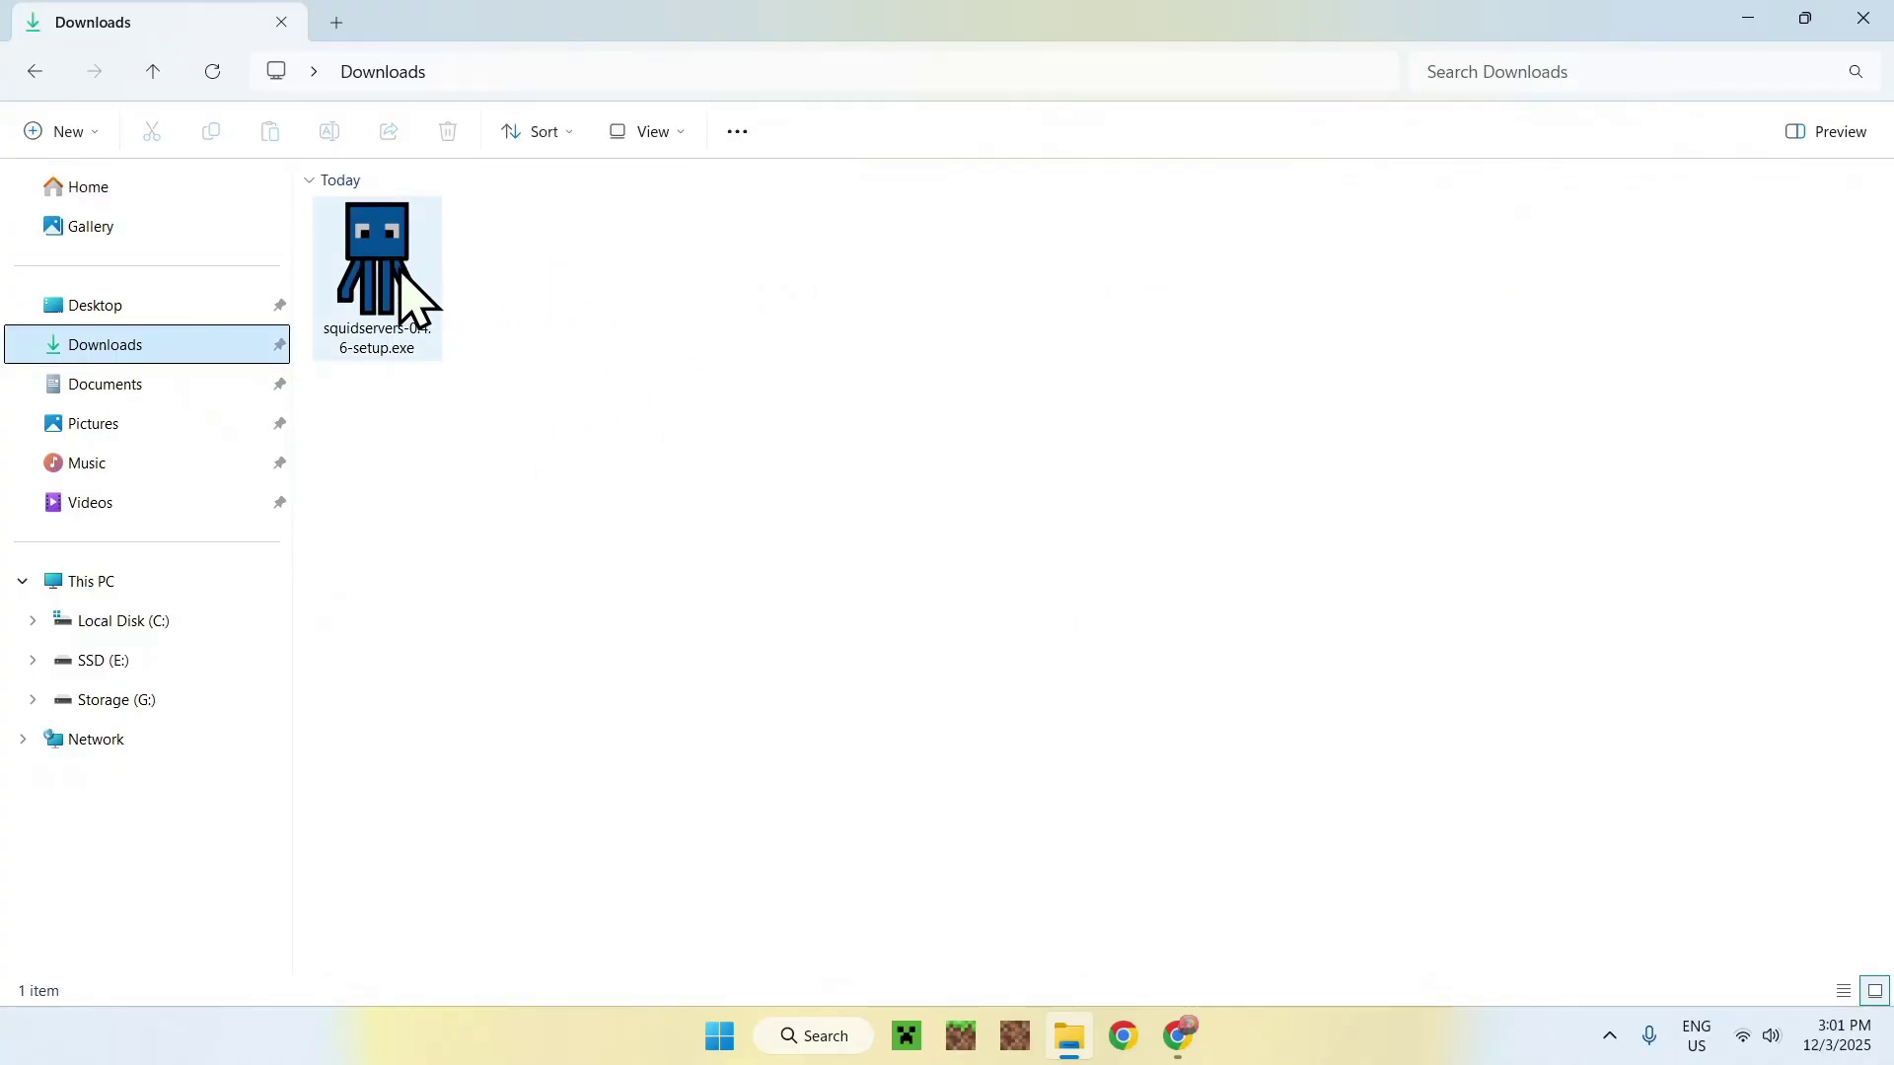
pyautogui.doubleClick(386, 301)
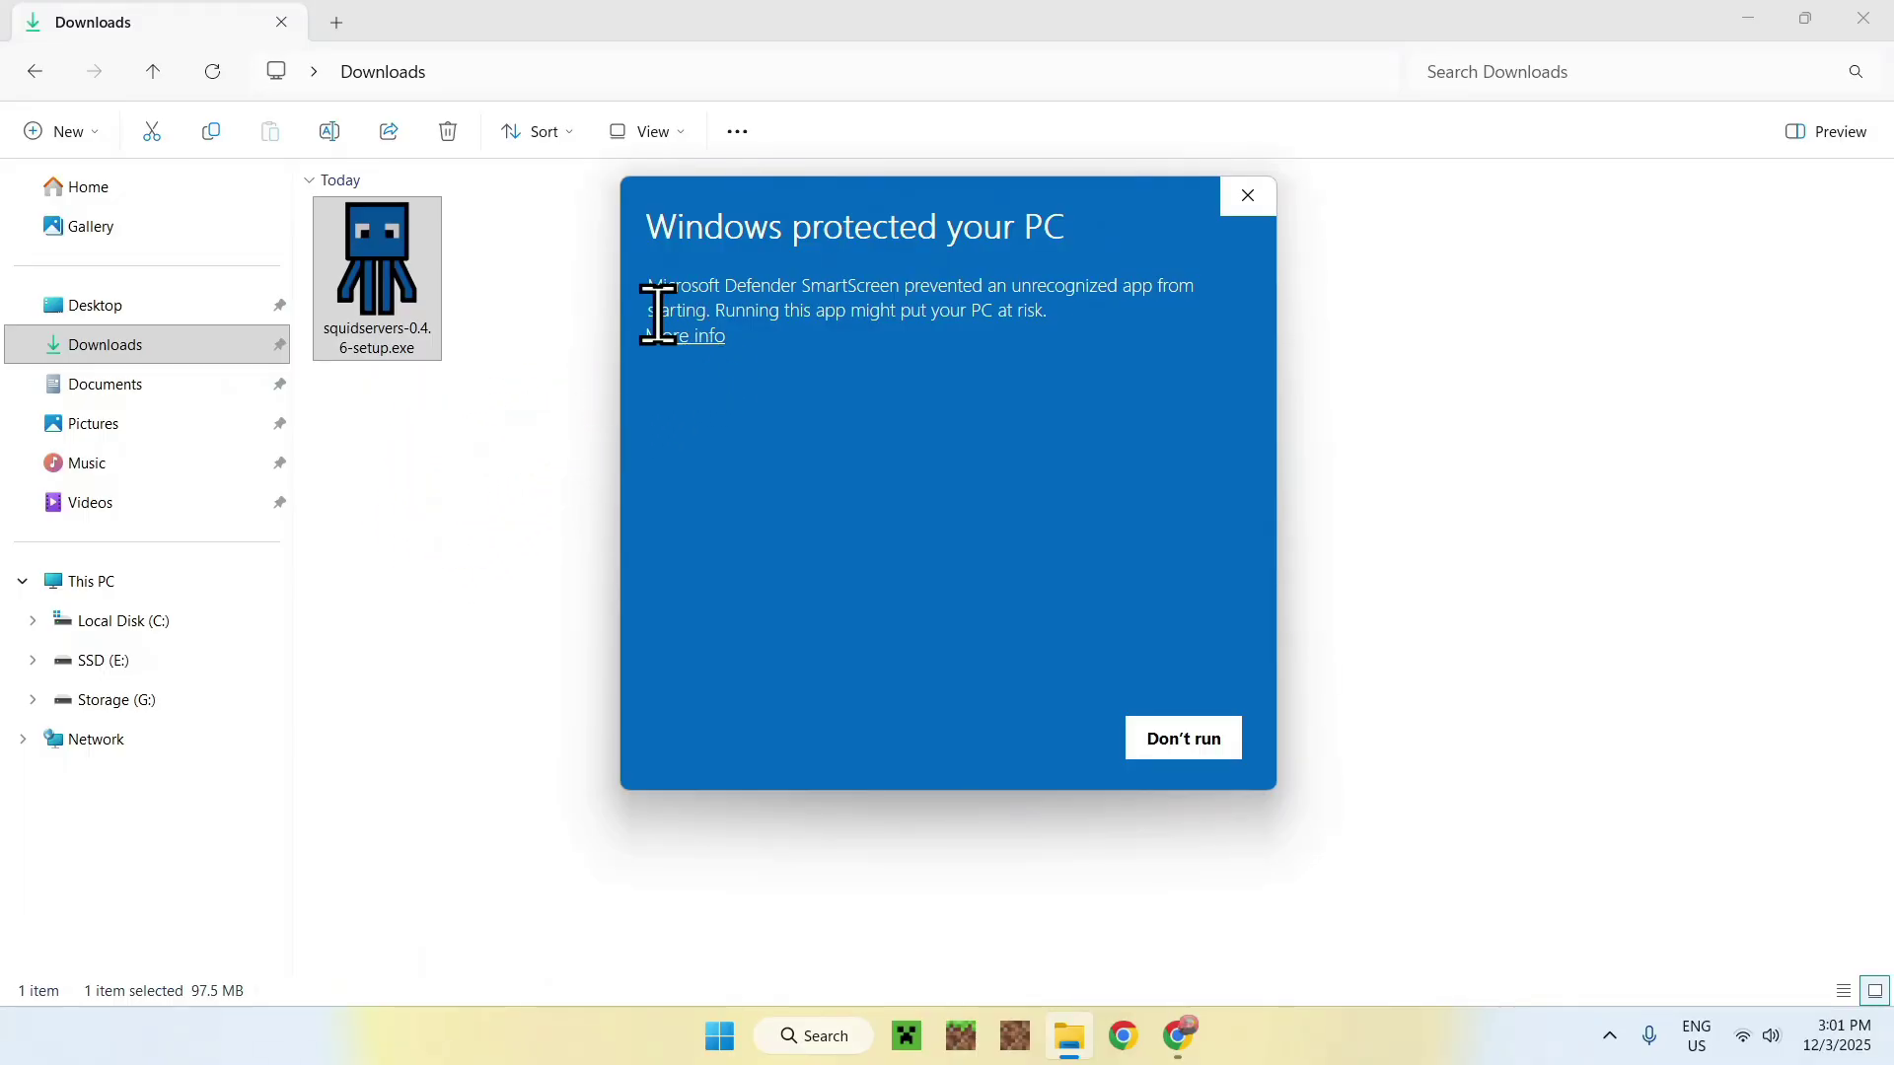
pyautogui.click(697, 337)
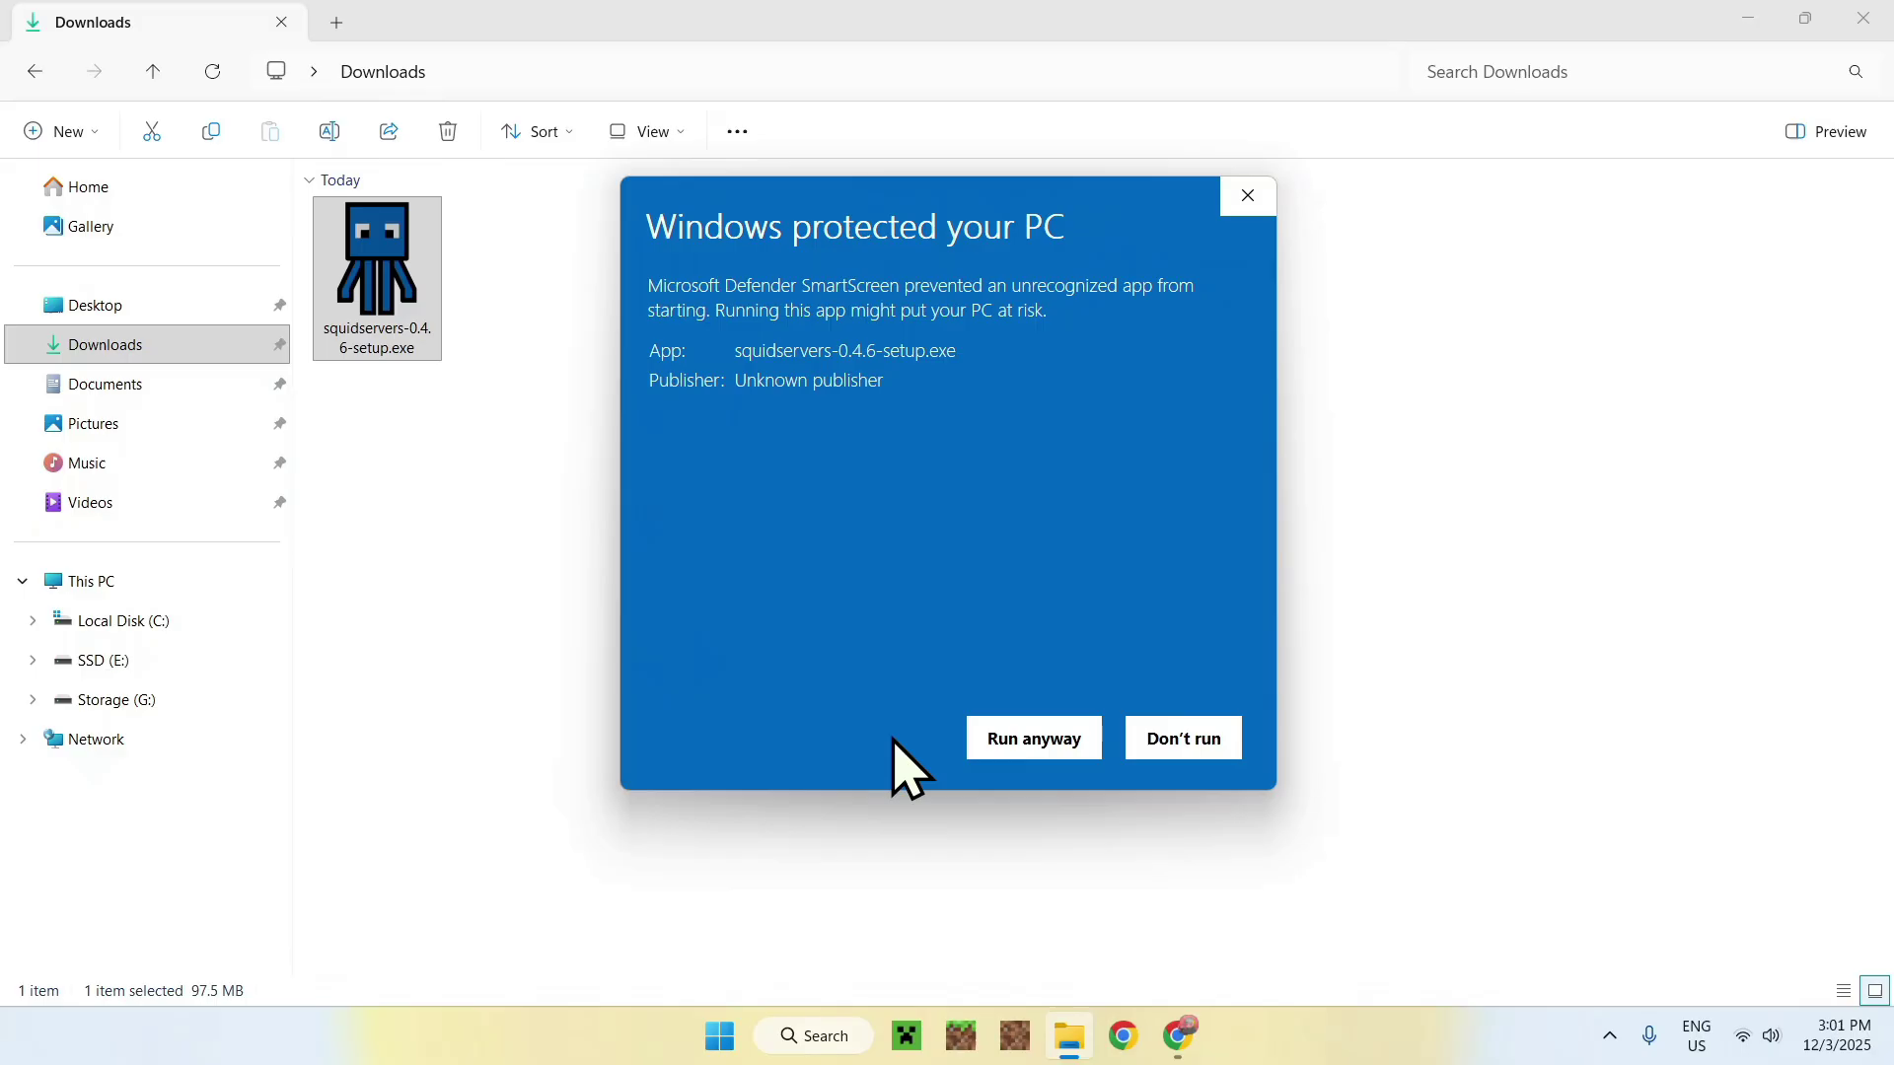
# - Run the installer anyway, then review the empty playit.gg tunnels list and close it
pyautogui.click(1033, 750)
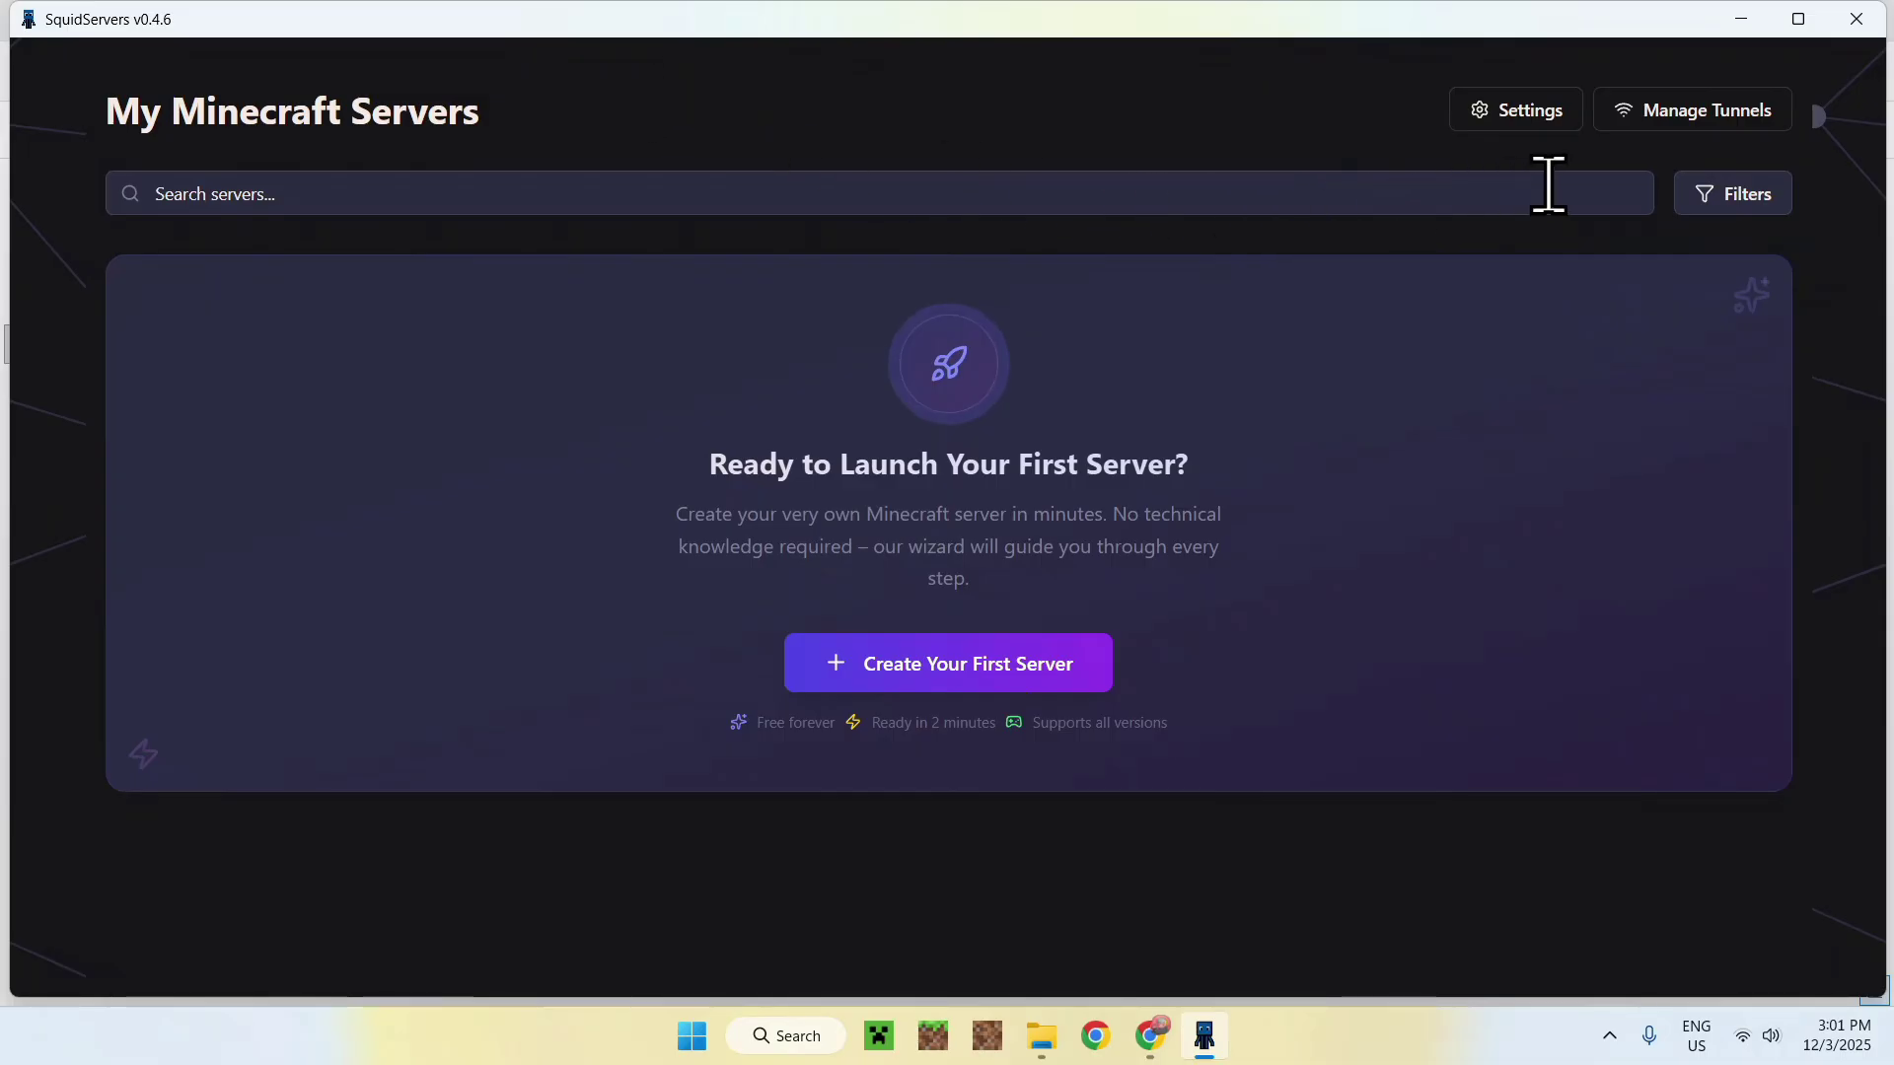
pyautogui.click(1696, 118)
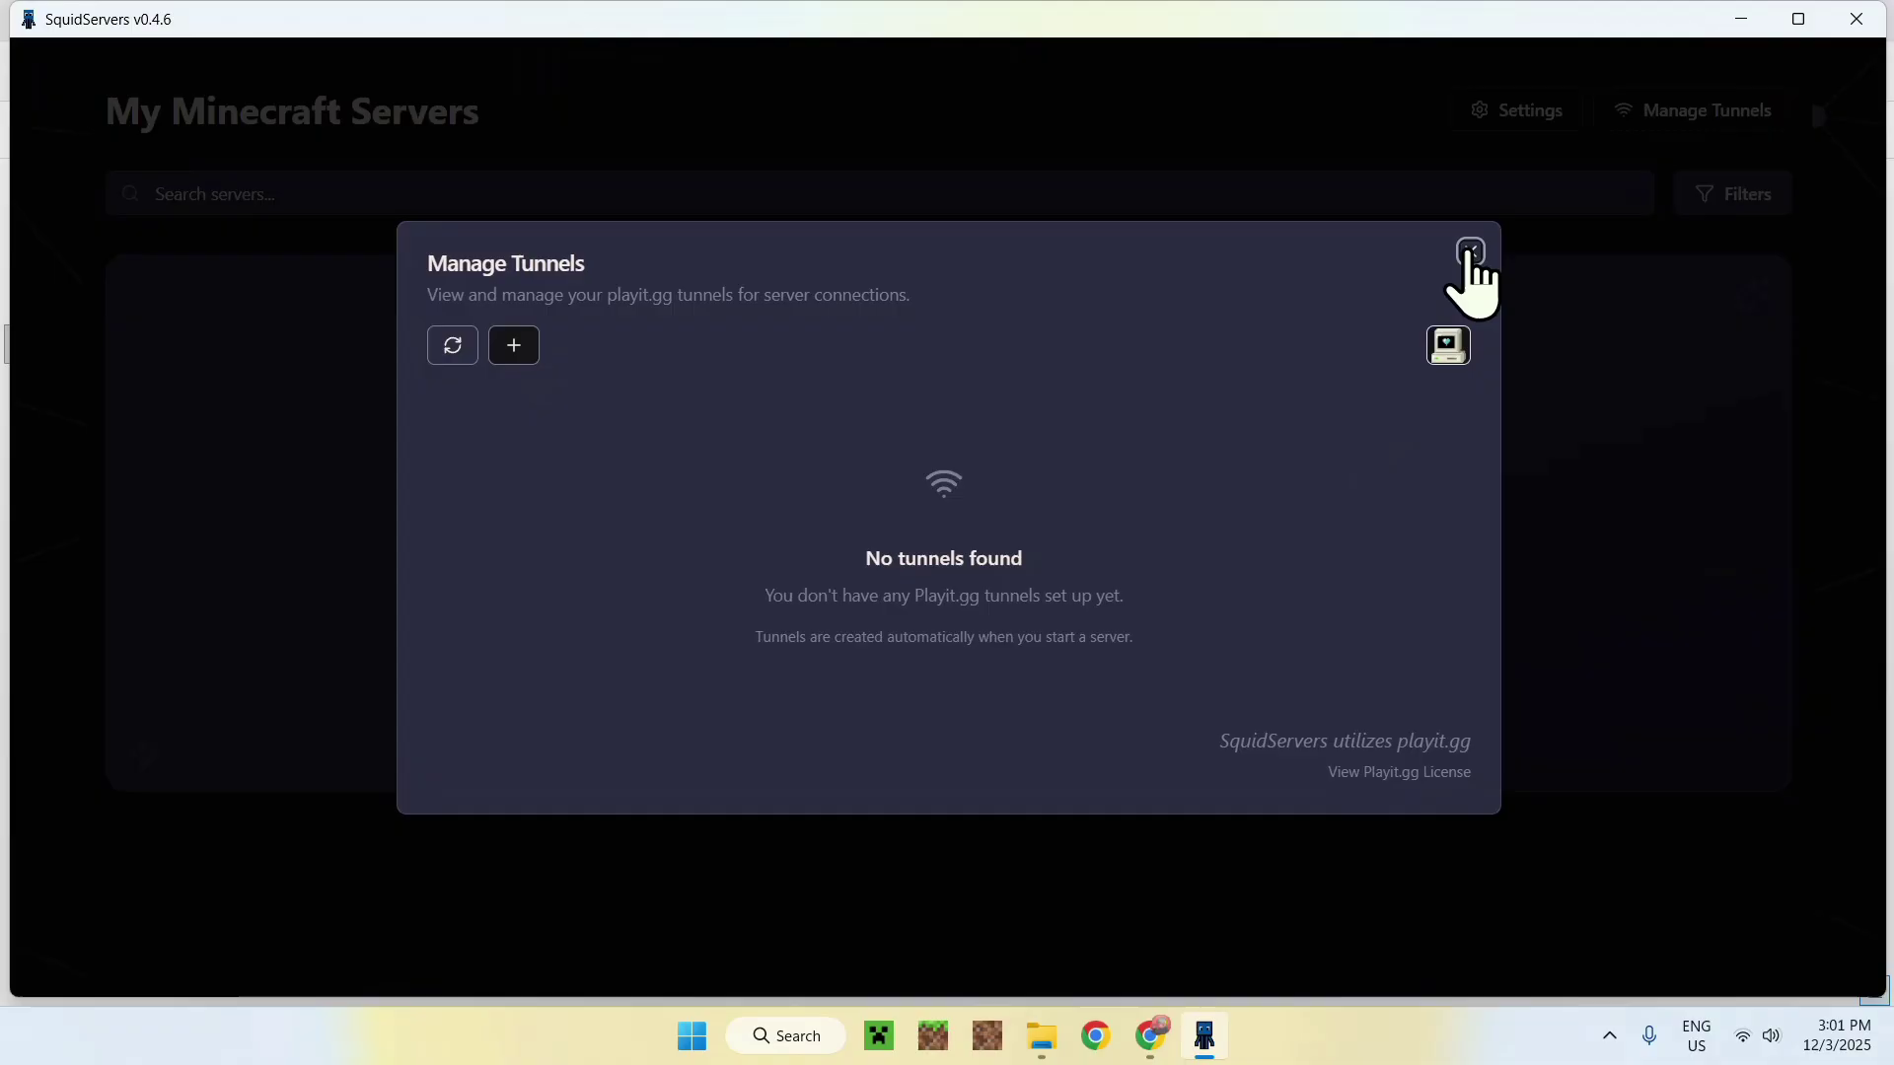
pyautogui.click(1470, 253)
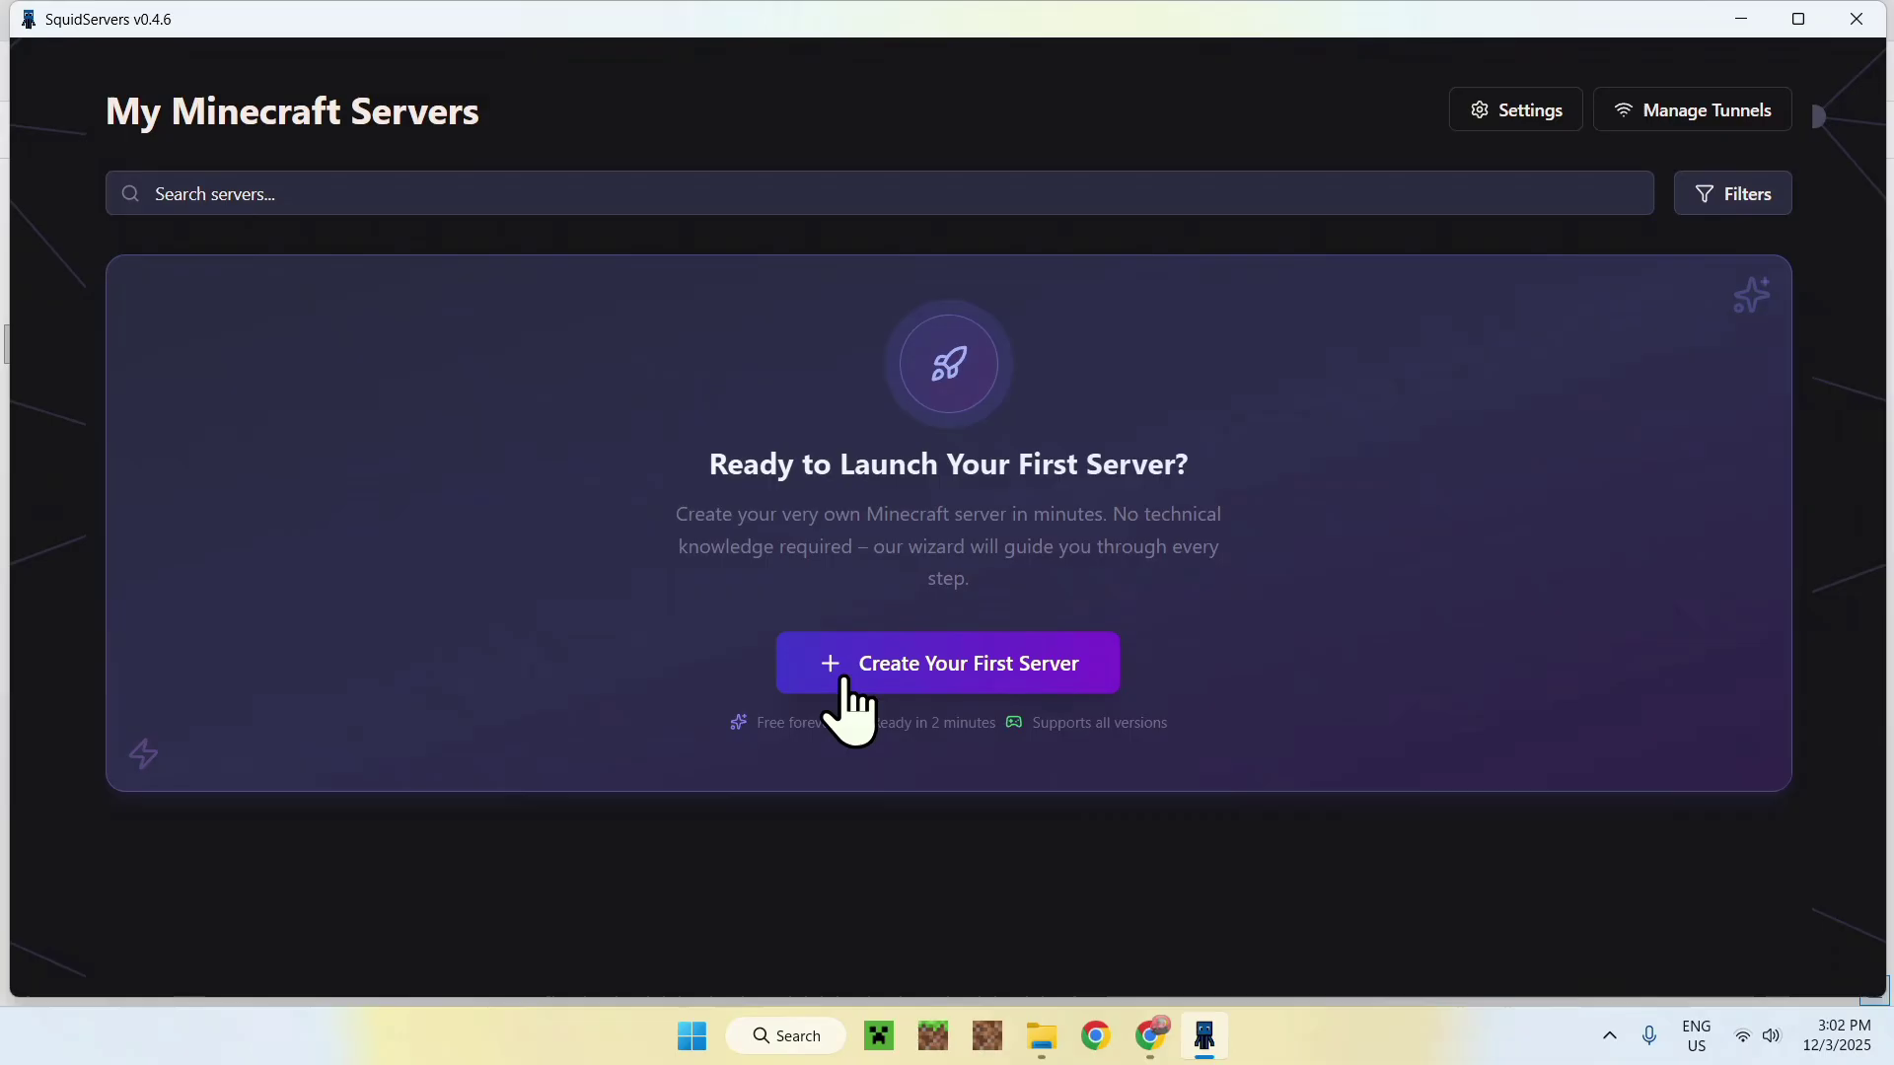
# - Start a new server and keep the bundled Java 21.0.9 after cancelling manual Java selection
pyautogui.click(937, 679)
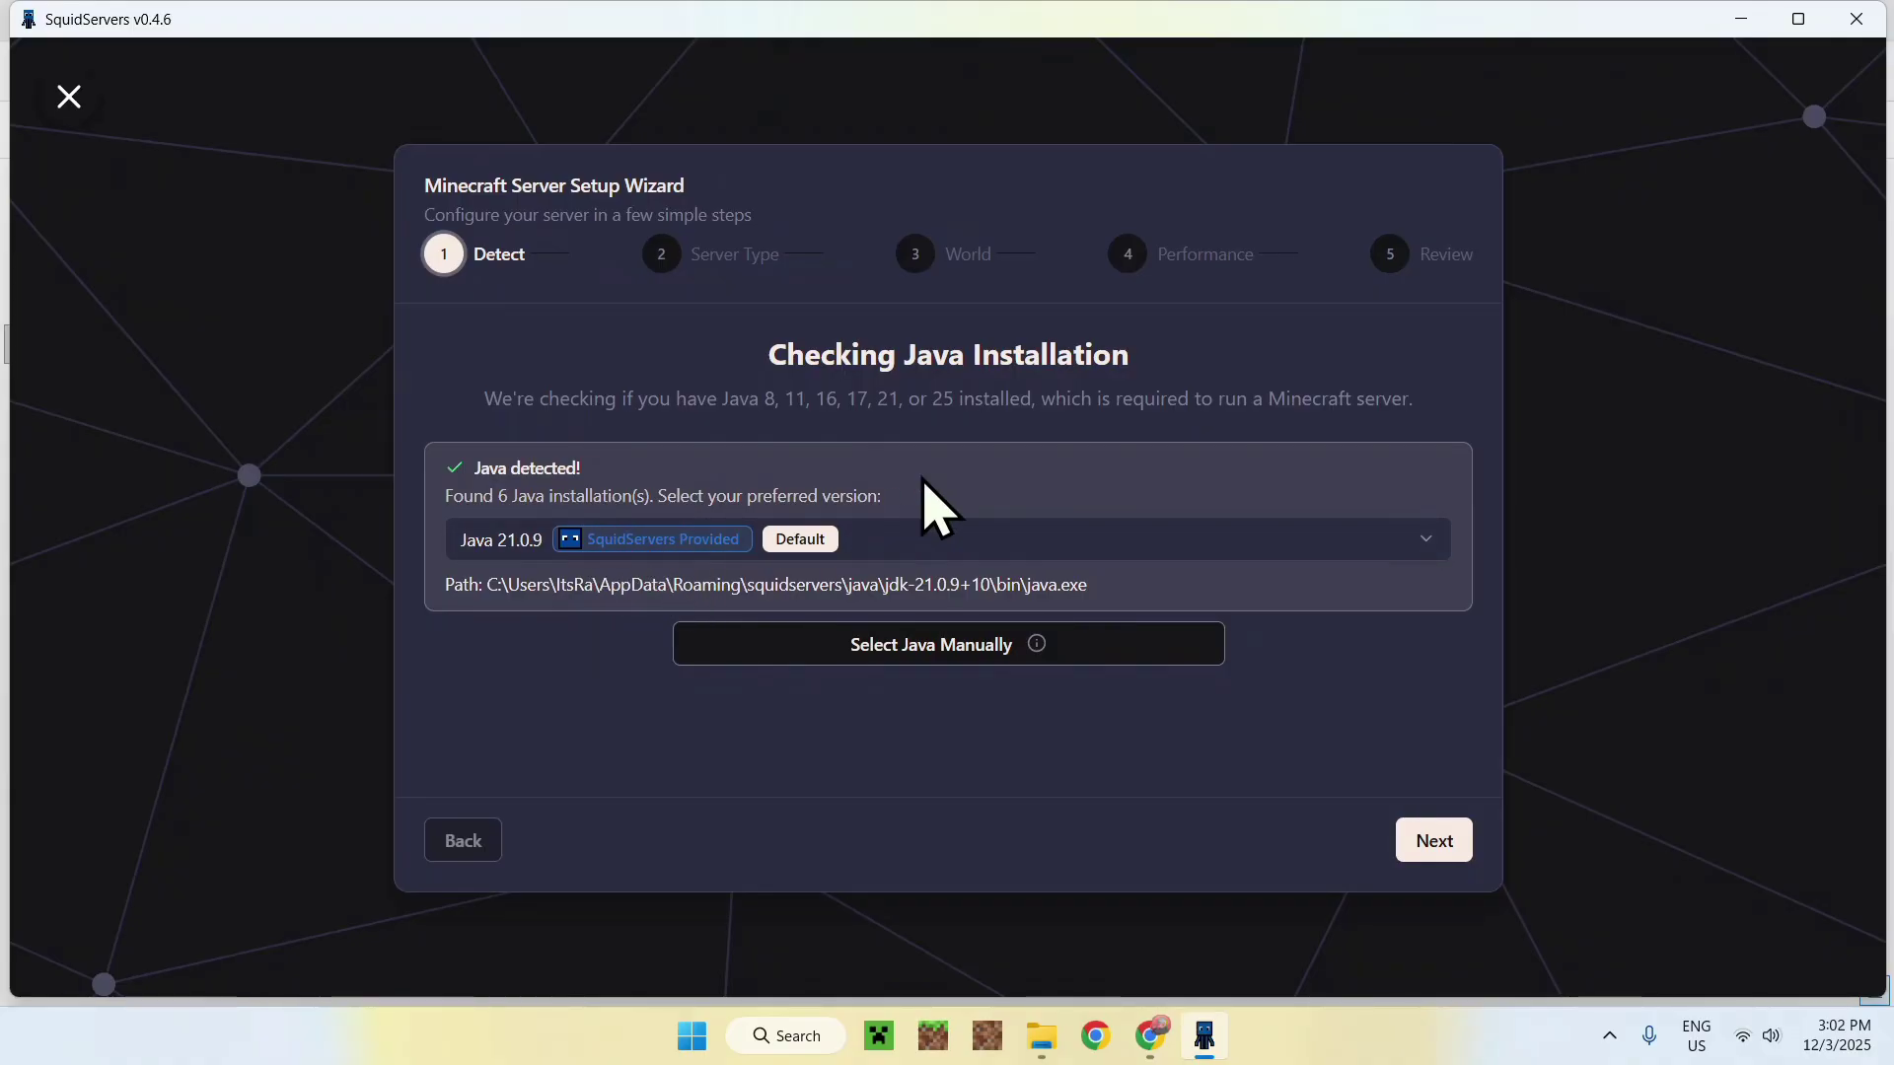
pyautogui.click(1103, 542)
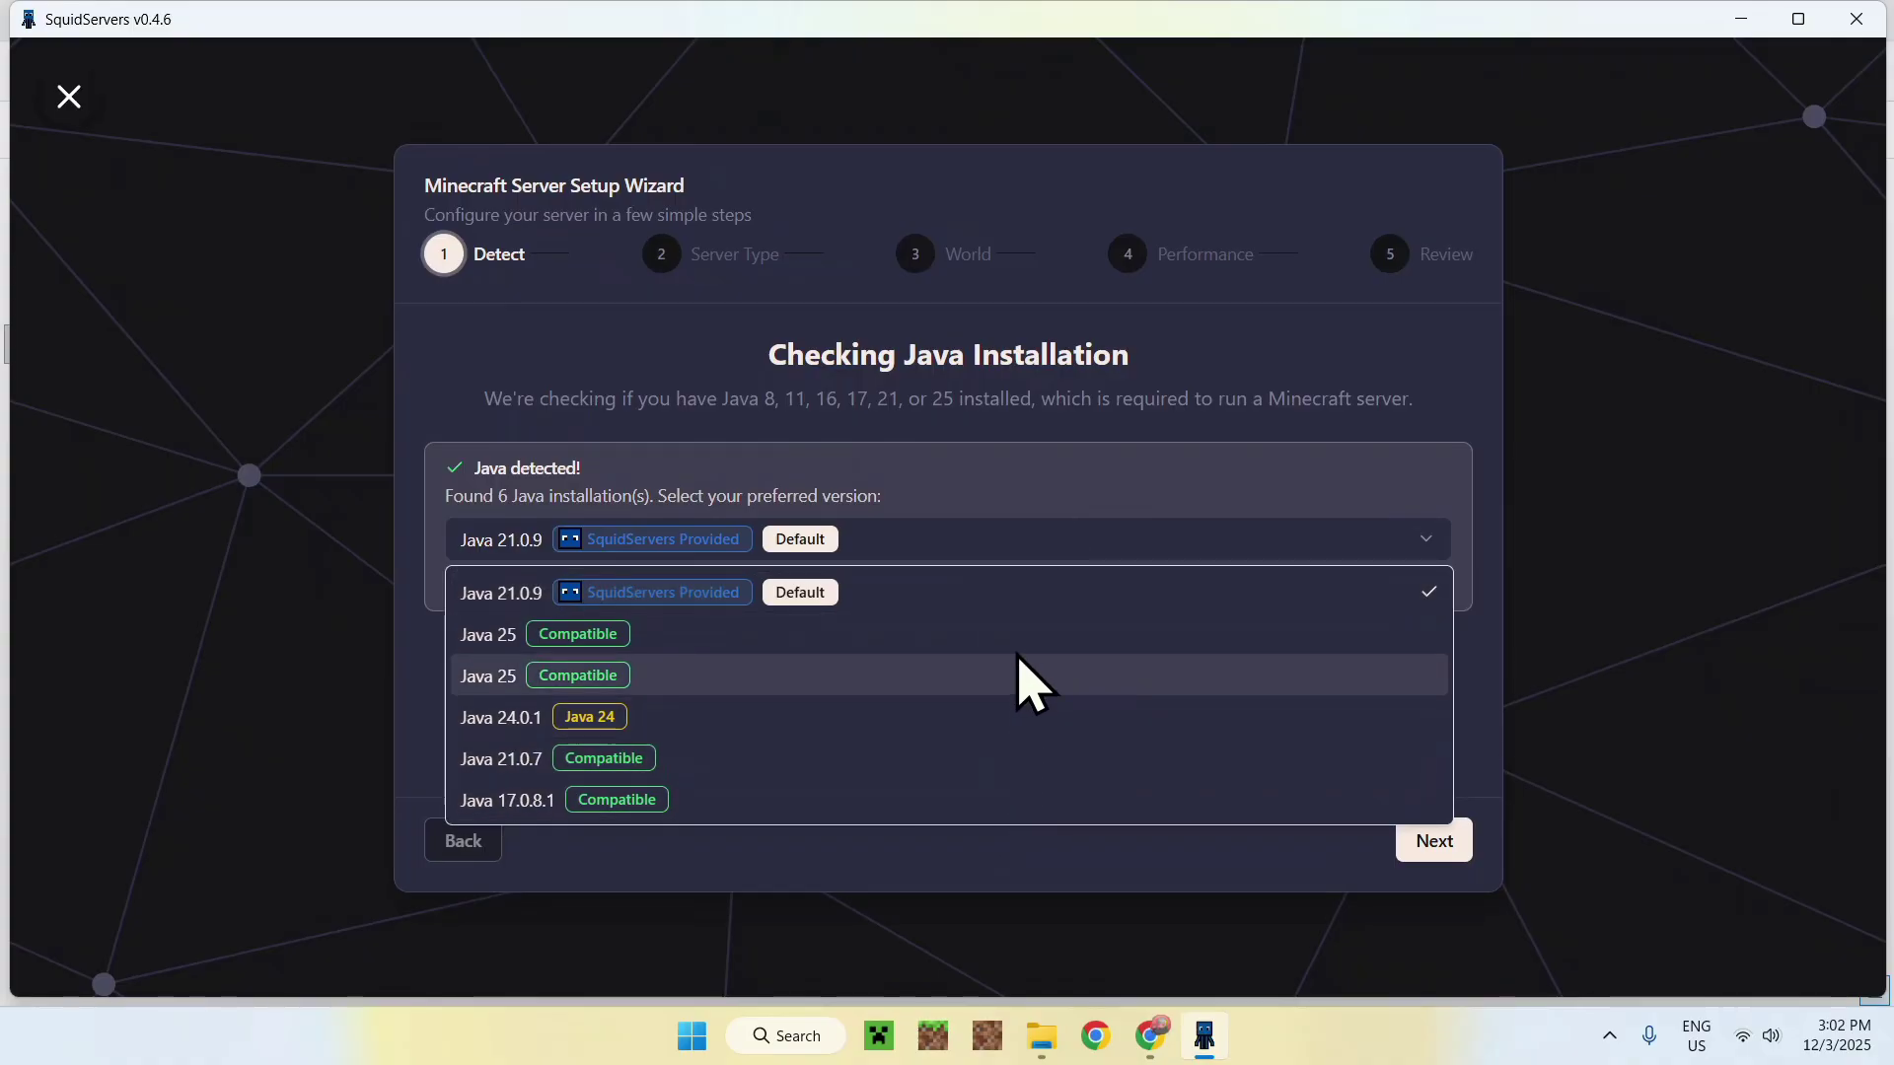
pyautogui.click(1026, 493)
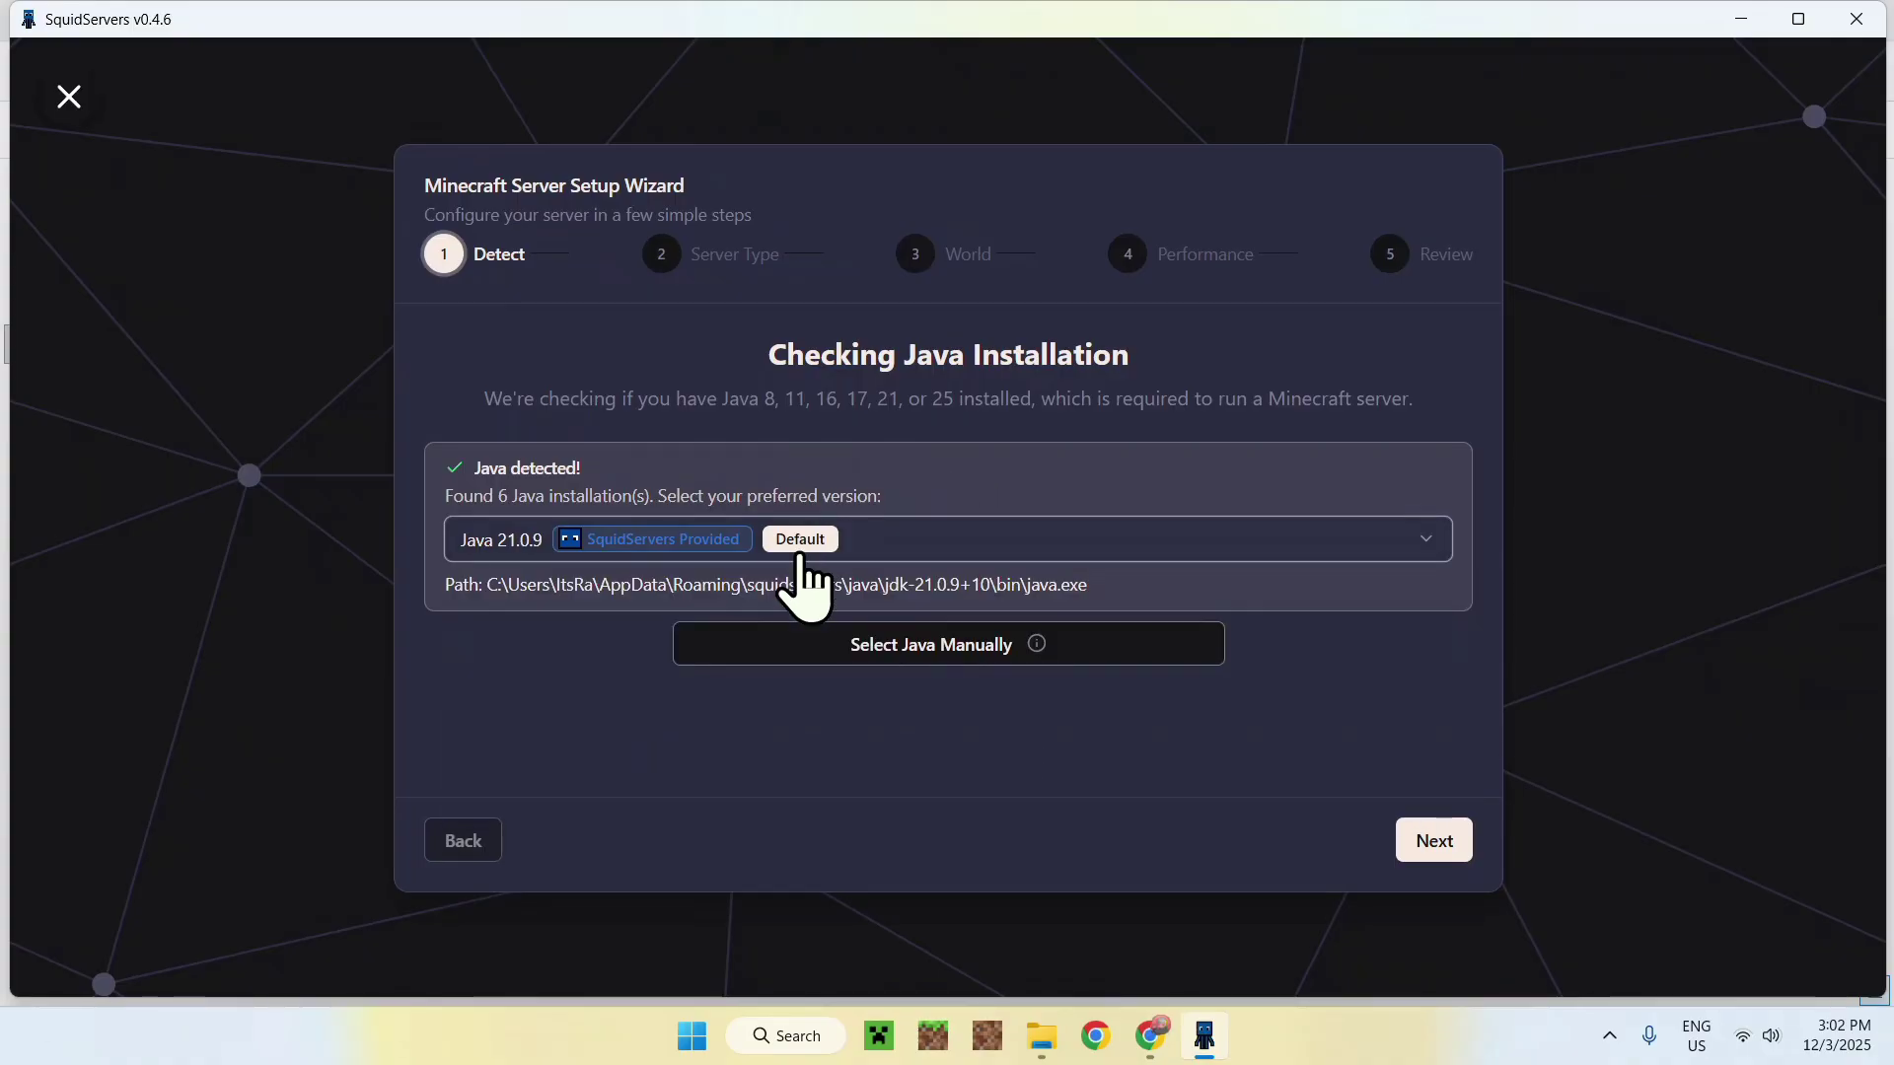
pyautogui.click(955, 652)
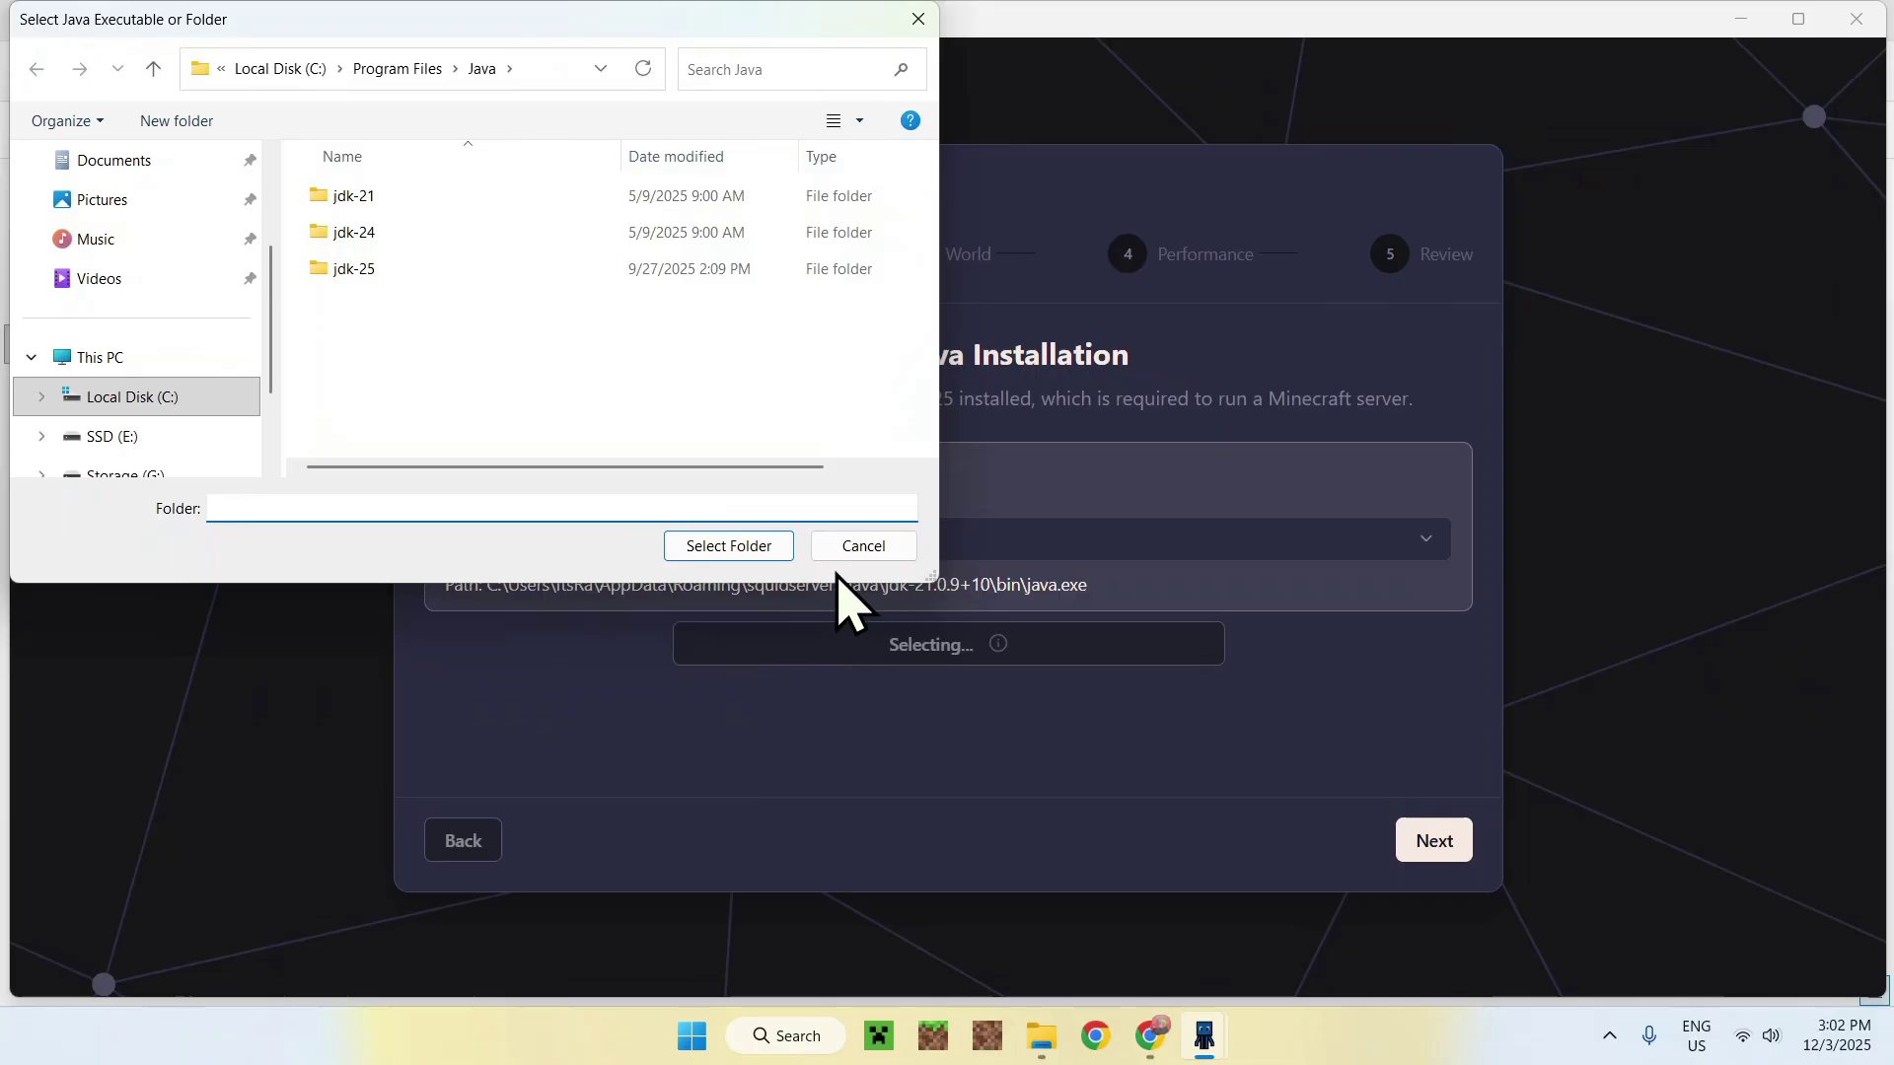
pyautogui.click(853, 548)
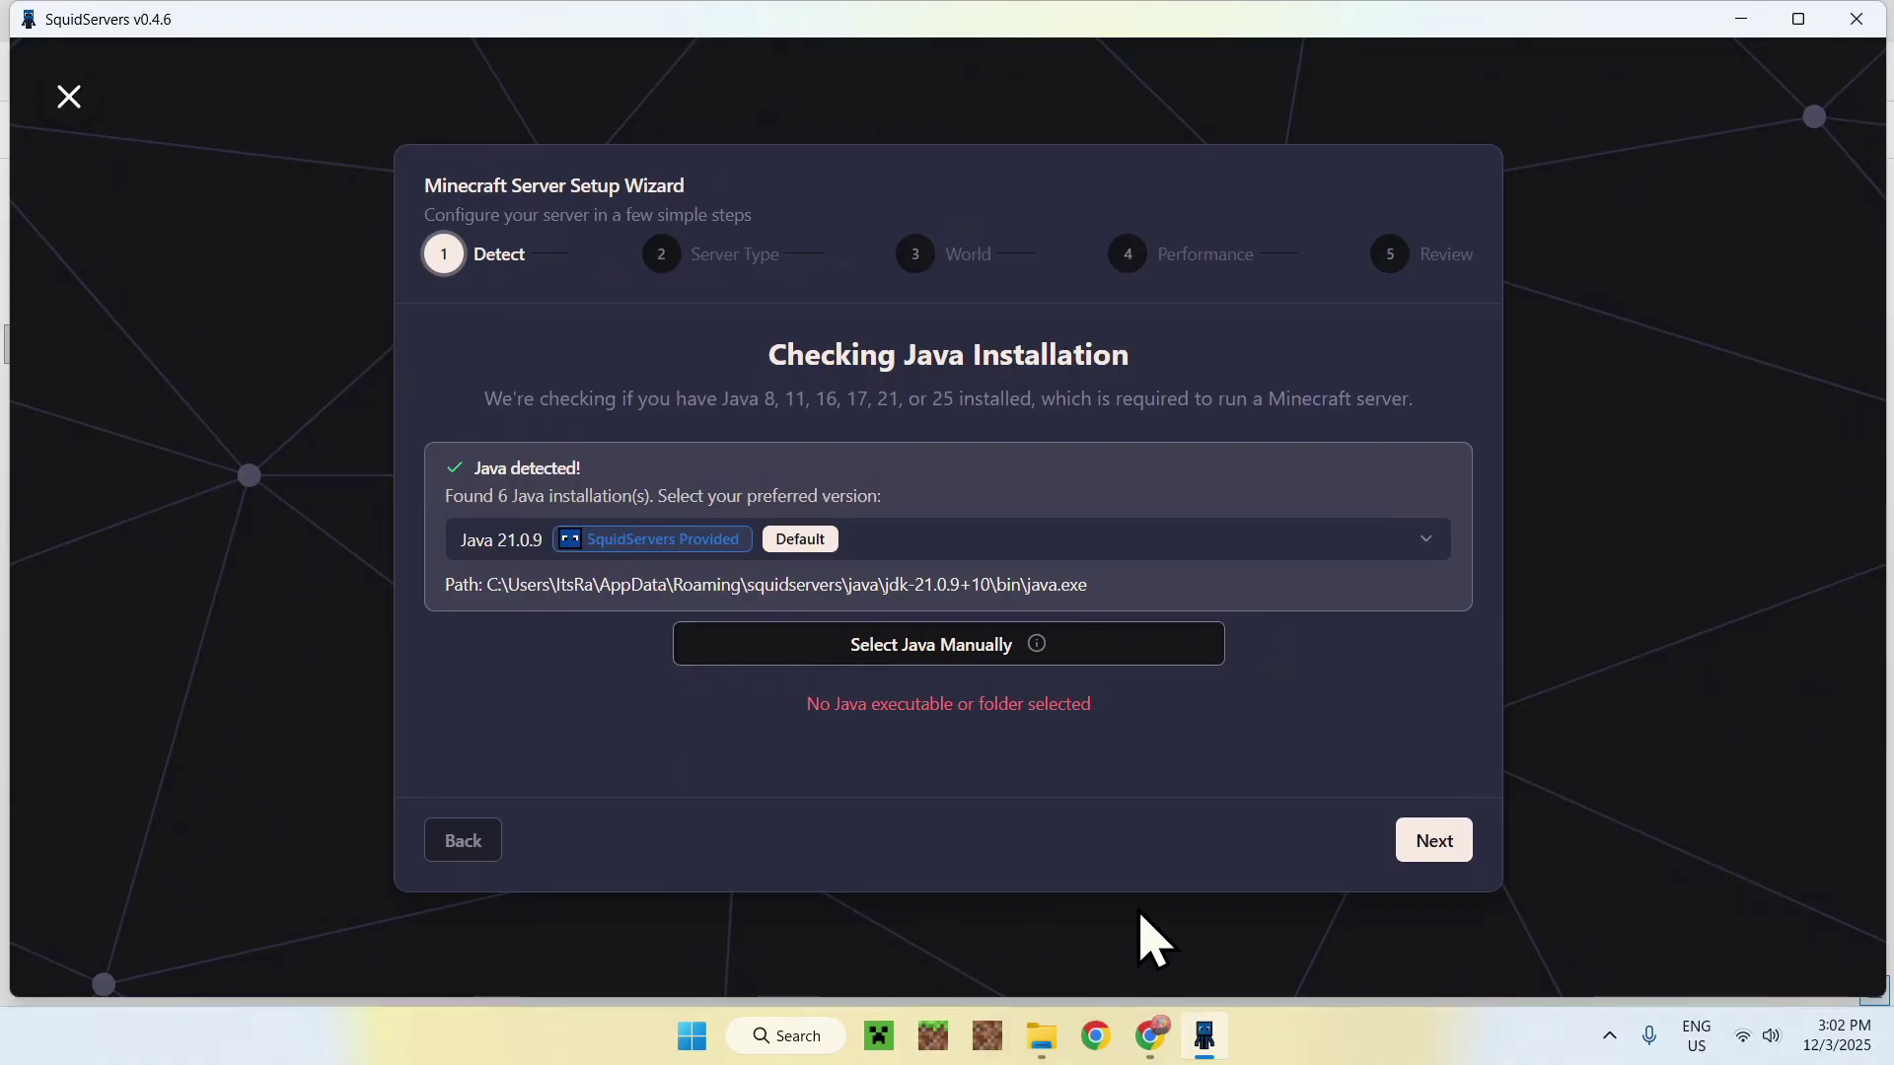
# - Advance to the Server Type step, browse the carousel, and select Paper
pyautogui.click(1433, 848)
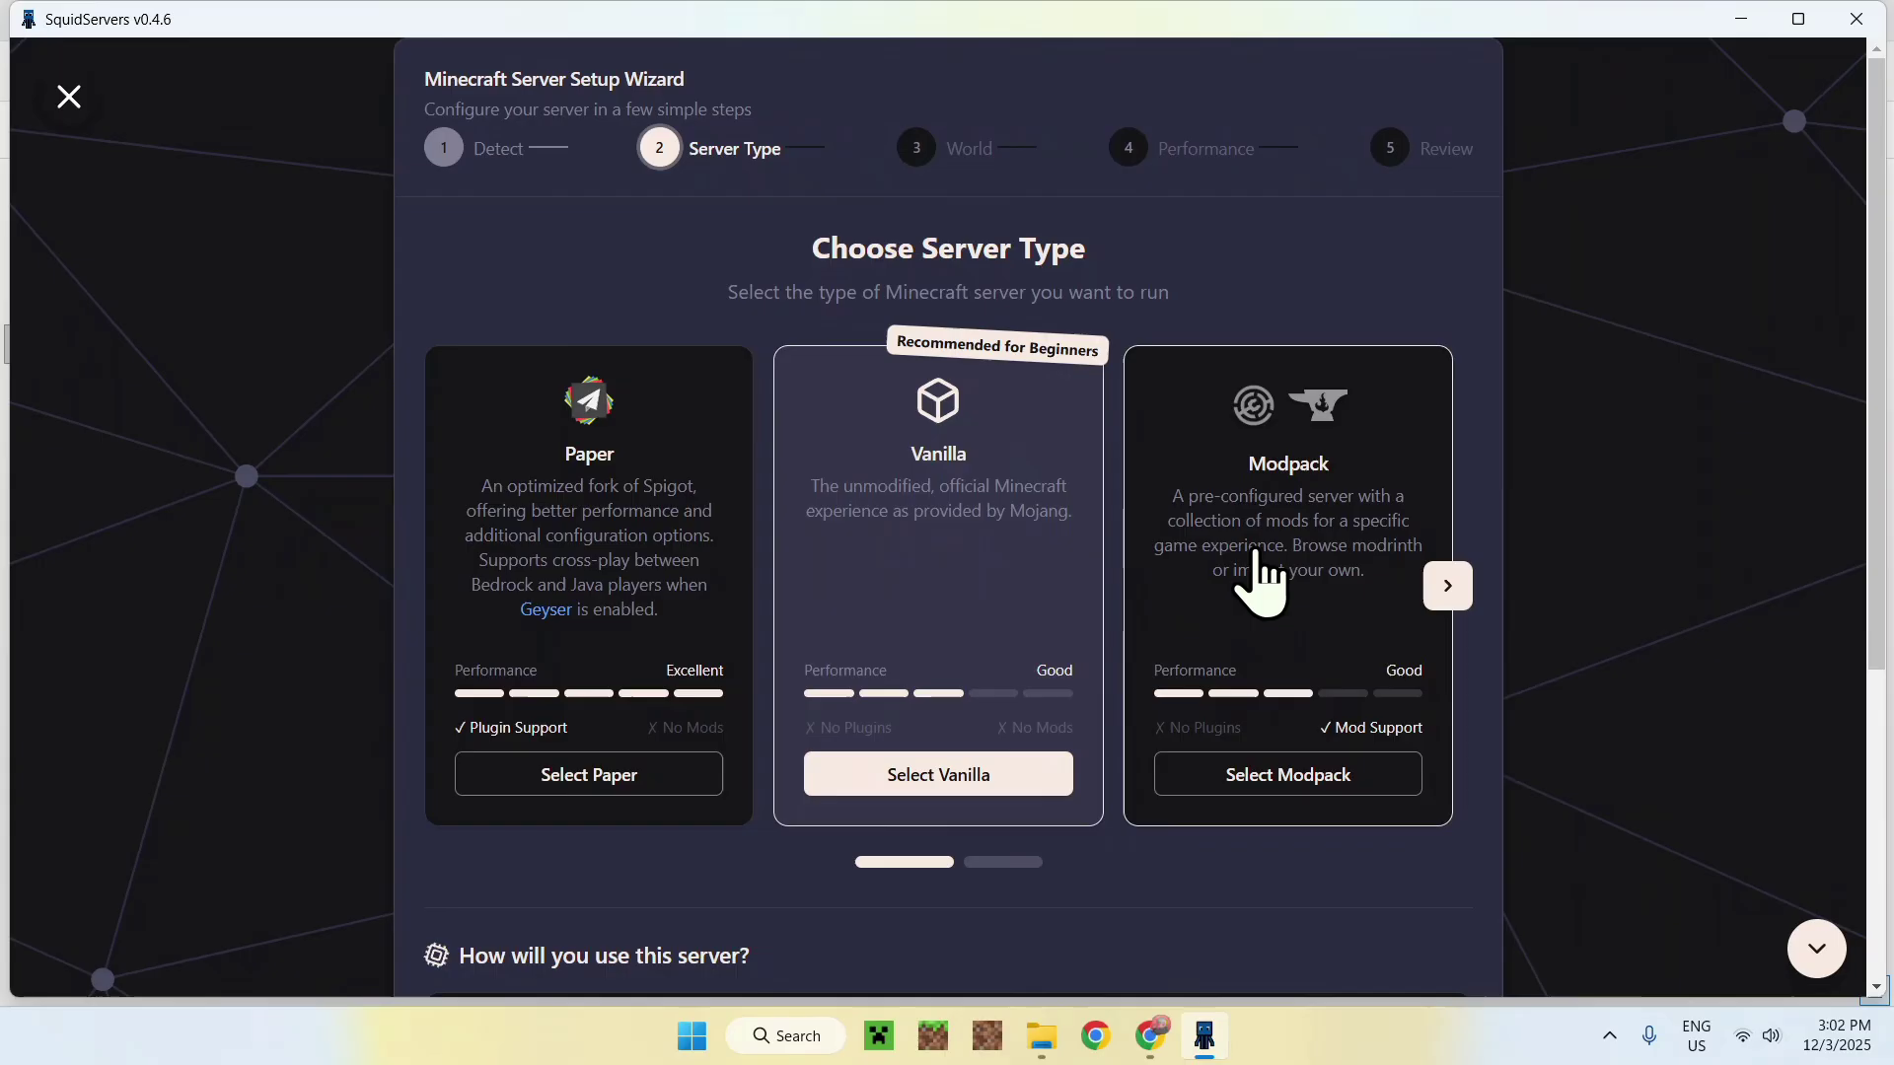
pyautogui.click(1445, 589)
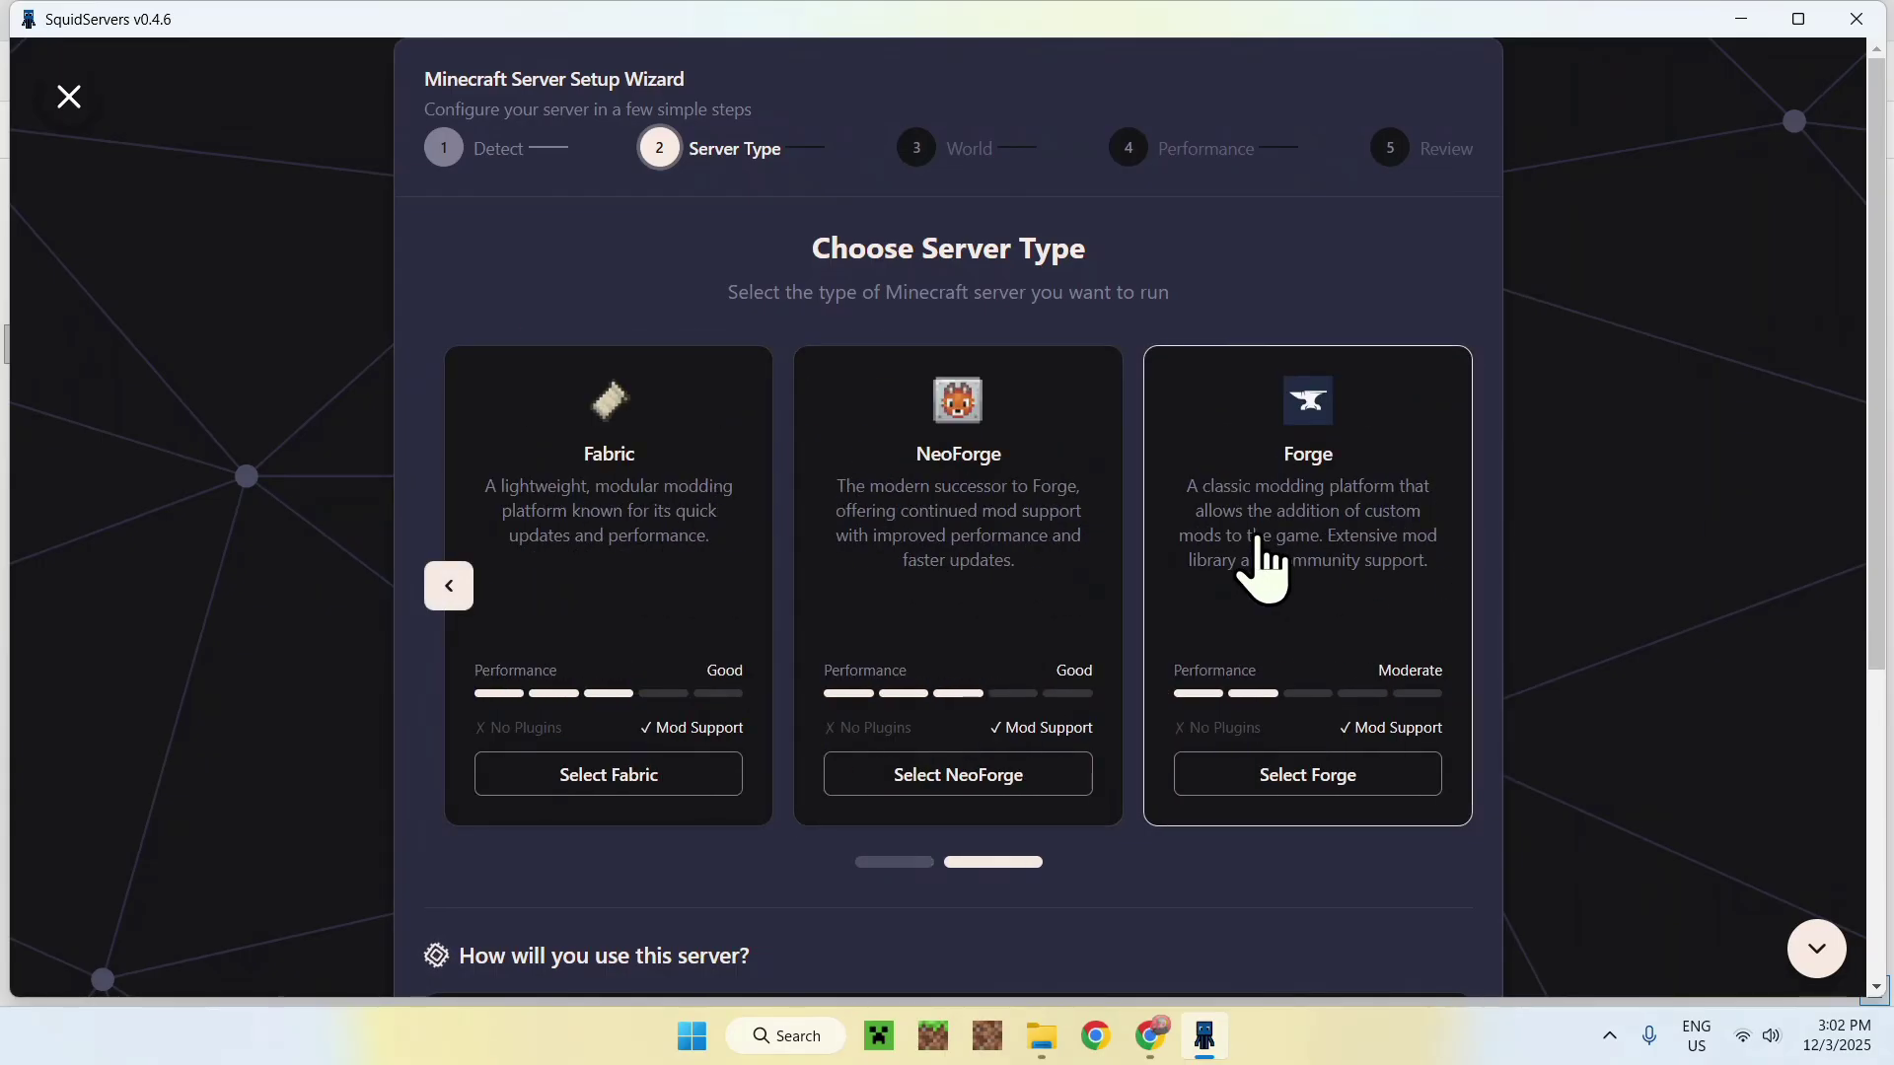
pyautogui.click(450, 592)
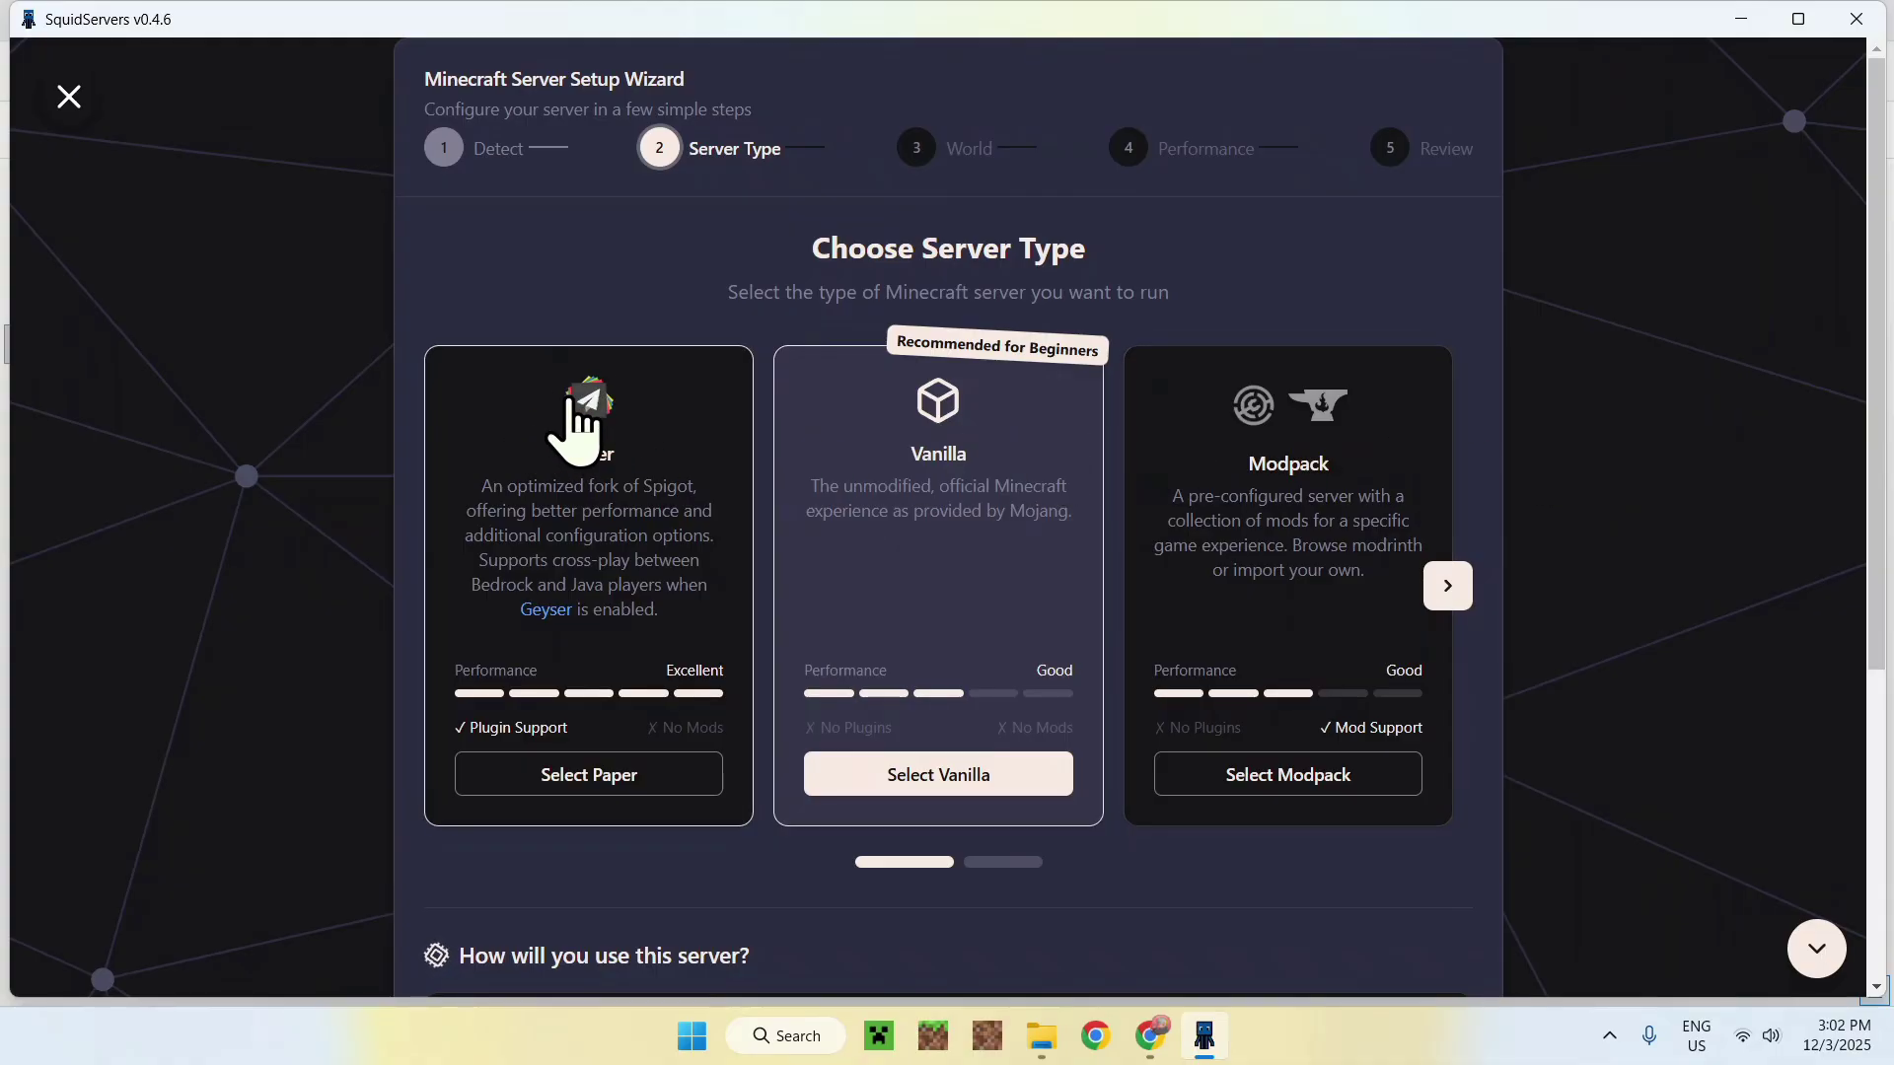
pyautogui.click(589, 773)
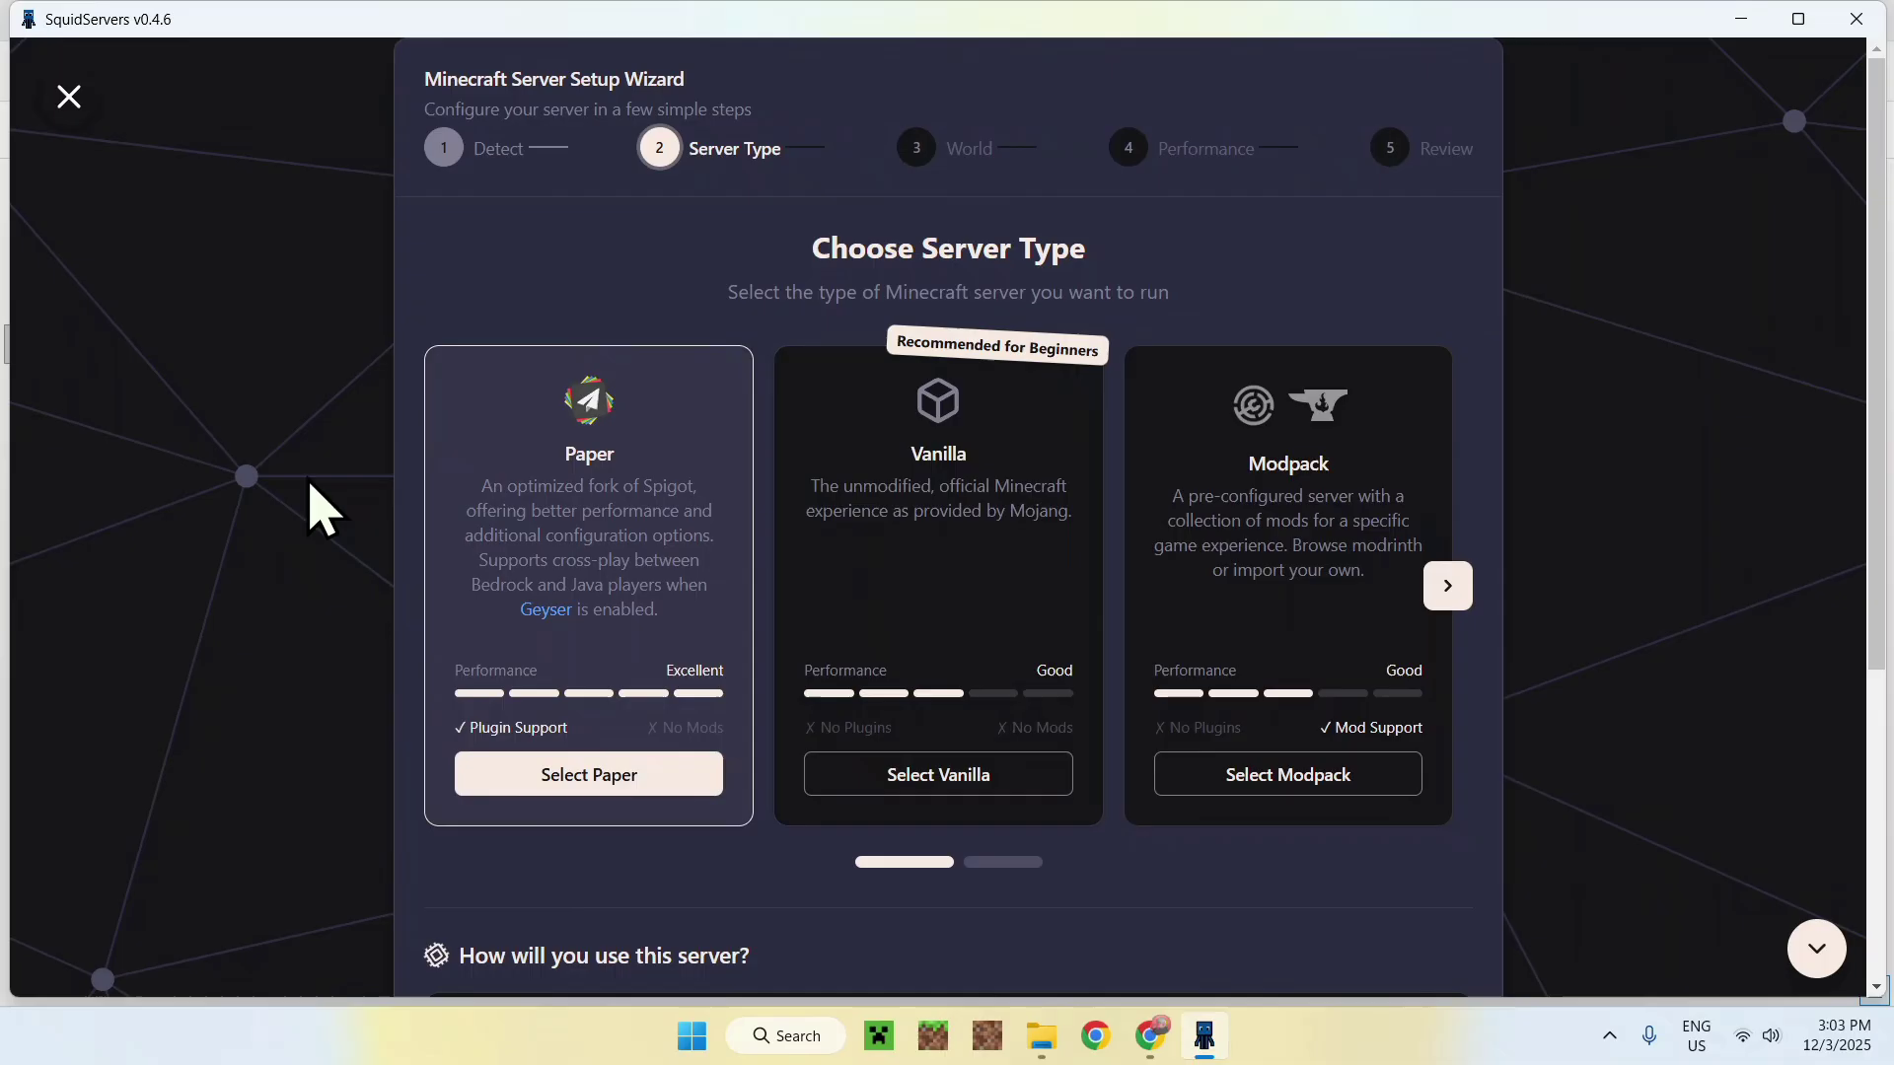
# - Choose Playing + Hosting as the server usage and continue to World Setup
pyautogui.scroll(-5, 314, 508)
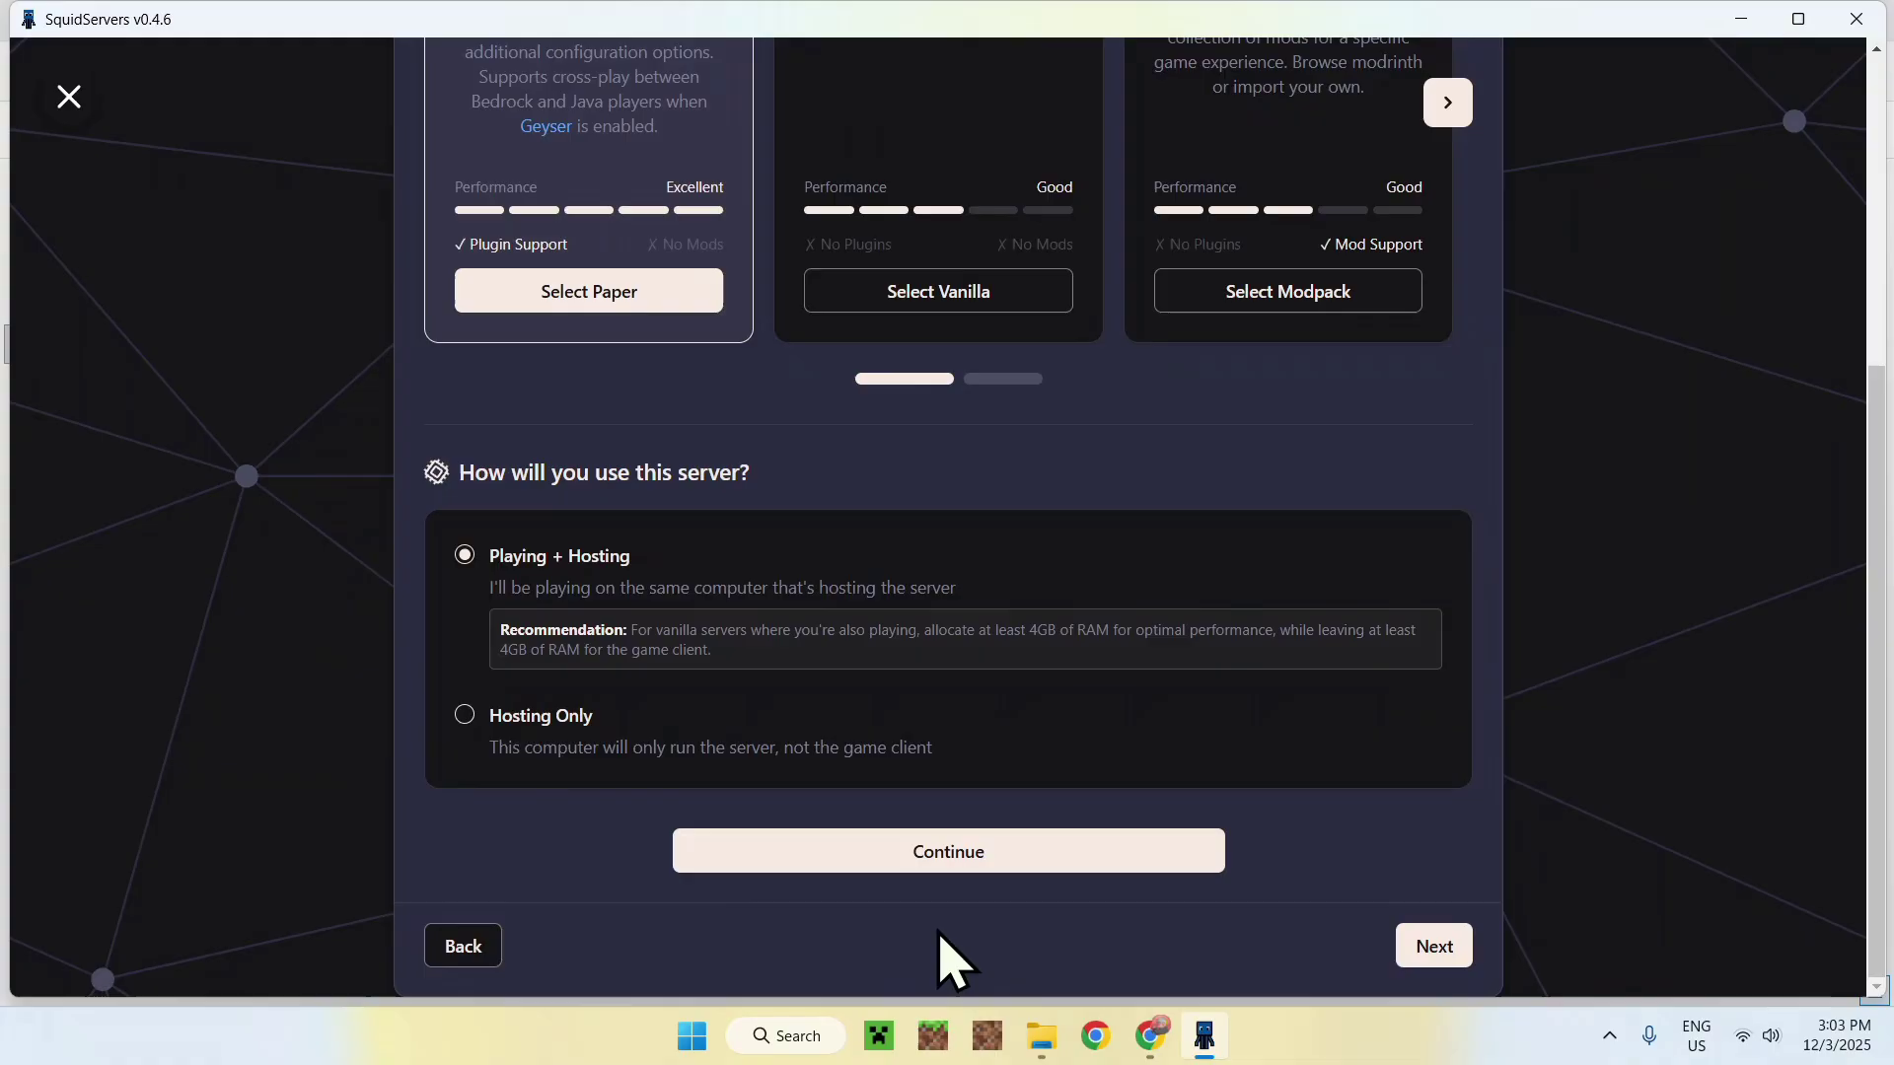
pyautogui.click(493, 747)
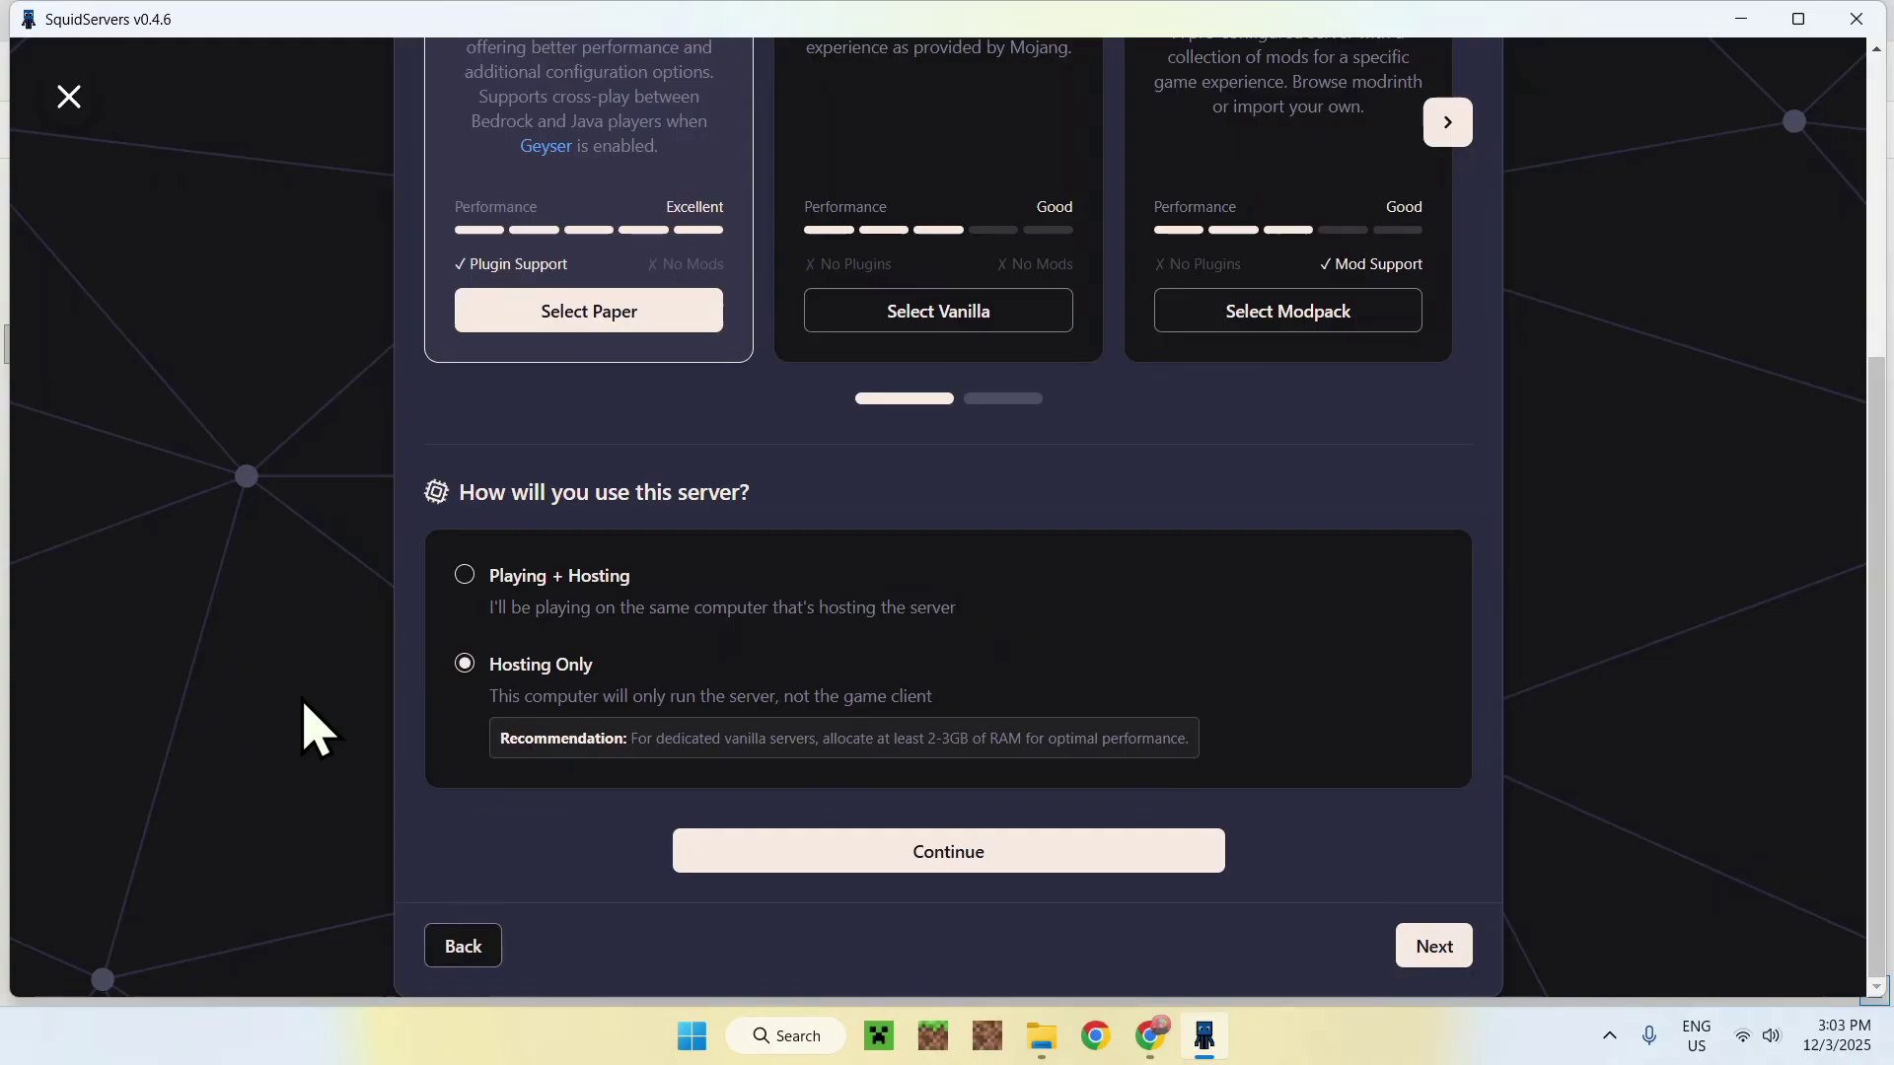
pyautogui.click(471, 581)
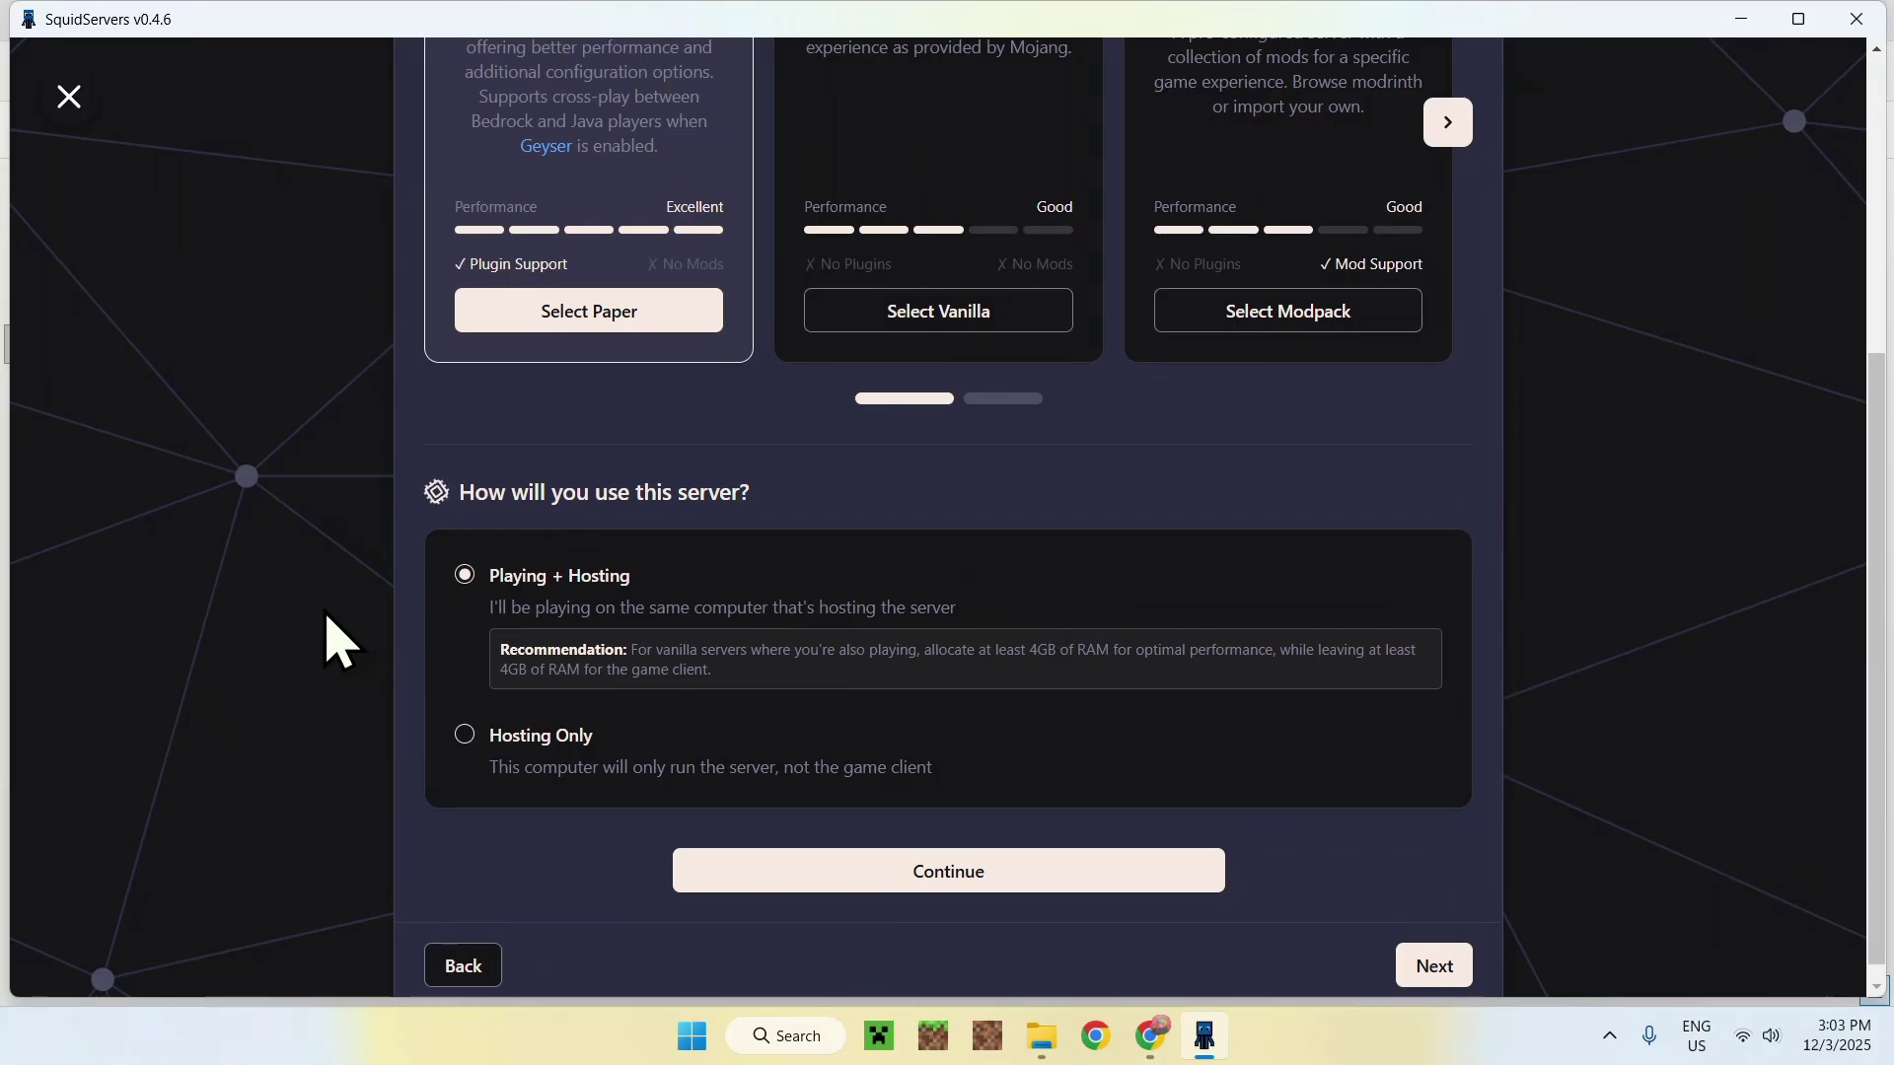
pyautogui.click(948, 885)
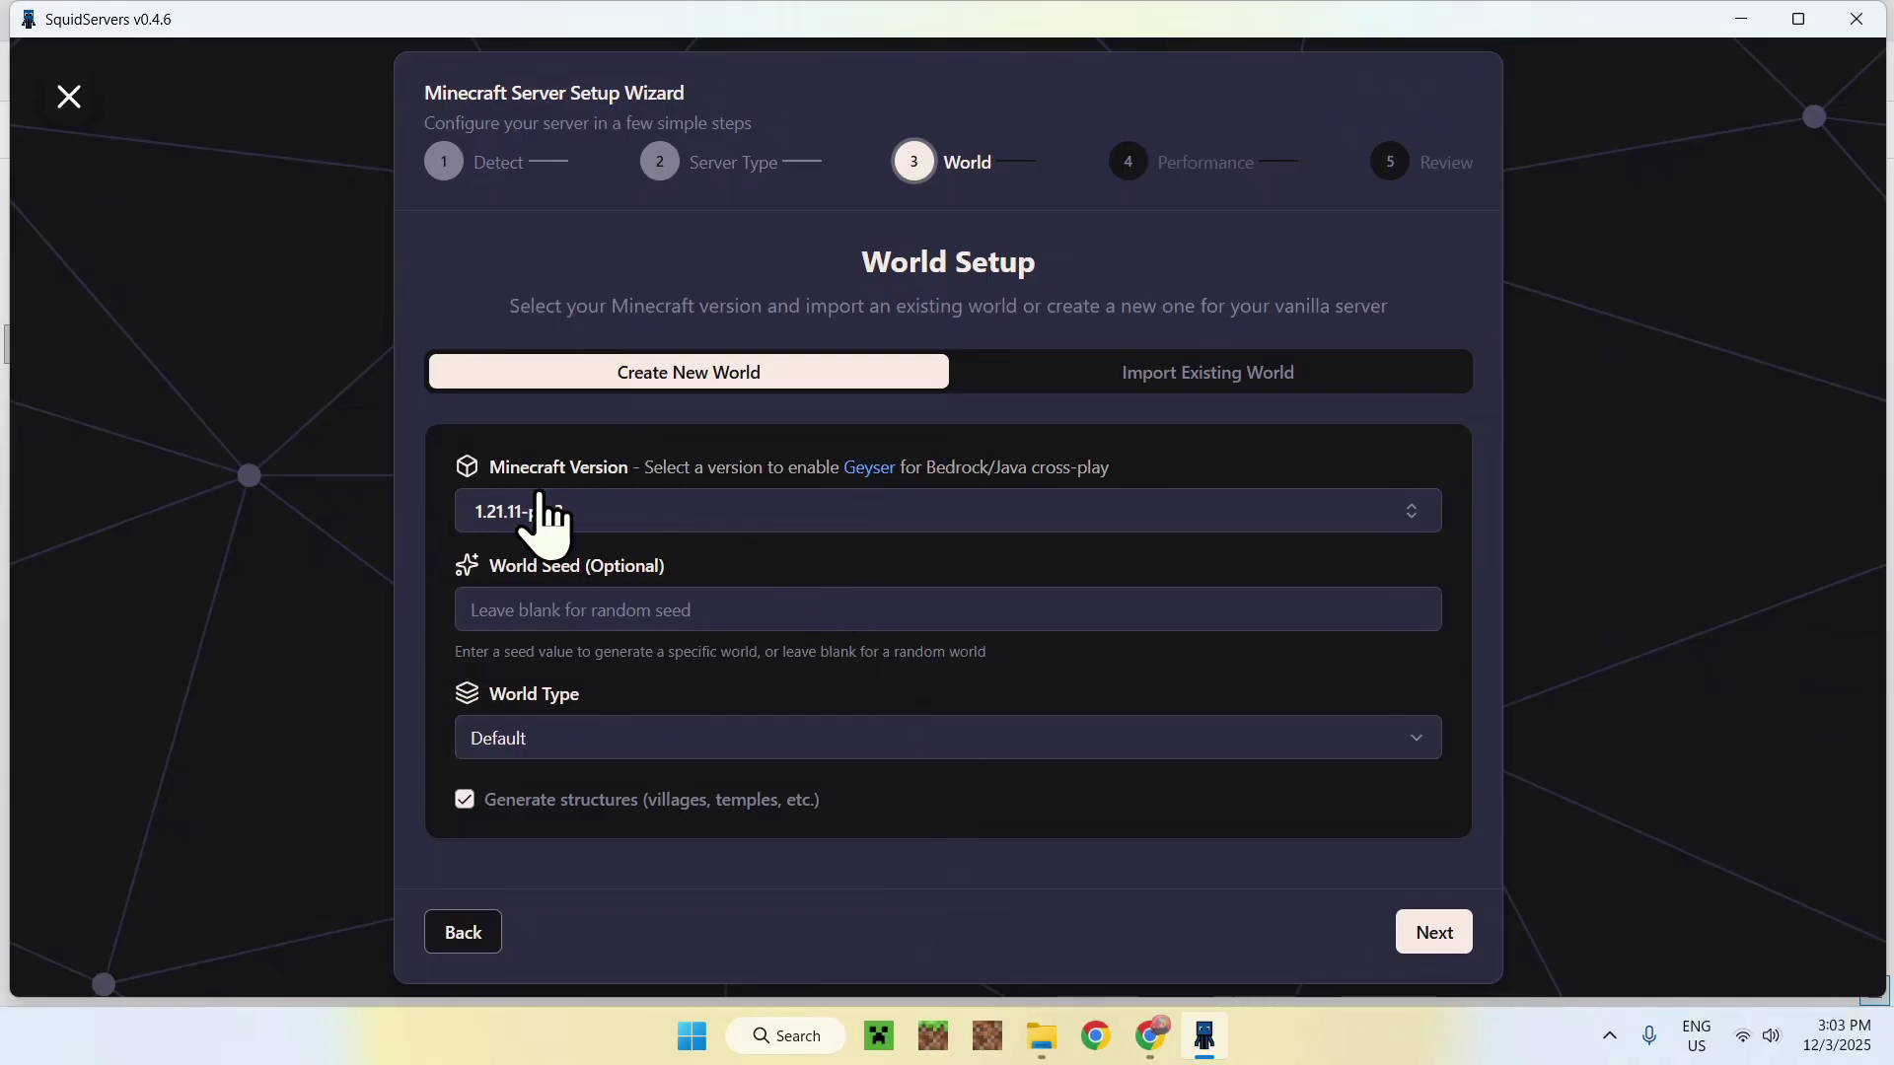
# - Pick 1.21.10 from the Paper Minecraft Version list
pyautogui.click(631, 515)
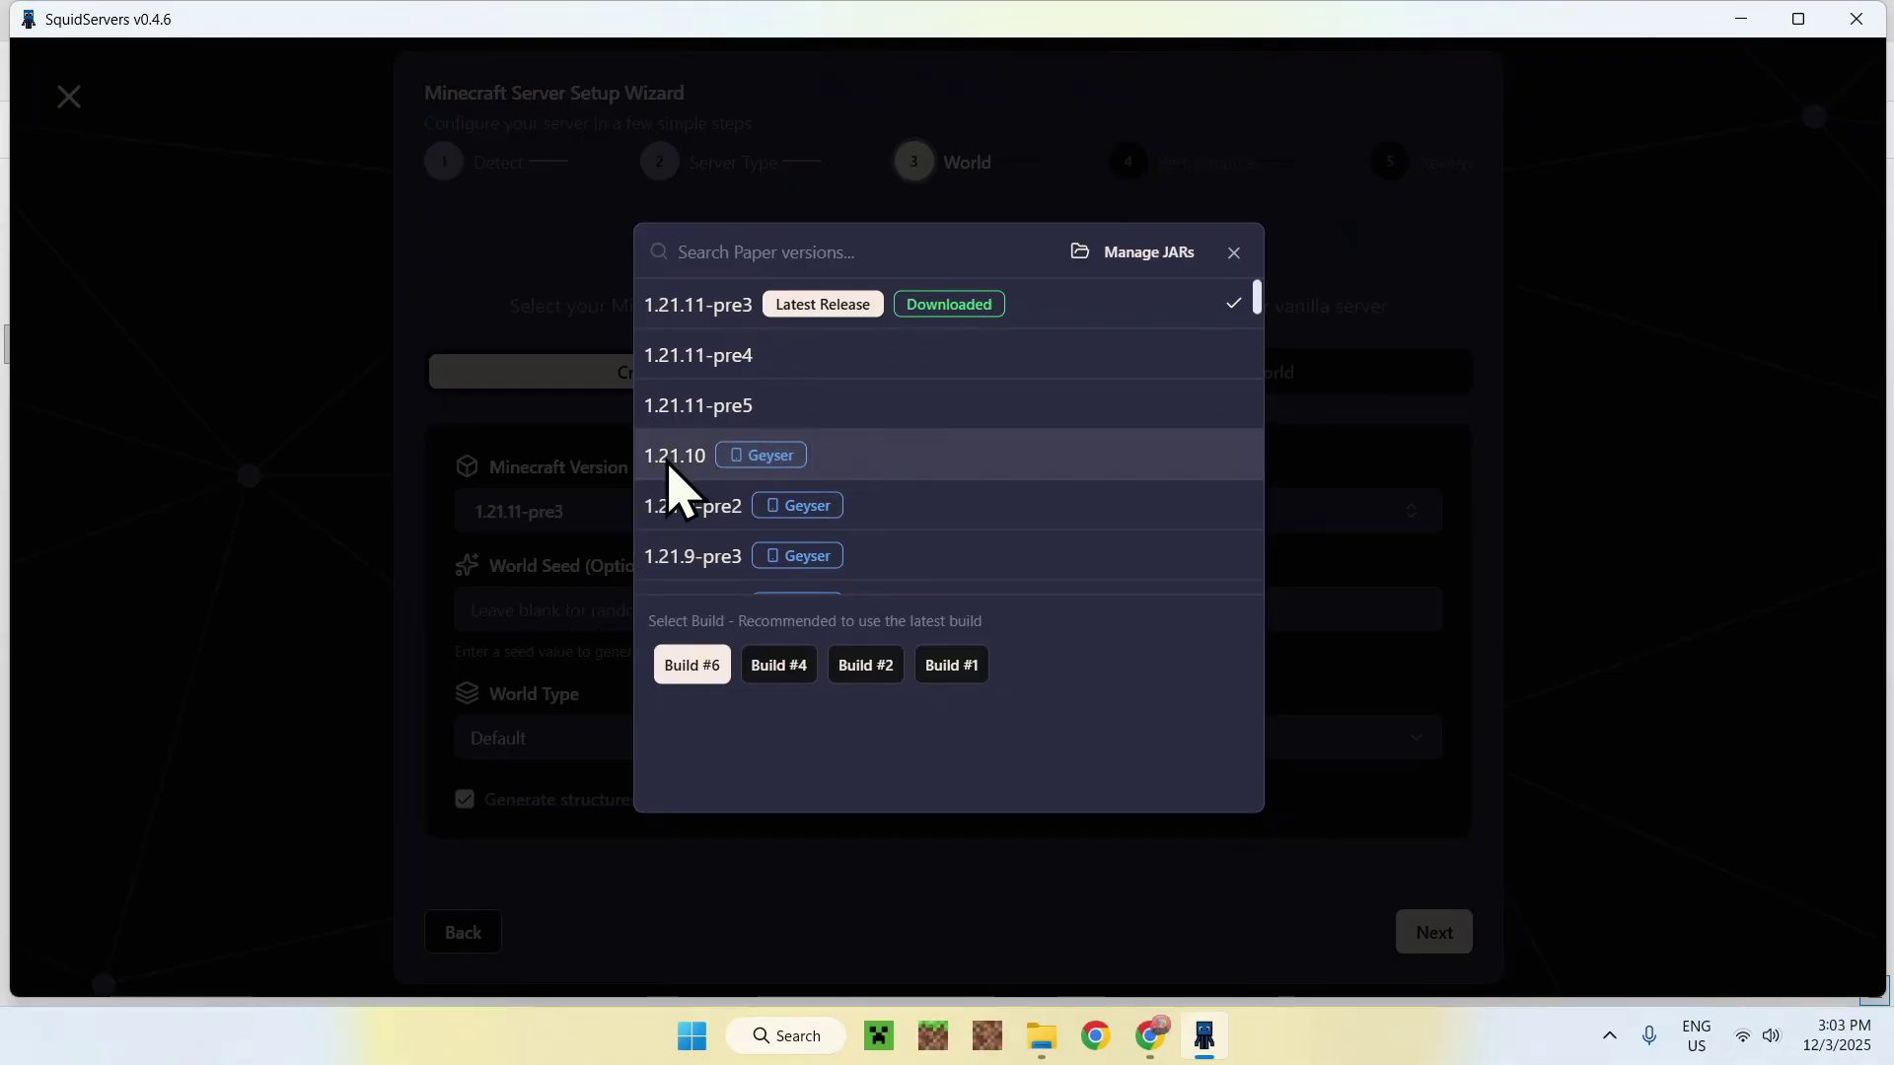
pyautogui.moveTo(743, 466)
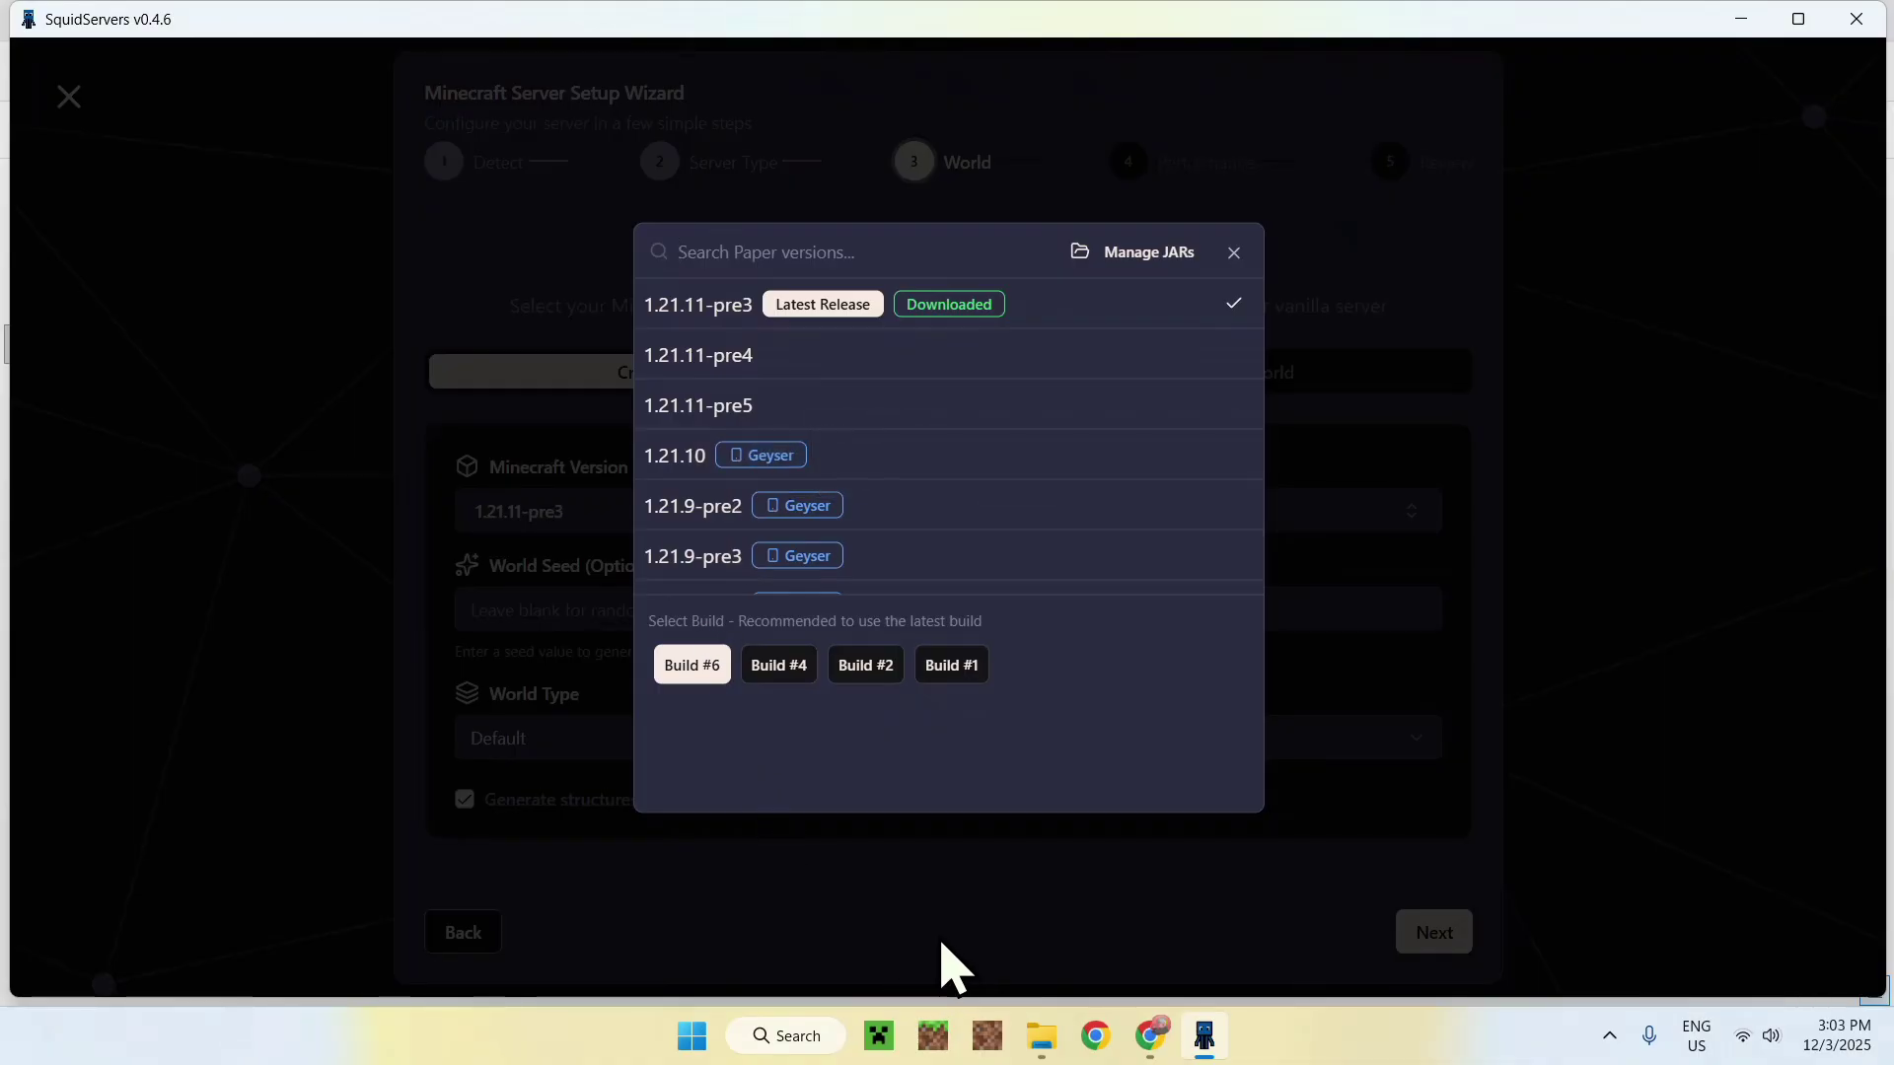
pyautogui.click(843, 459)
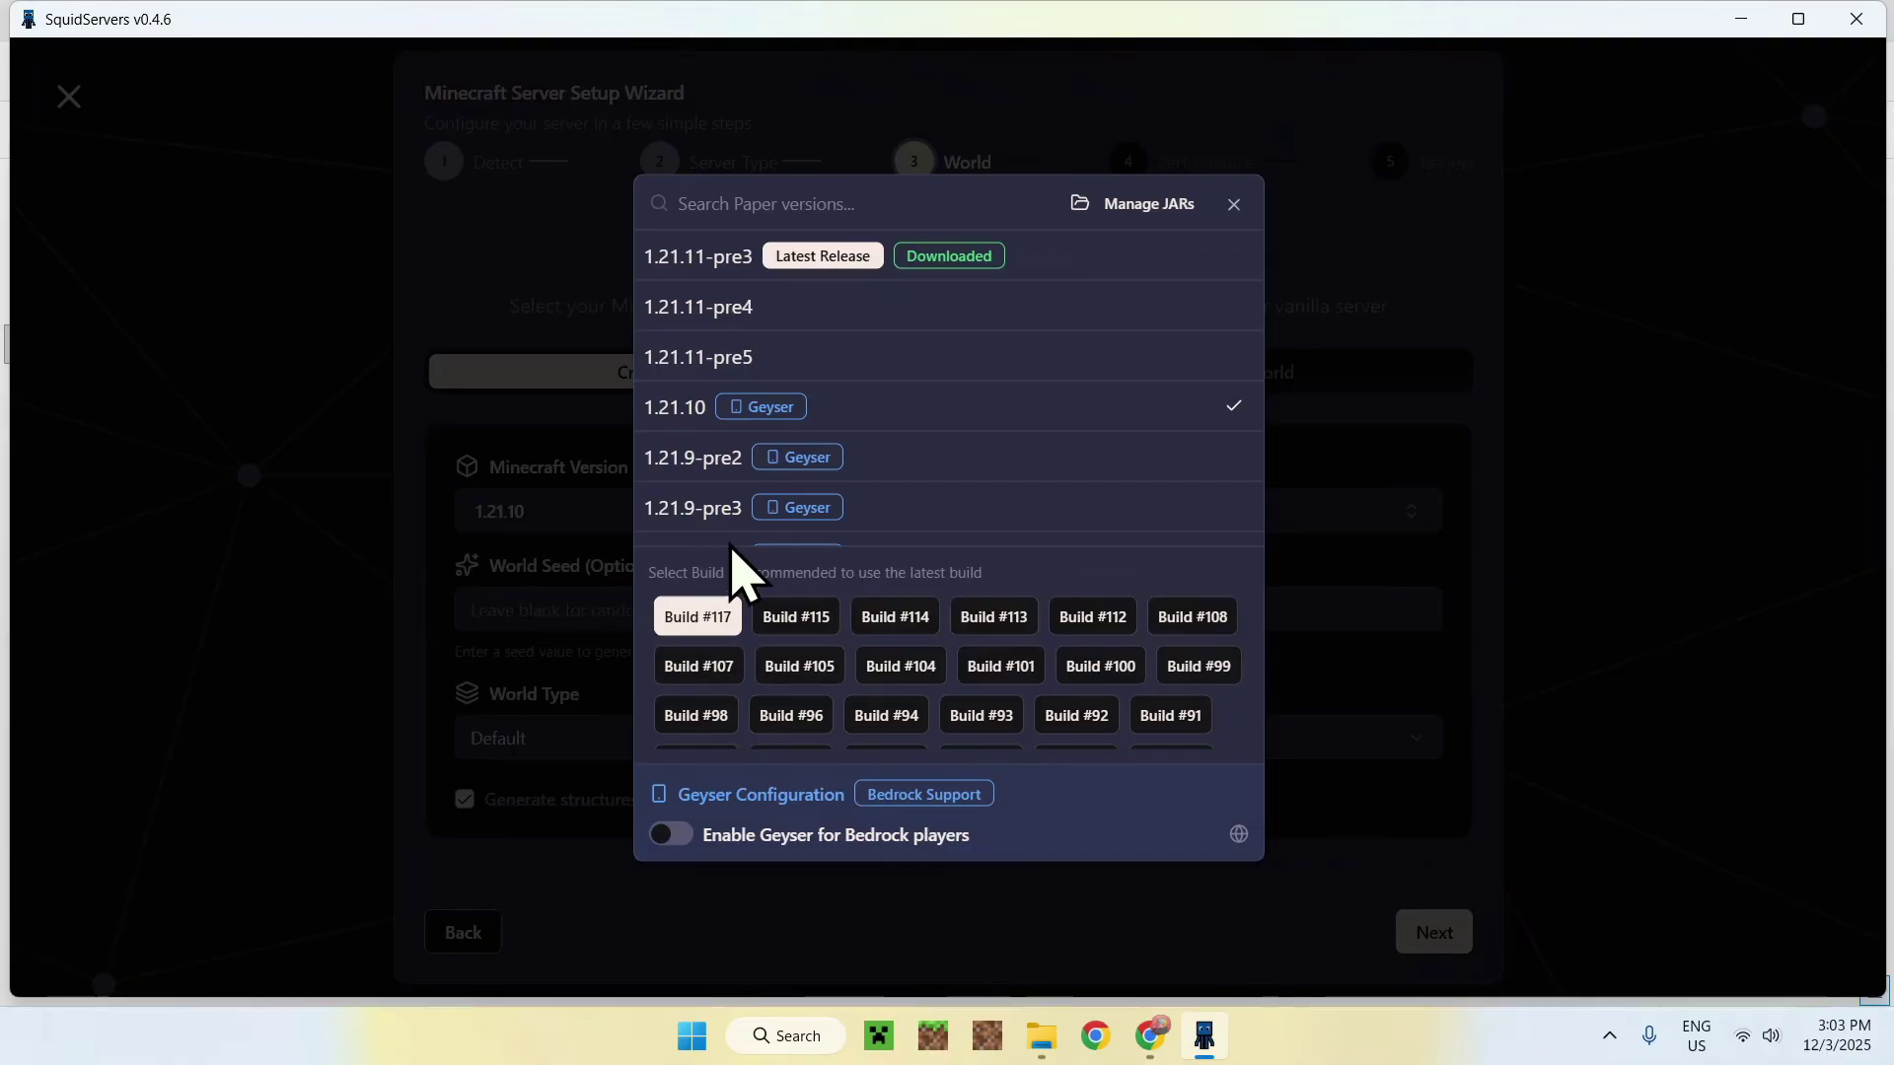
pyautogui.click(1233, 204)
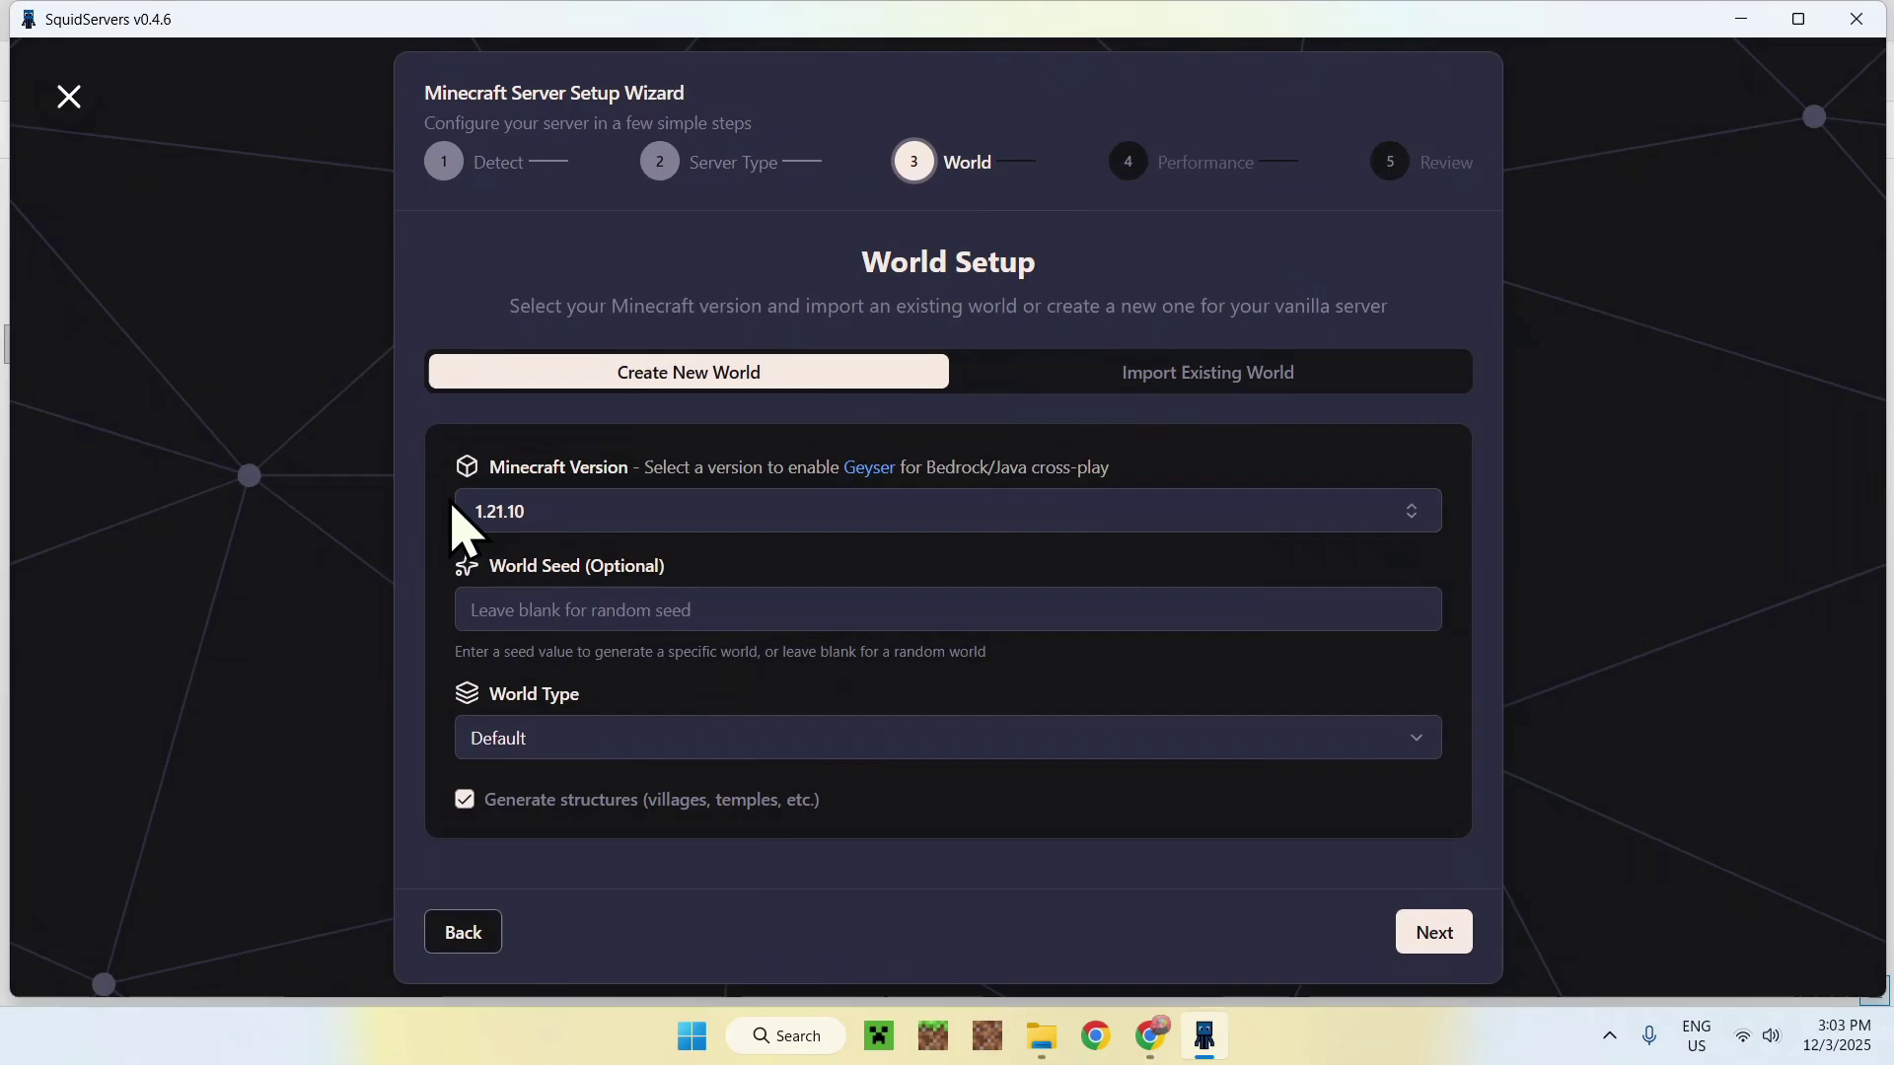
pyautogui.click(560, 609)
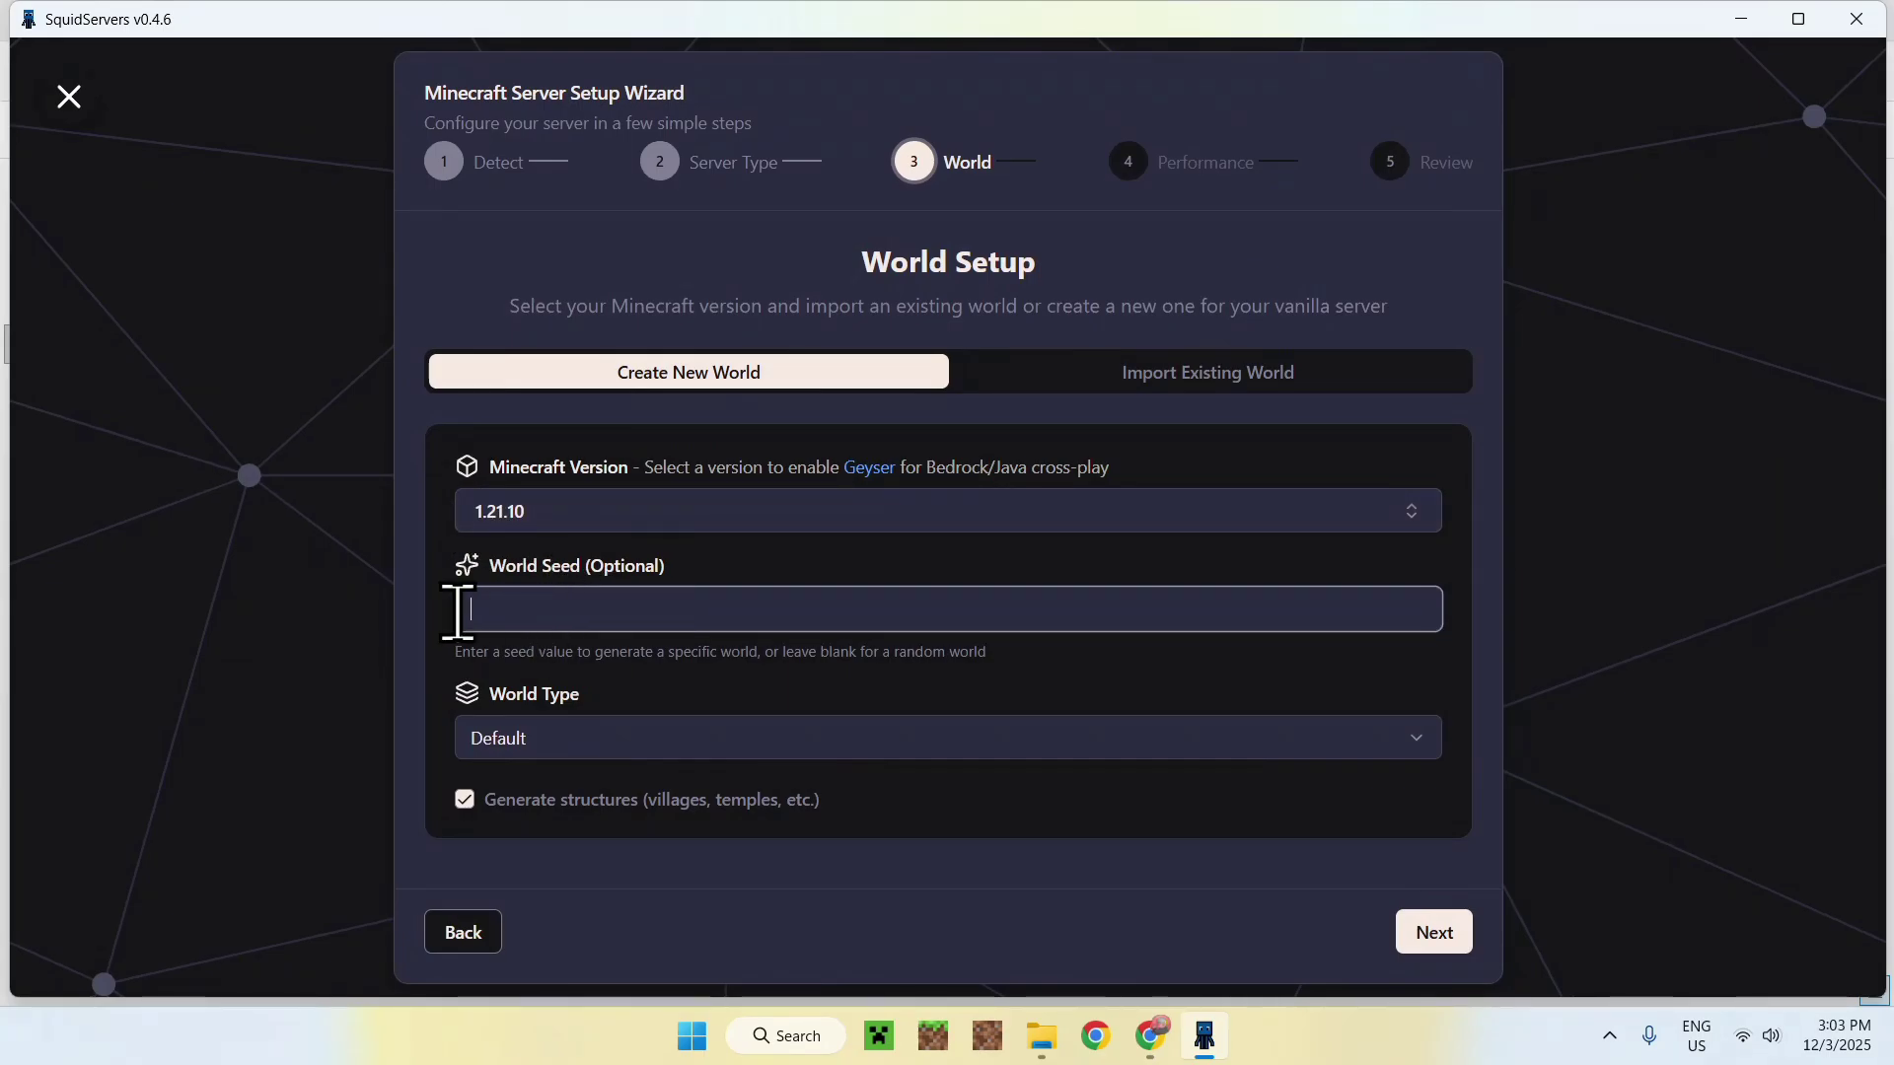
pyautogui.click(646, 741)
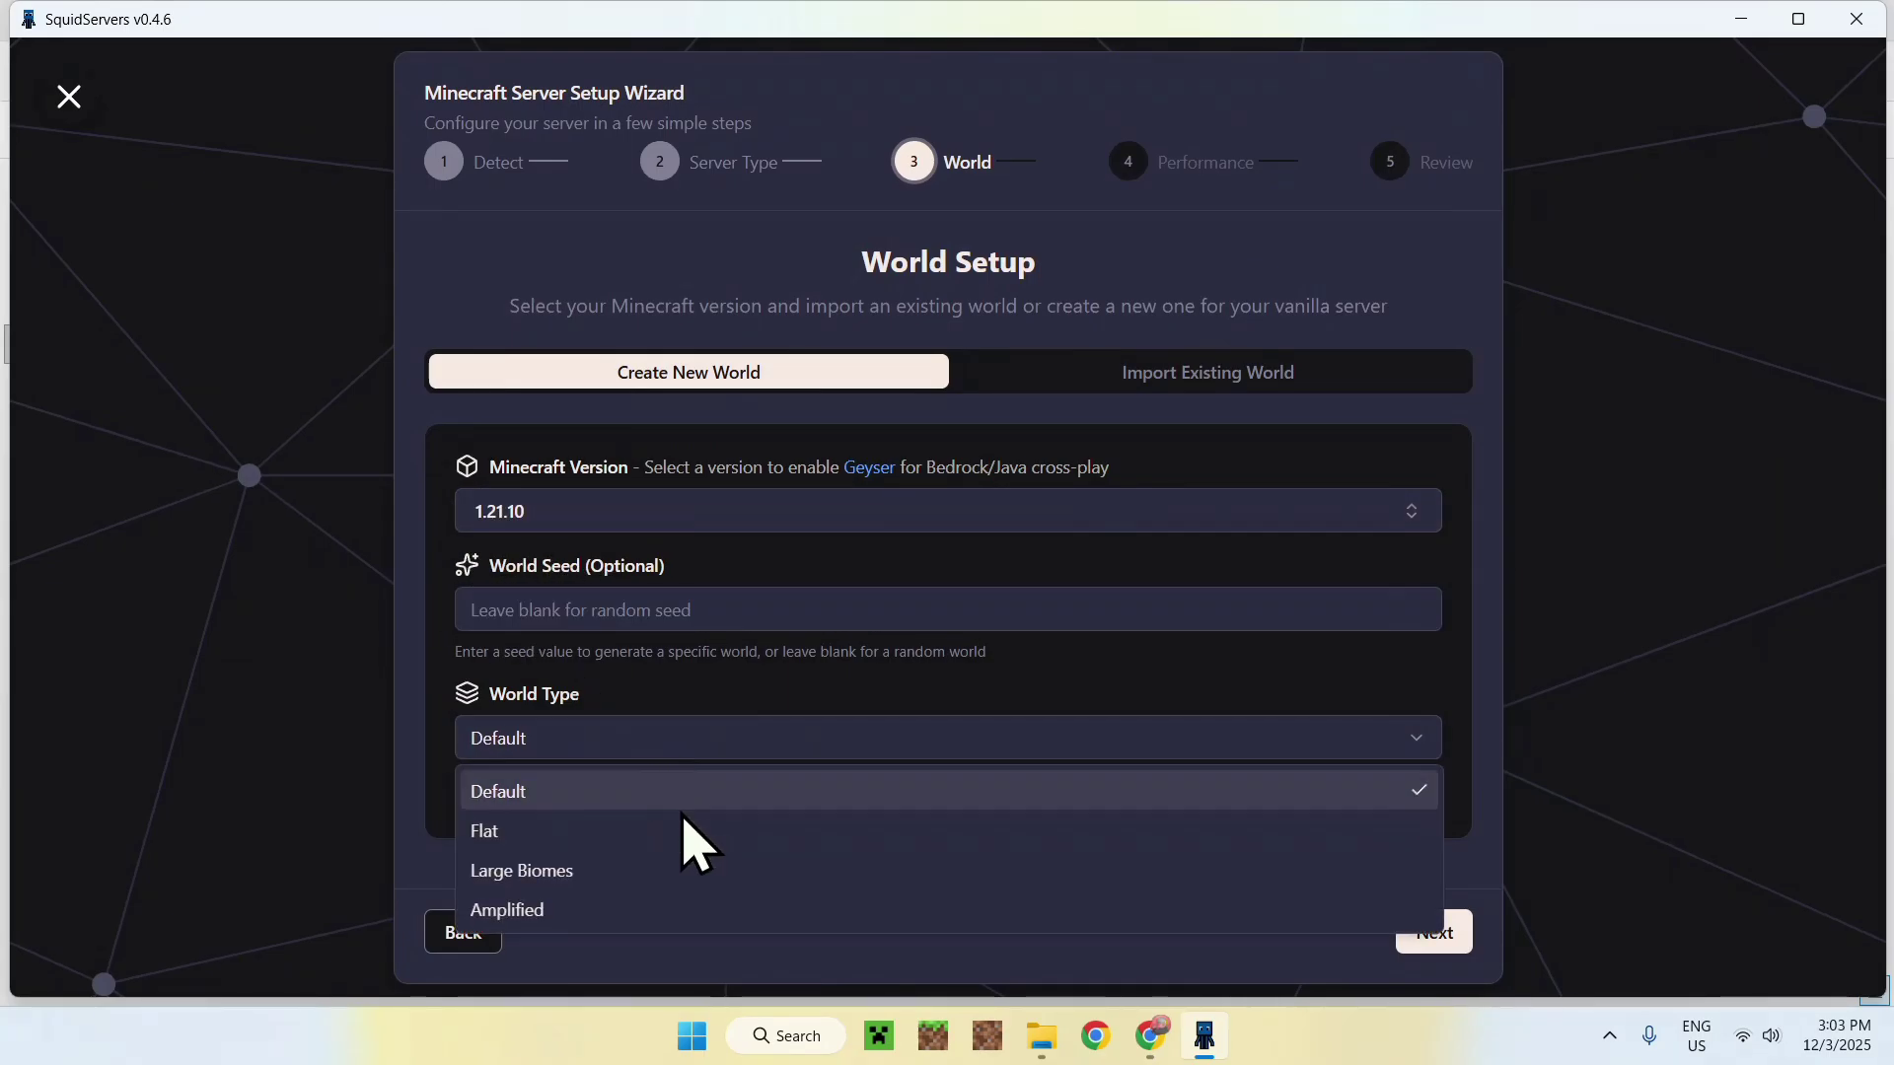
pyautogui.click(533, 798)
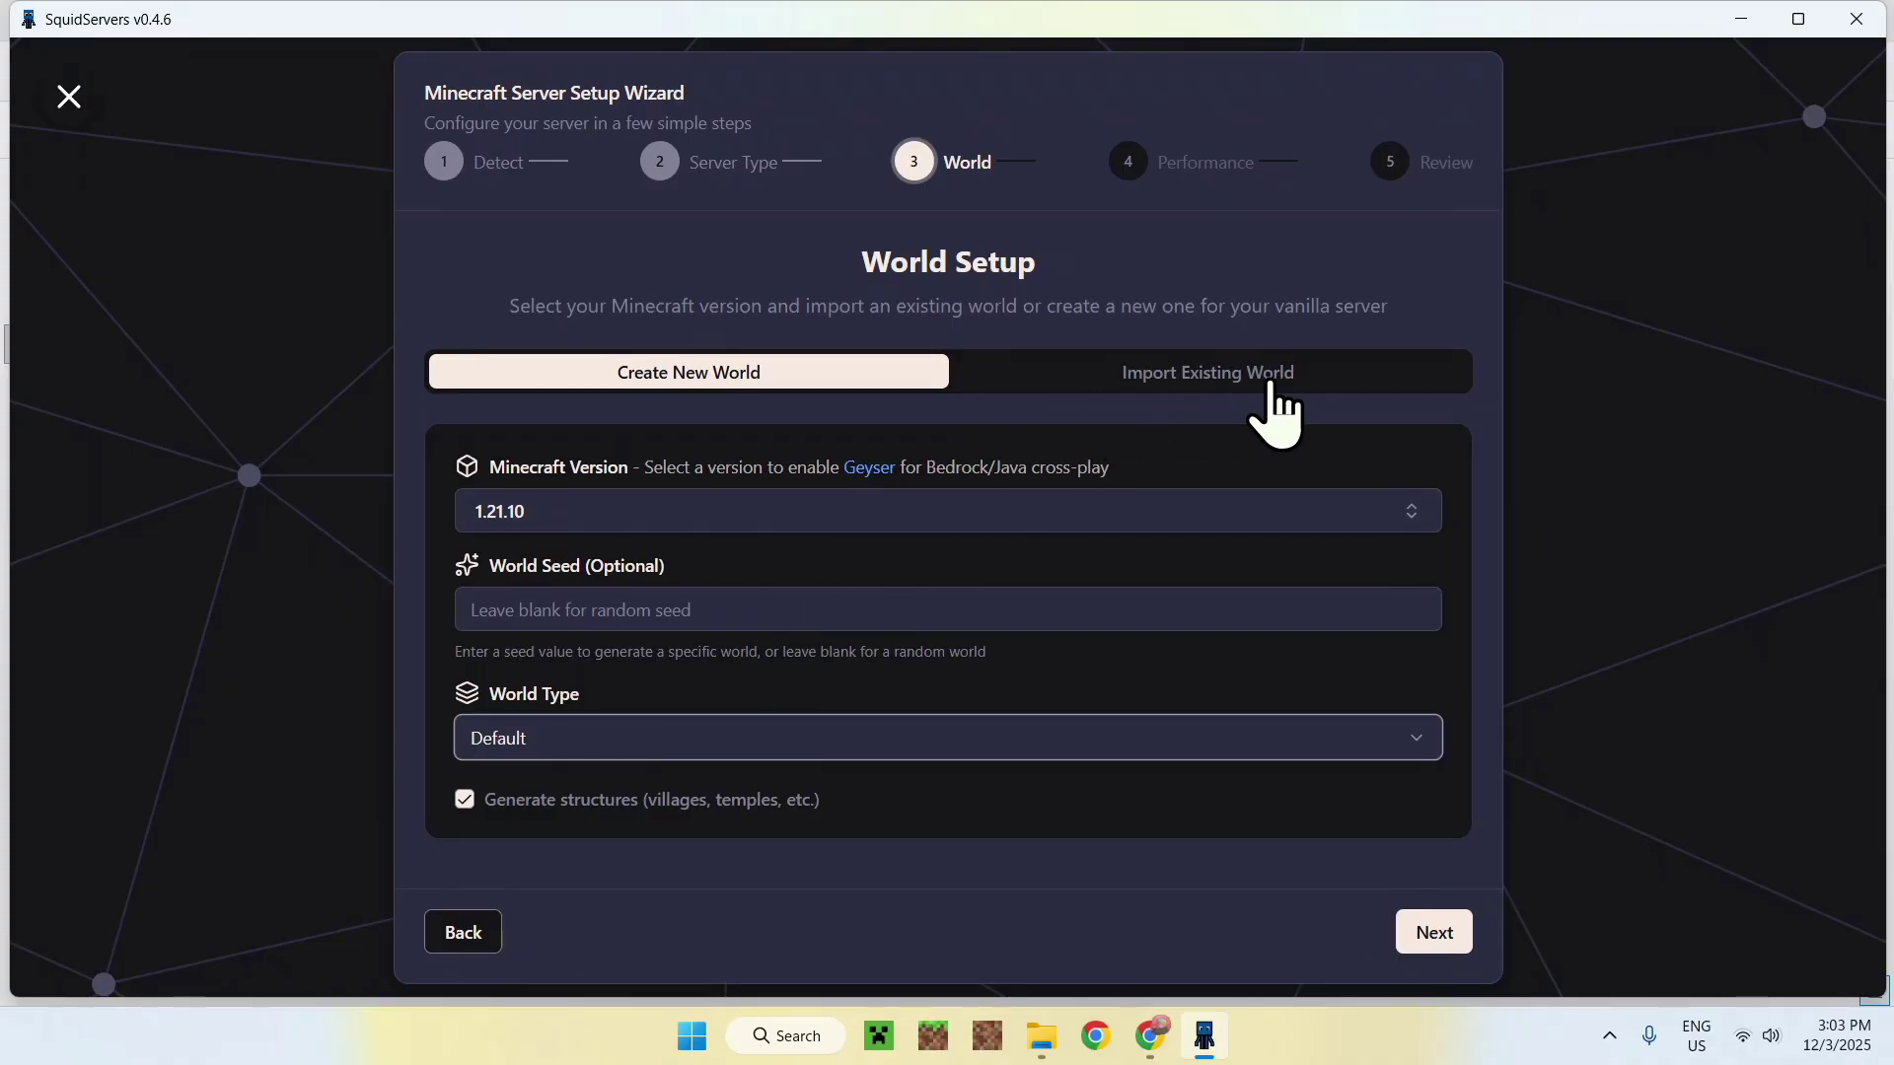
pyautogui.click(1205, 385)
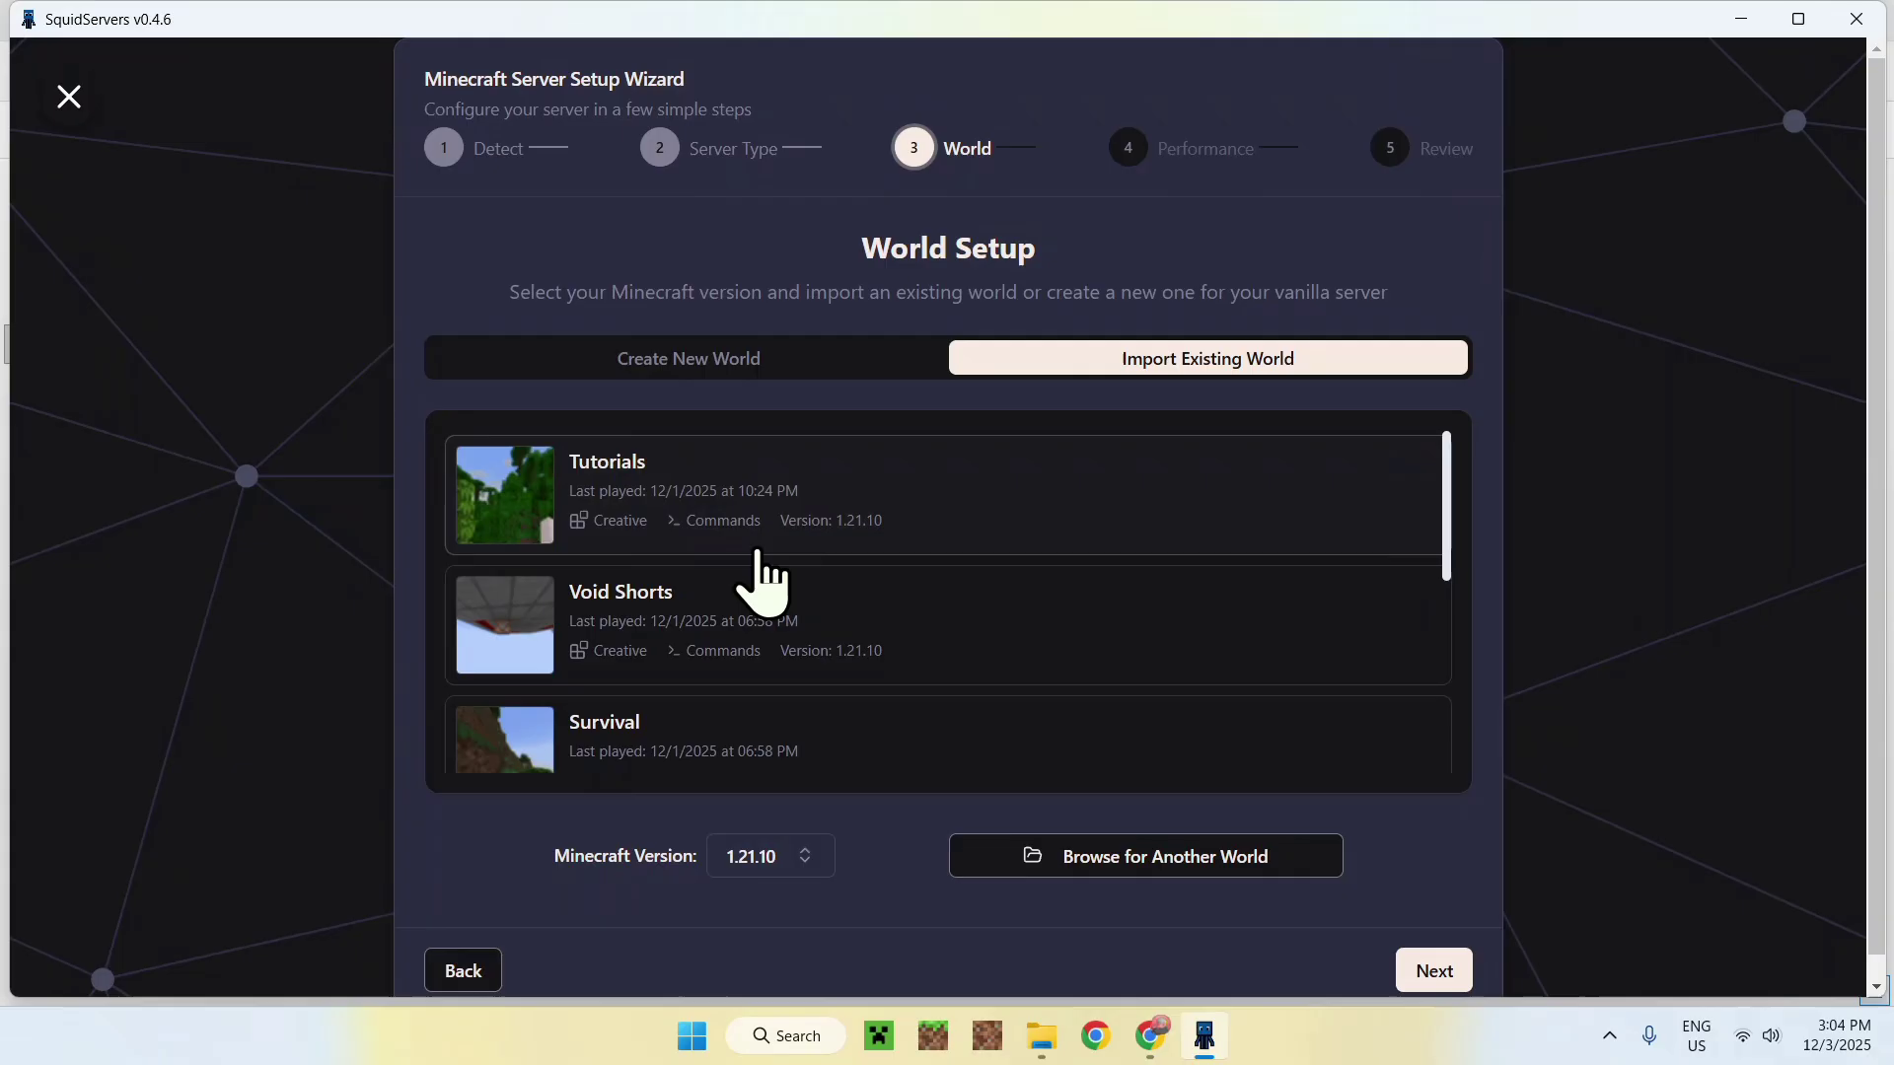
pyautogui.scroll(-4, 765, 591)
pyautogui.scroll(-2, 764, 741)
pyautogui.scroll(5, 766, 750)
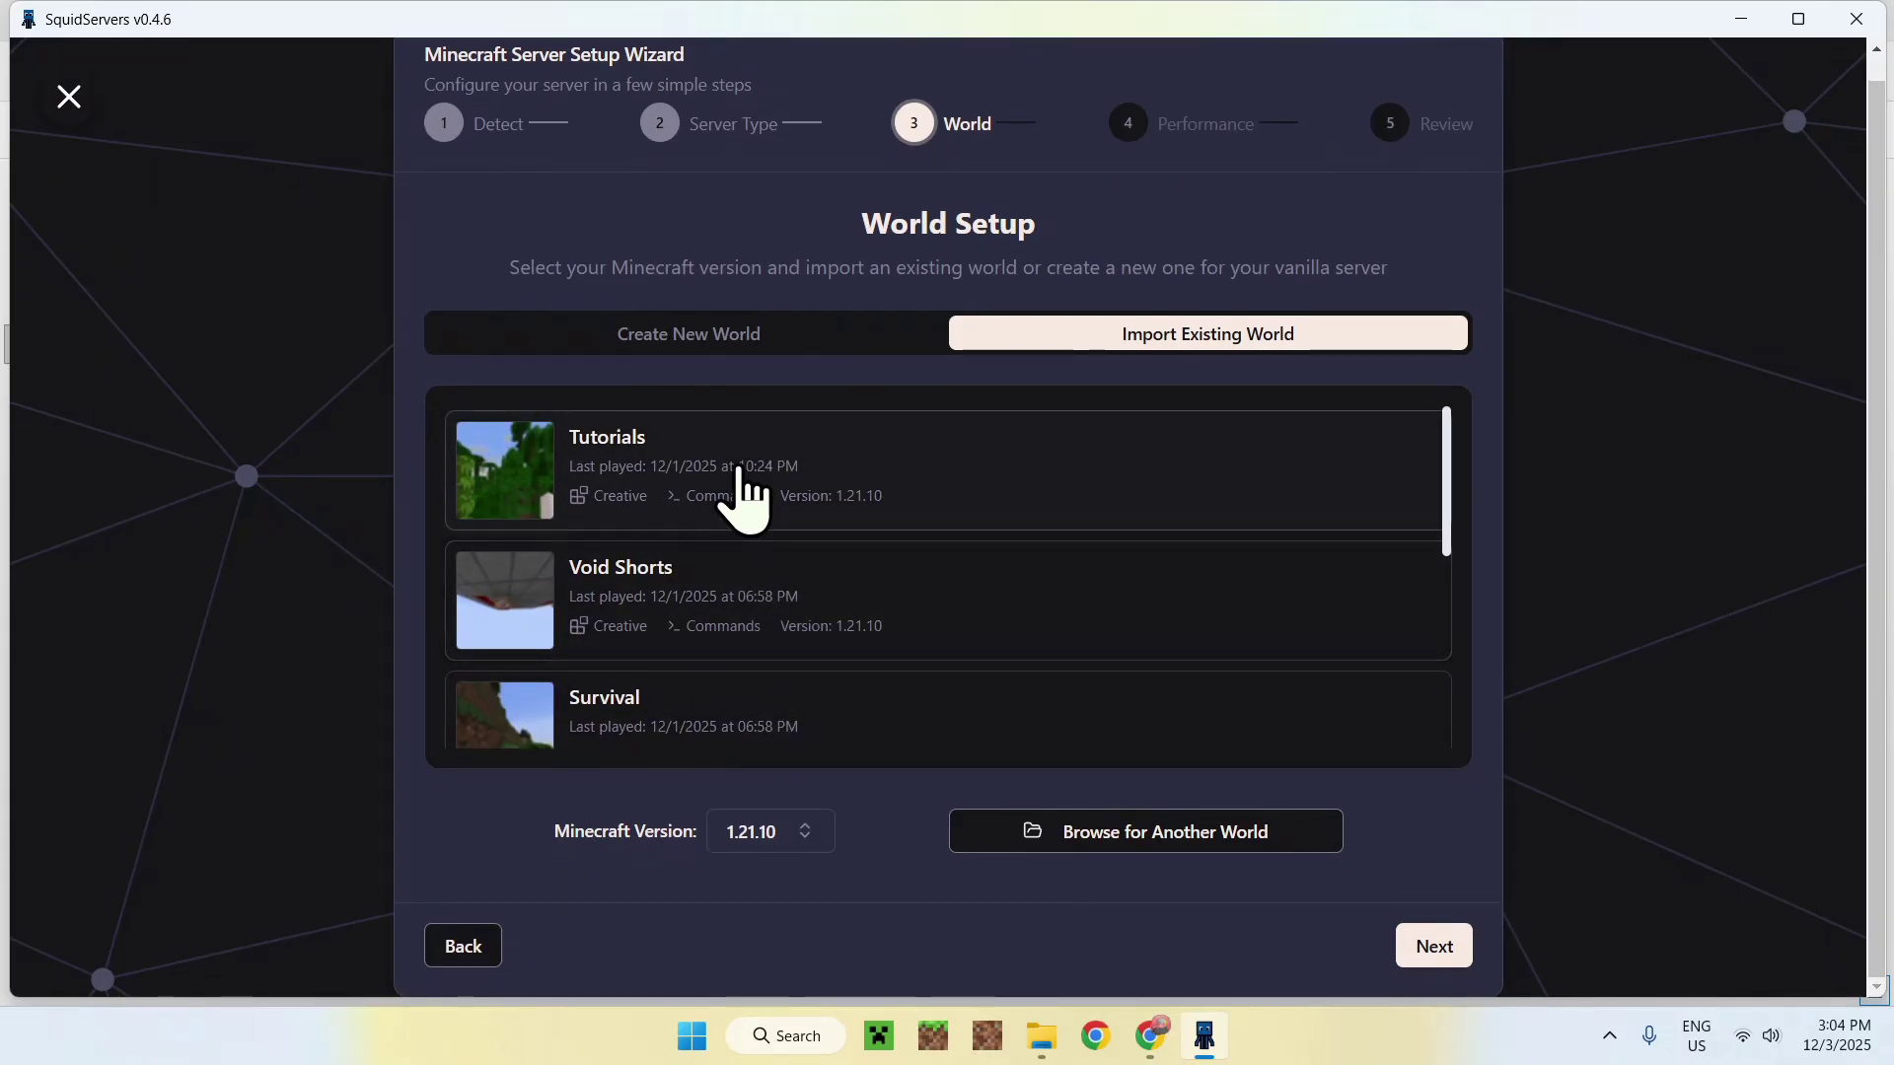
pyautogui.click(682, 345)
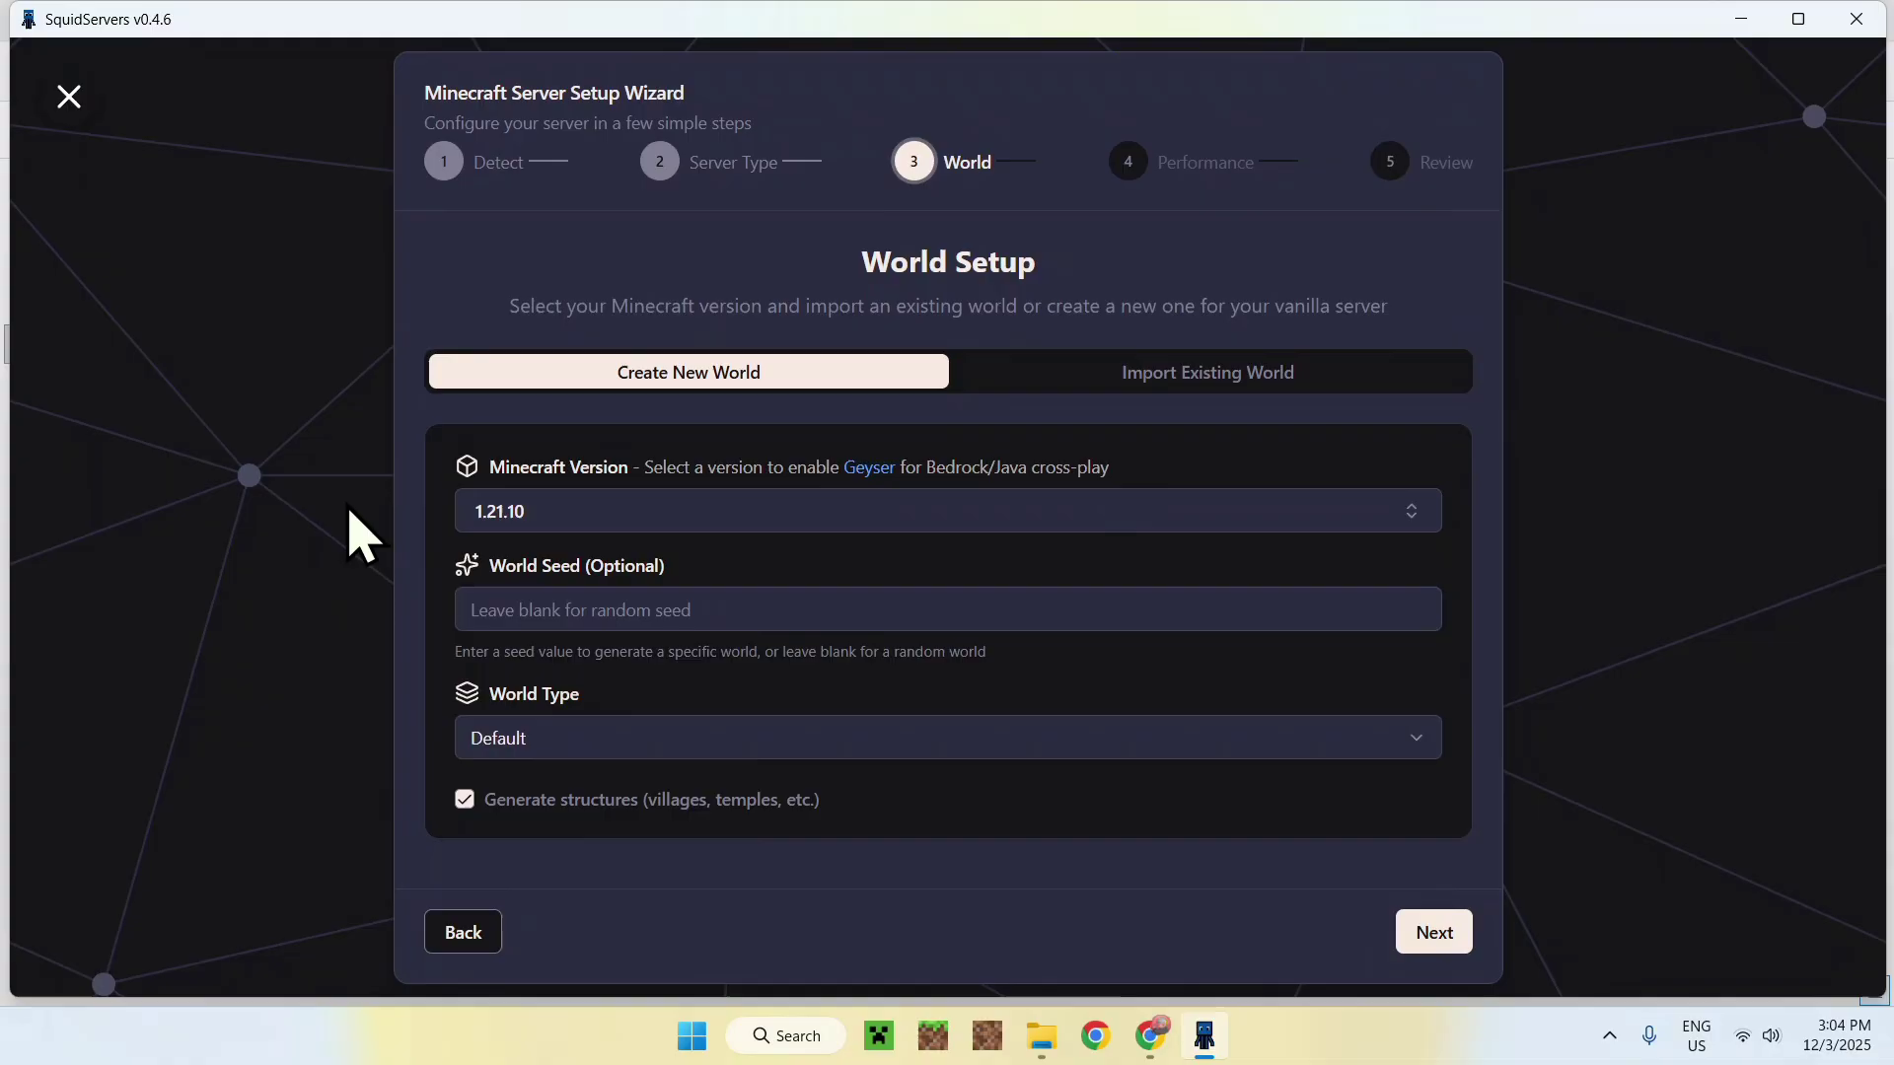
# - Name the server 'Finnvian', lower its RAM slider to 6960 MB, and reach the review page
pyautogui.click(1435, 934)
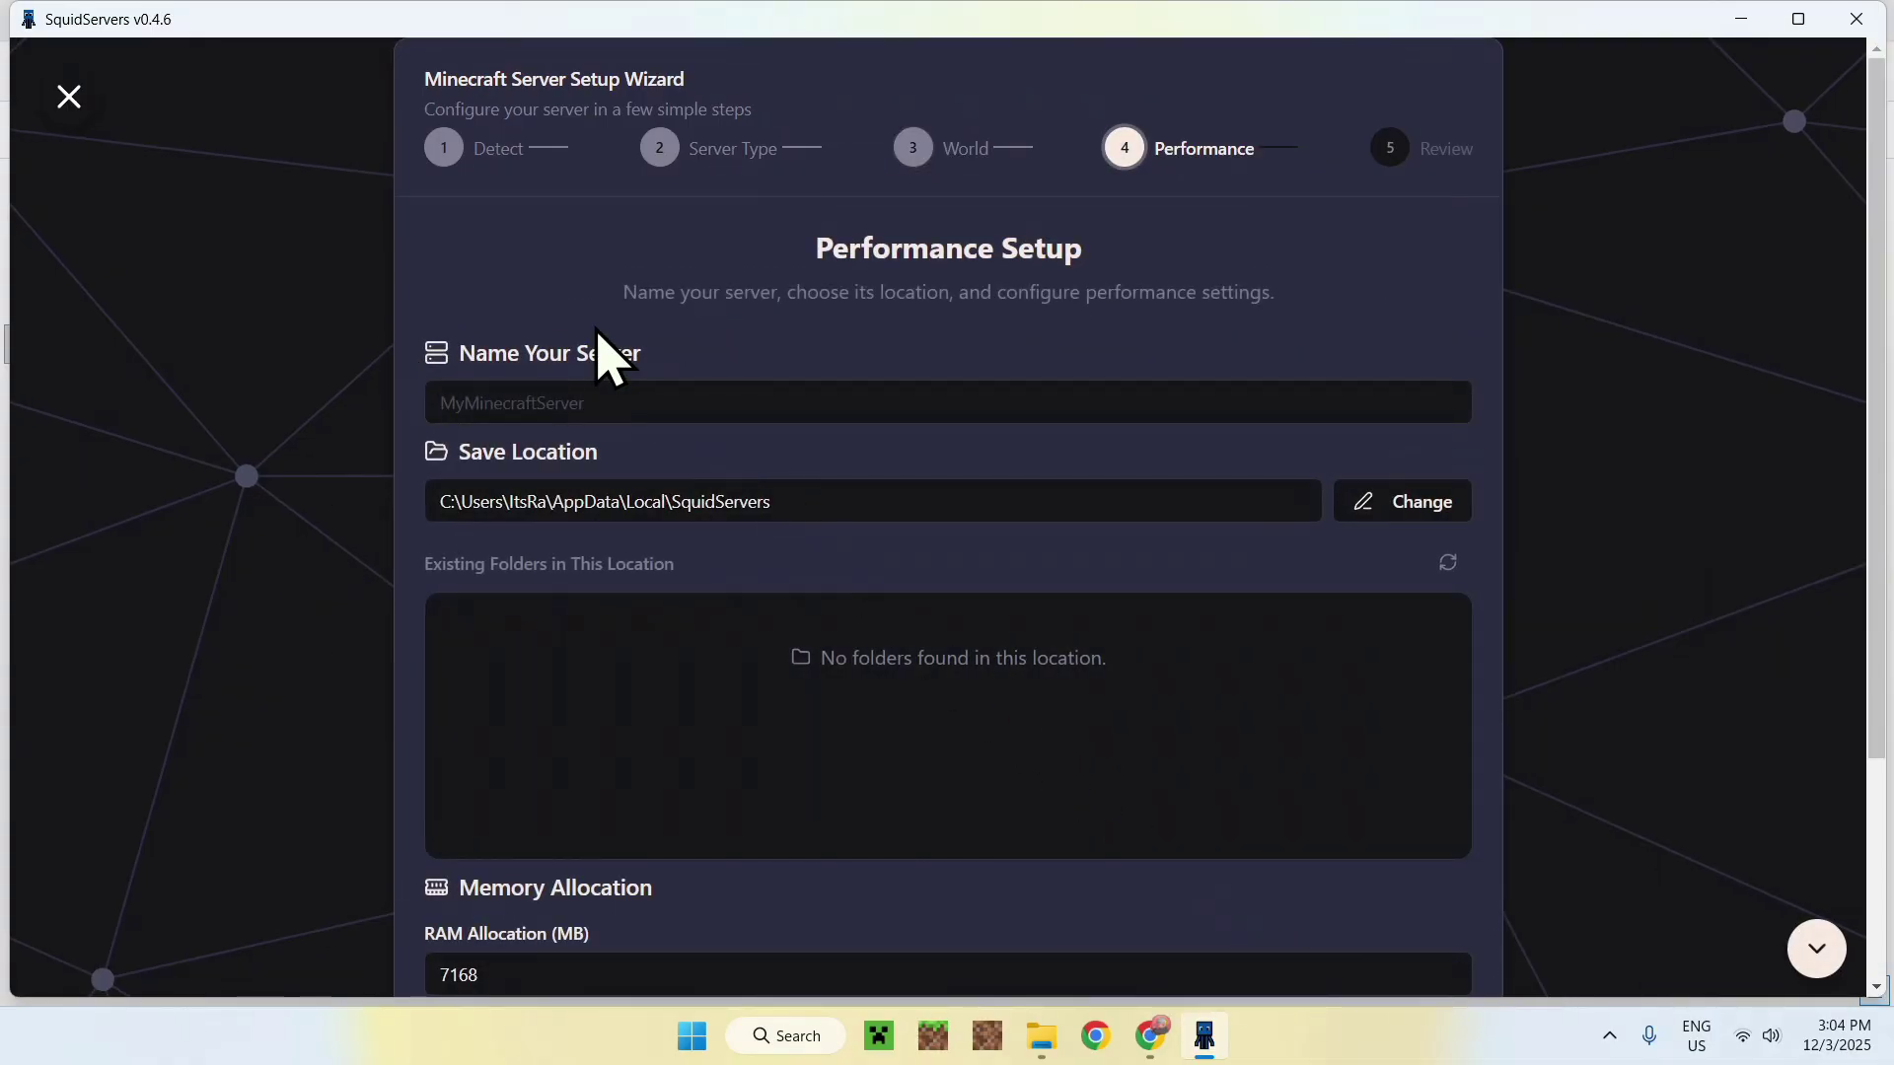
pyautogui.click(600, 403)
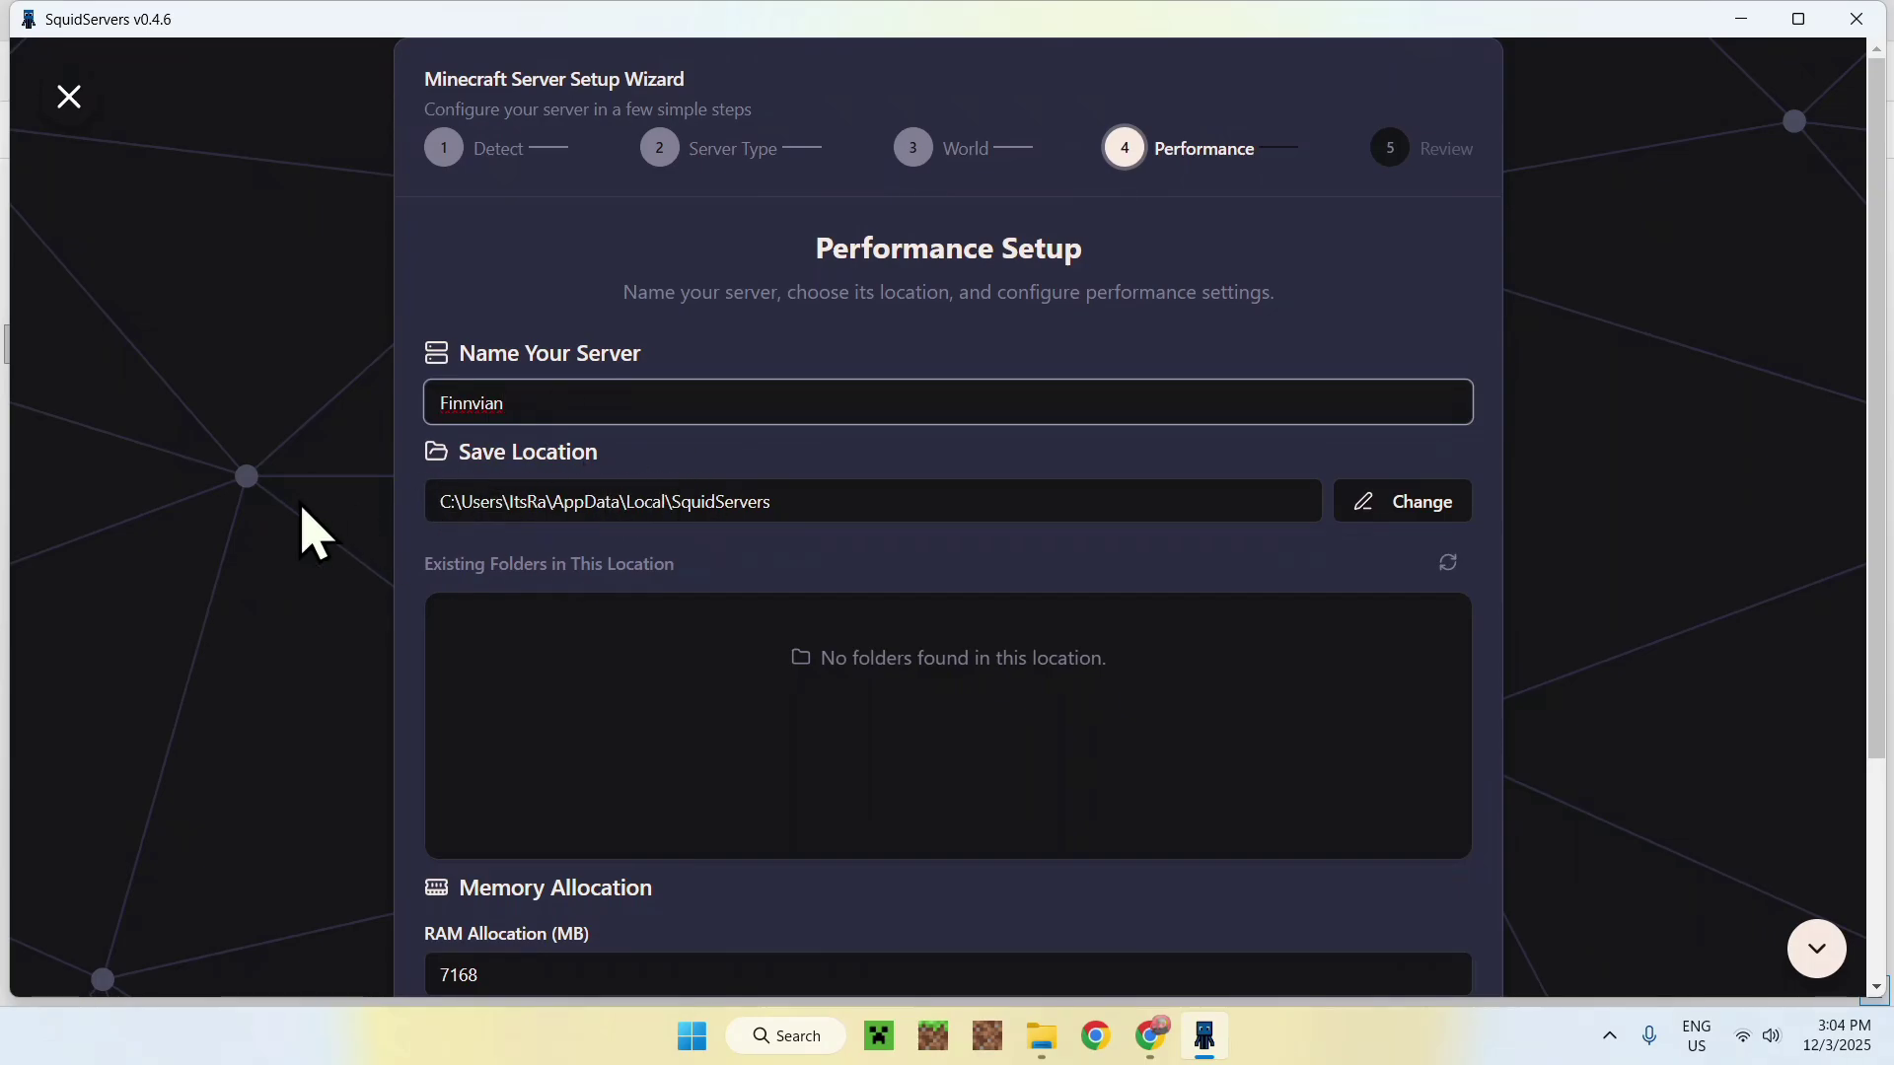
pyautogui.scroll(-3, 313, 533)
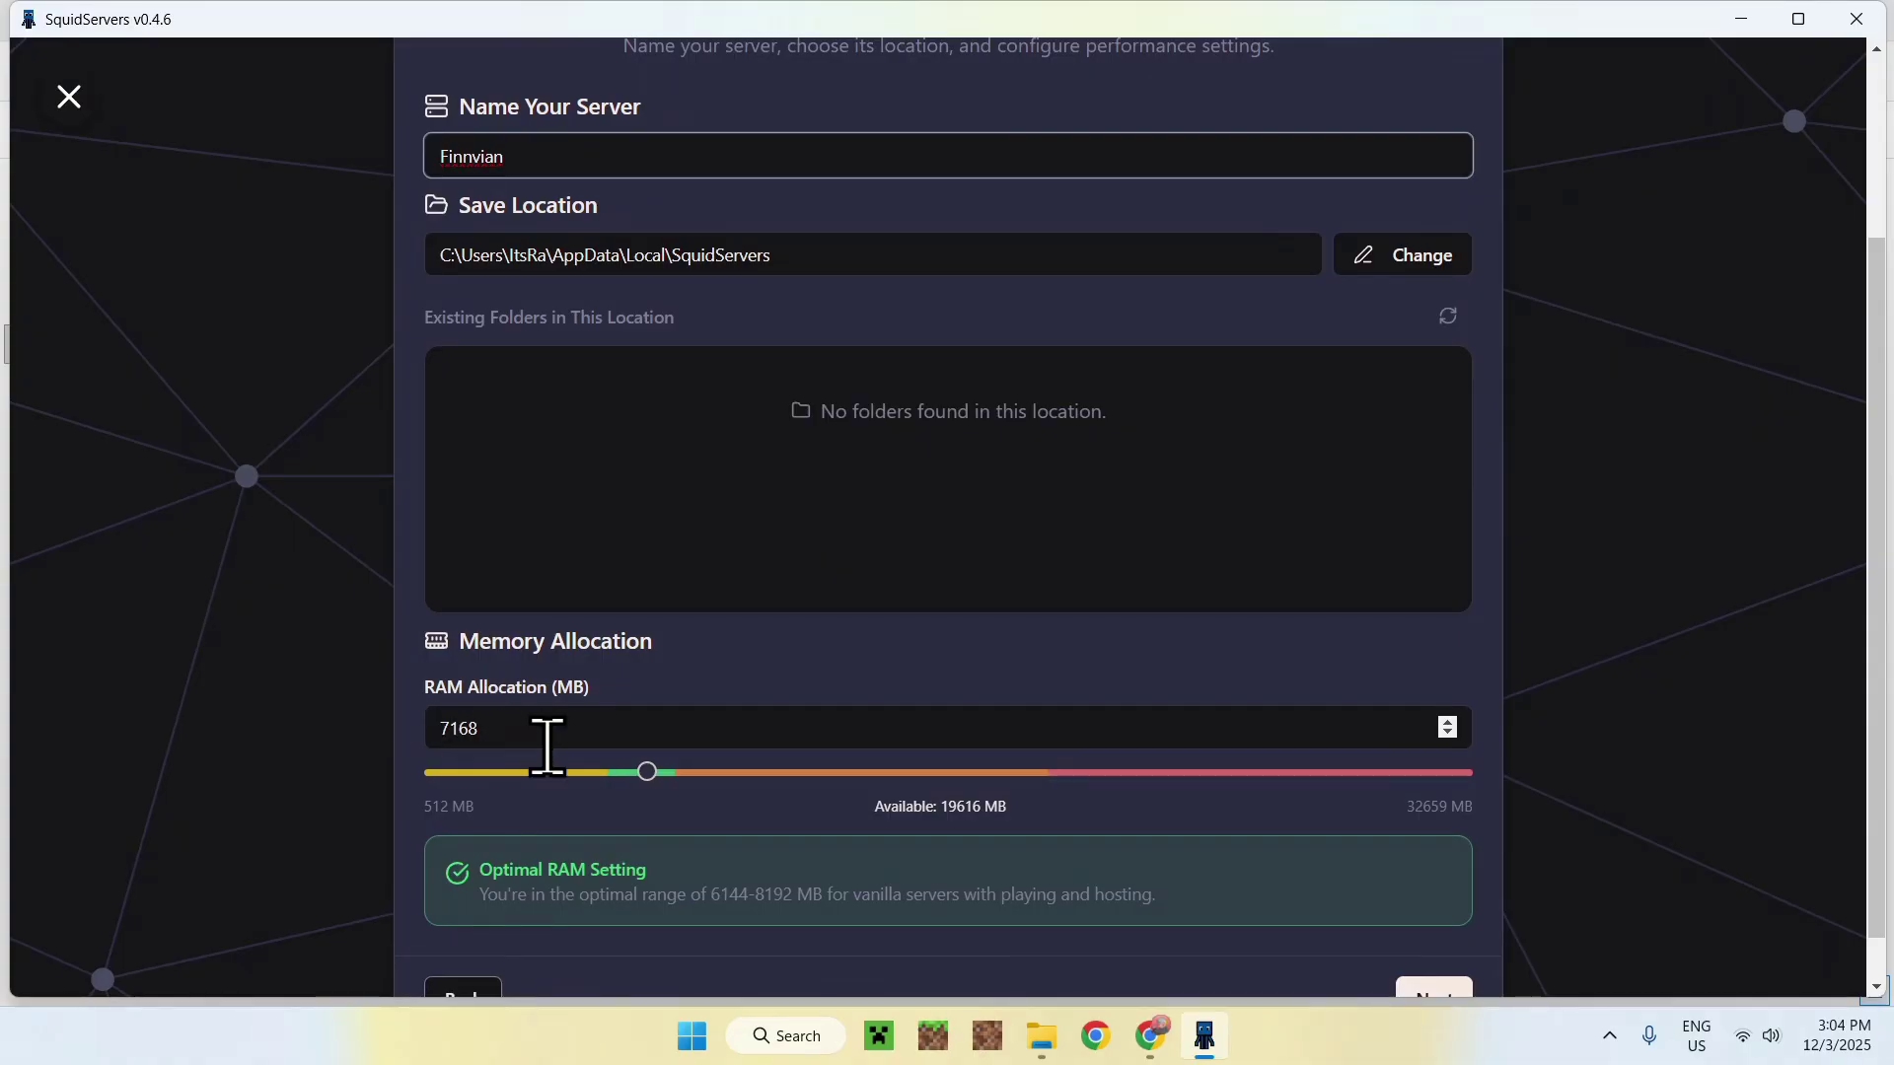
pyautogui.moveTo(647, 772)
pyautogui.mouseDown()
pyautogui.moveTo(510, 774)
pyautogui.moveTo(1096, 782)
pyautogui.moveTo(617, 799)
pyautogui.moveTo(634, 797)
pyautogui.mouseUp()
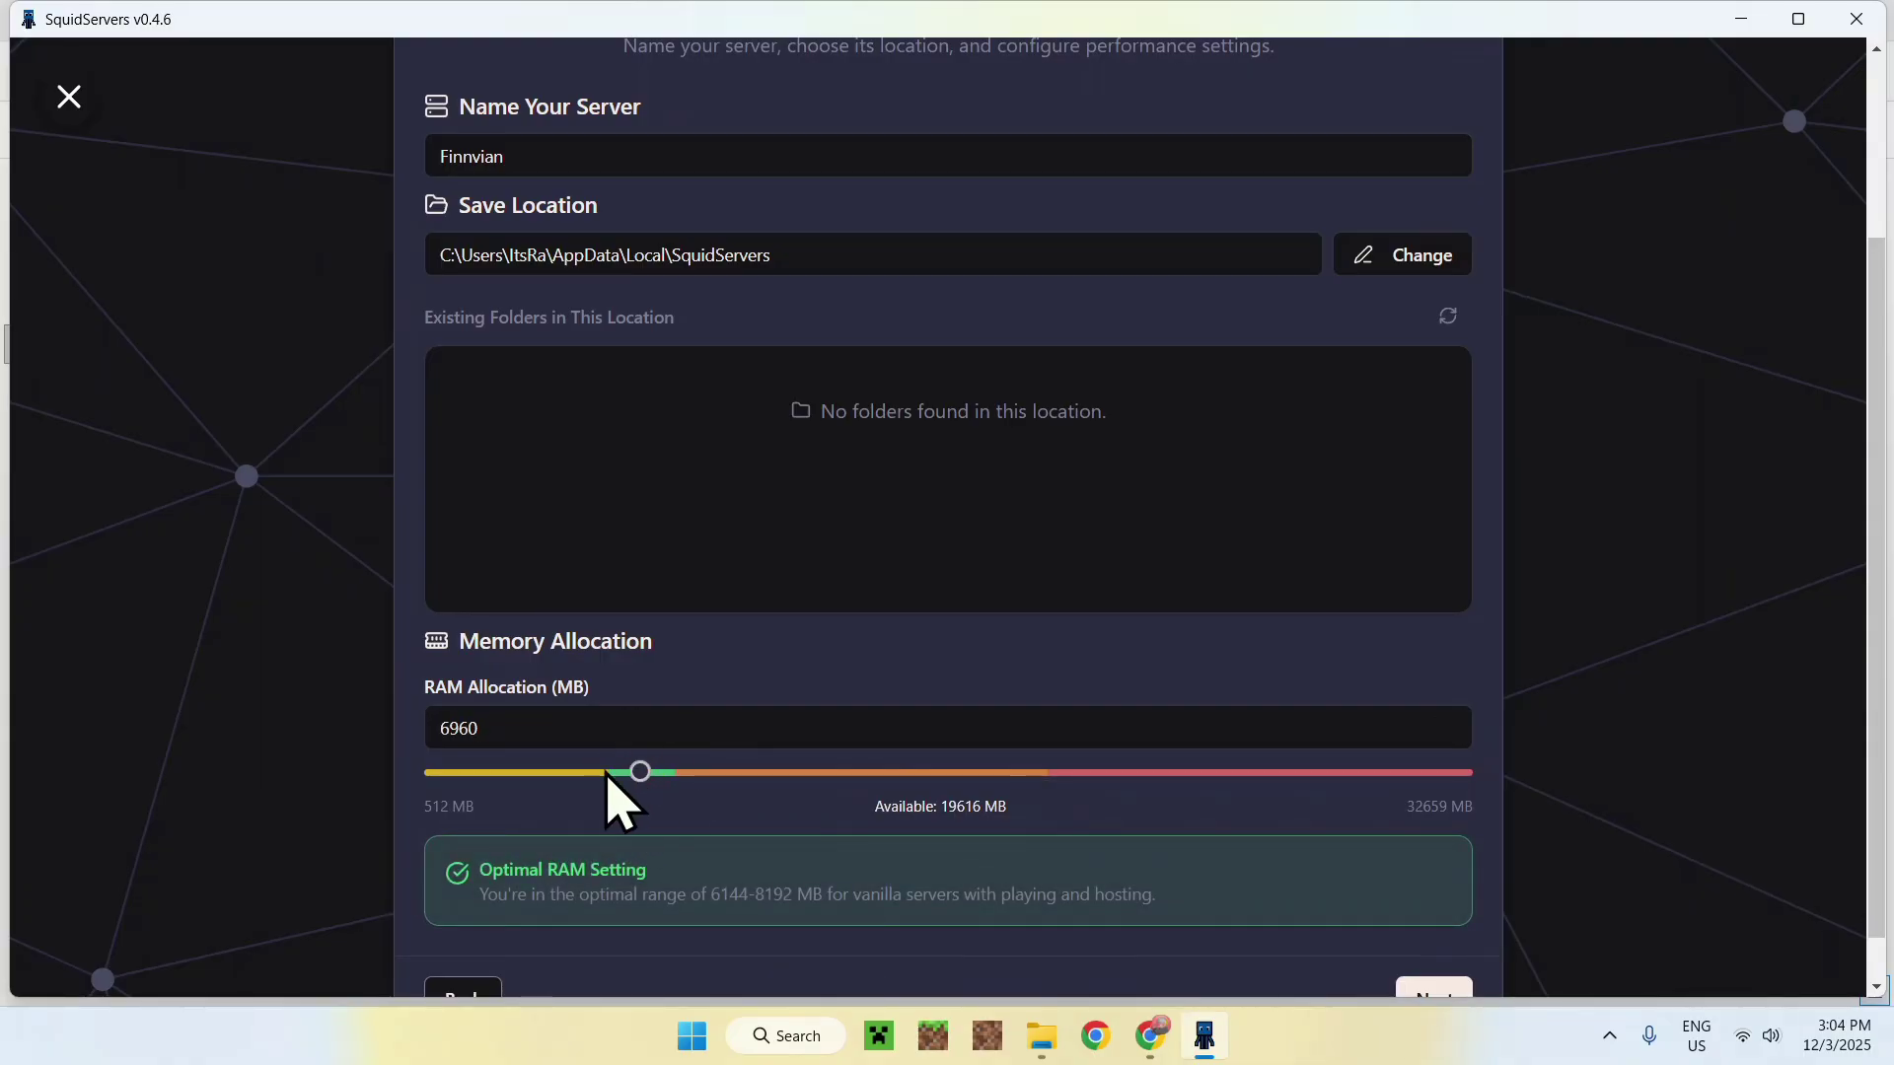
pyautogui.scroll(-1, 529, 792)
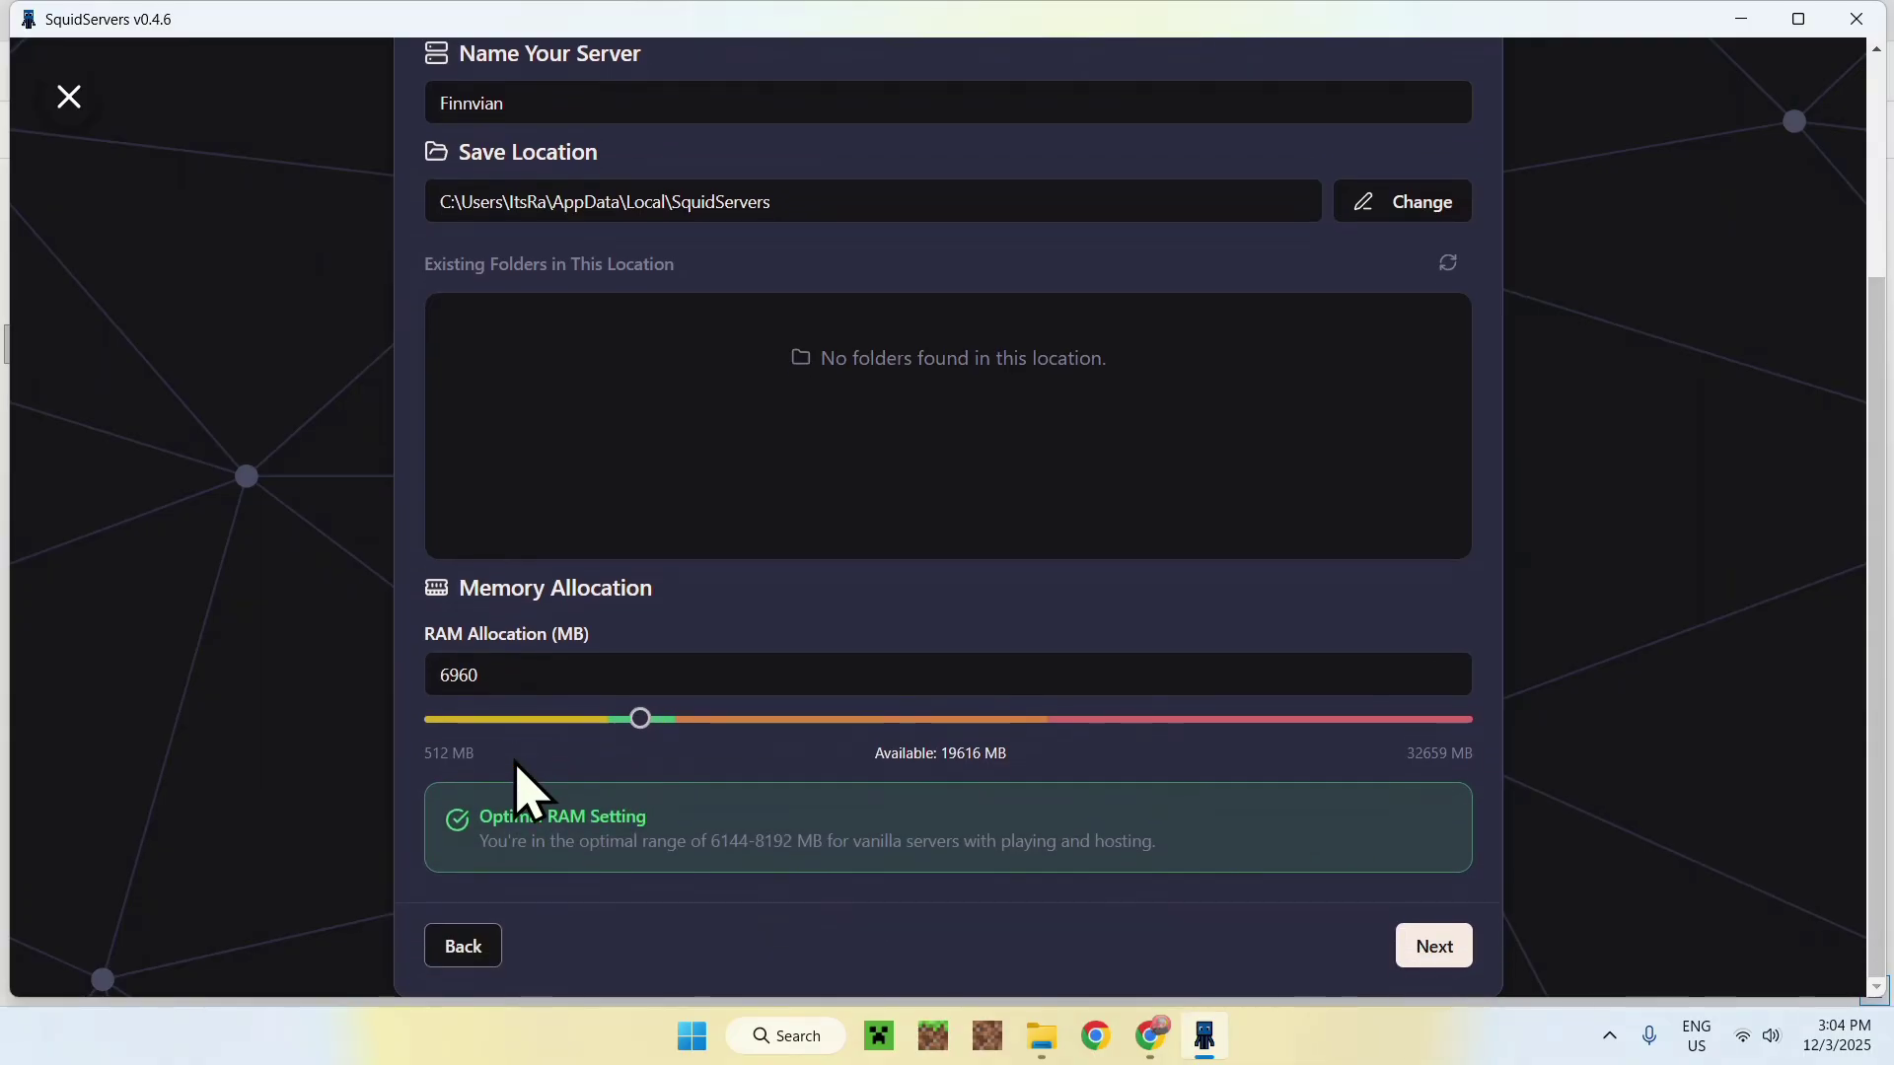
pyautogui.click(1435, 949)
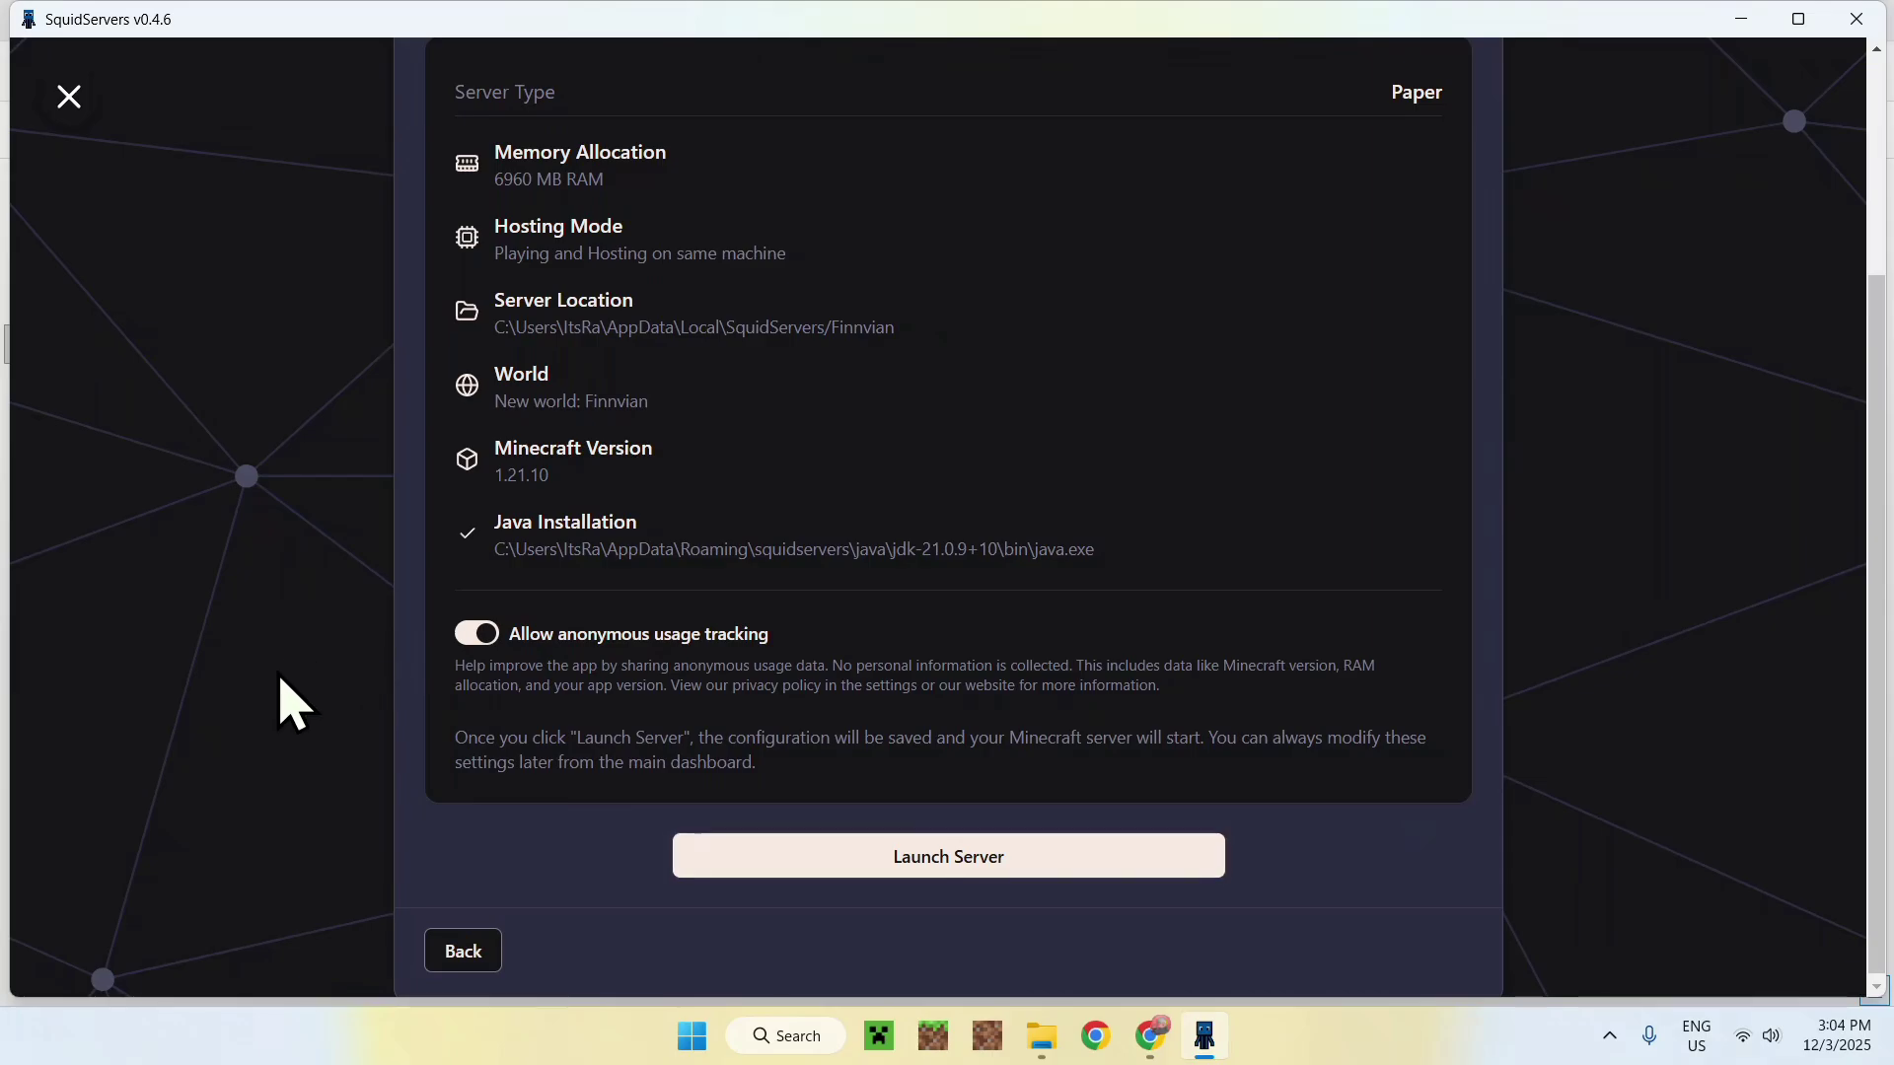
# - Launch Finnvian and watch its console until vacation-smallest.gl.joinmc.link is issued
pyautogui.click(944, 870)
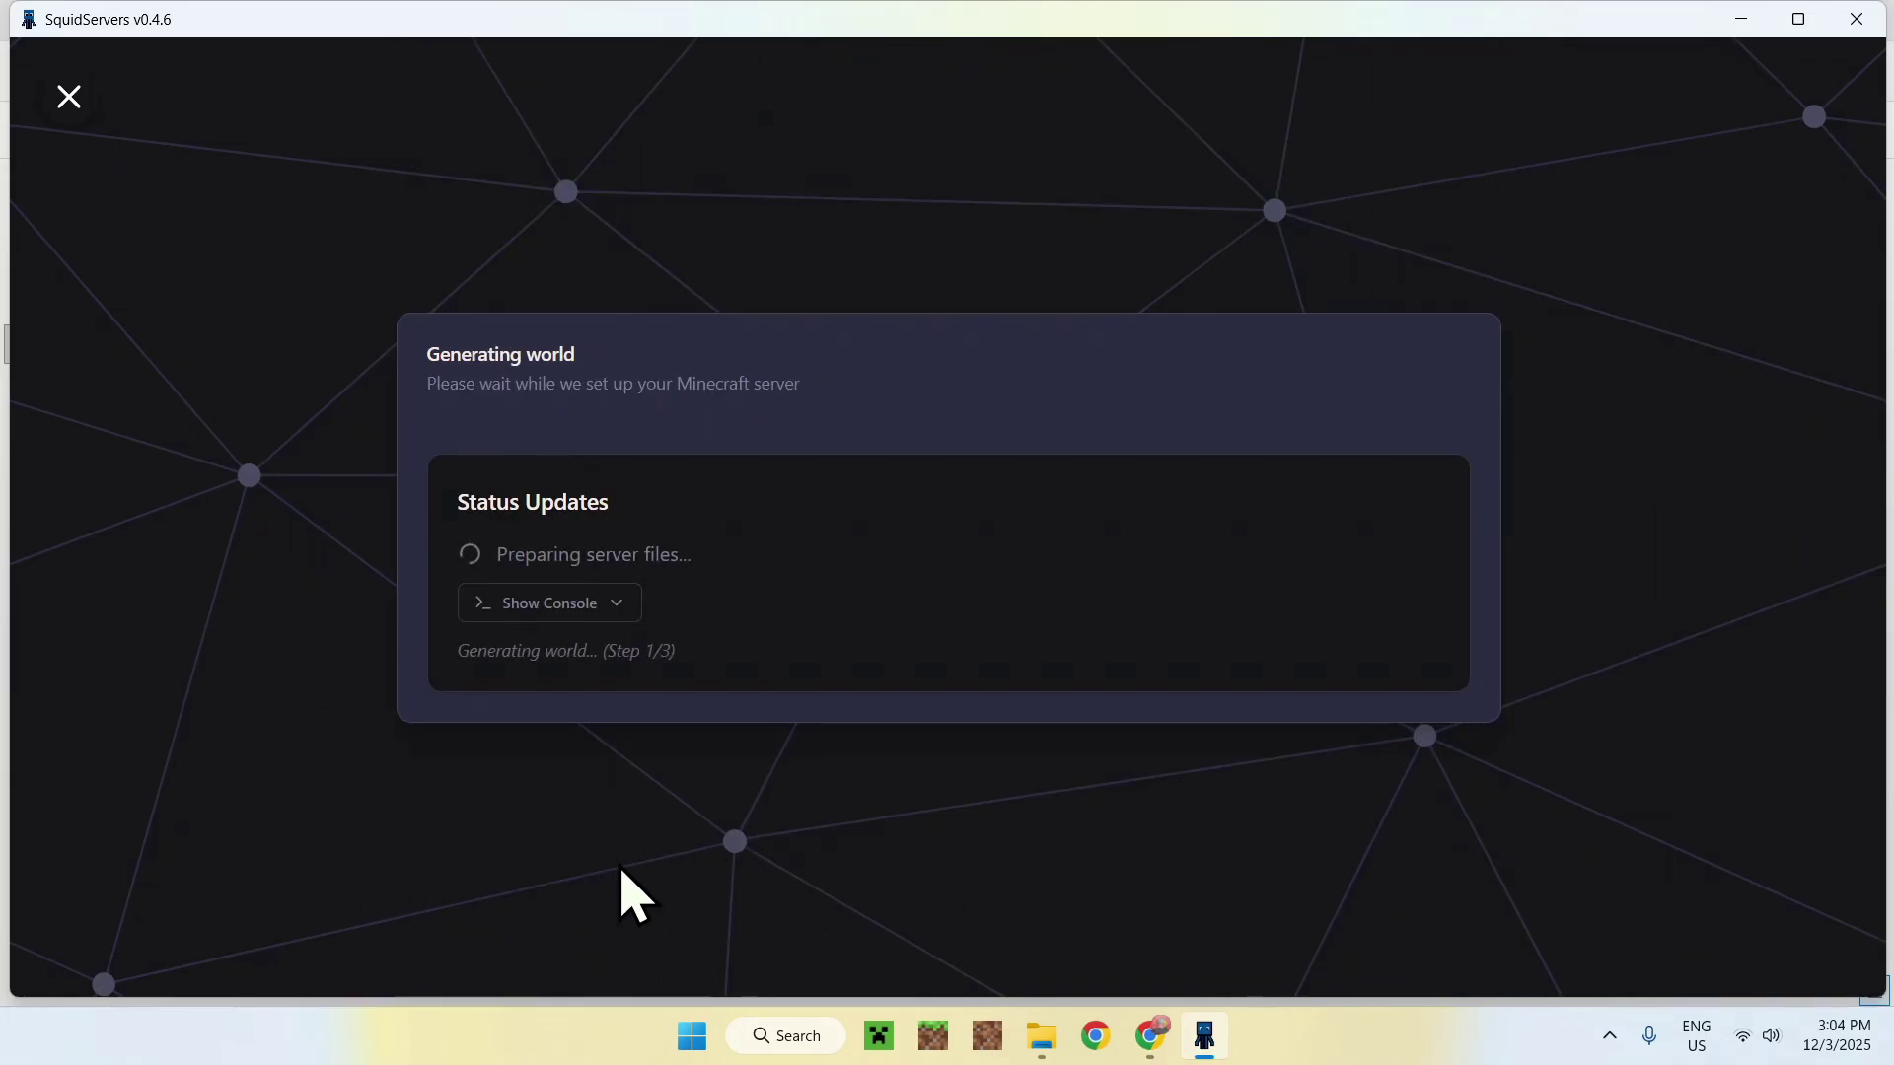
pyautogui.click(549, 603)
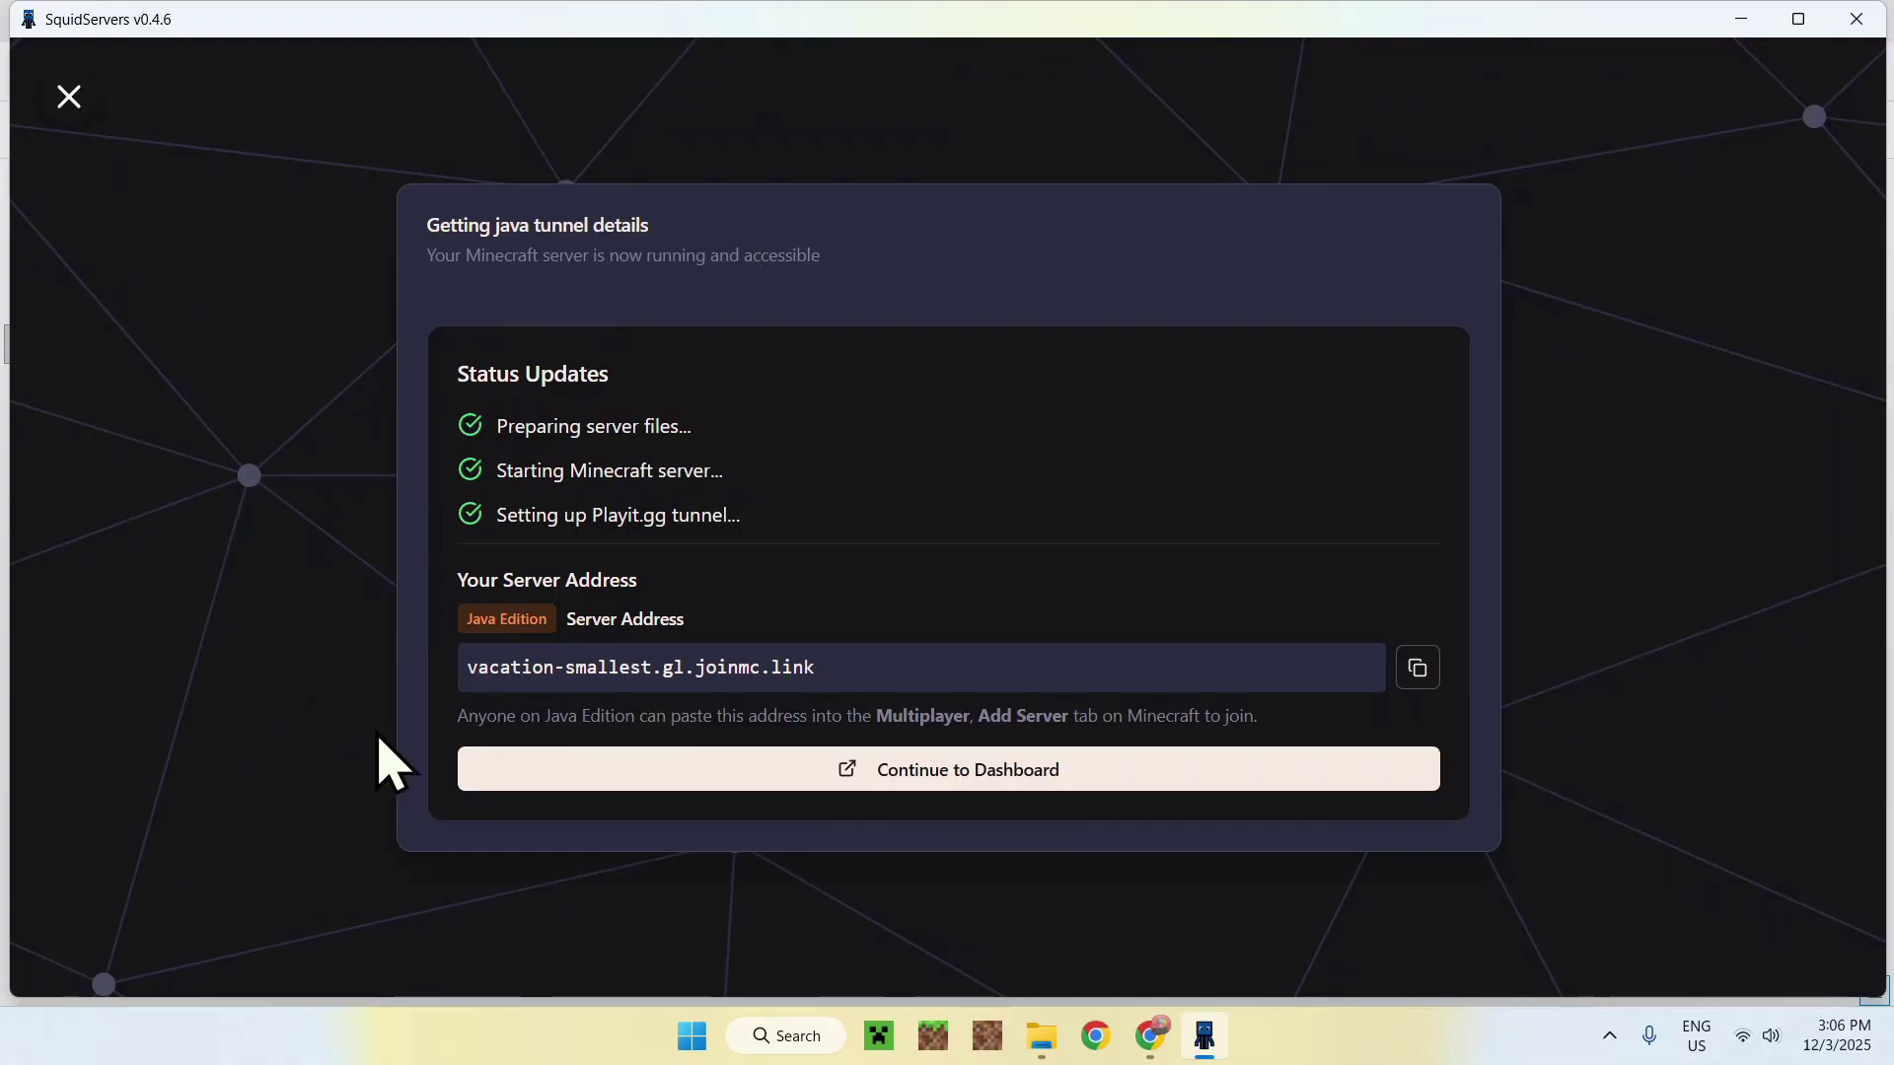
# - From Finnvian's dashboard Console, run the command 'time set 6000'
pyautogui.click(943, 780)
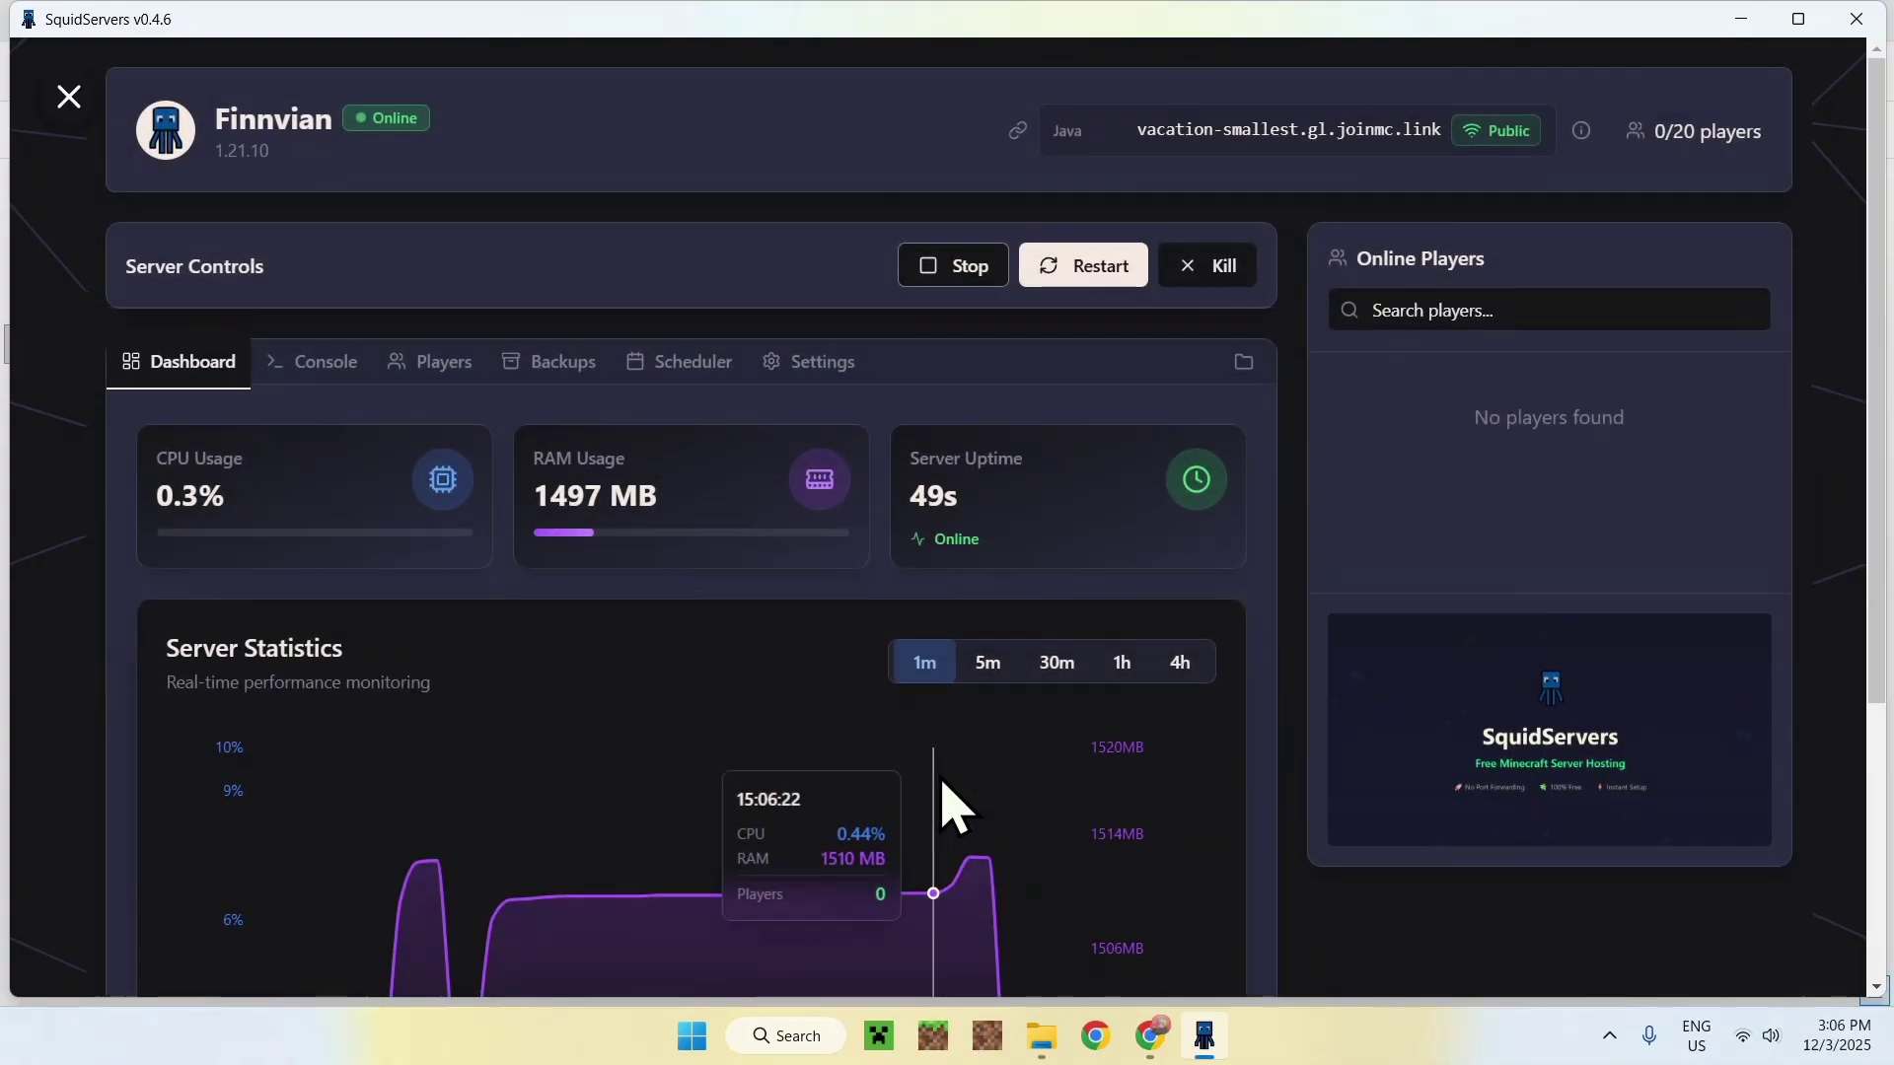
pyautogui.scroll(-4, 831, 621)
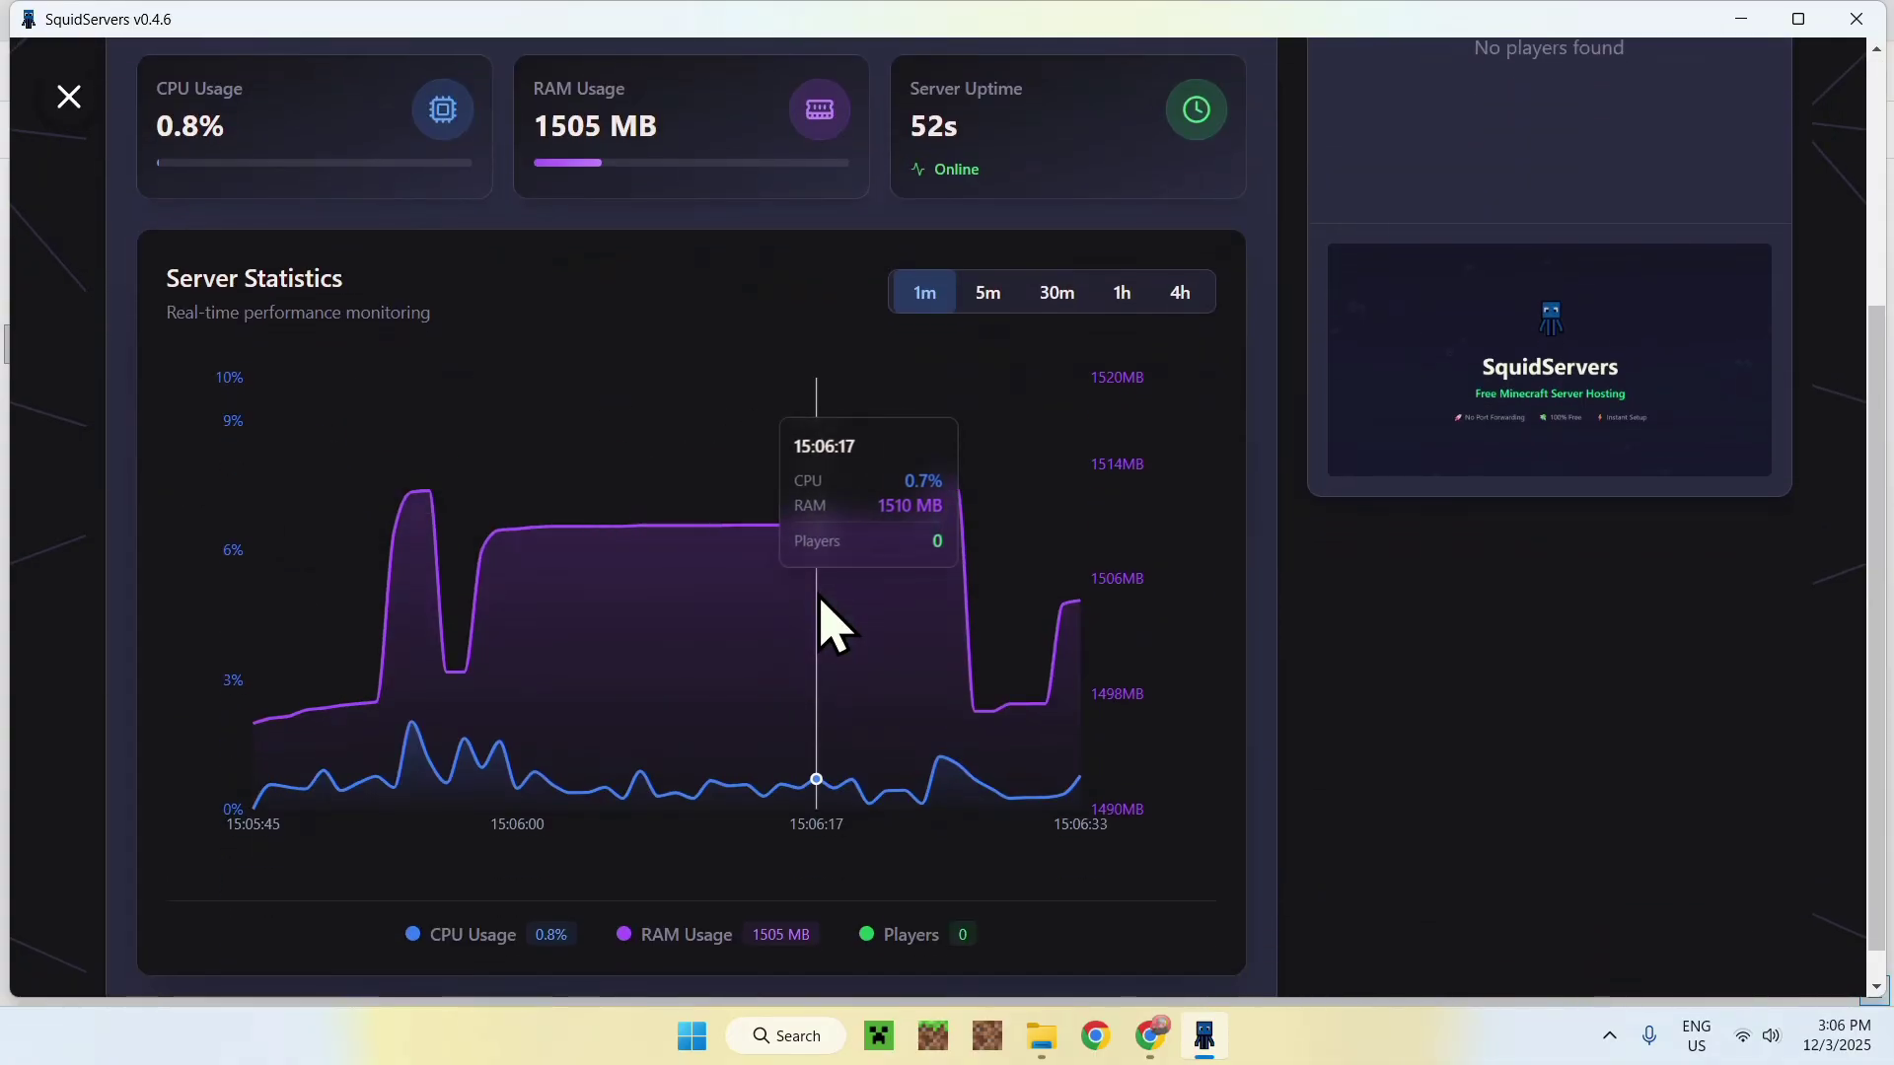
pyautogui.scroll(4, 832, 622)
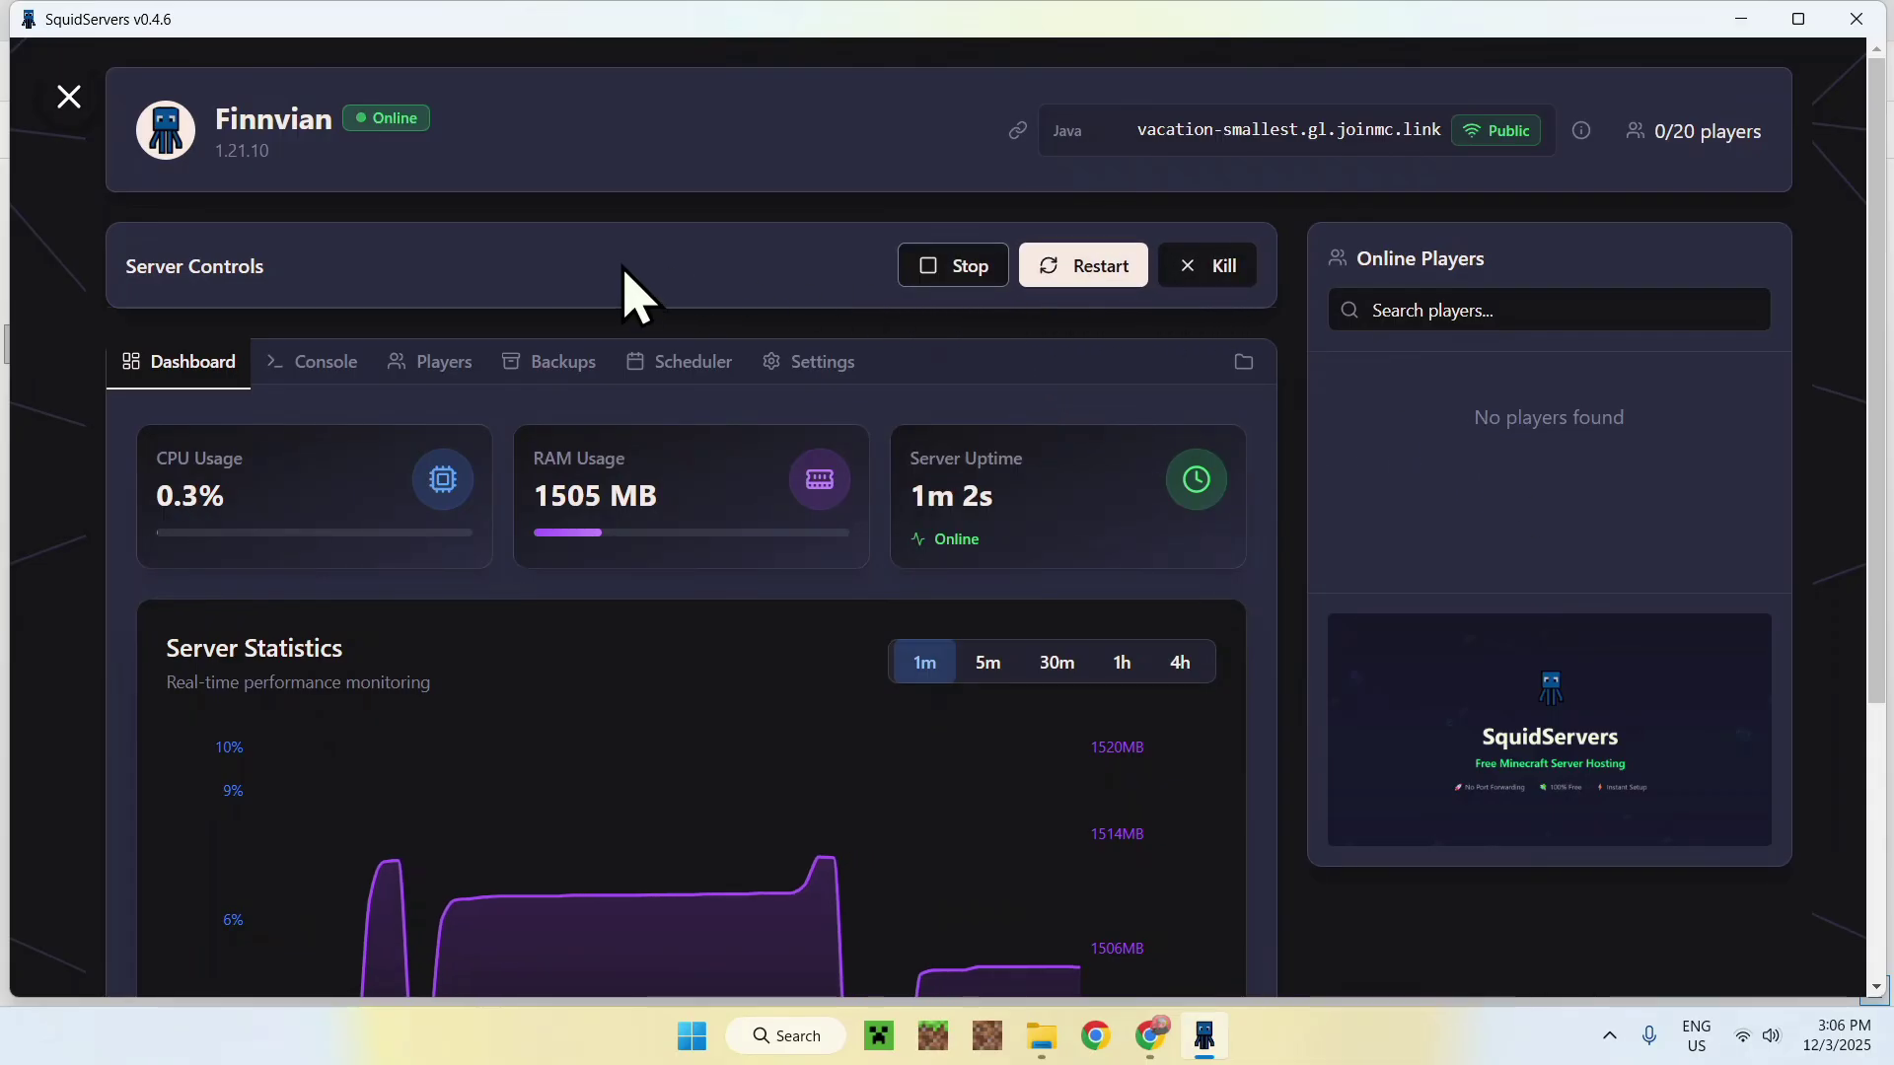
pyautogui.click(314, 367)
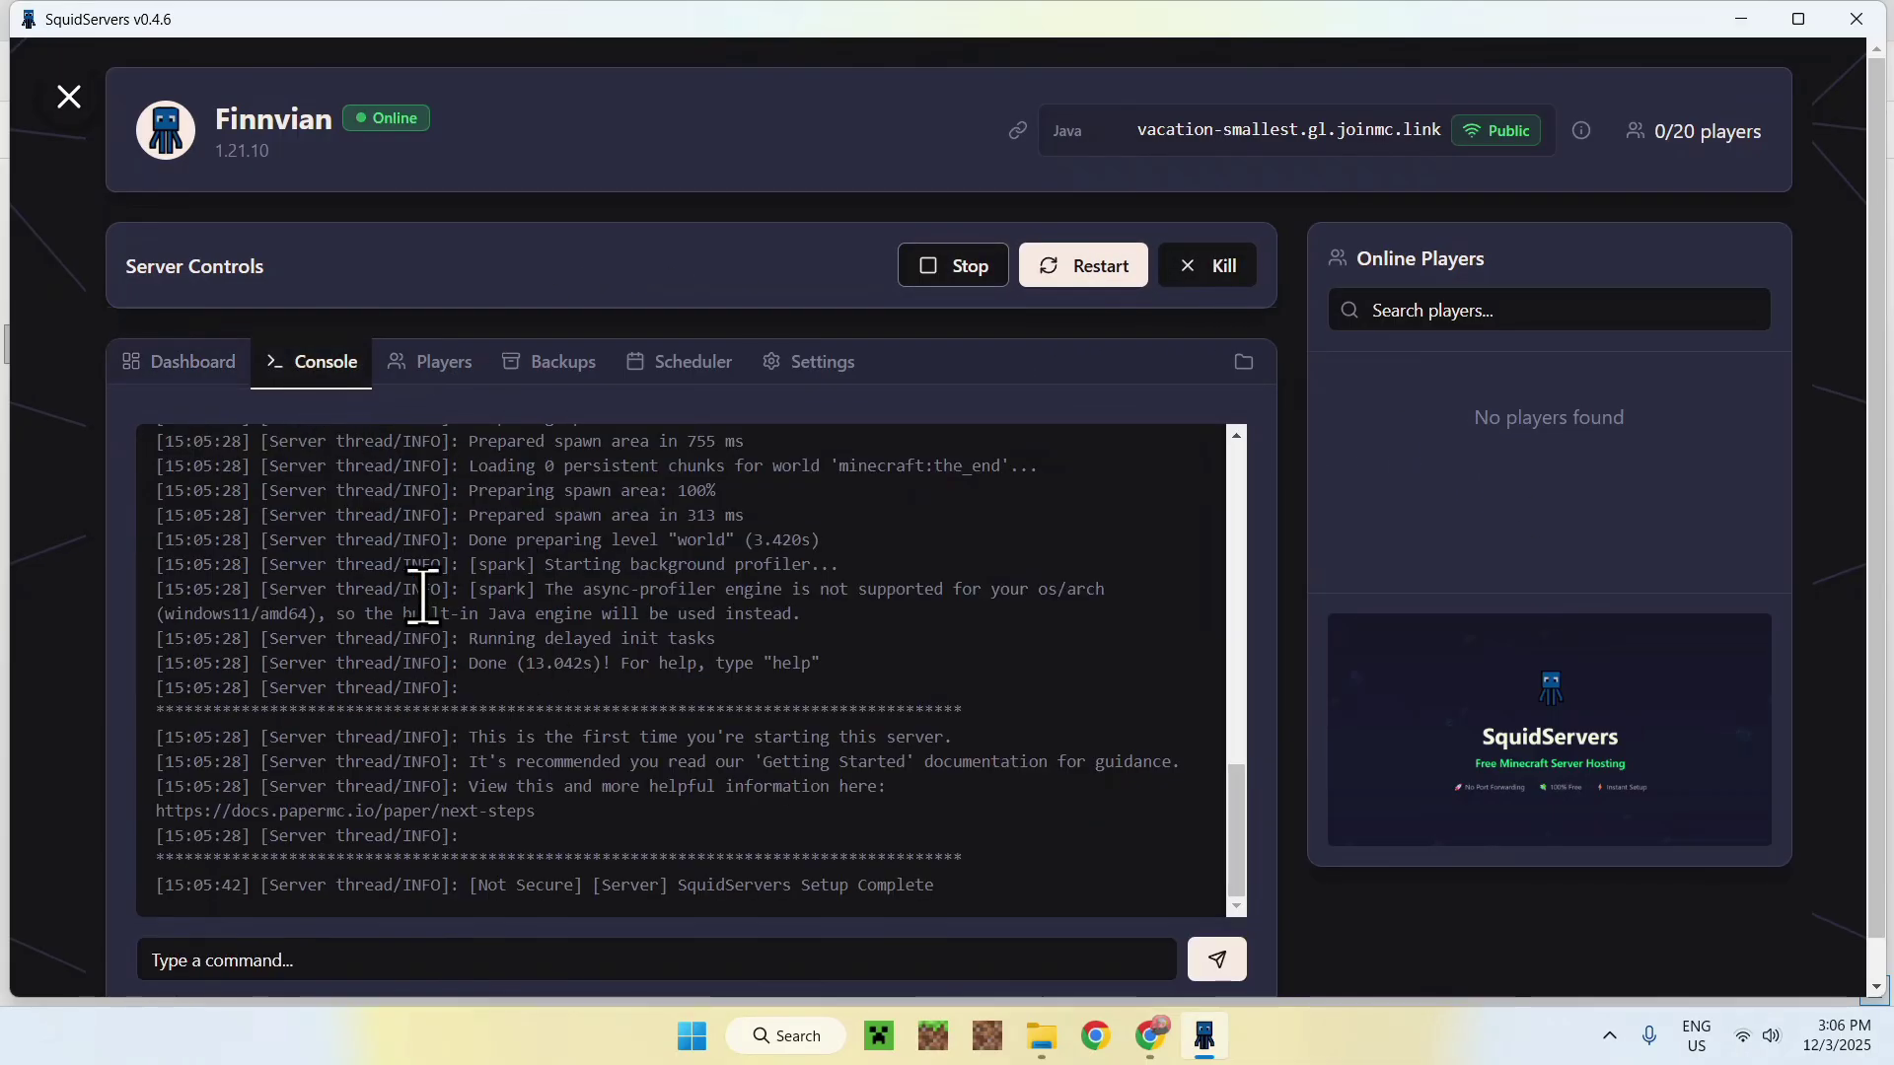
pyautogui.click(553, 948)
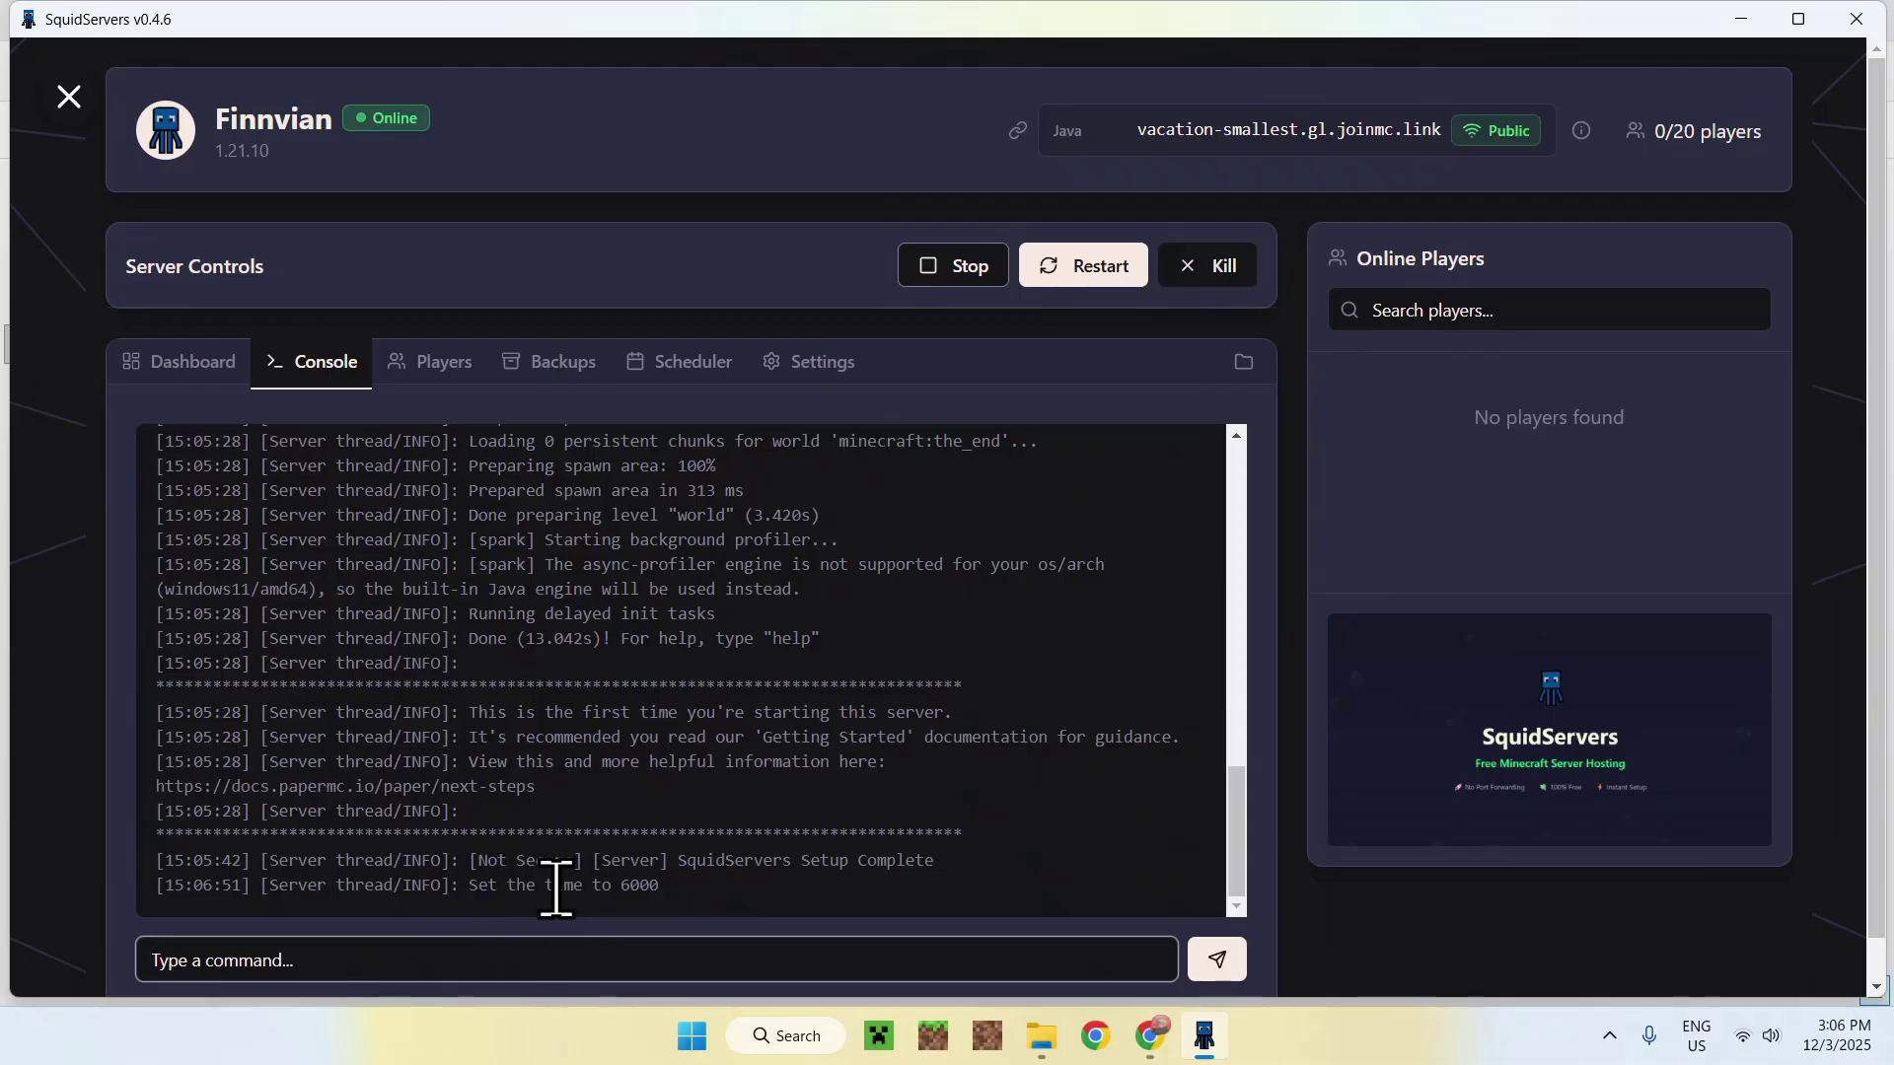
# - Browse Finnvian's Players, Backups and Scheduler pages
pyautogui.click(434, 365)
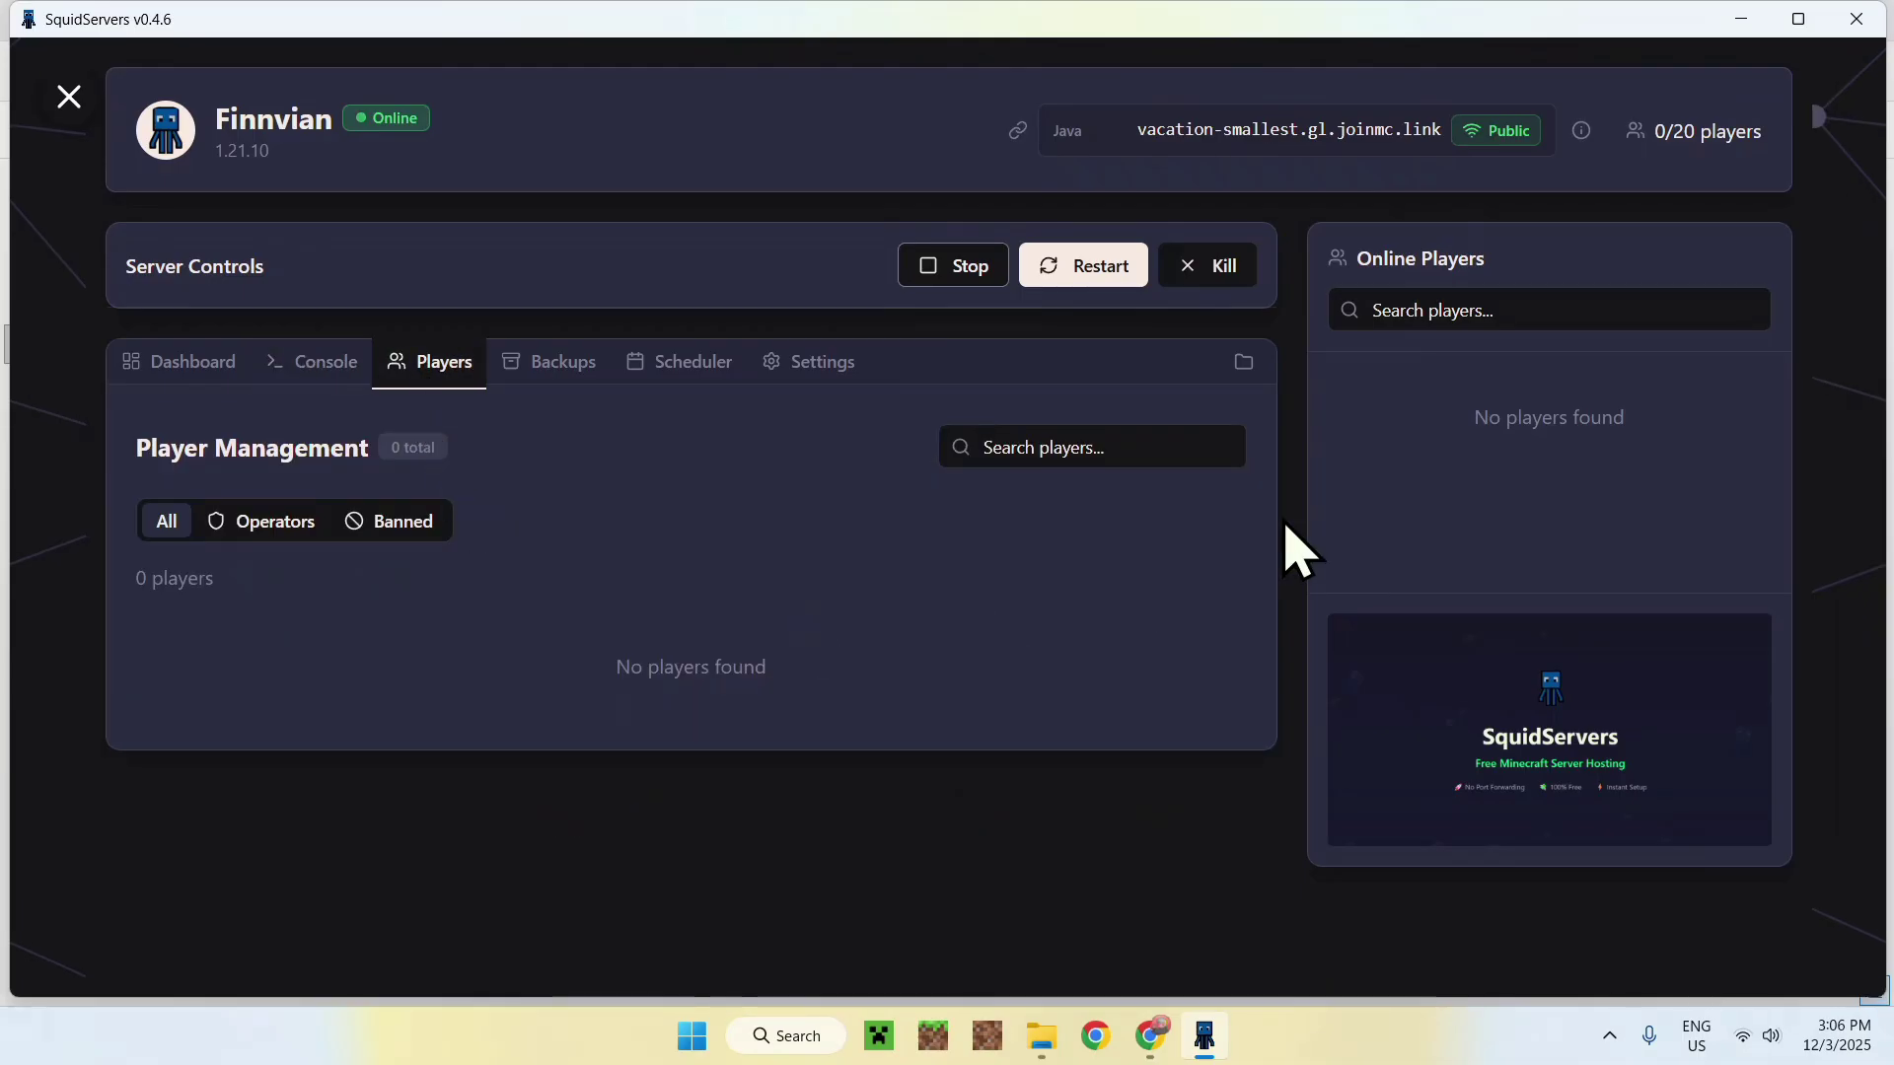
pyautogui.click(547, 363)
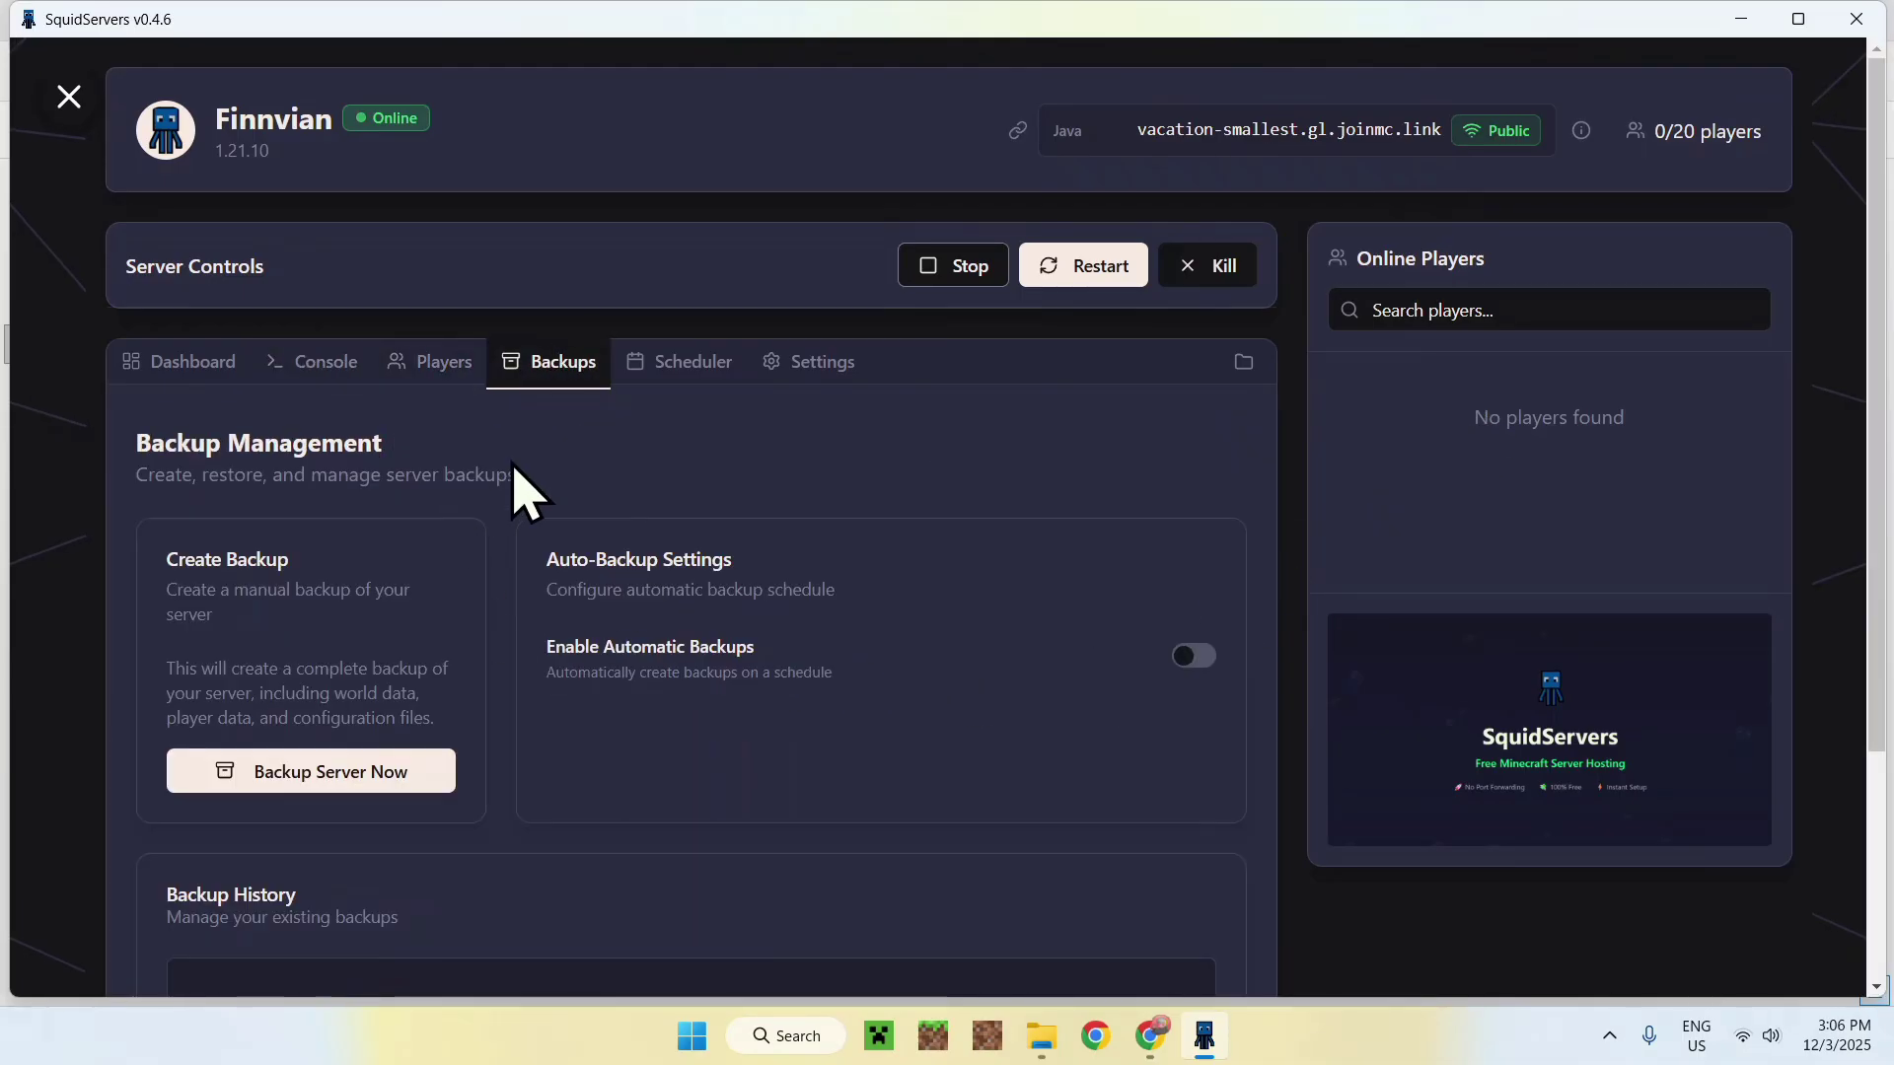
pyautogui.scroll(-3, 533, 505)
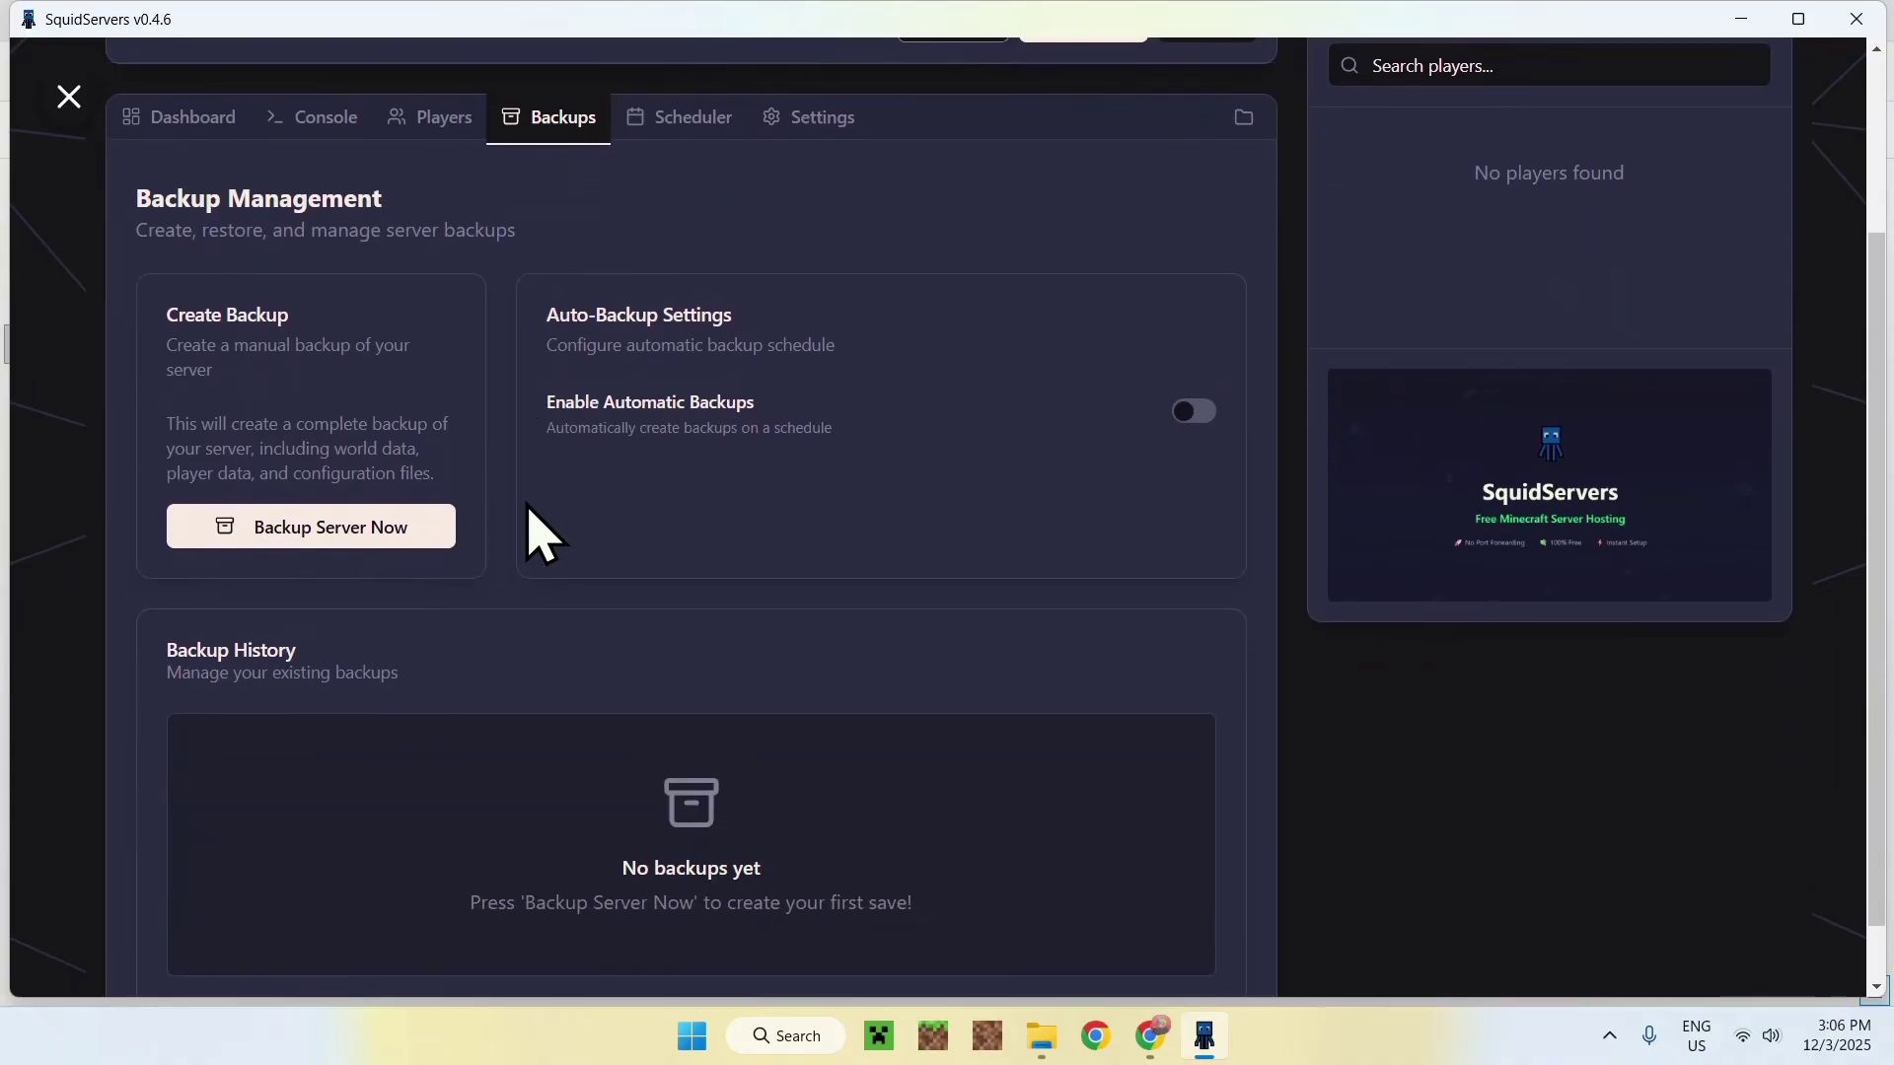
pyautogui.scroll(3, 532, 503)
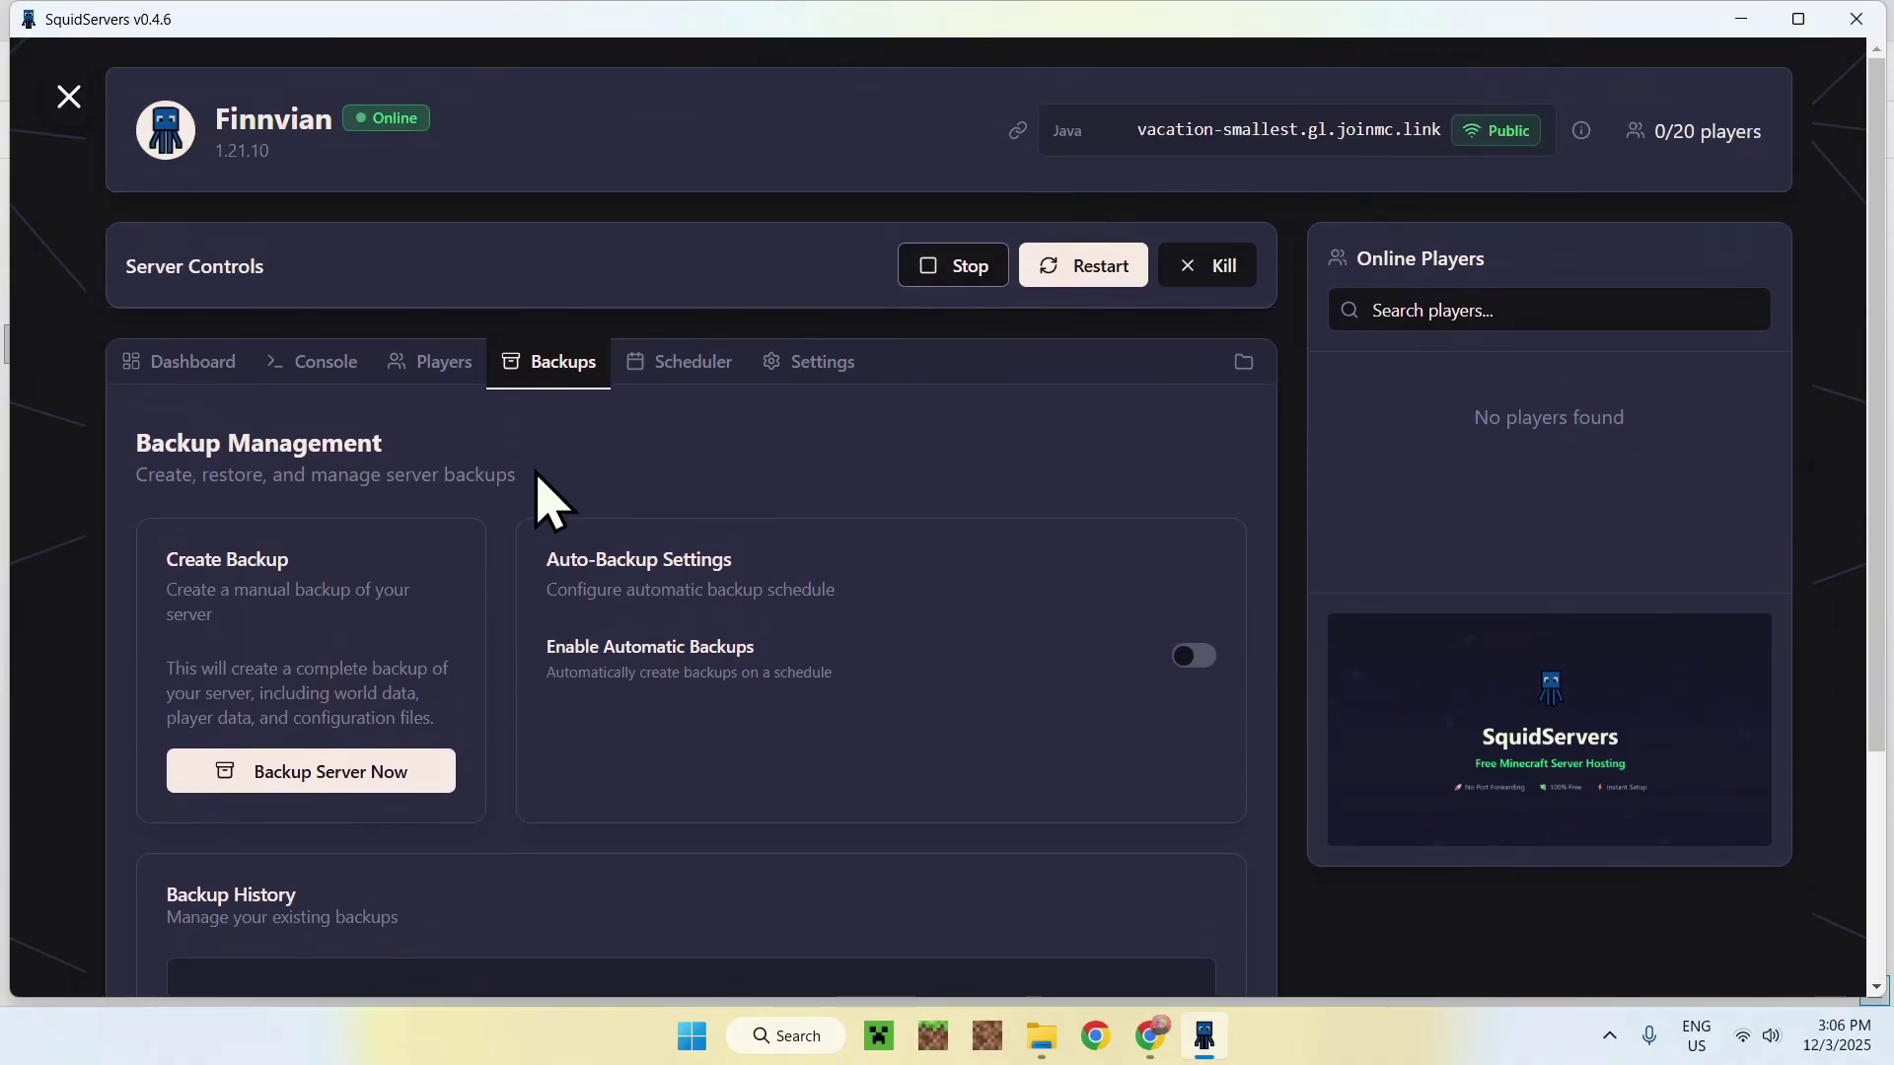
pyautogui.click(664, 367)
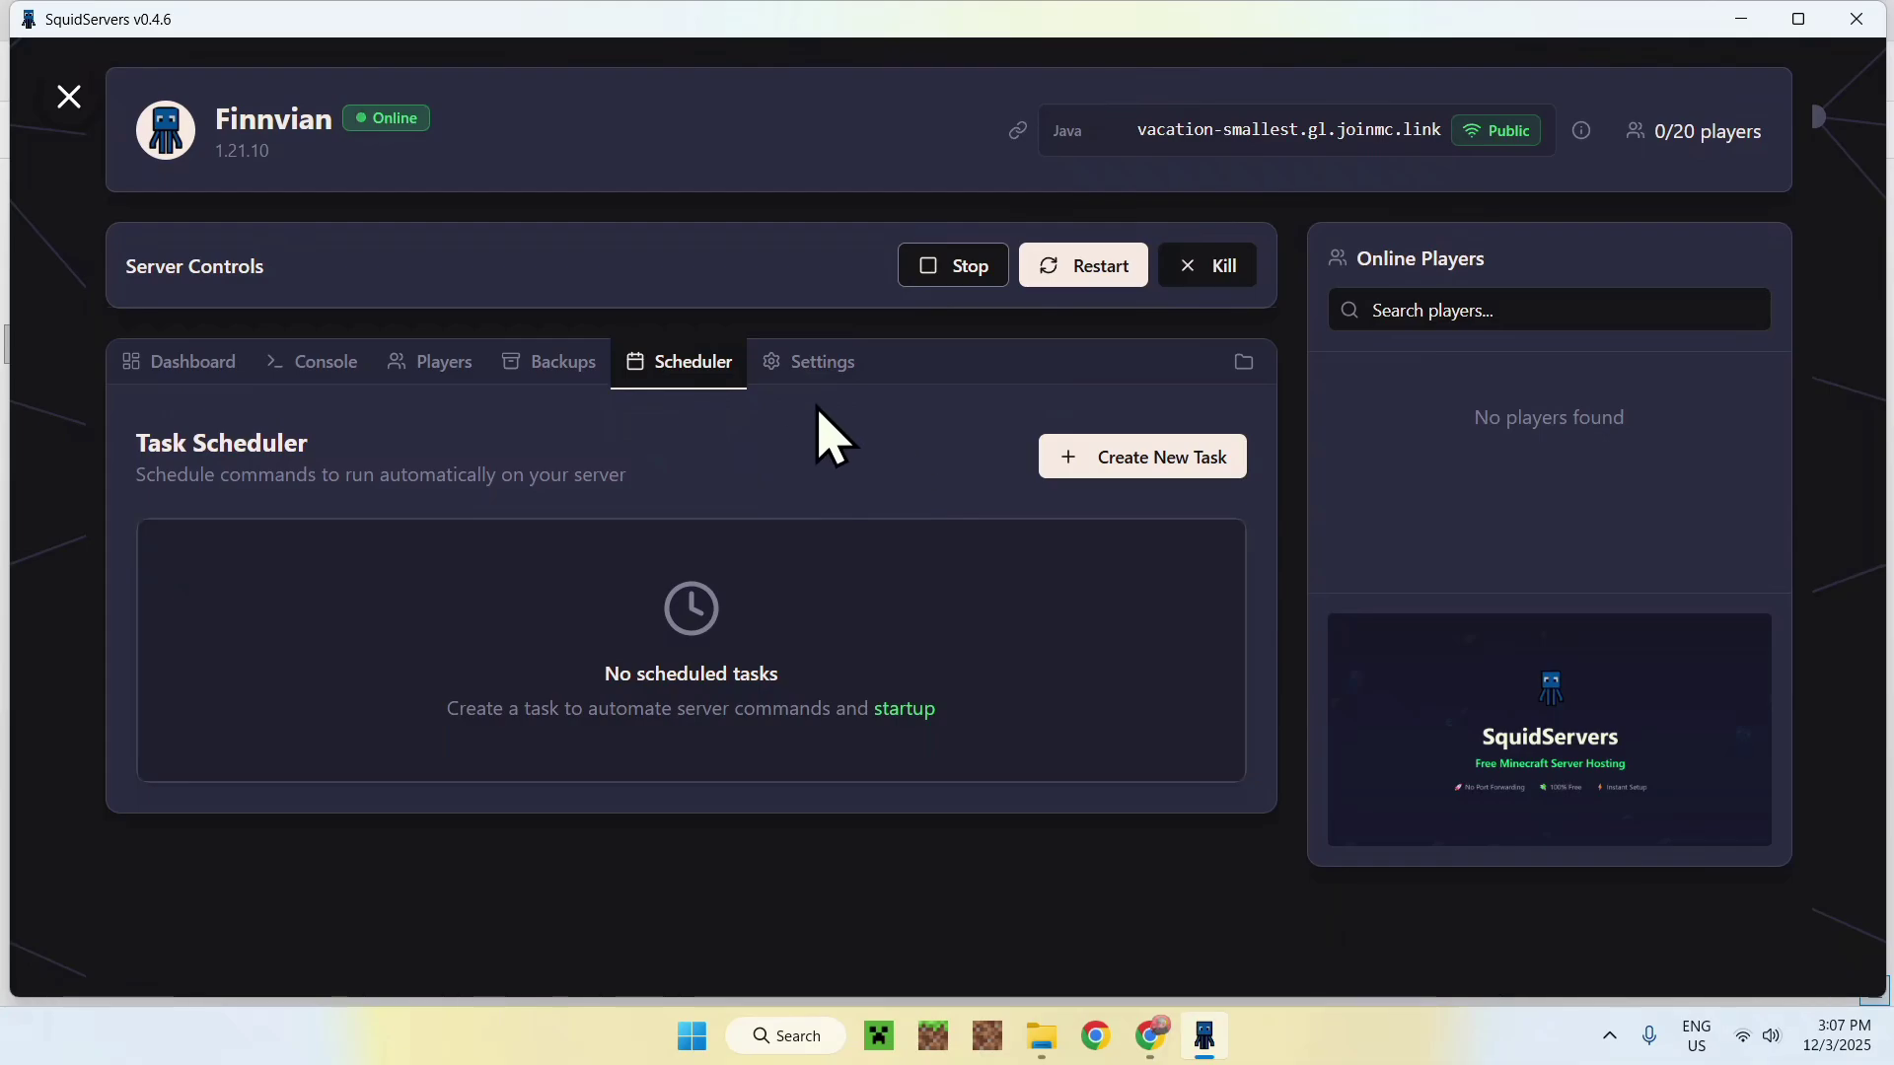
# - Review Server Settings: Survival, Normal difficulty, 20 max players, 6960 MB RAM
pyautogui.click(799, 365)
pyautogui.scroll(-9, 678, 446)
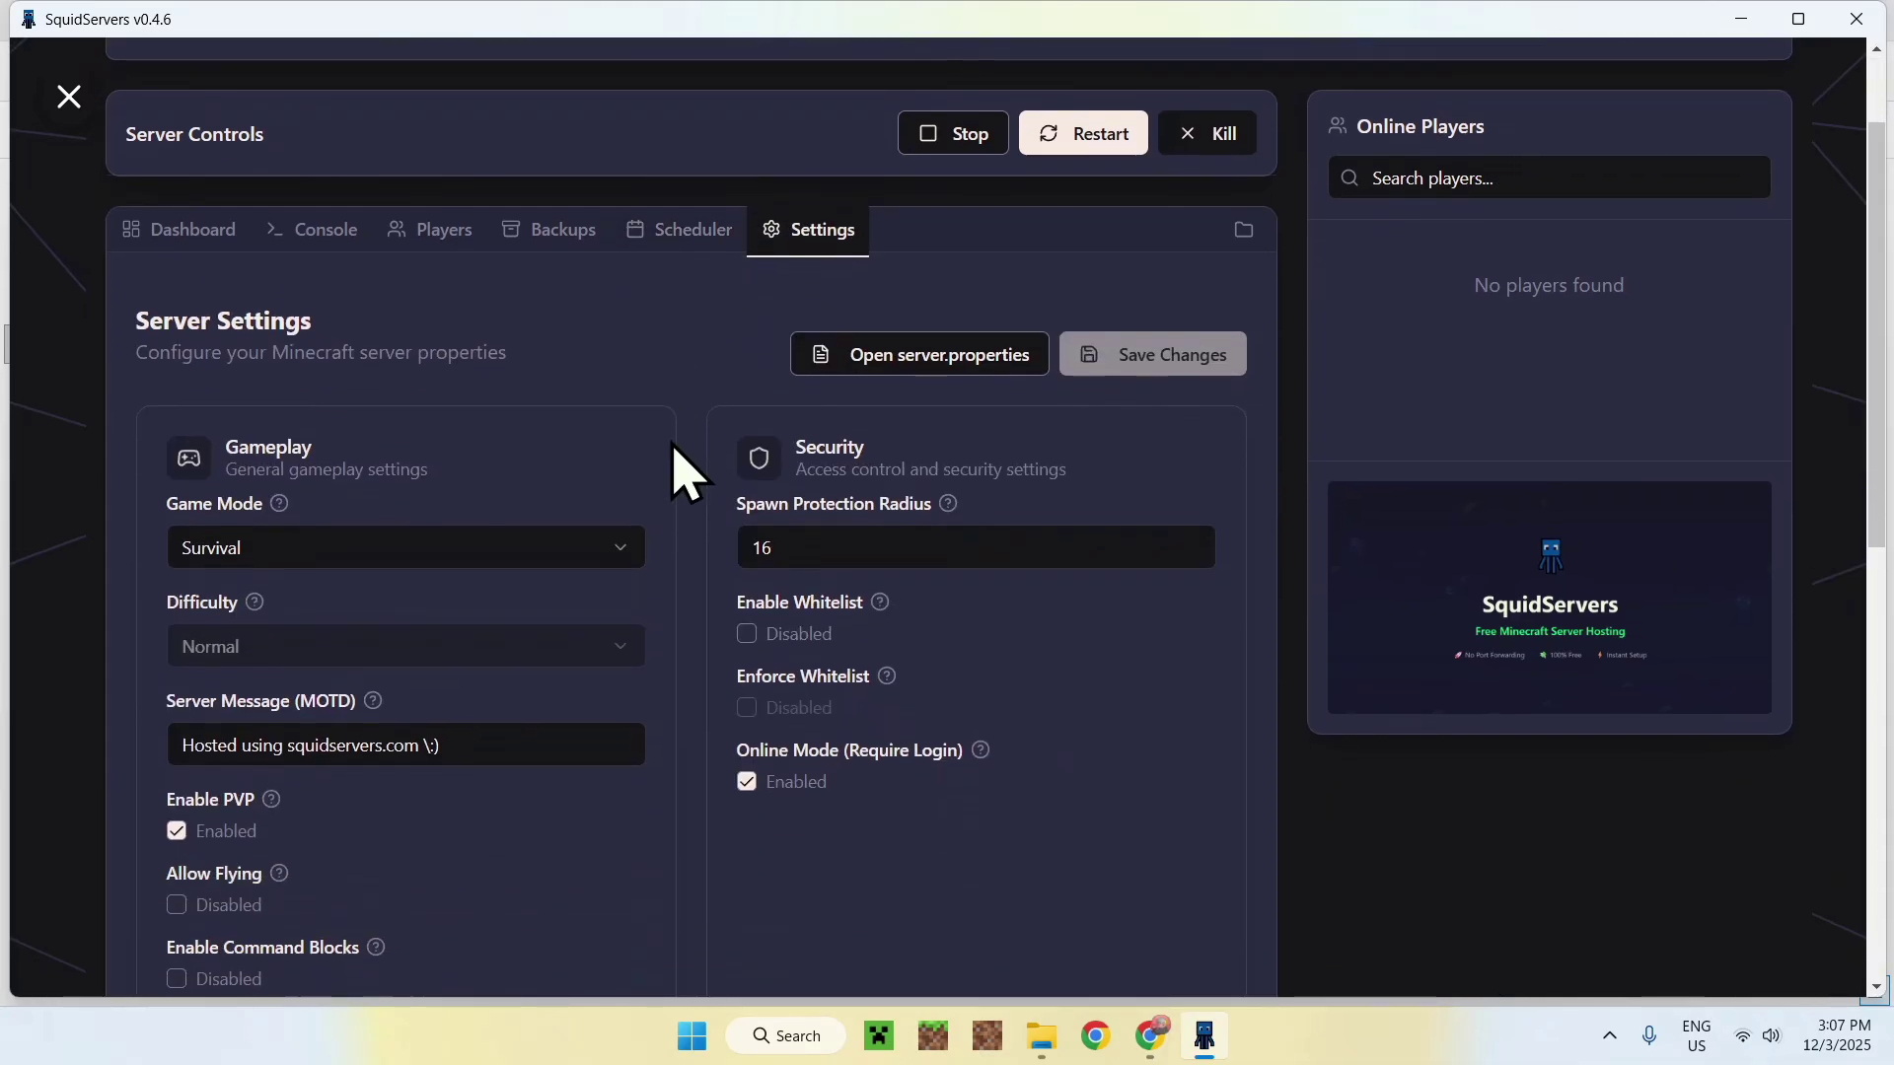
pyautogui.scroll(-2, 691, 473)
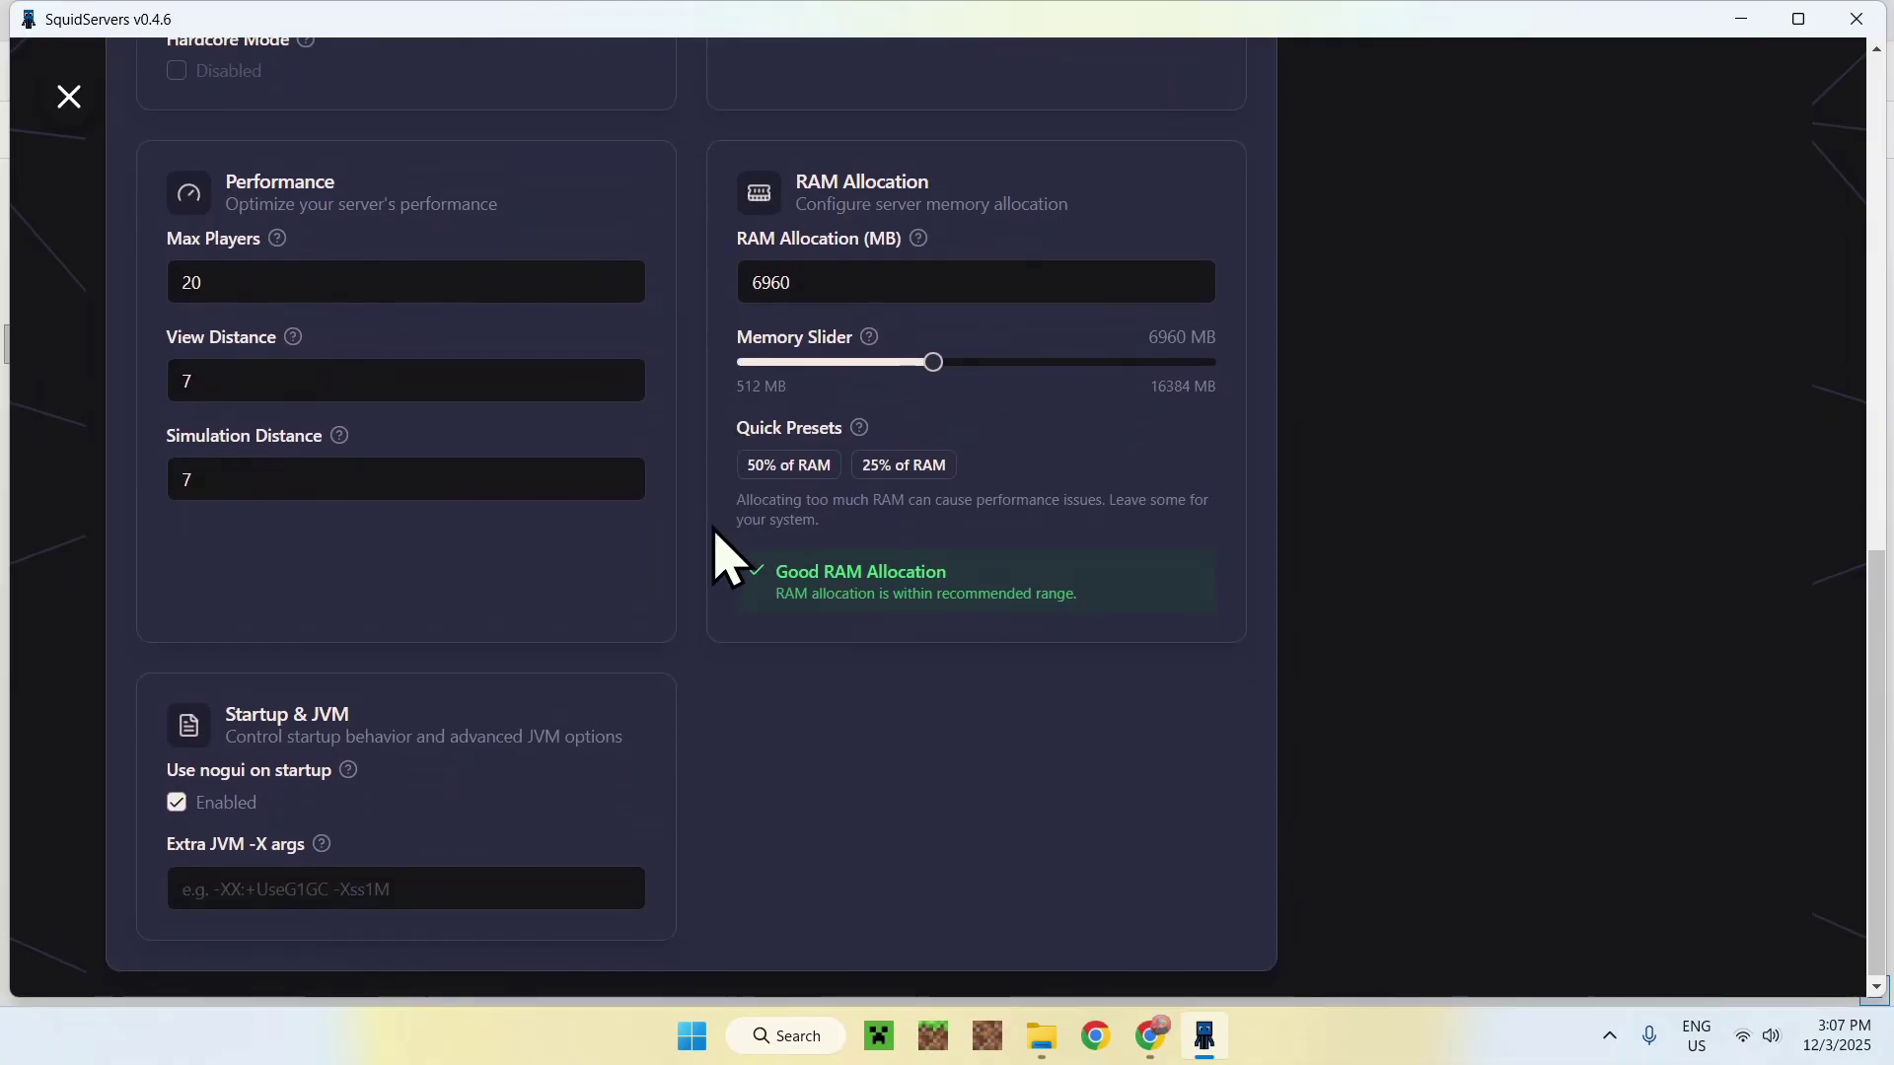
pyautogui.scroll(5, 710, 552)
pyautogui.scroll(7, 712, 570)
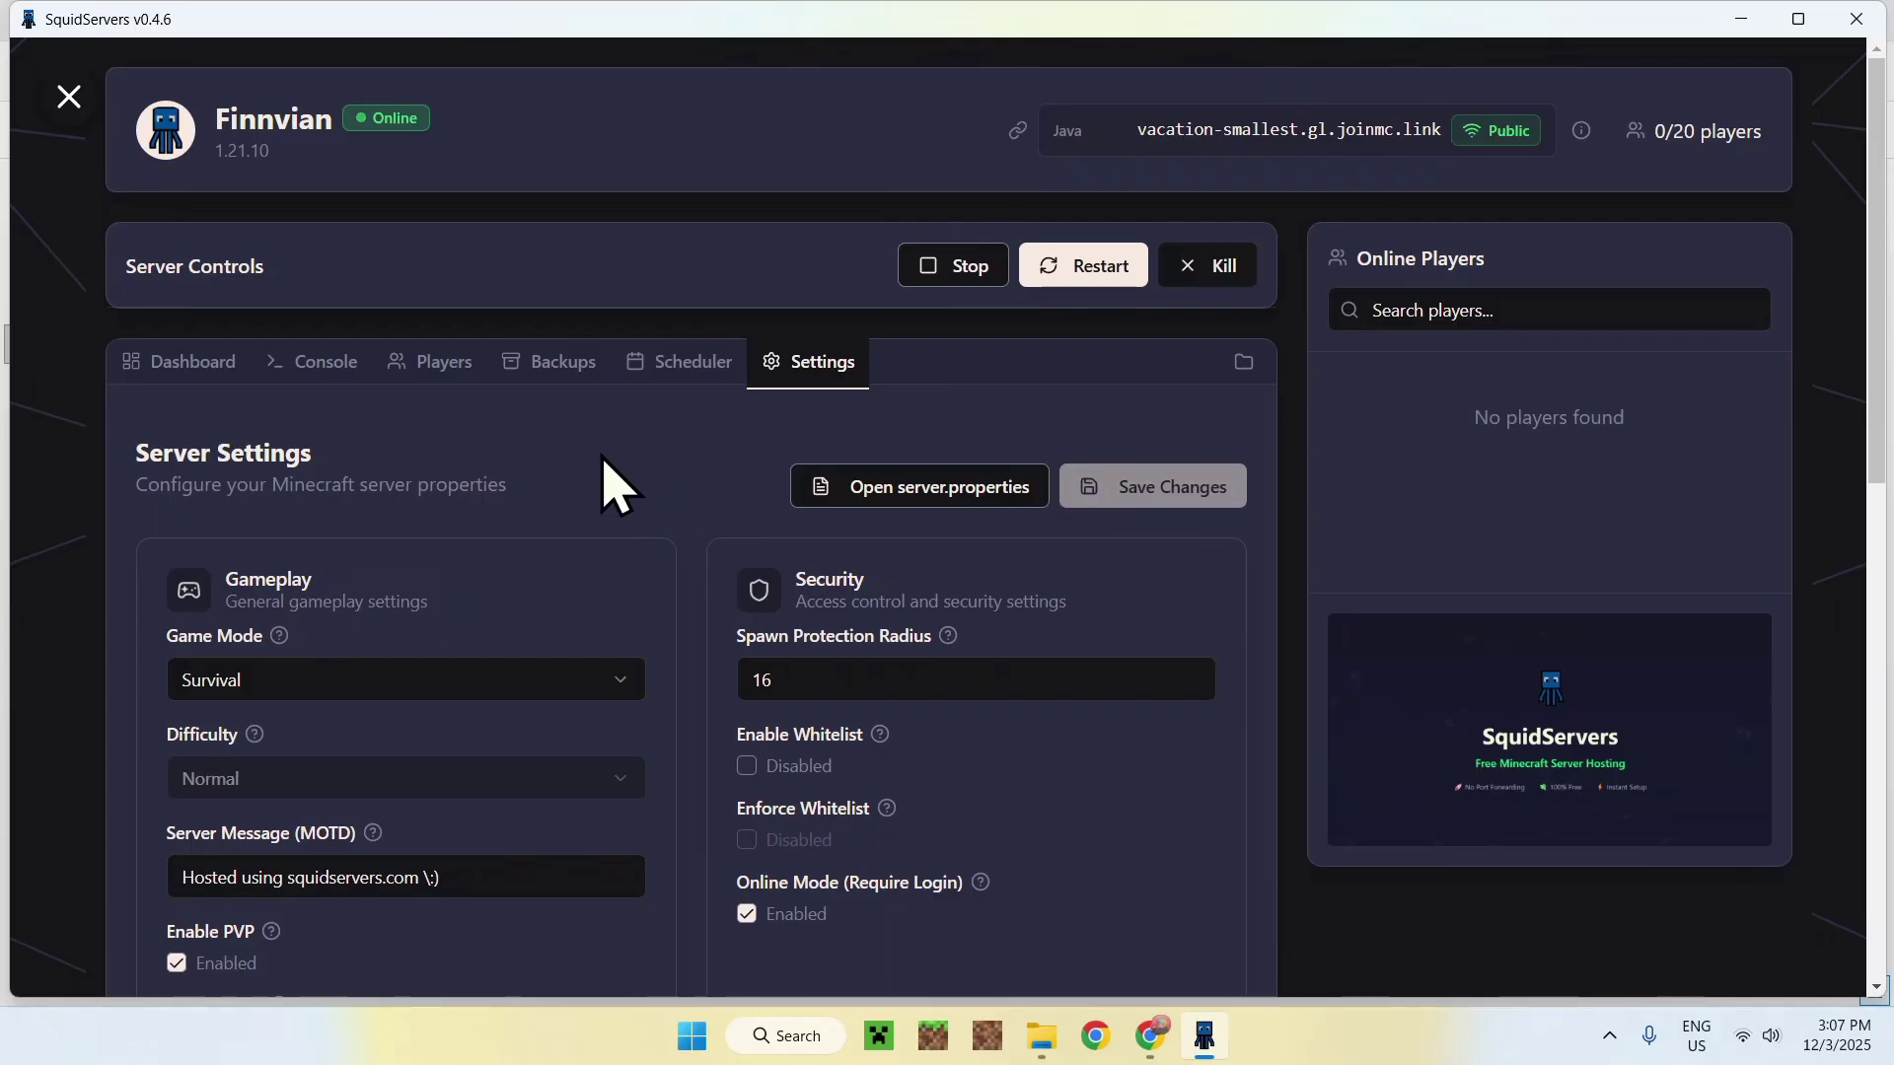
# - Close the server view and reopen the Finnvian card from the server list
pyautogui.click(69, 96)
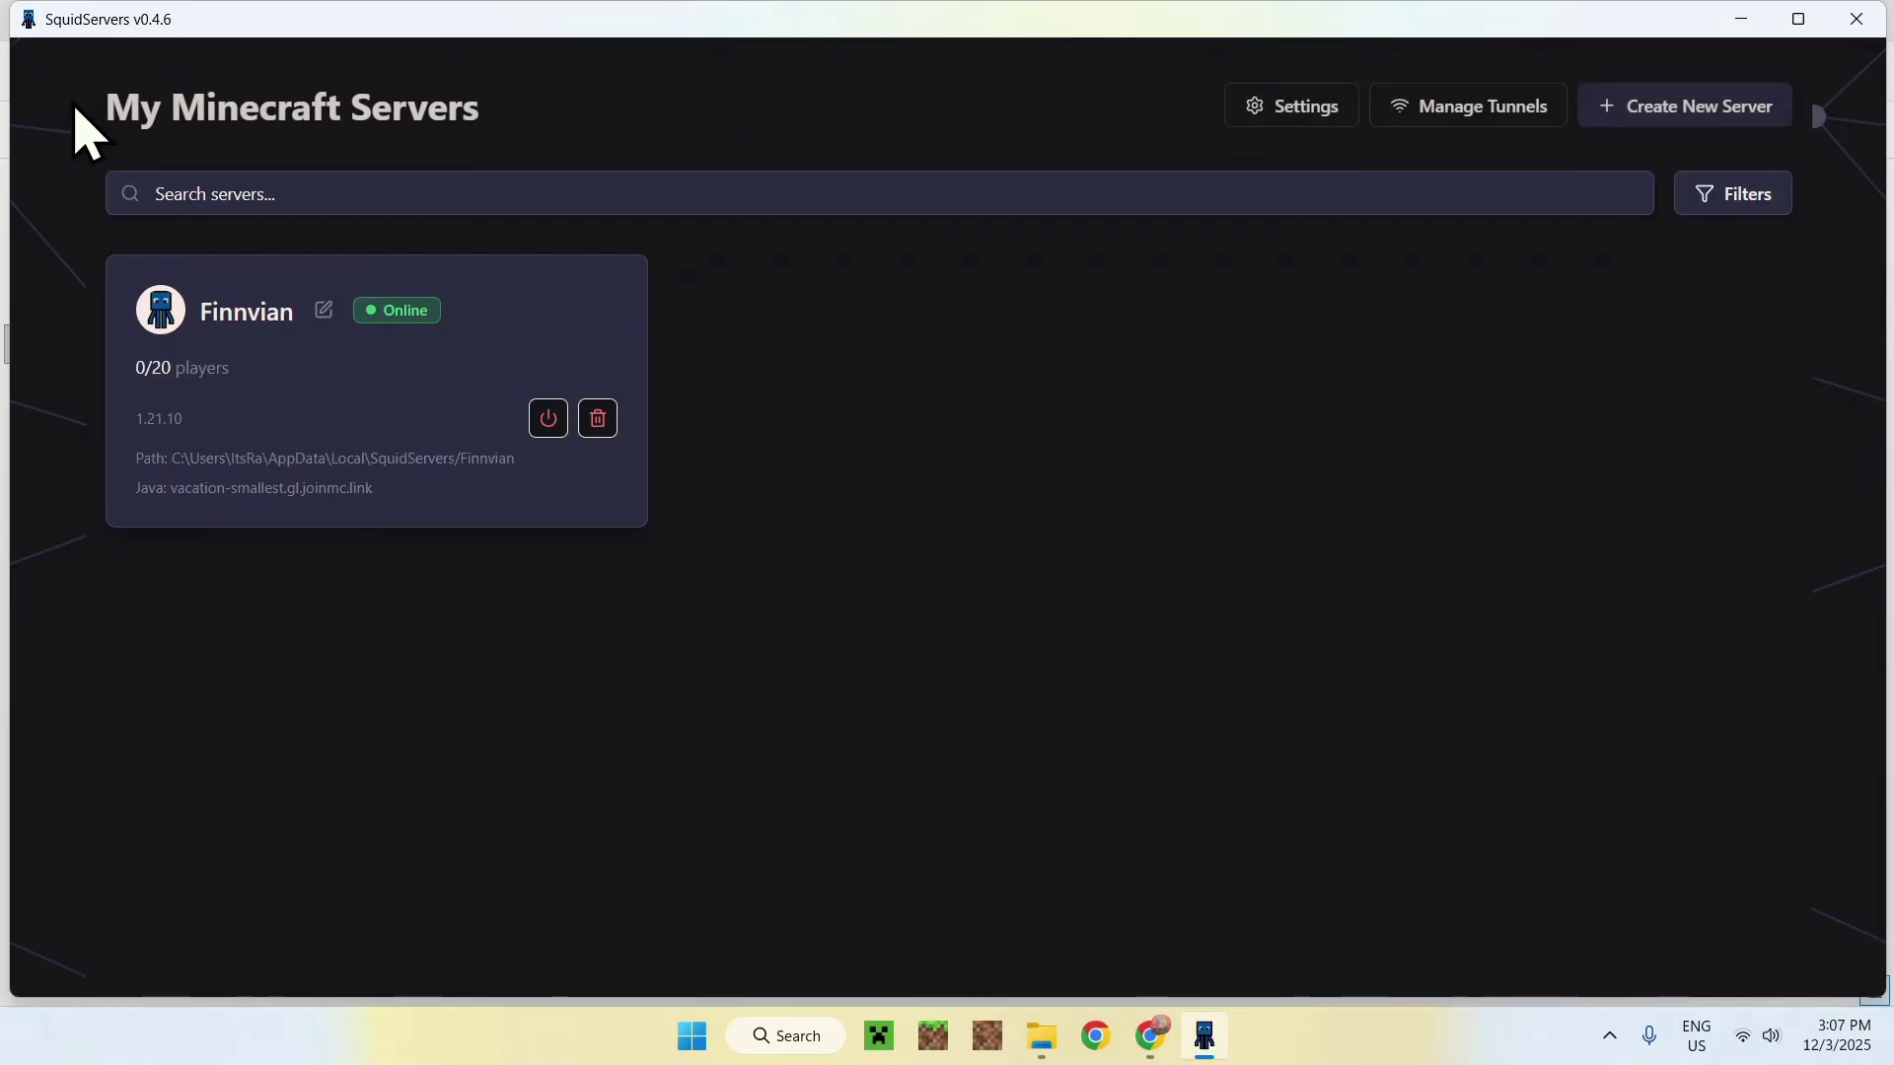
pyautogui.click(304, 369)
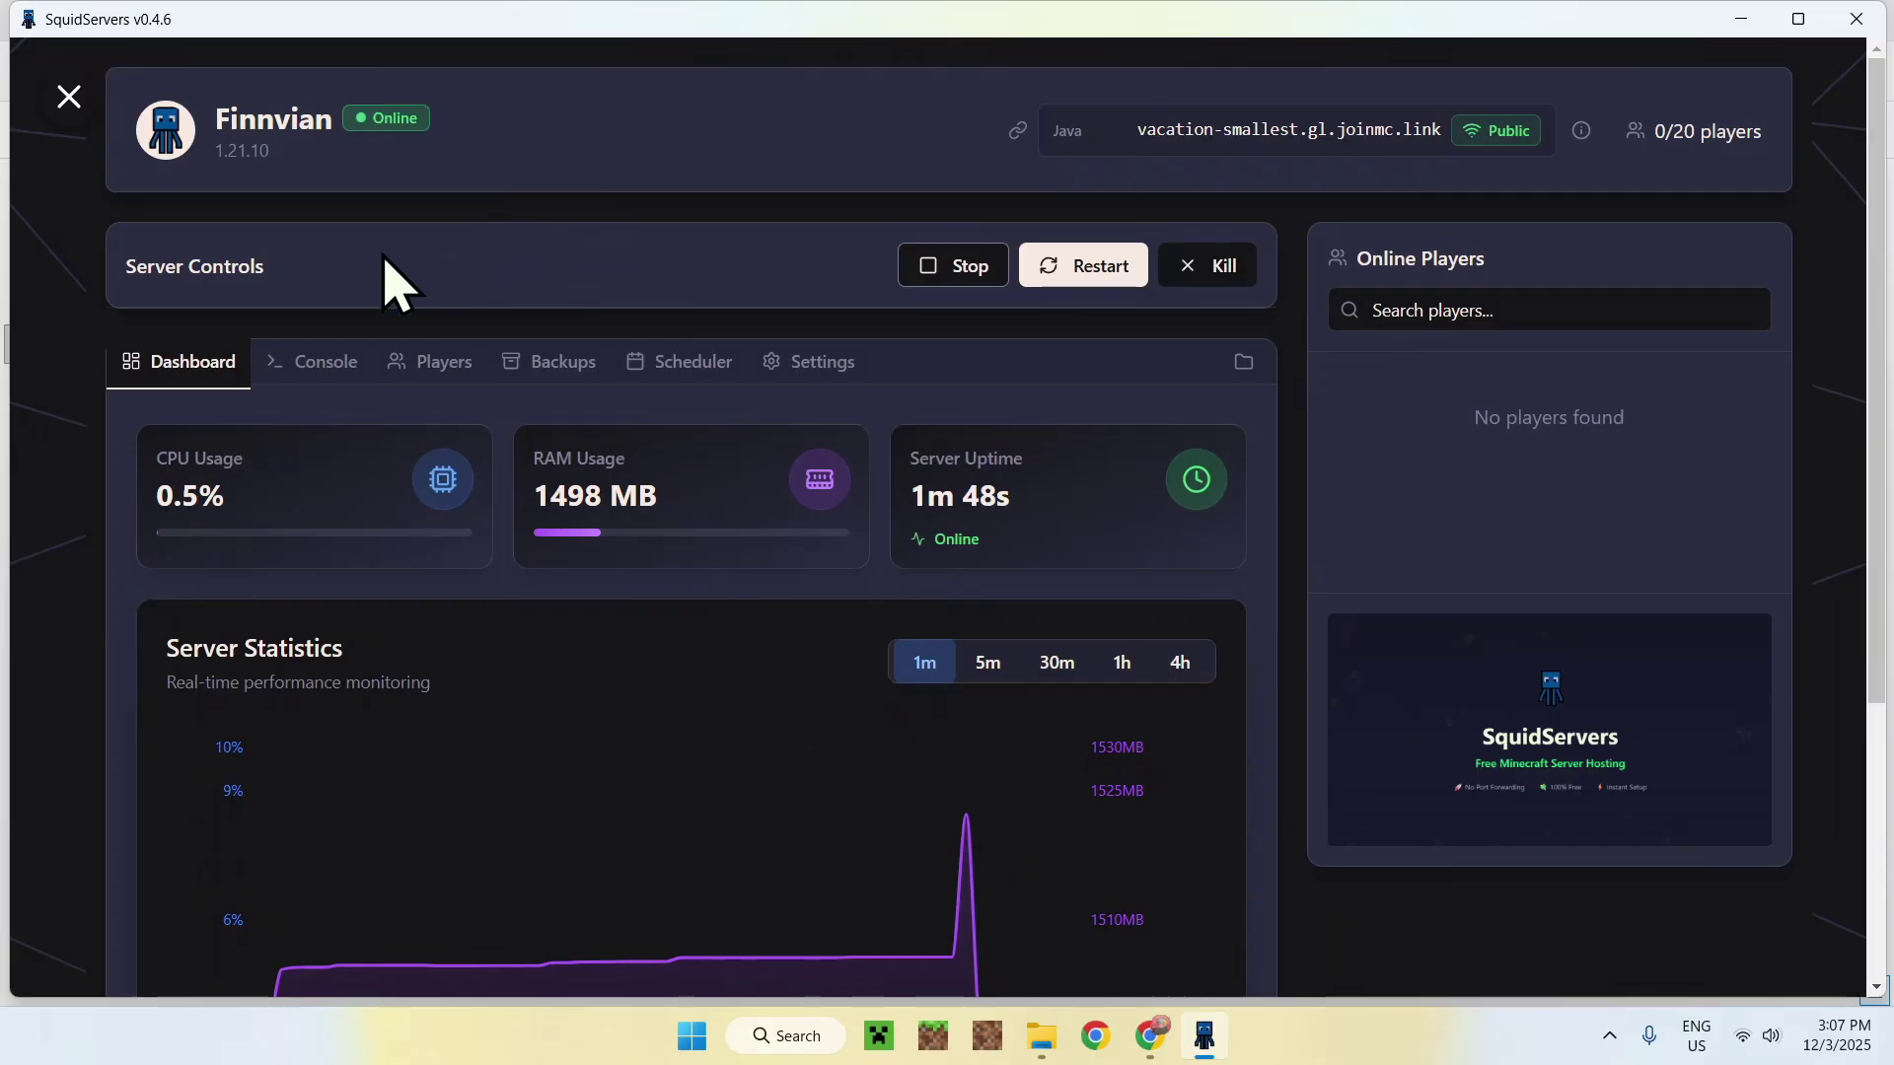
# - Play Latest release 1.21.10 from the Minecraft Launcher
pyautogui.click(877, 1035)
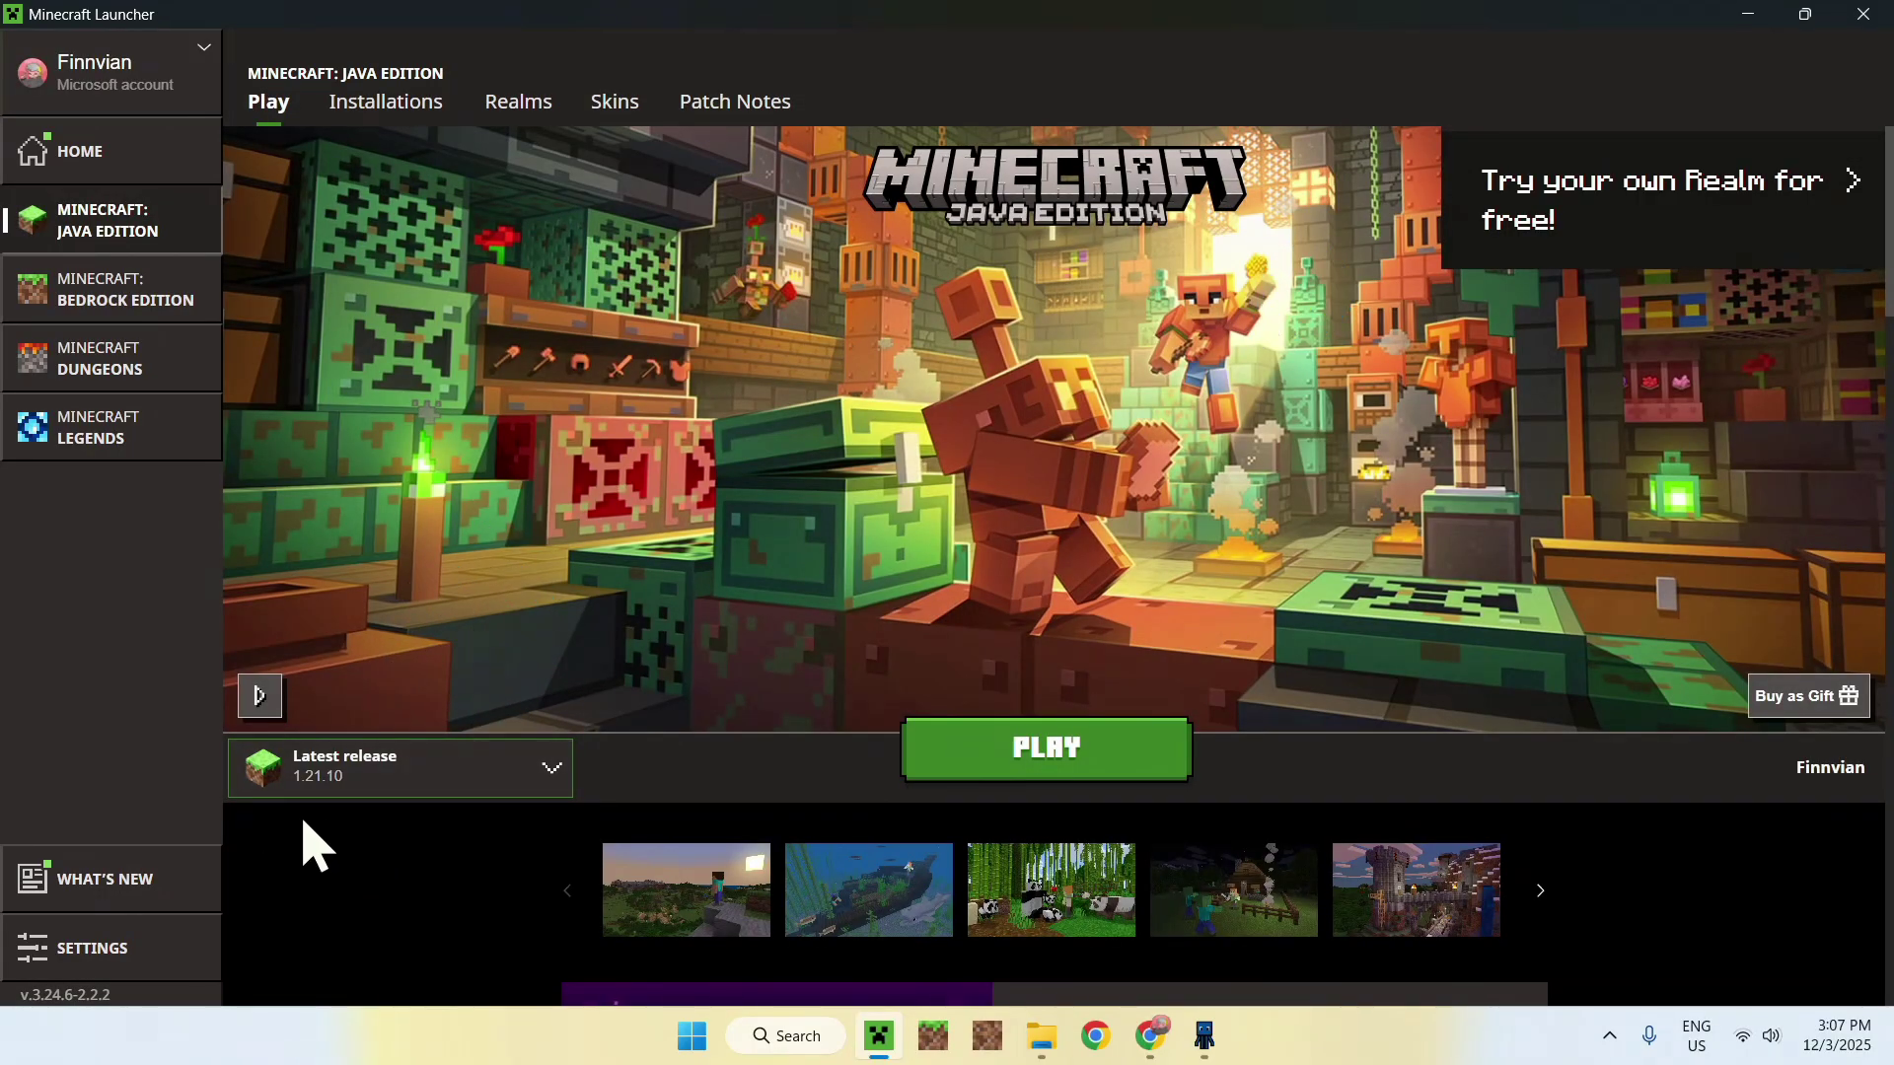
pyautogui.click(1043, 772)
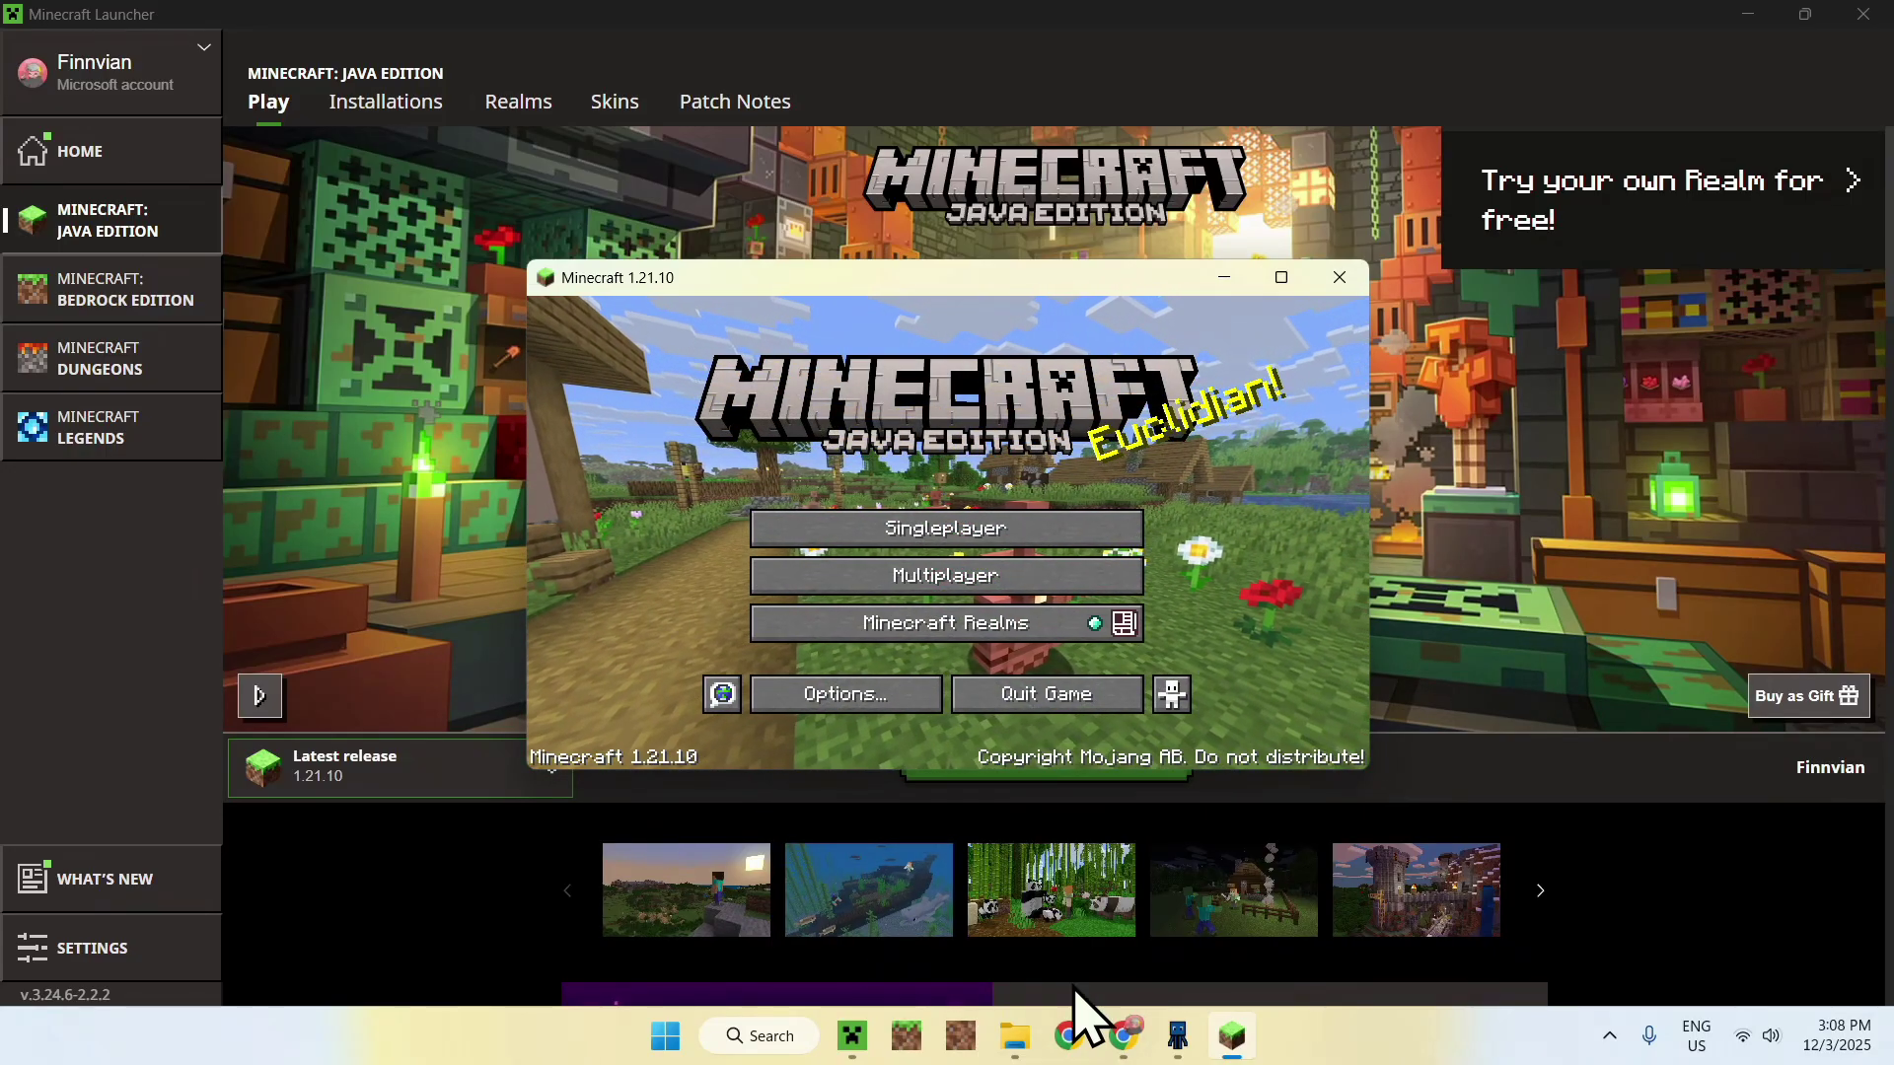
# - Copy vacation-smallest.gl.joinmc.link from SquidServers, then return to Minecraft
pyautogui.click(1178, 1035)
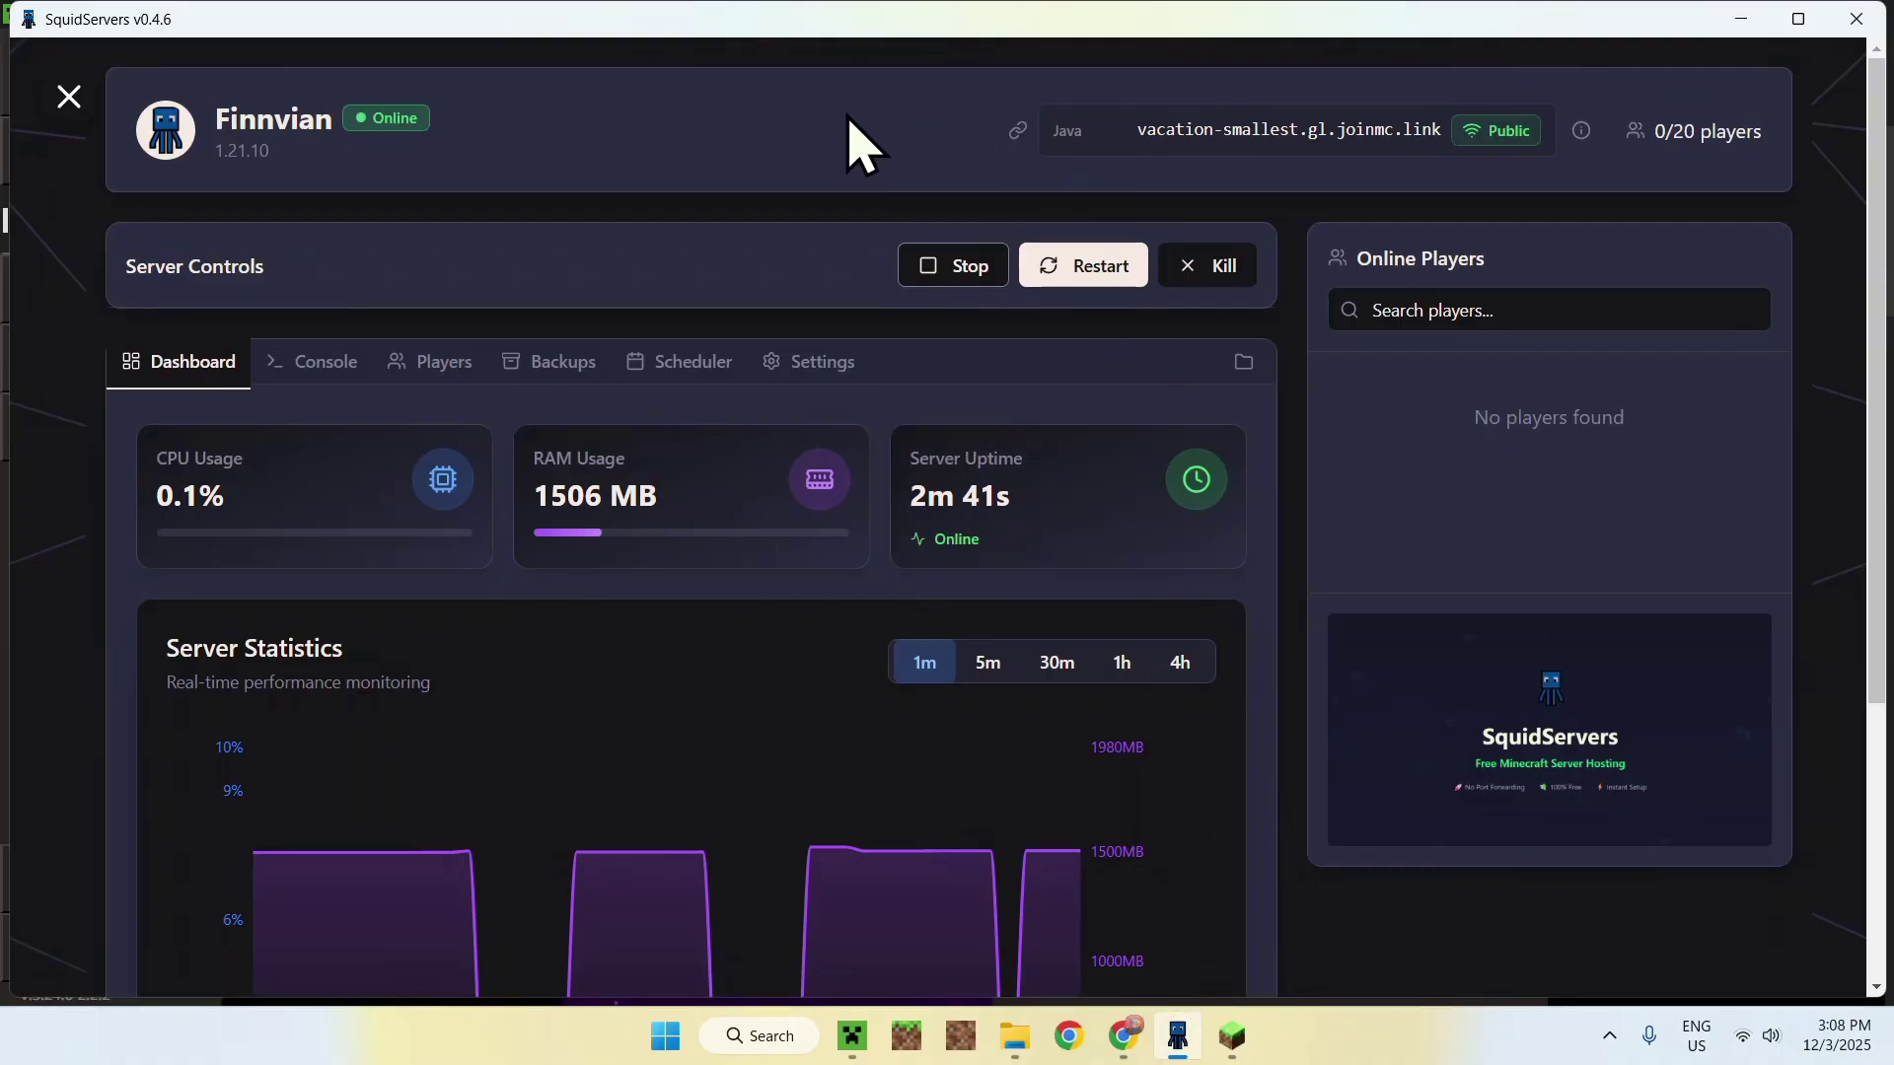
pyautogui.click(1144, 135)
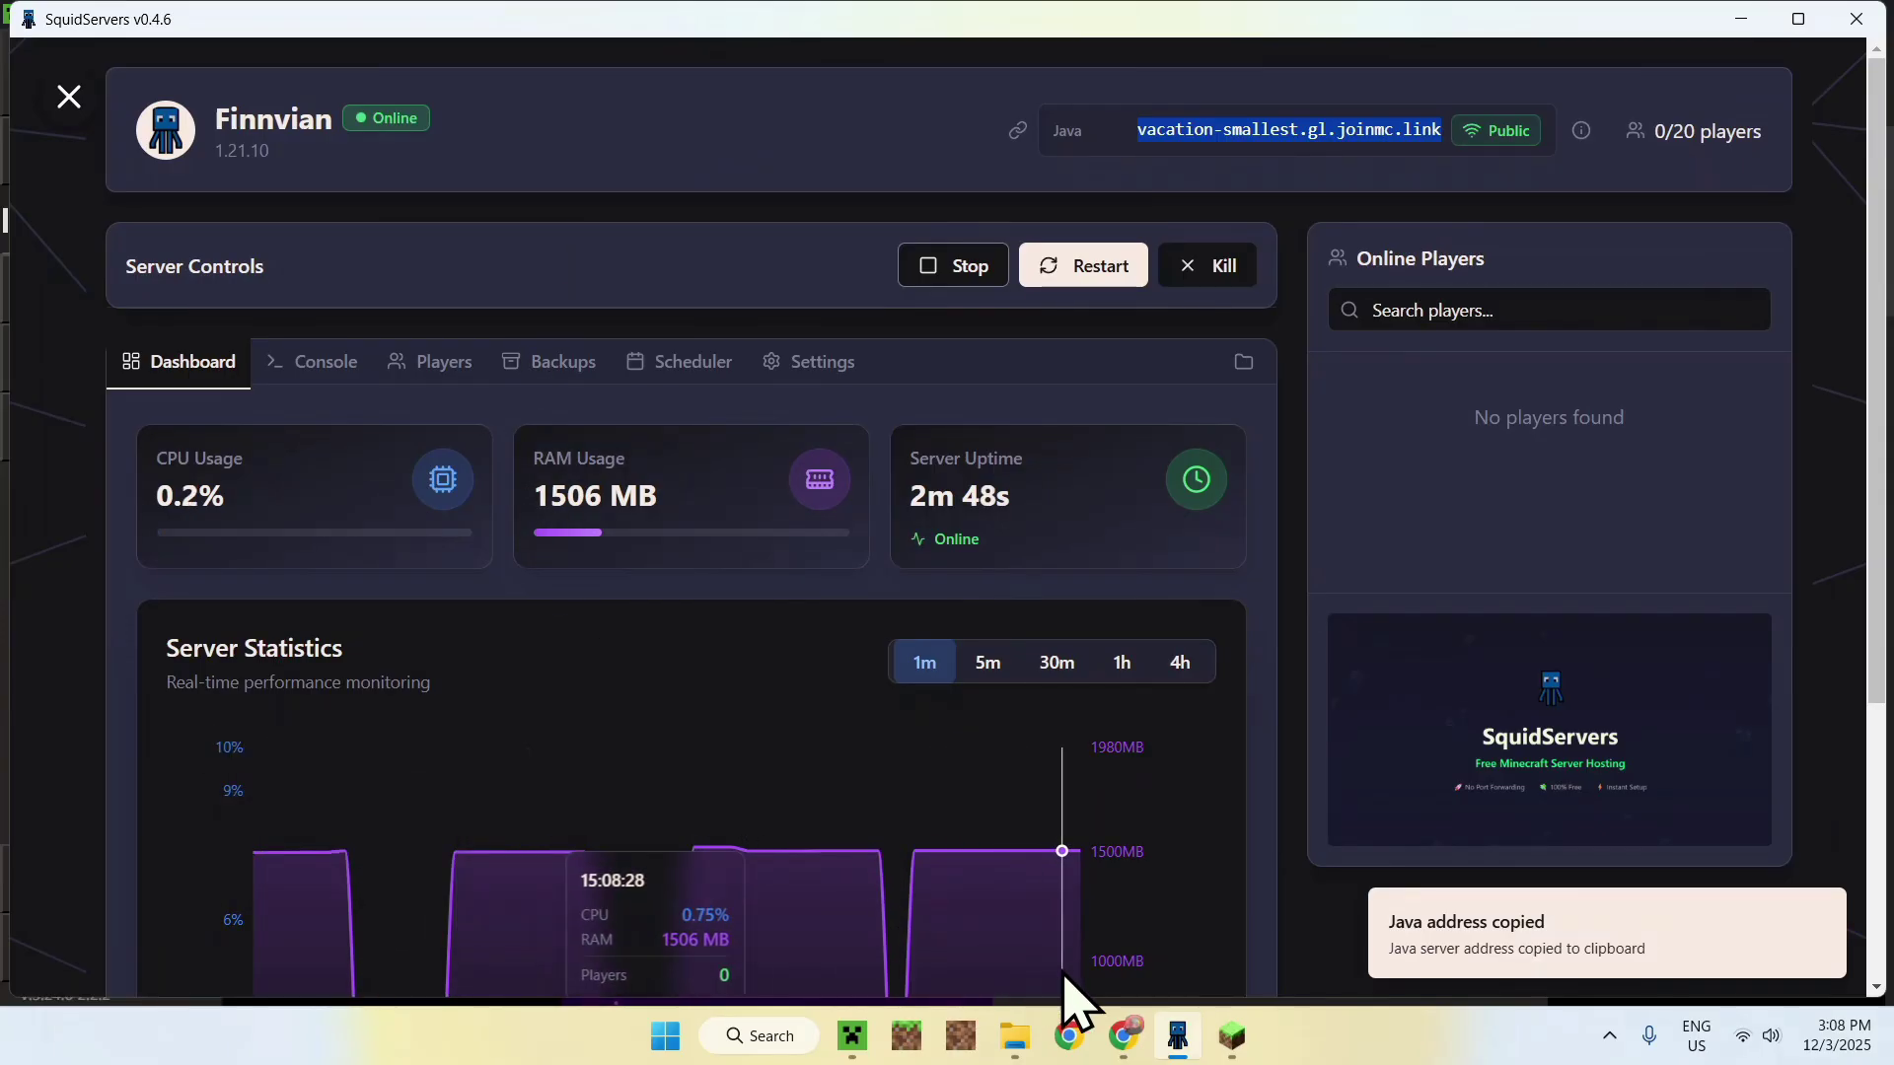
pyautogui.click(1229, 1034)
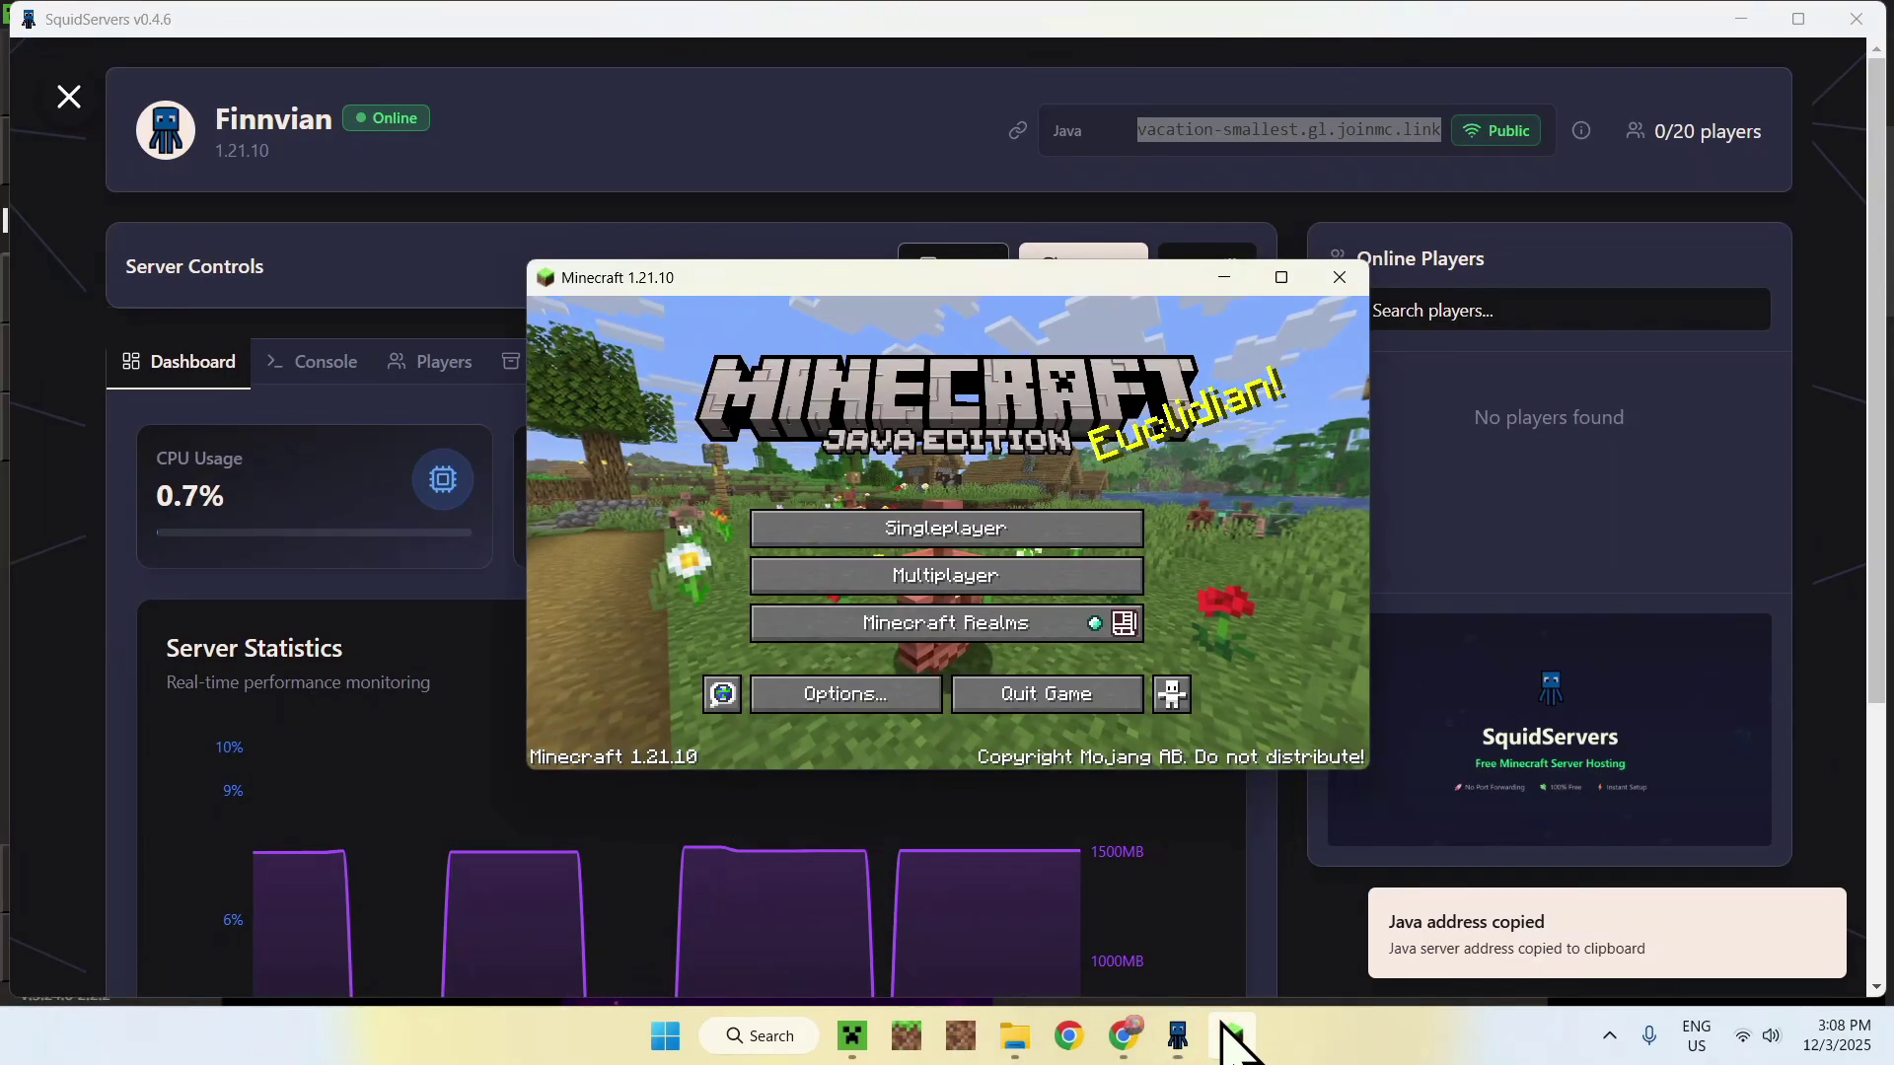
# - Add a multiplayer server 'Name' with the pasted address vacation-smallest.gl.joinmc.link
pyautogui.click(942, 584)
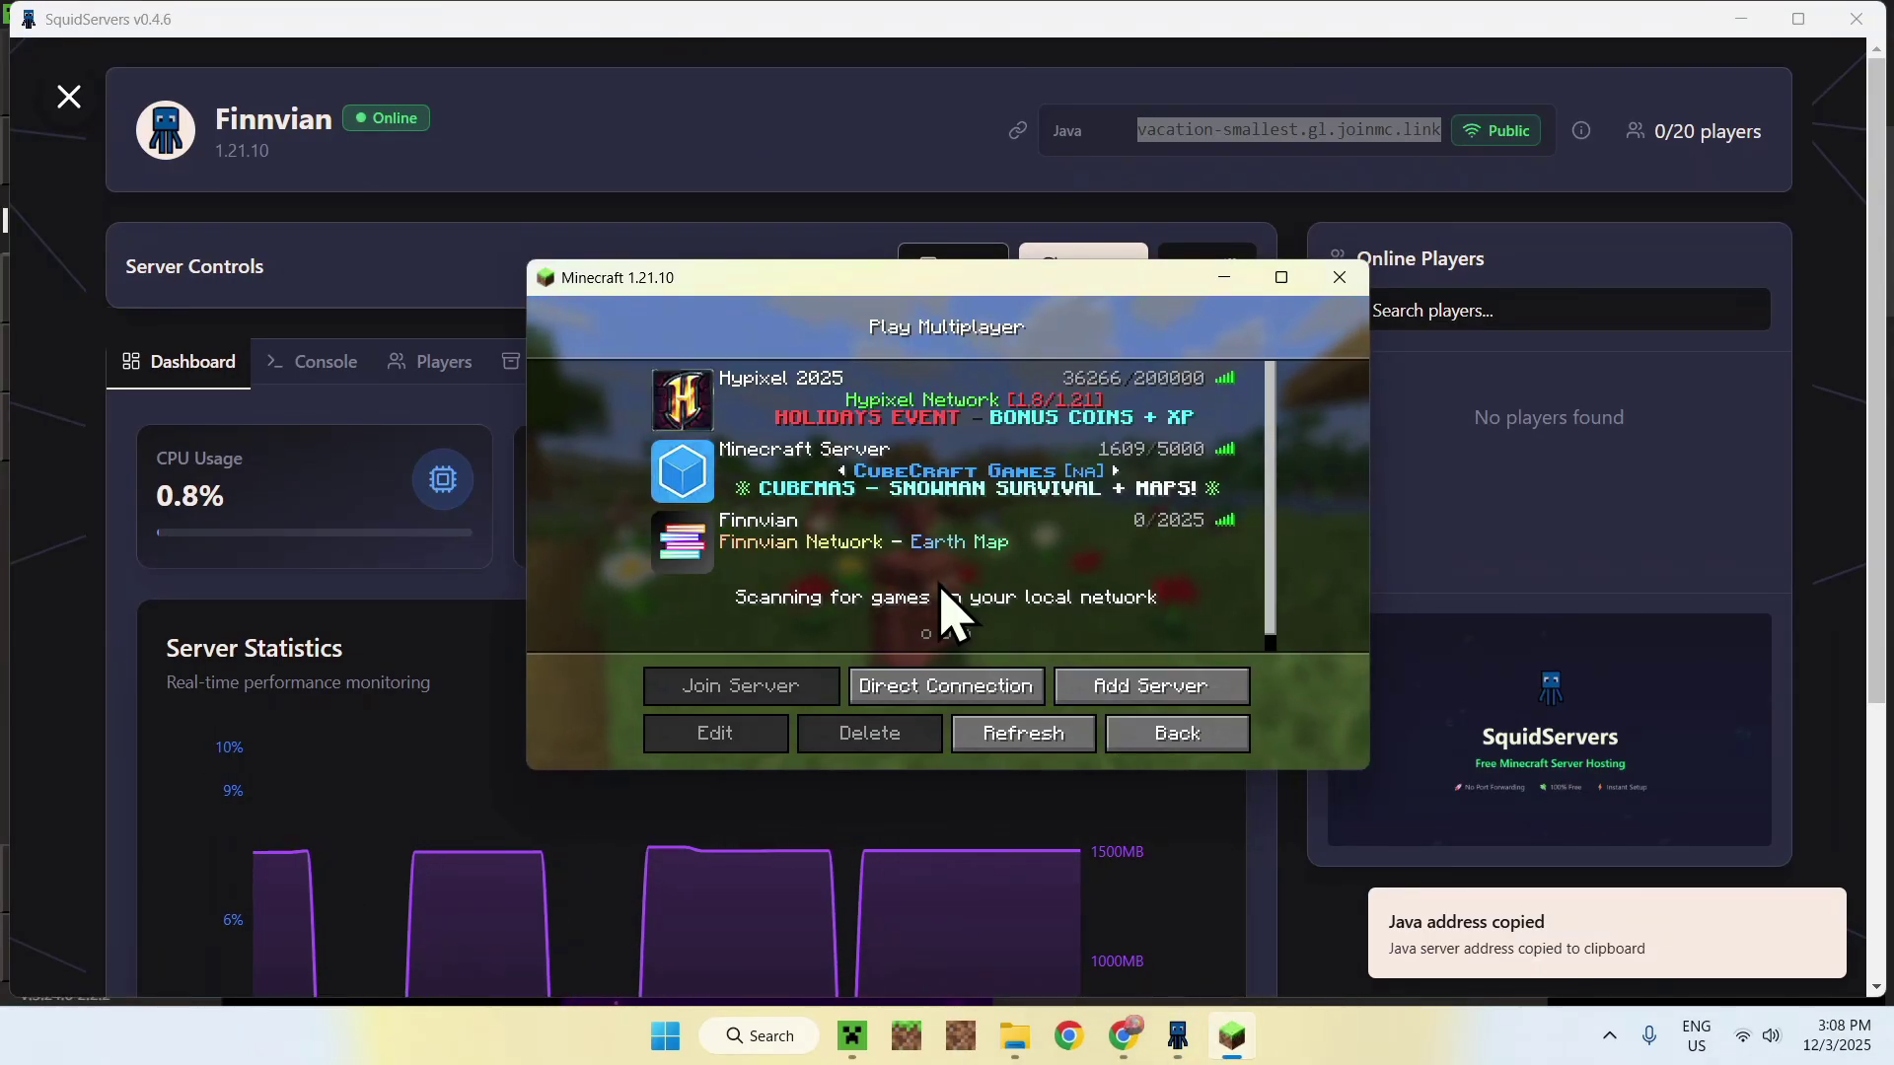
pyautogui.click(1144, 690)
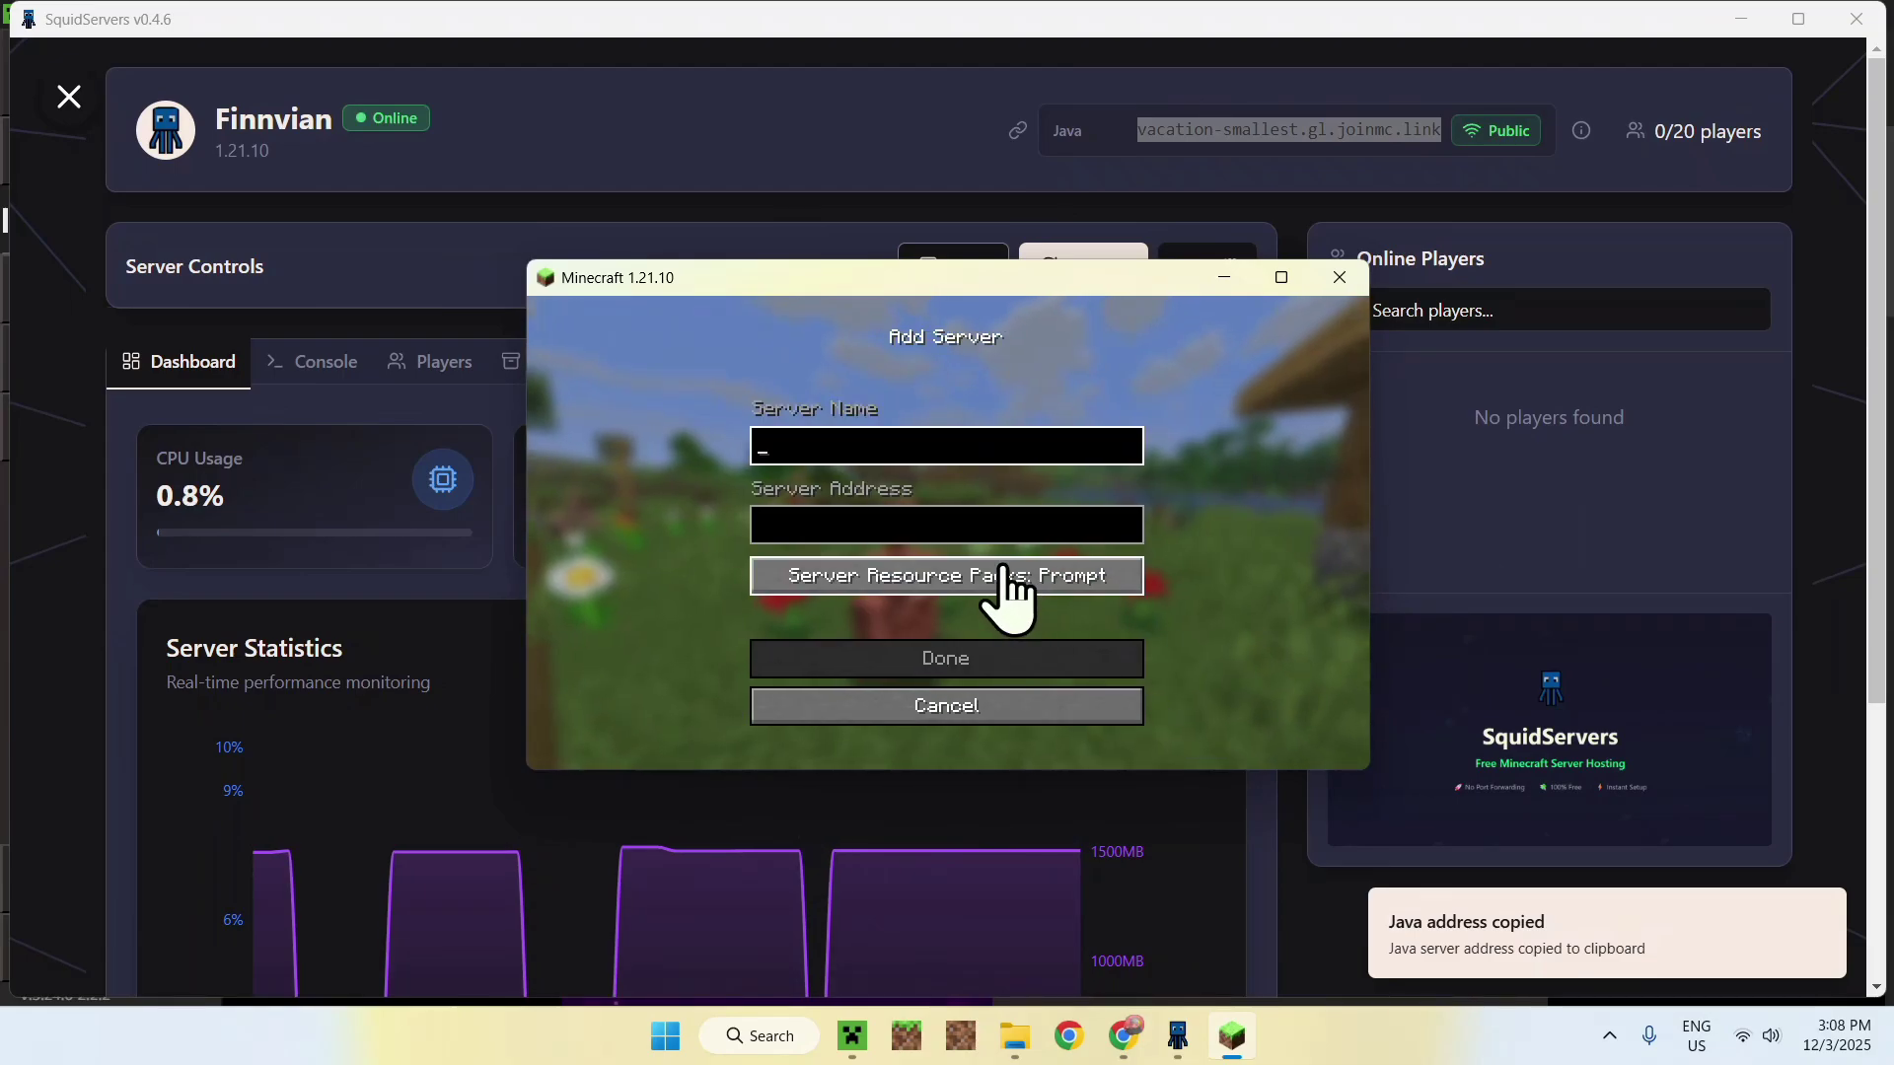
pyautogui.click(955, 524)
pyautogui.hotkey('ctrl', 'v')
pyautogui.click(837, 440)
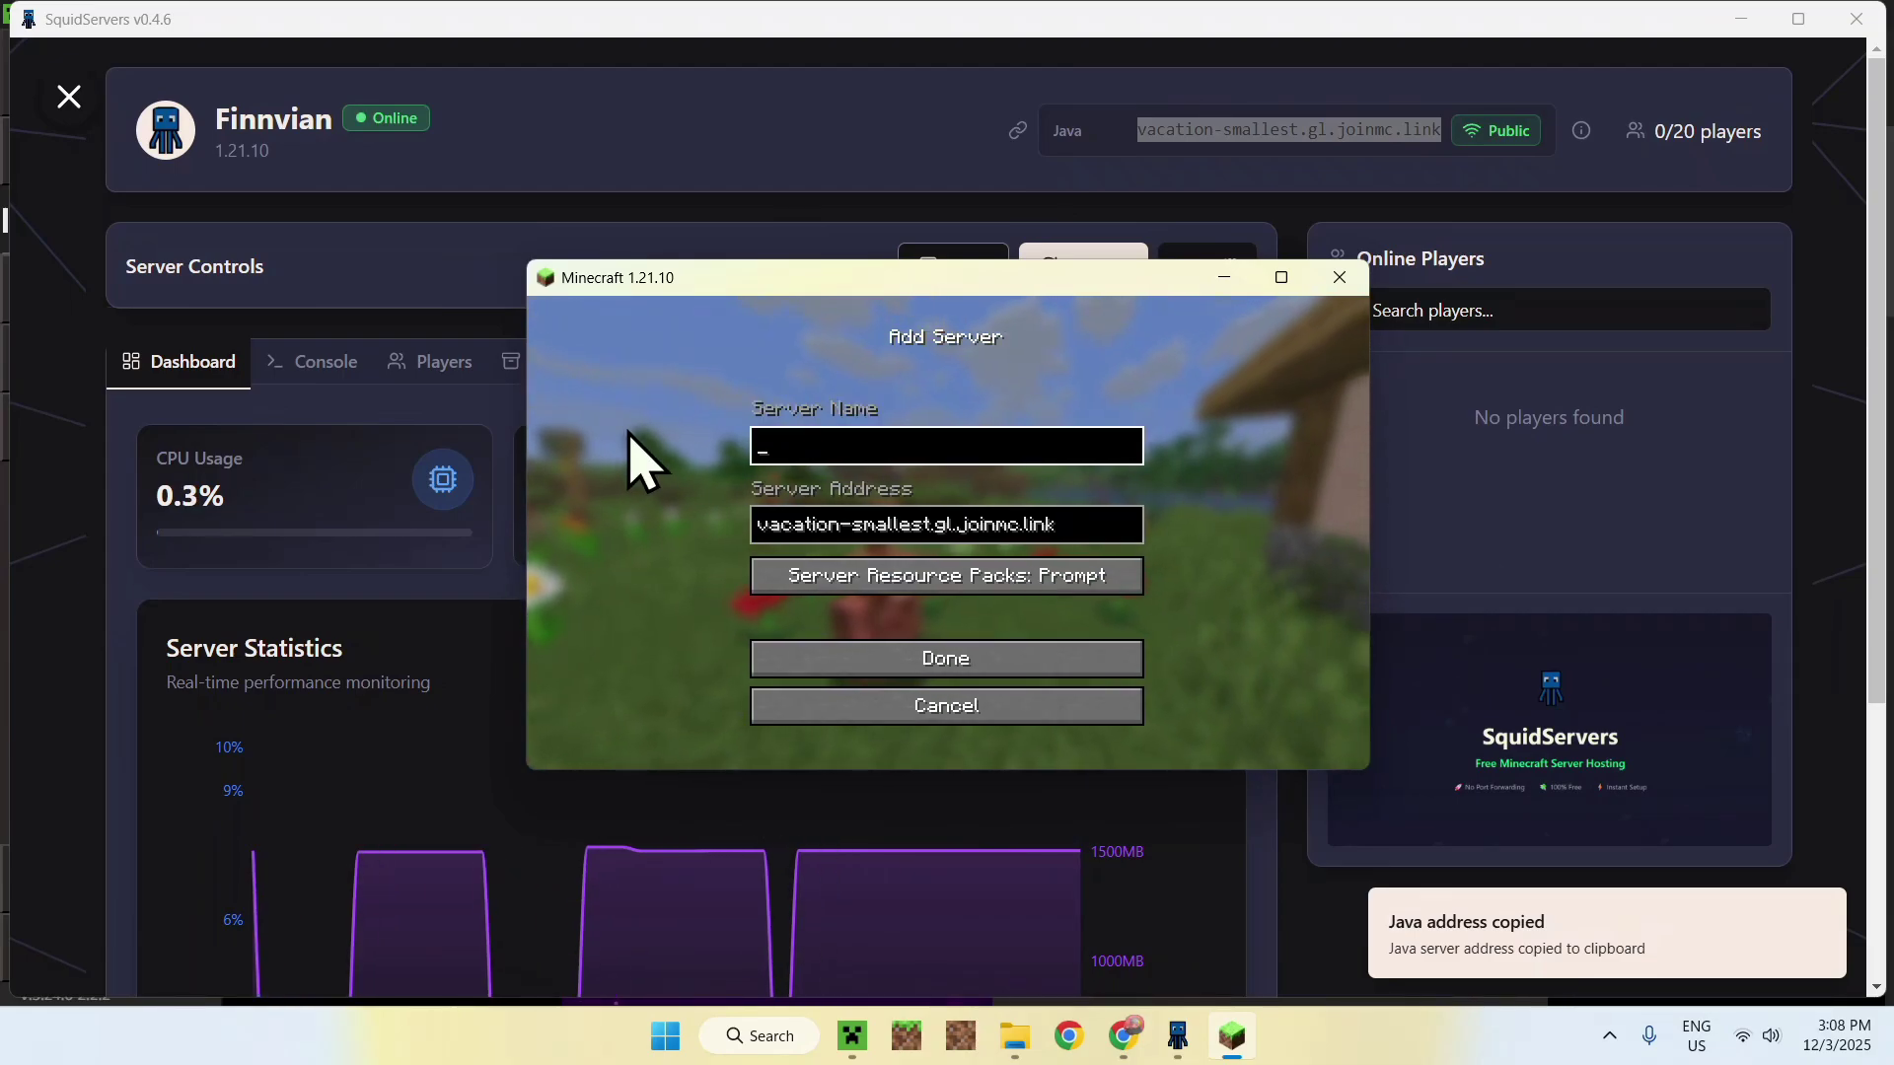
pyautogui.write('Name')
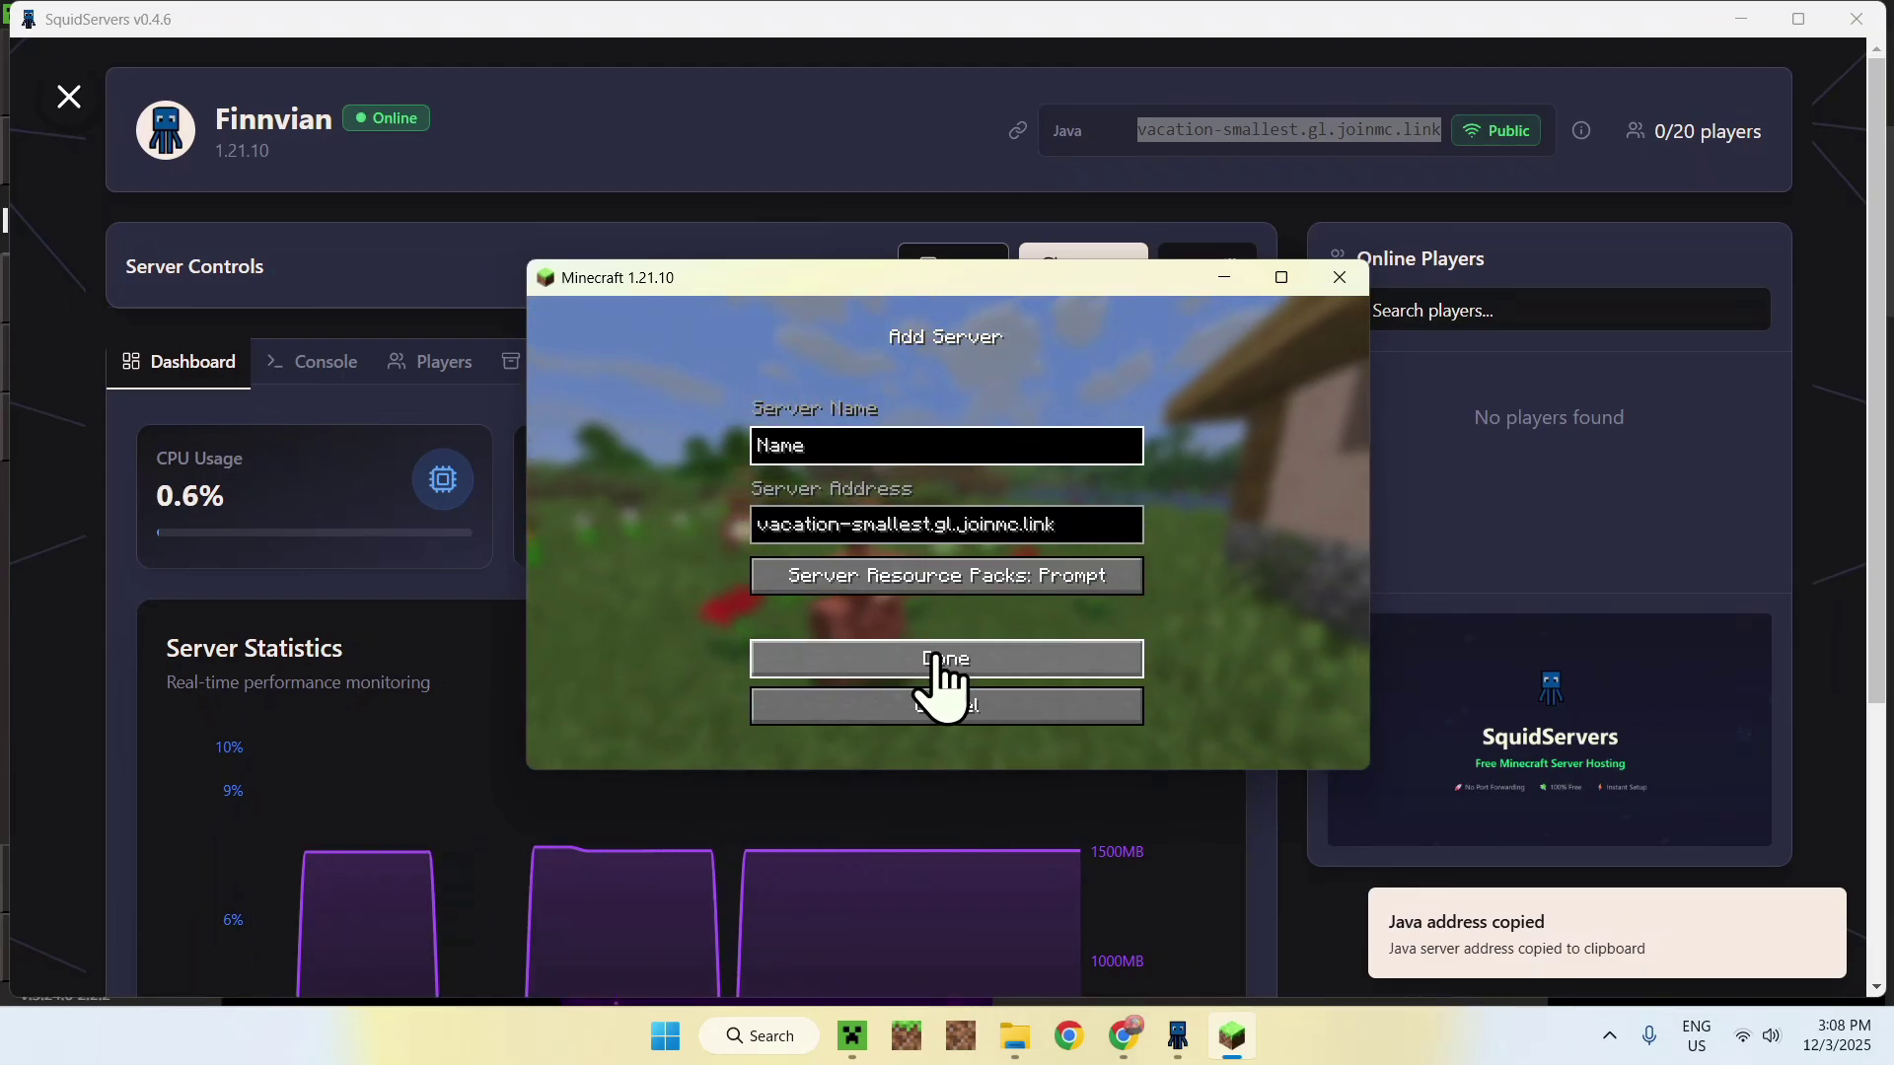
pyautogui.click(942, 660)
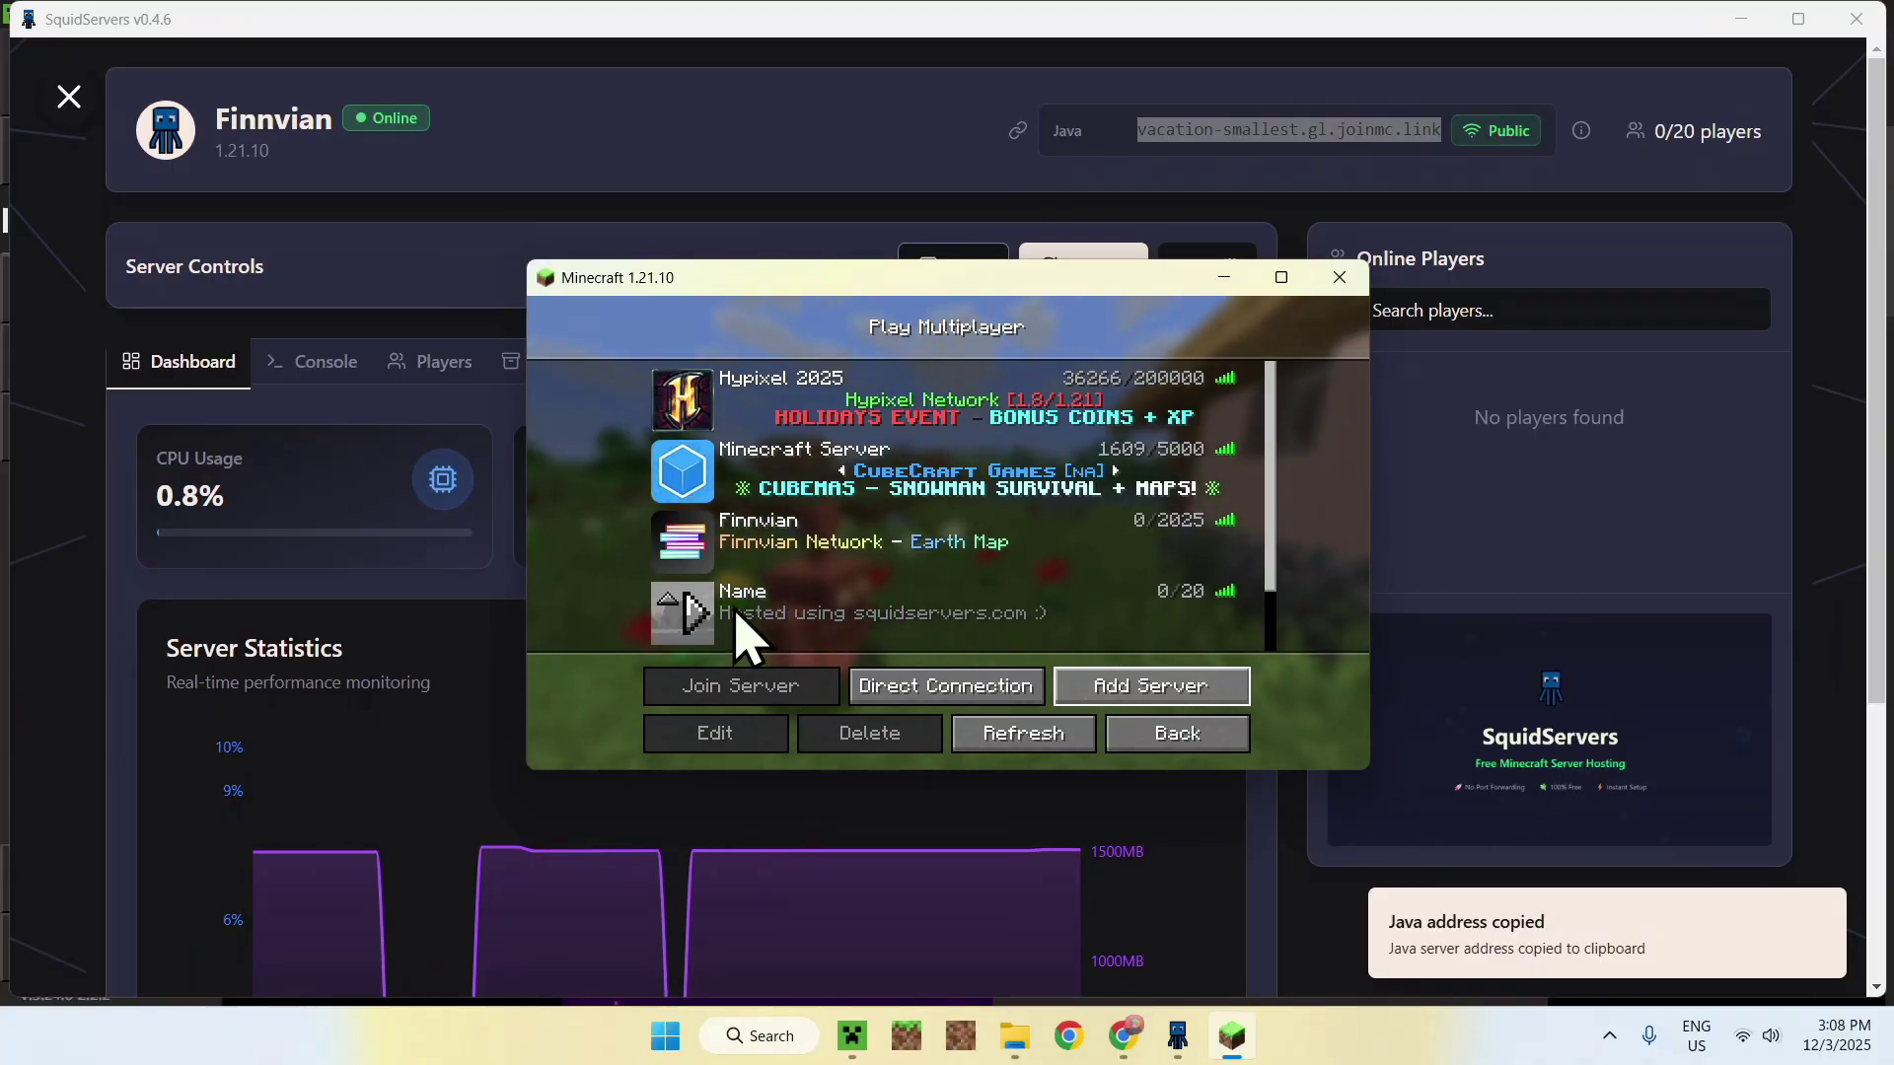
# - In SquidServers, adjust Finnvian's Server Settings, then return to the dashboard overview
pyautogui.click(483, 434)
pyautogui.click(799, 374)
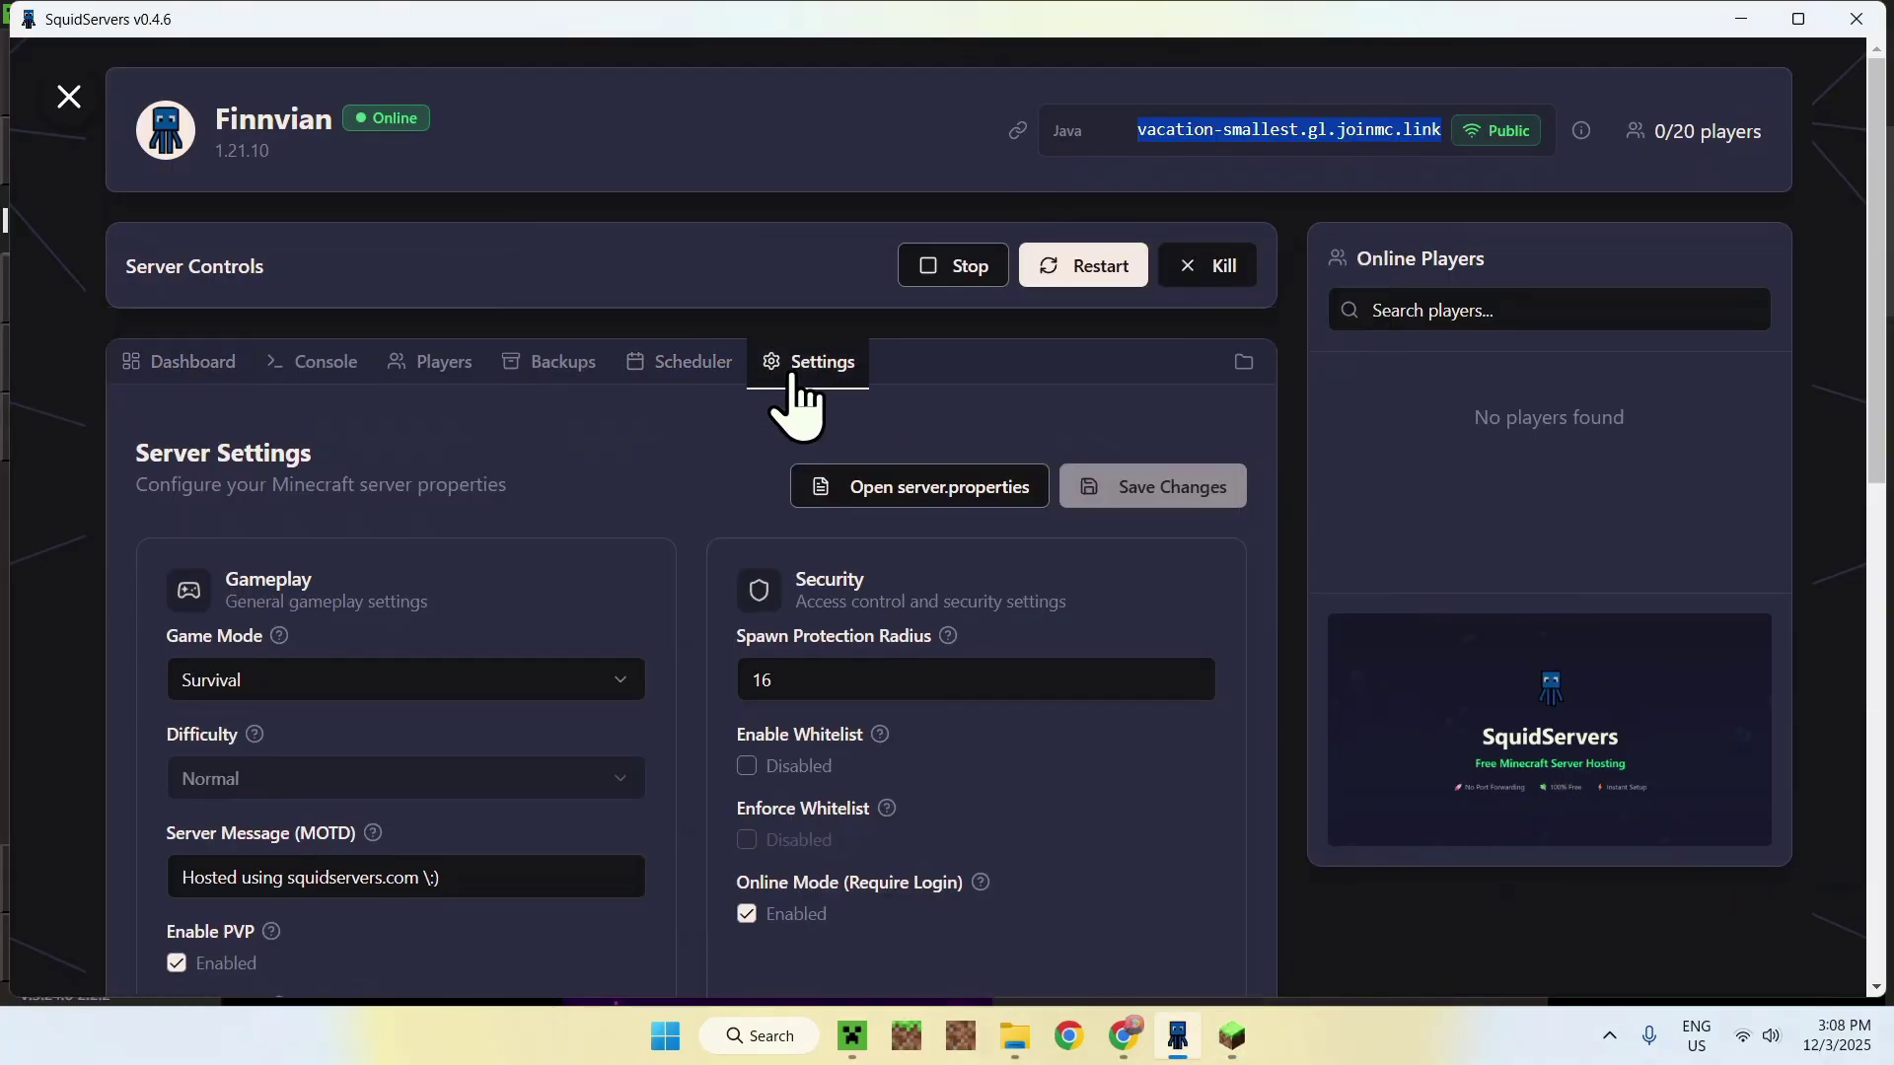
pyautogui.scroll(-2, 606, 617)
pyautogui.moveTo(441, 633); pyautogui.dragTo(138, 634)
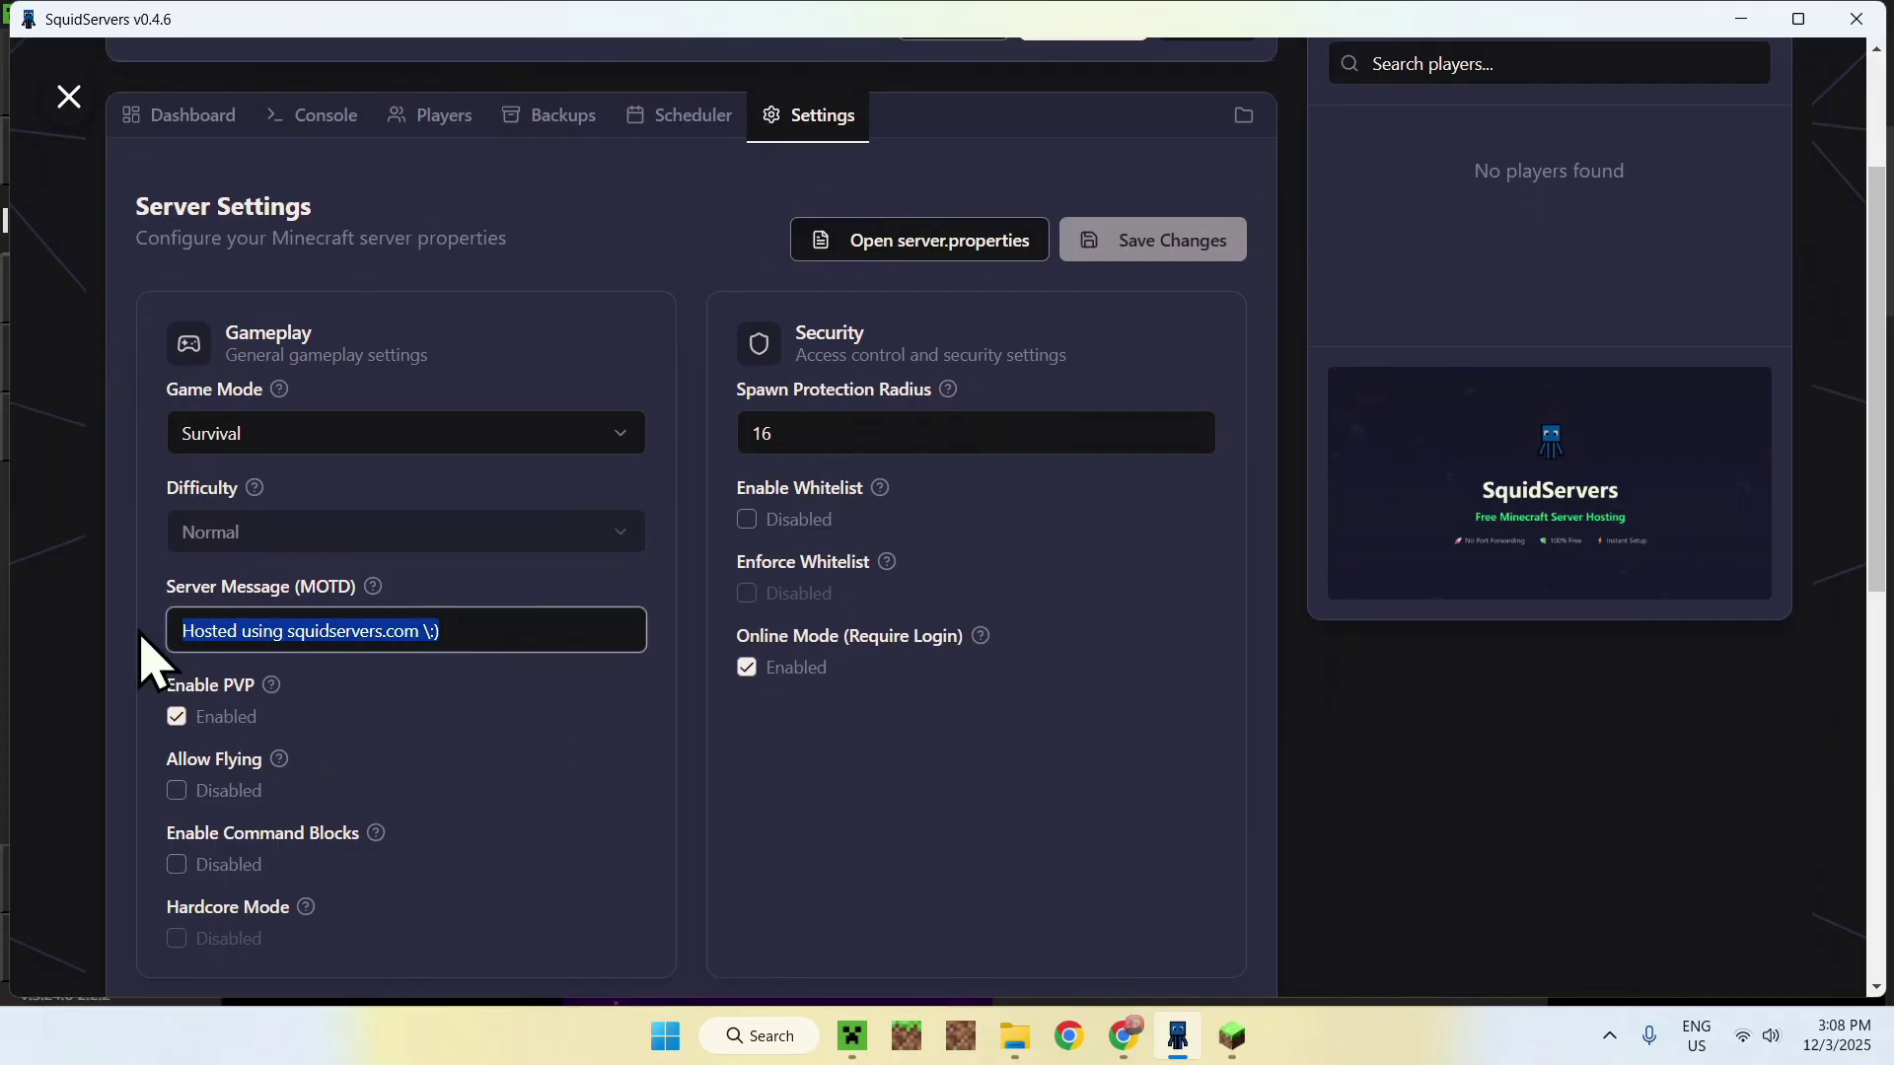
pyautogui.scroll(3, 65, 676)
pyautogui.click(148, 367)
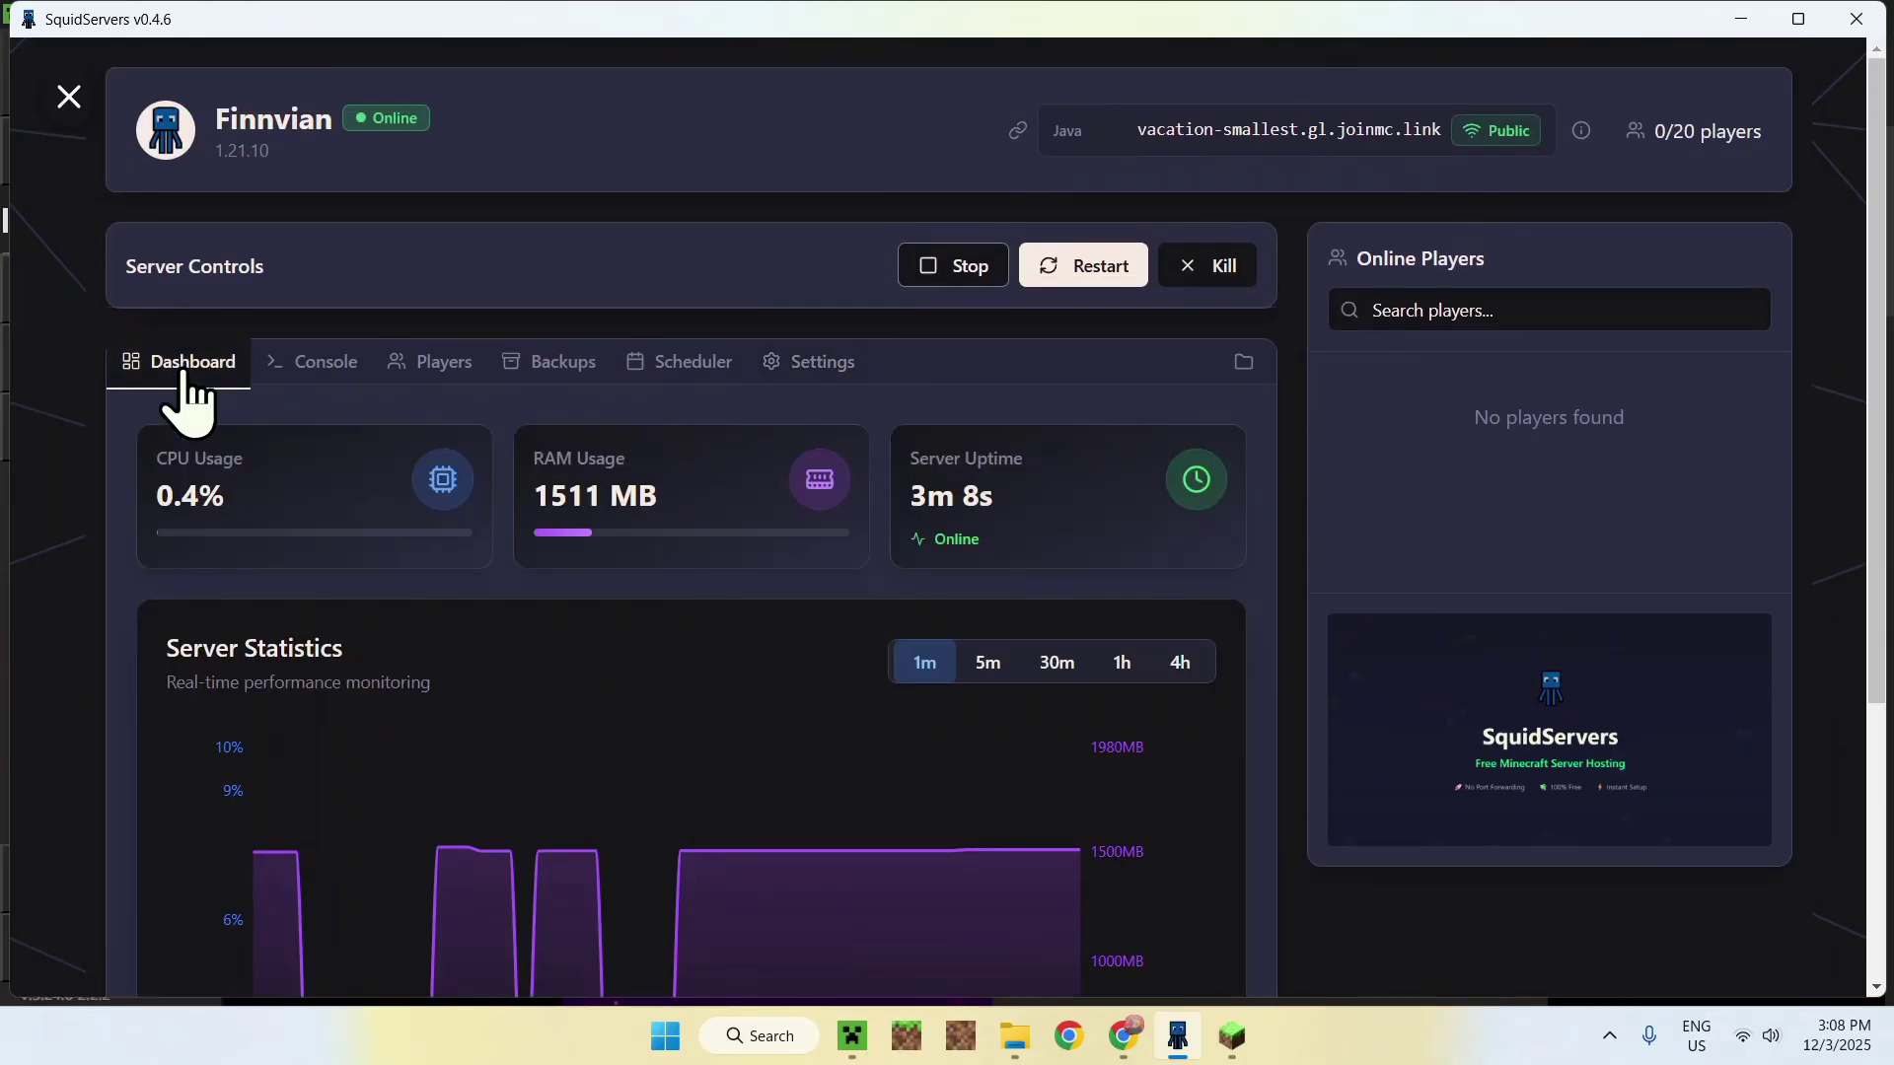
# - Join the vacation-smallest.gl.joinmc.link server, pause the game, and switch to SquidServers
pyautogui.click(1234, 1031)
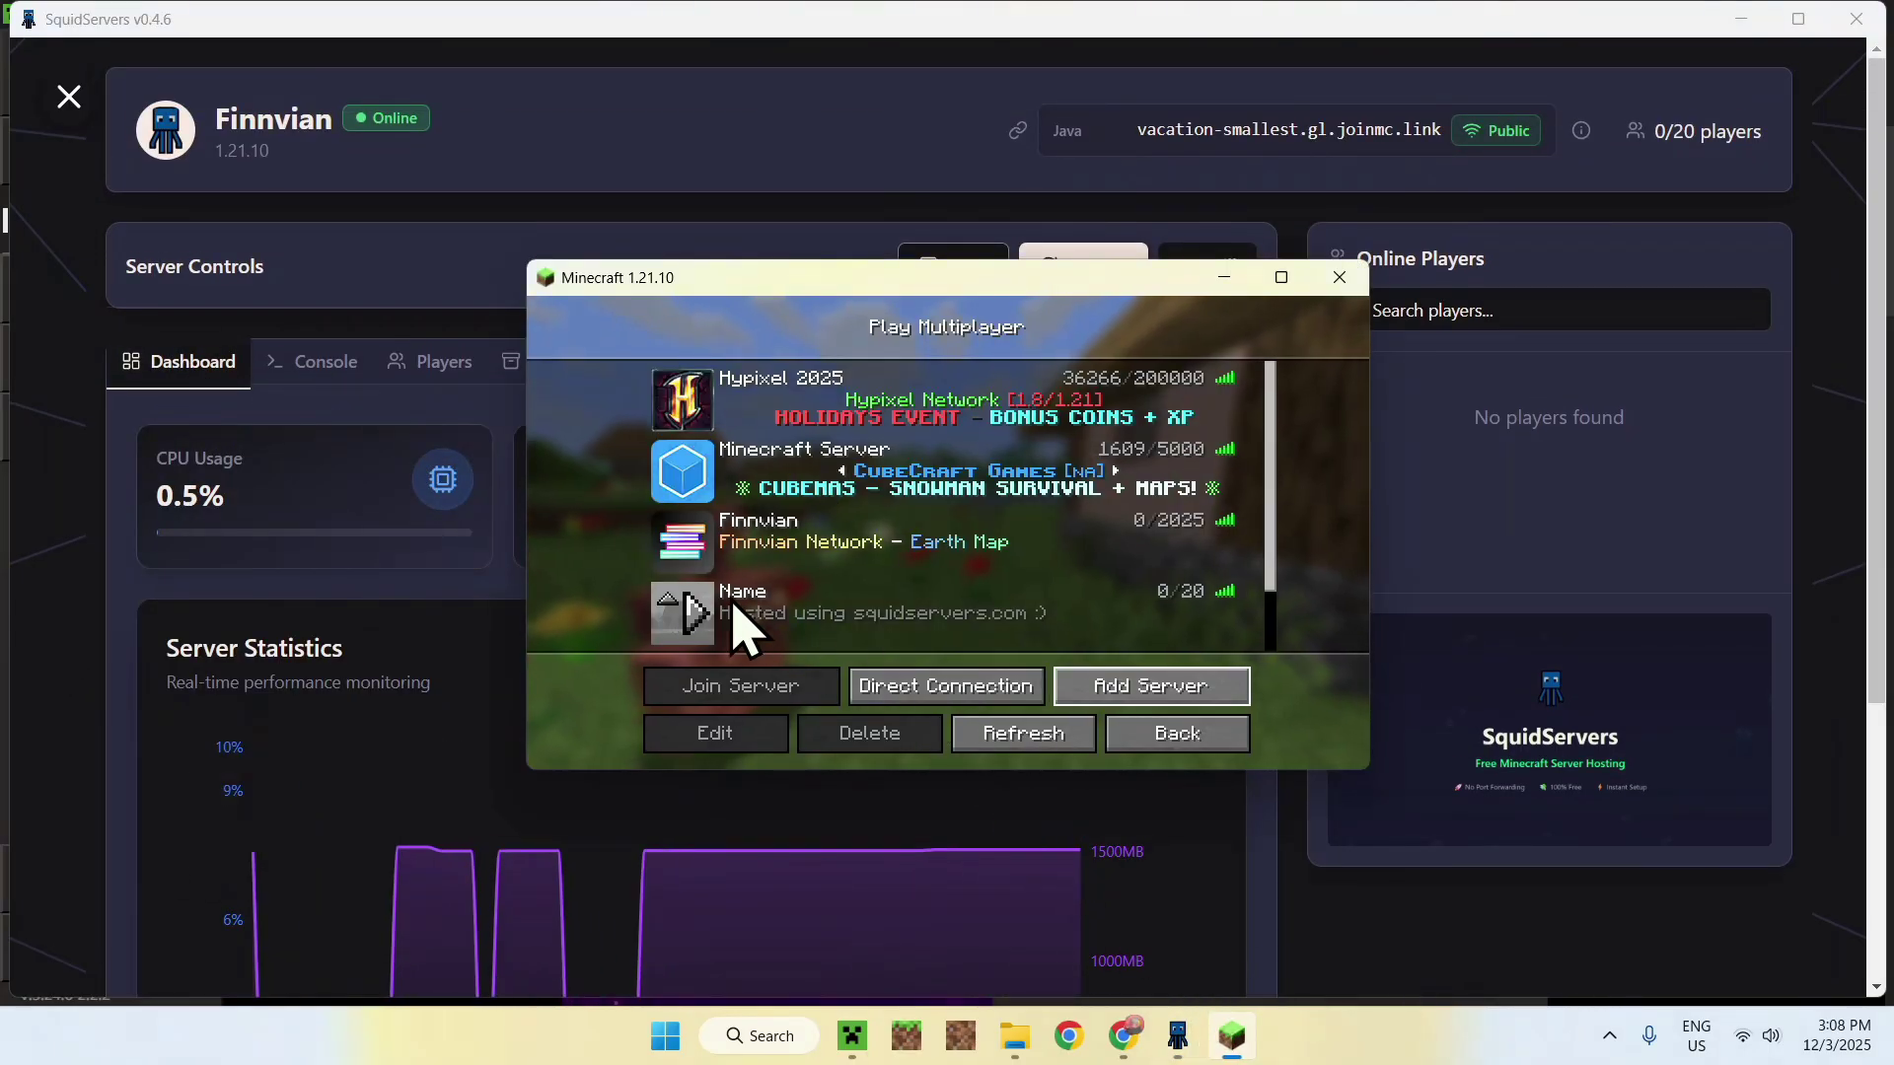
pyautogui.click(709, 639)
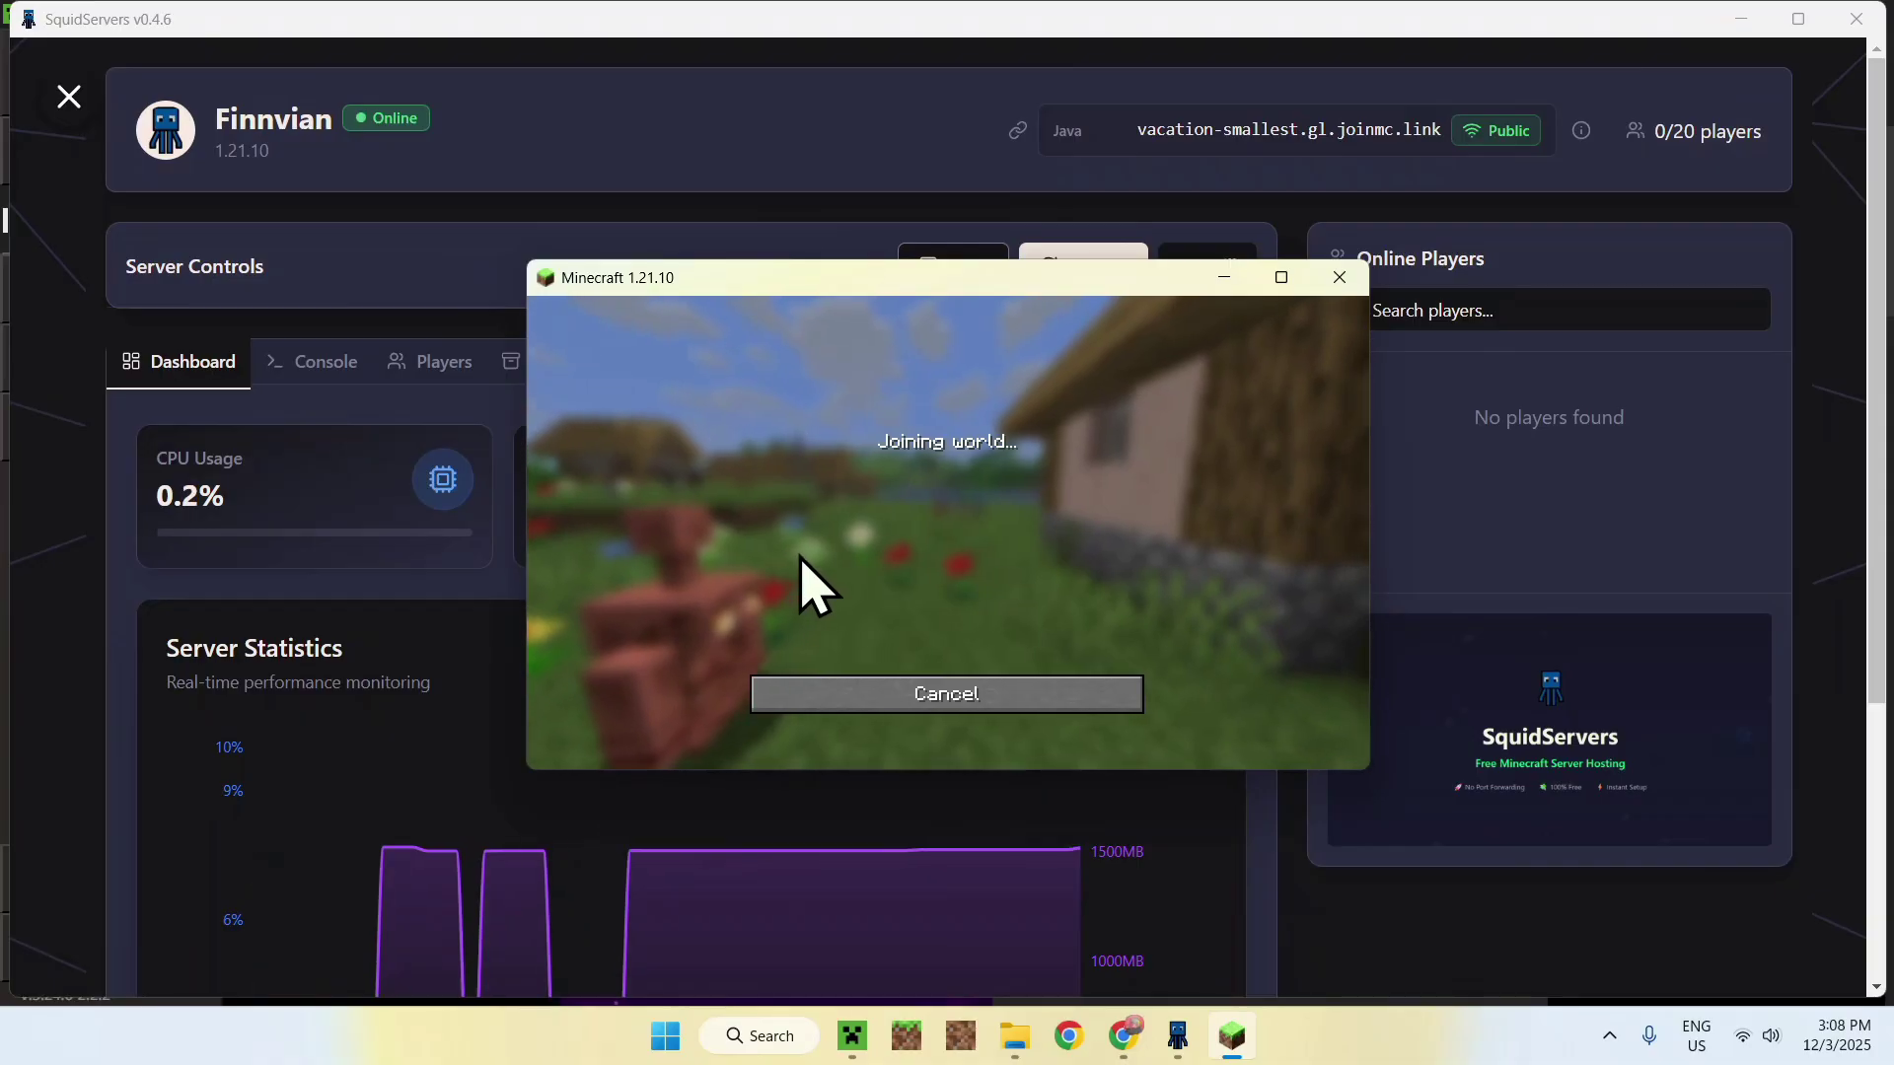
pyautogui.moveTo(903, 280); pyautogui.dragTo(829, 239)
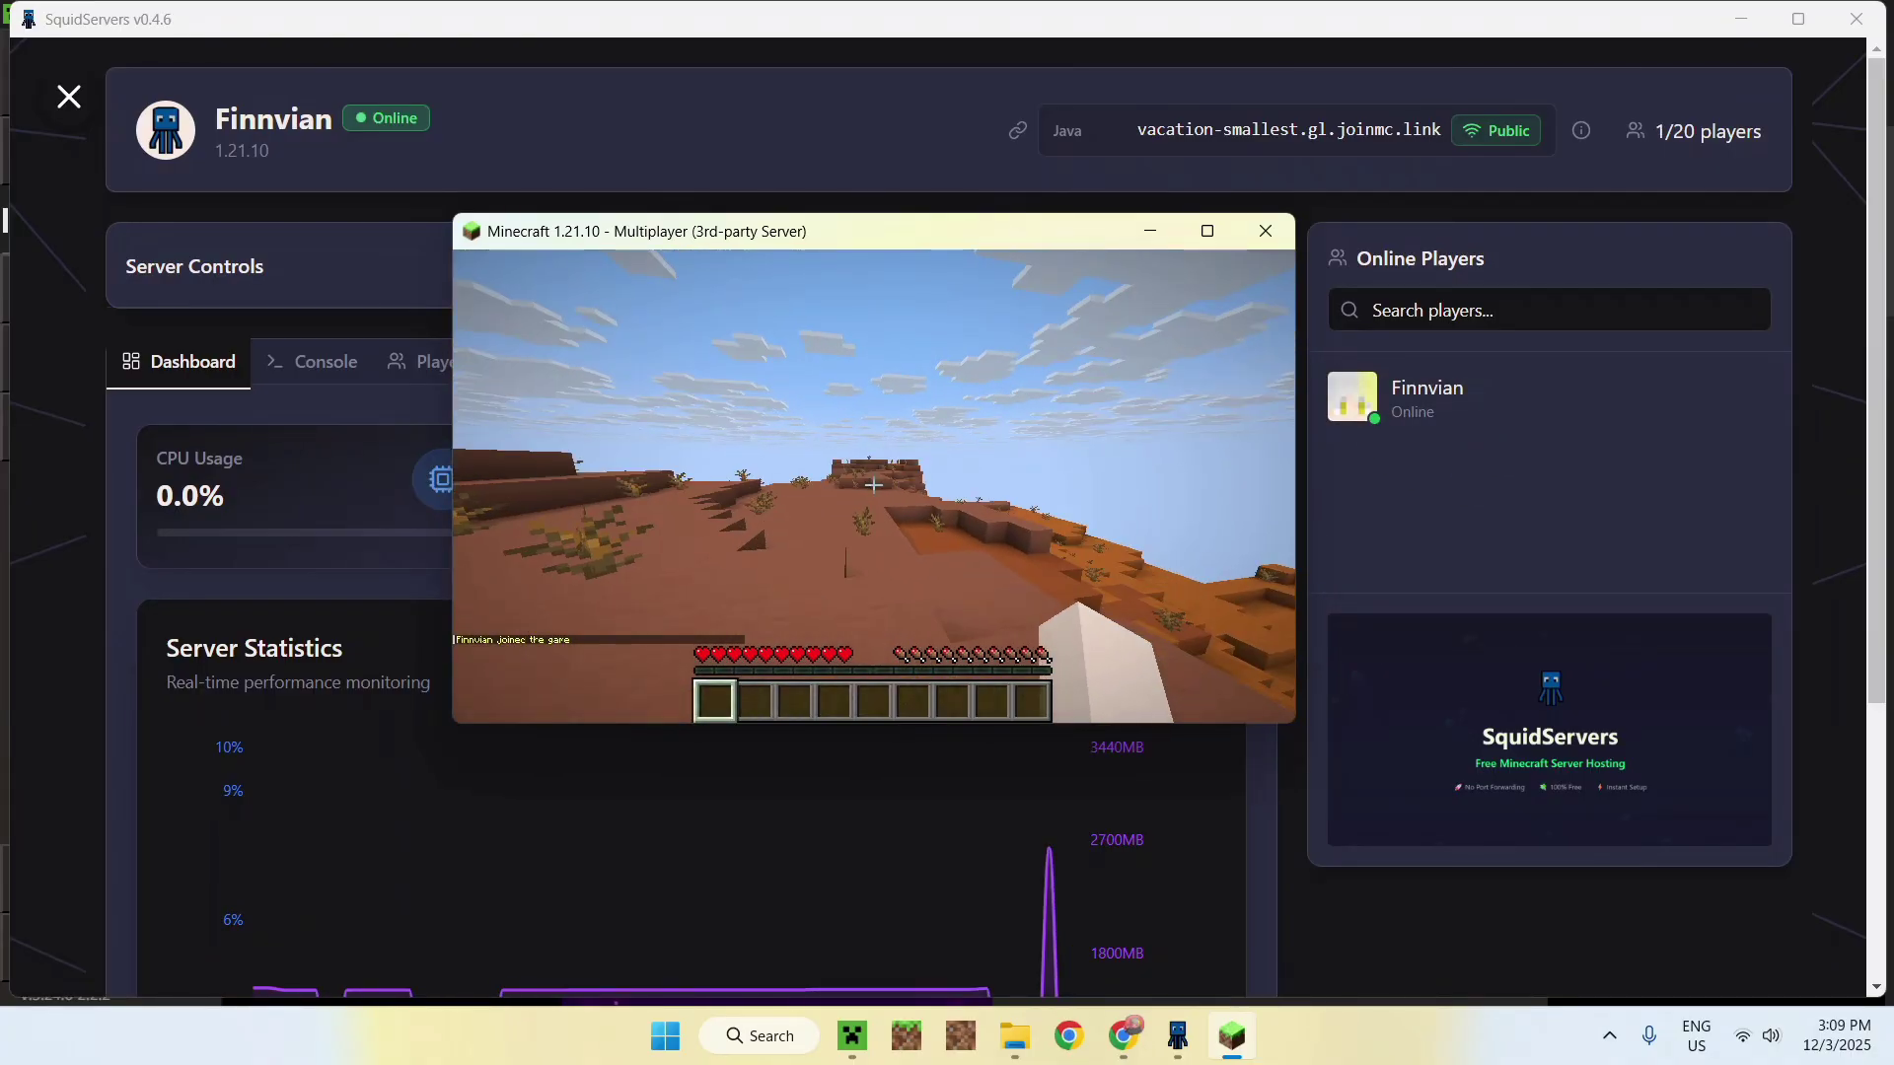
pyautogui.press('Escape')
pyautogui.click(1410, 424)
pyautogui.click(1410, 424)
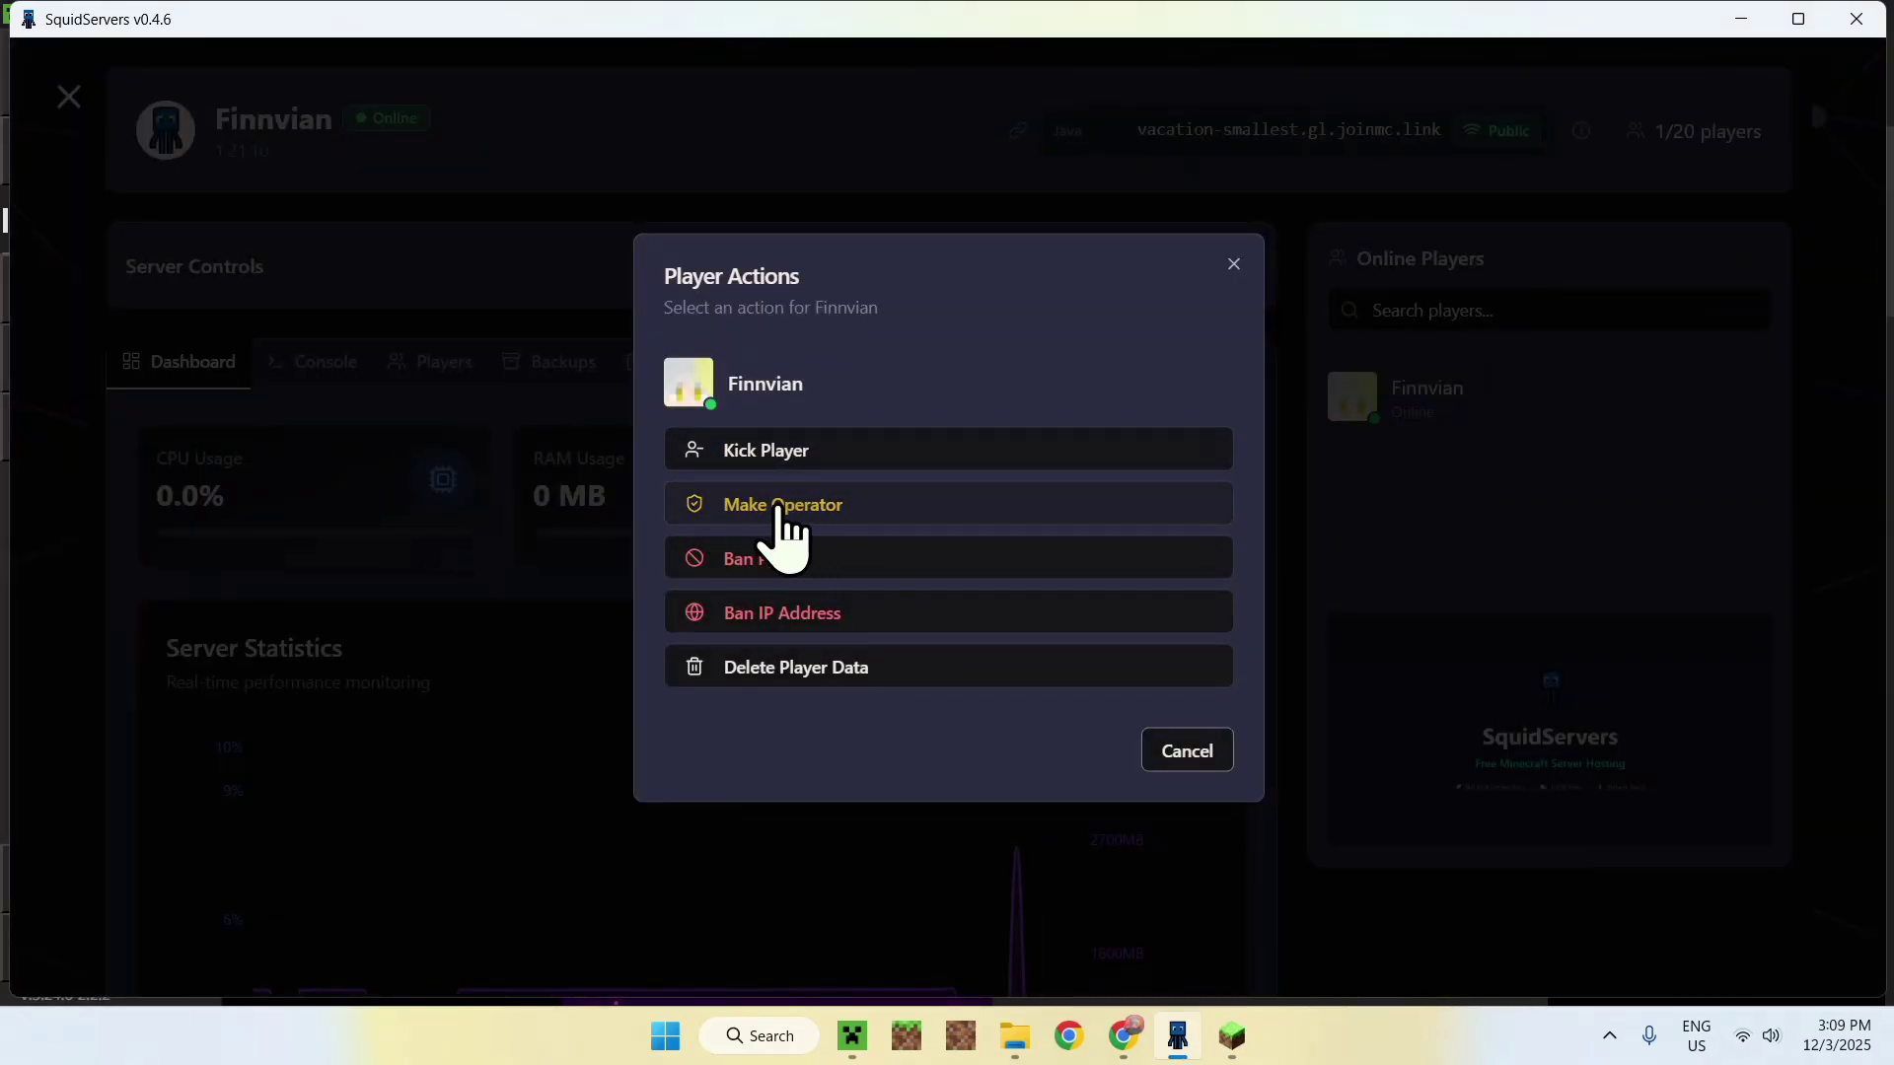
pyautogui.click(868, 522)
pyautogui.click(1179, 621)
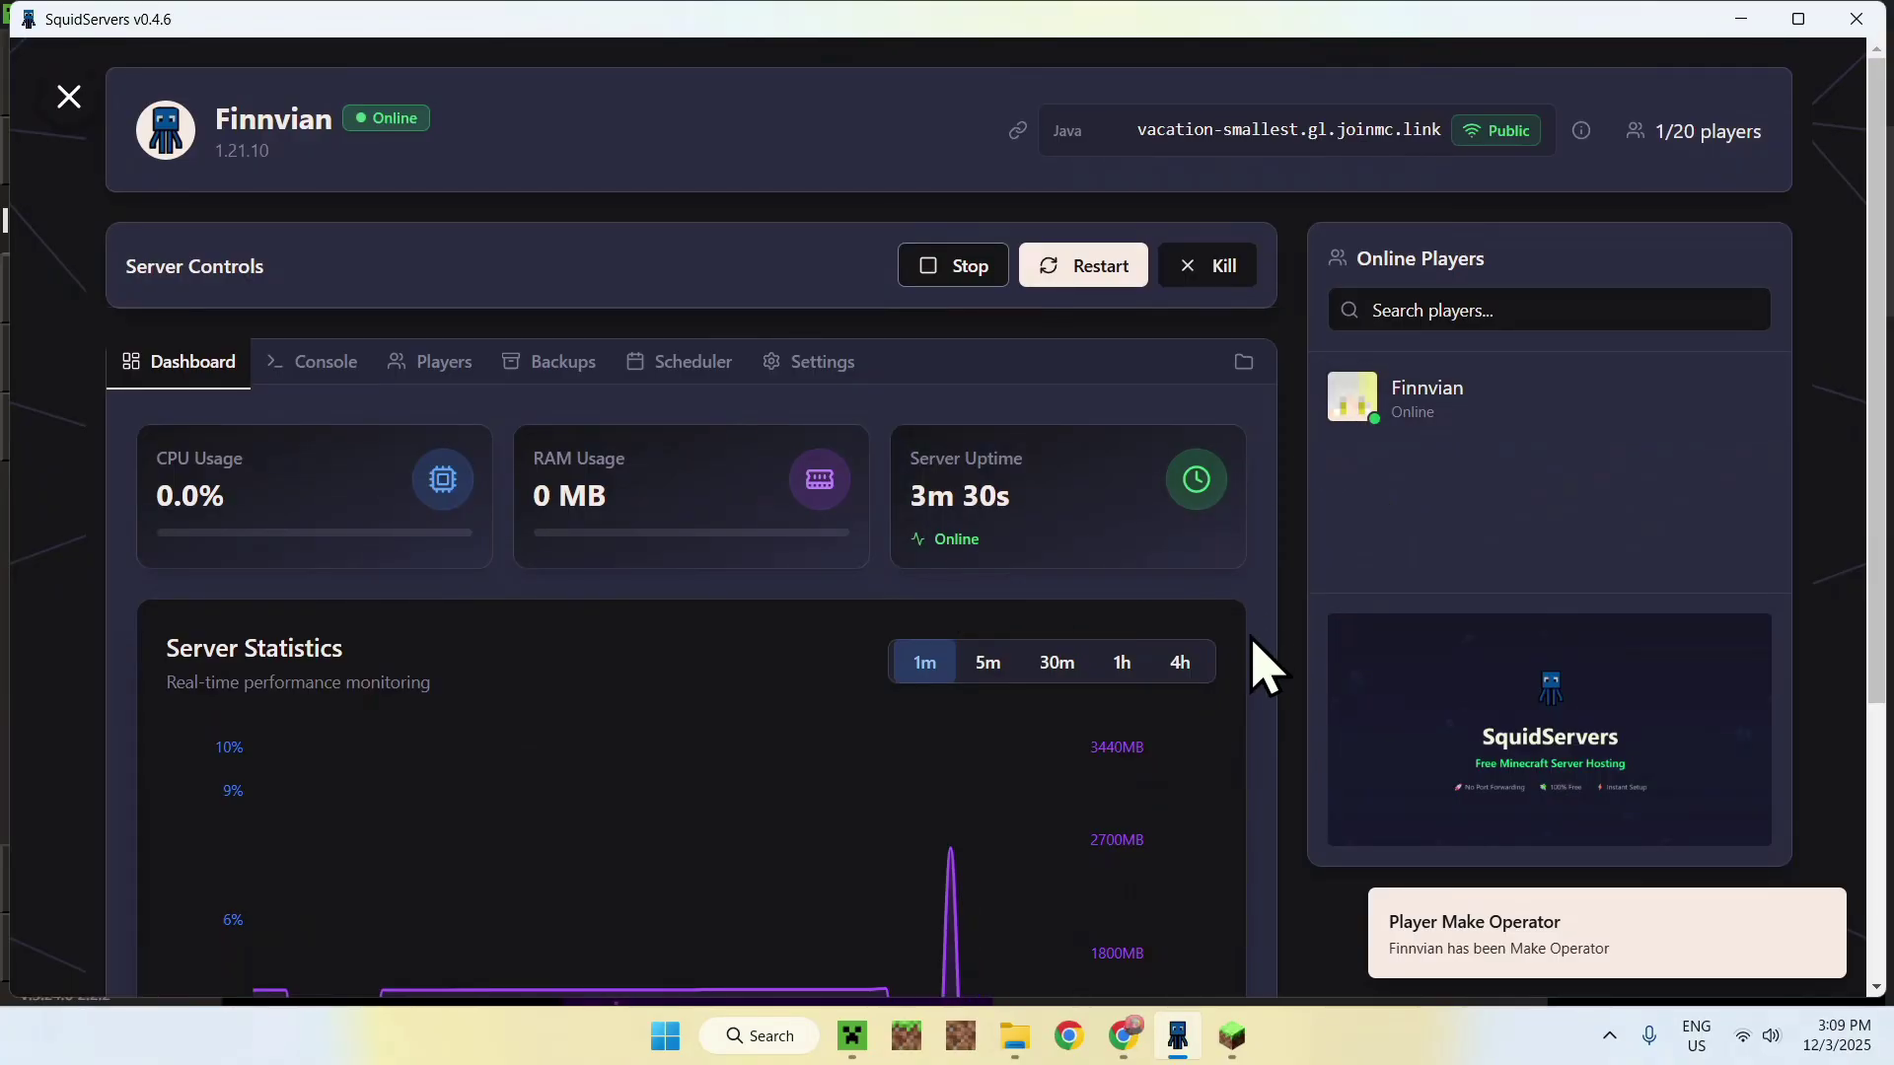
pyautogui.click(1231, 1034)
# - Switch the player to Creative mode with the /gamemode creative chat command
pyautogui.press('Escape')
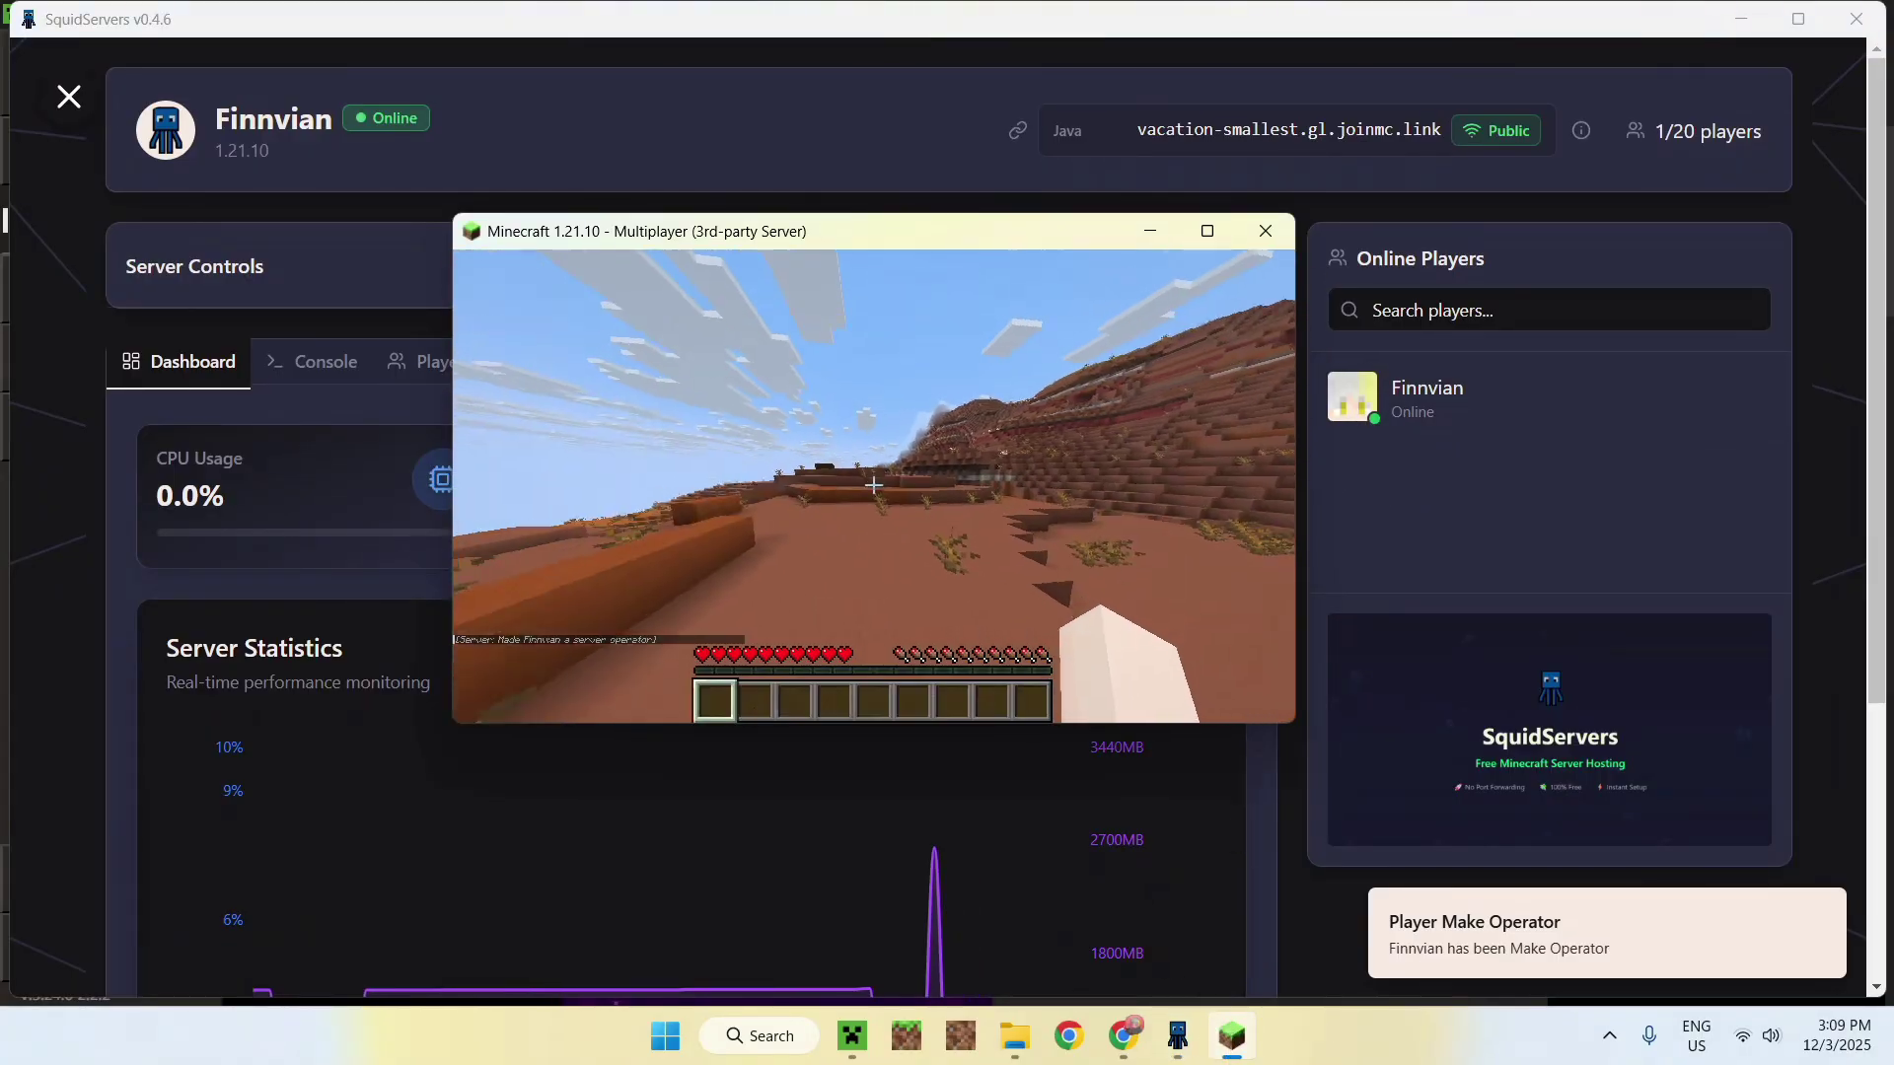
pyautogui.press('/')
pyautogui.write('gamemode creative')
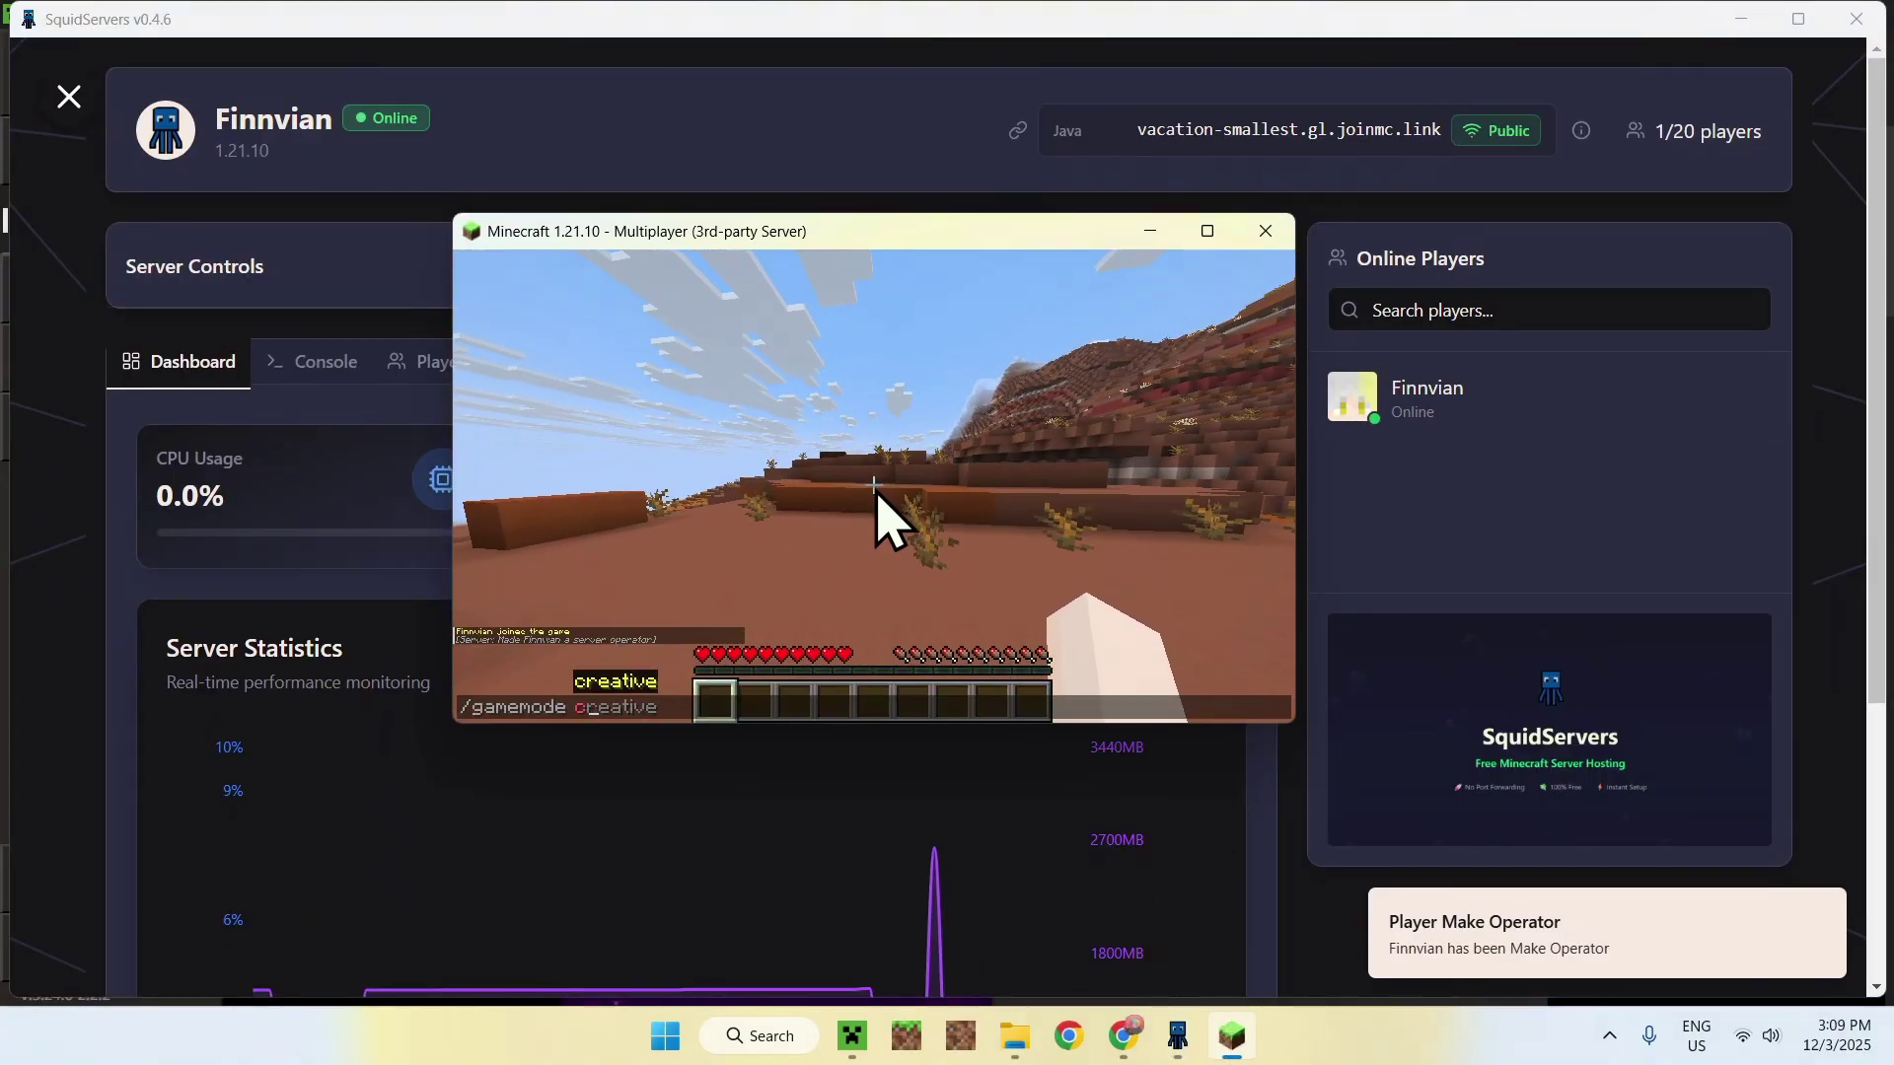
pyautogui.press('Return')
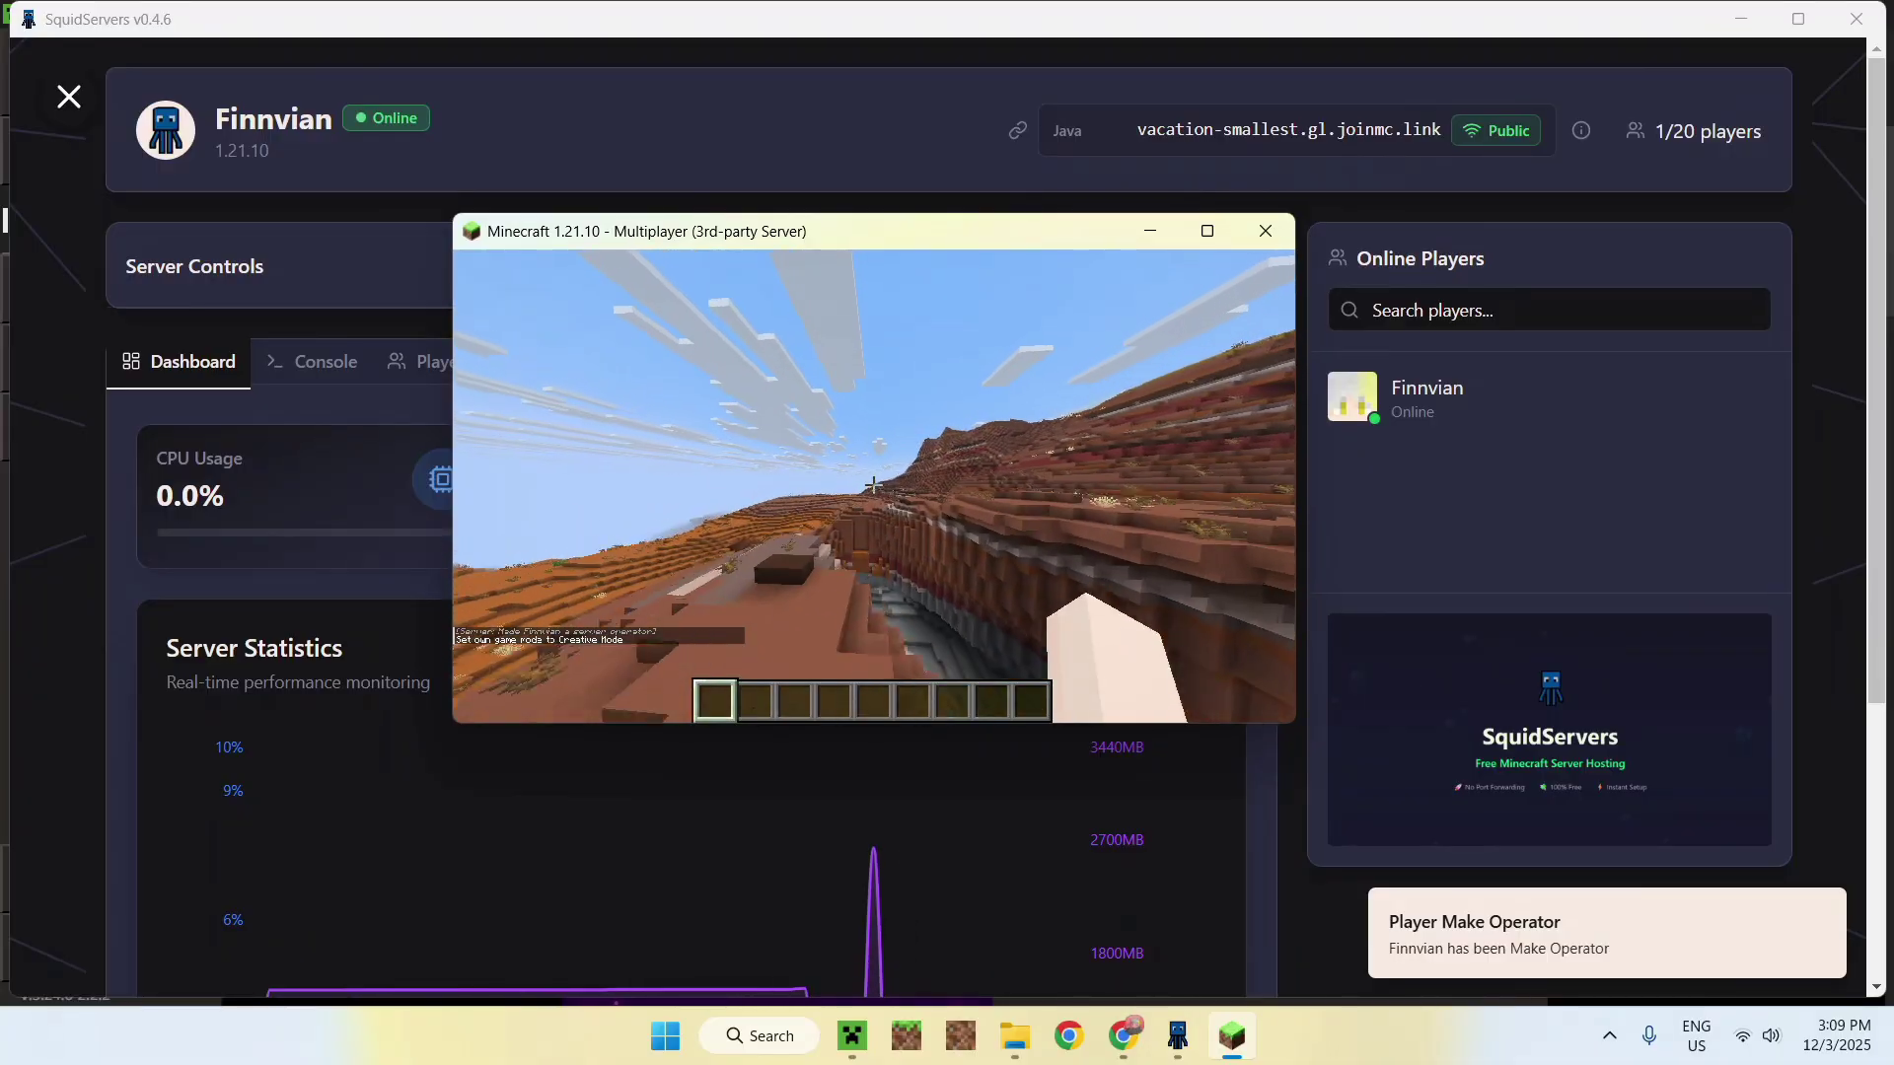
# - Copy the server's Java address from SquidServers
pyautogui.press('w')
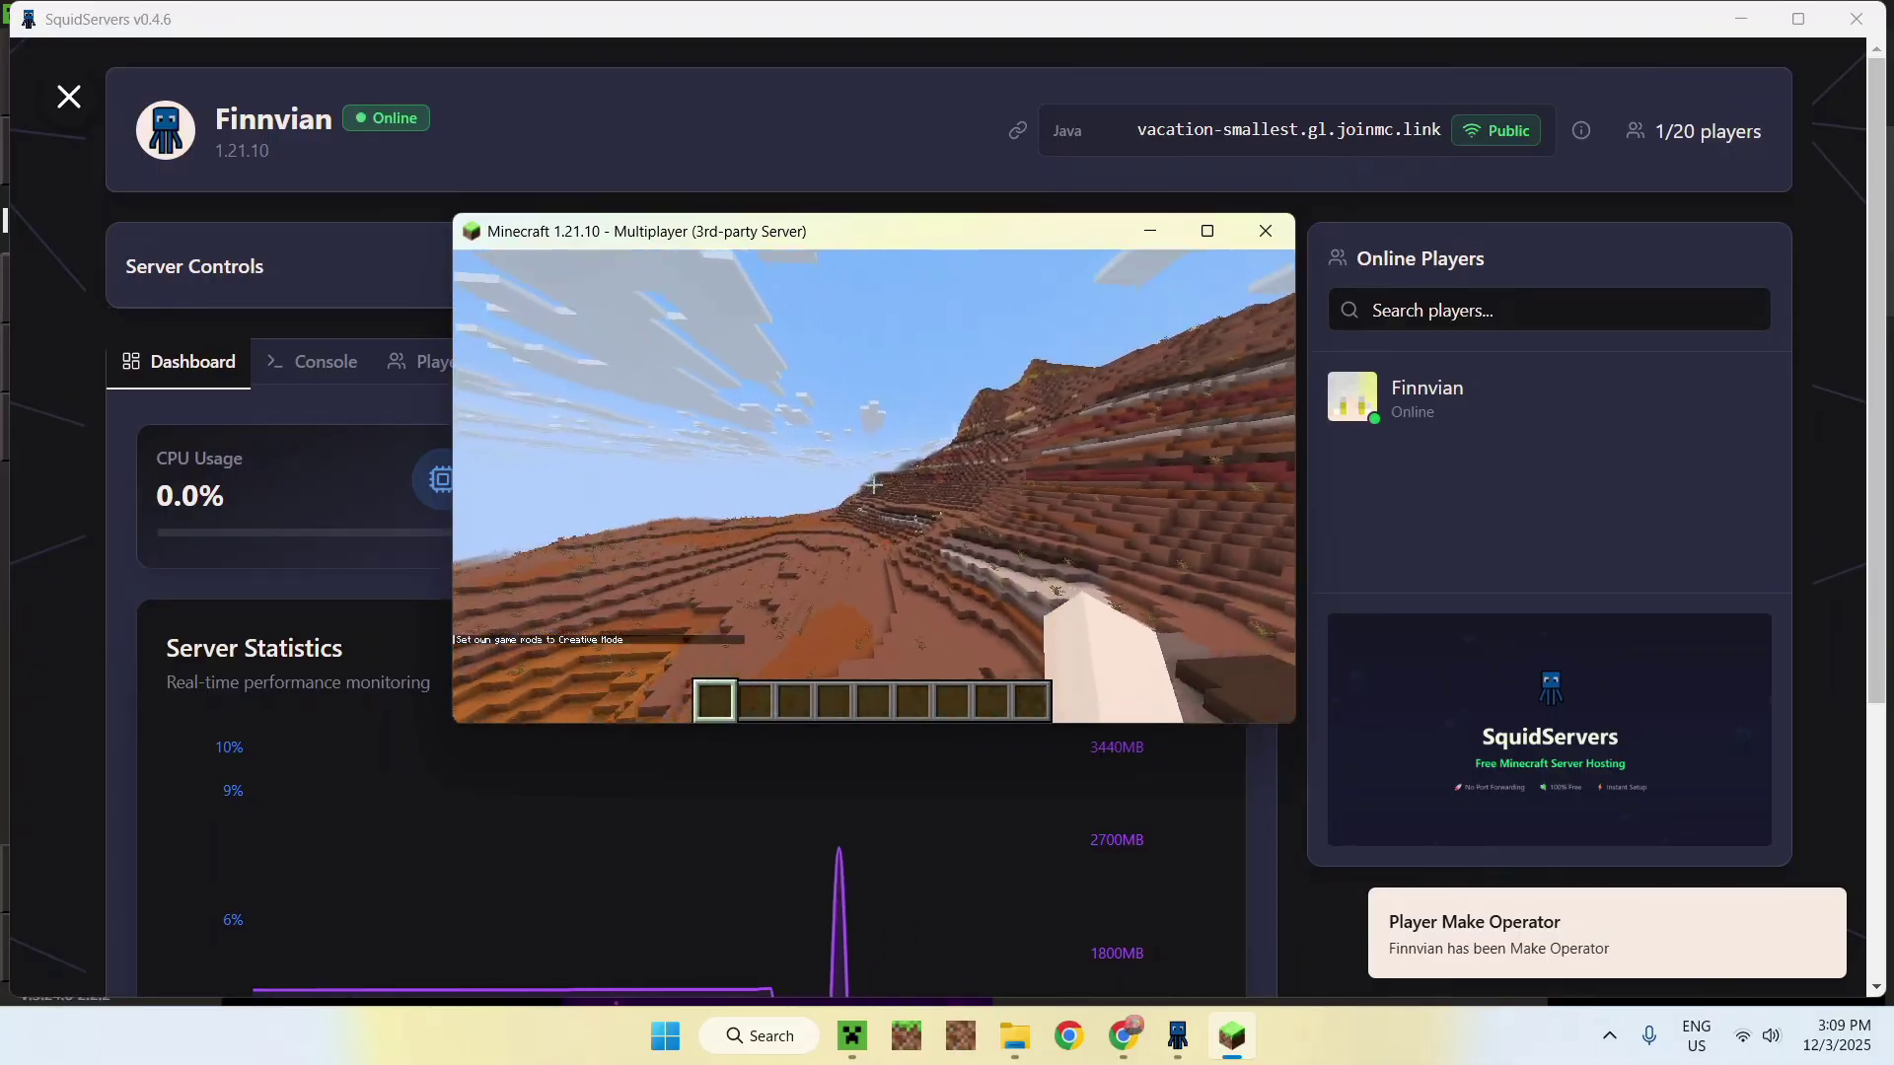
pyautogui.press('Escape')
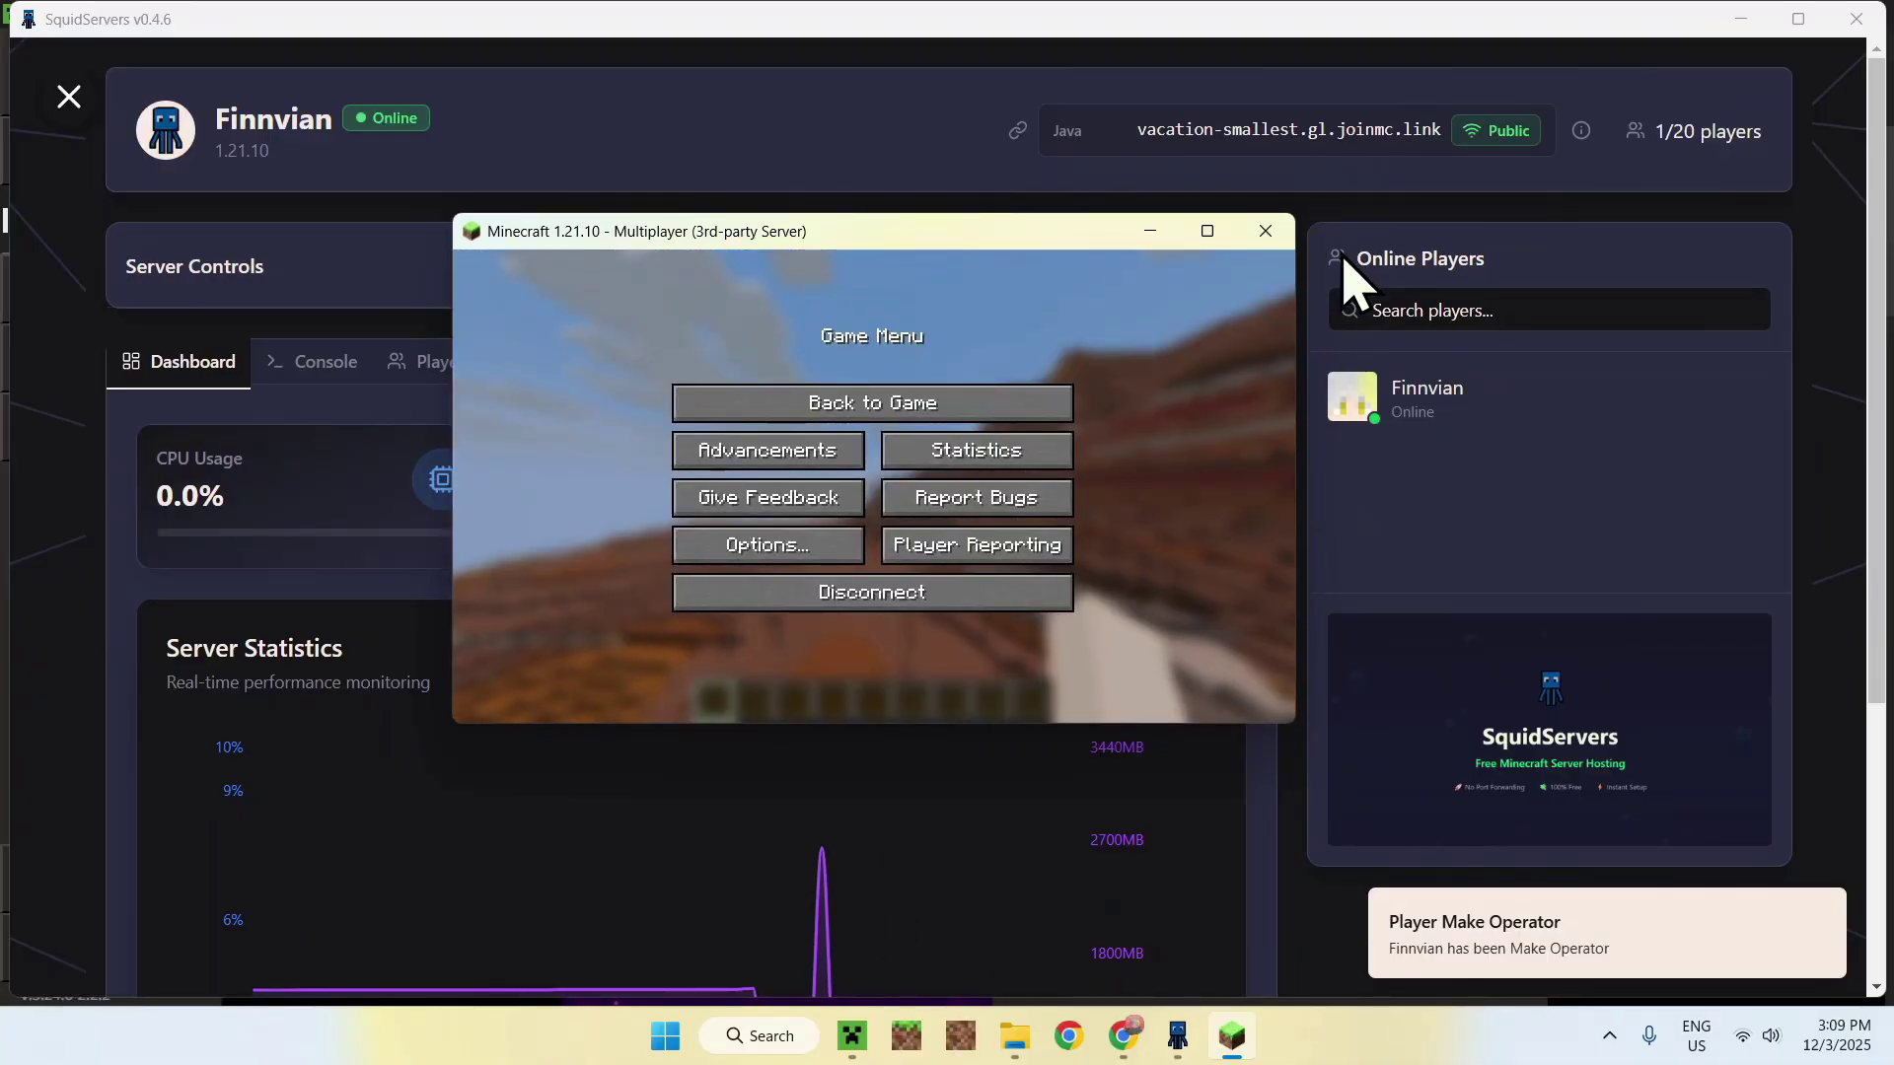
pyautogui.click(1160, 132)
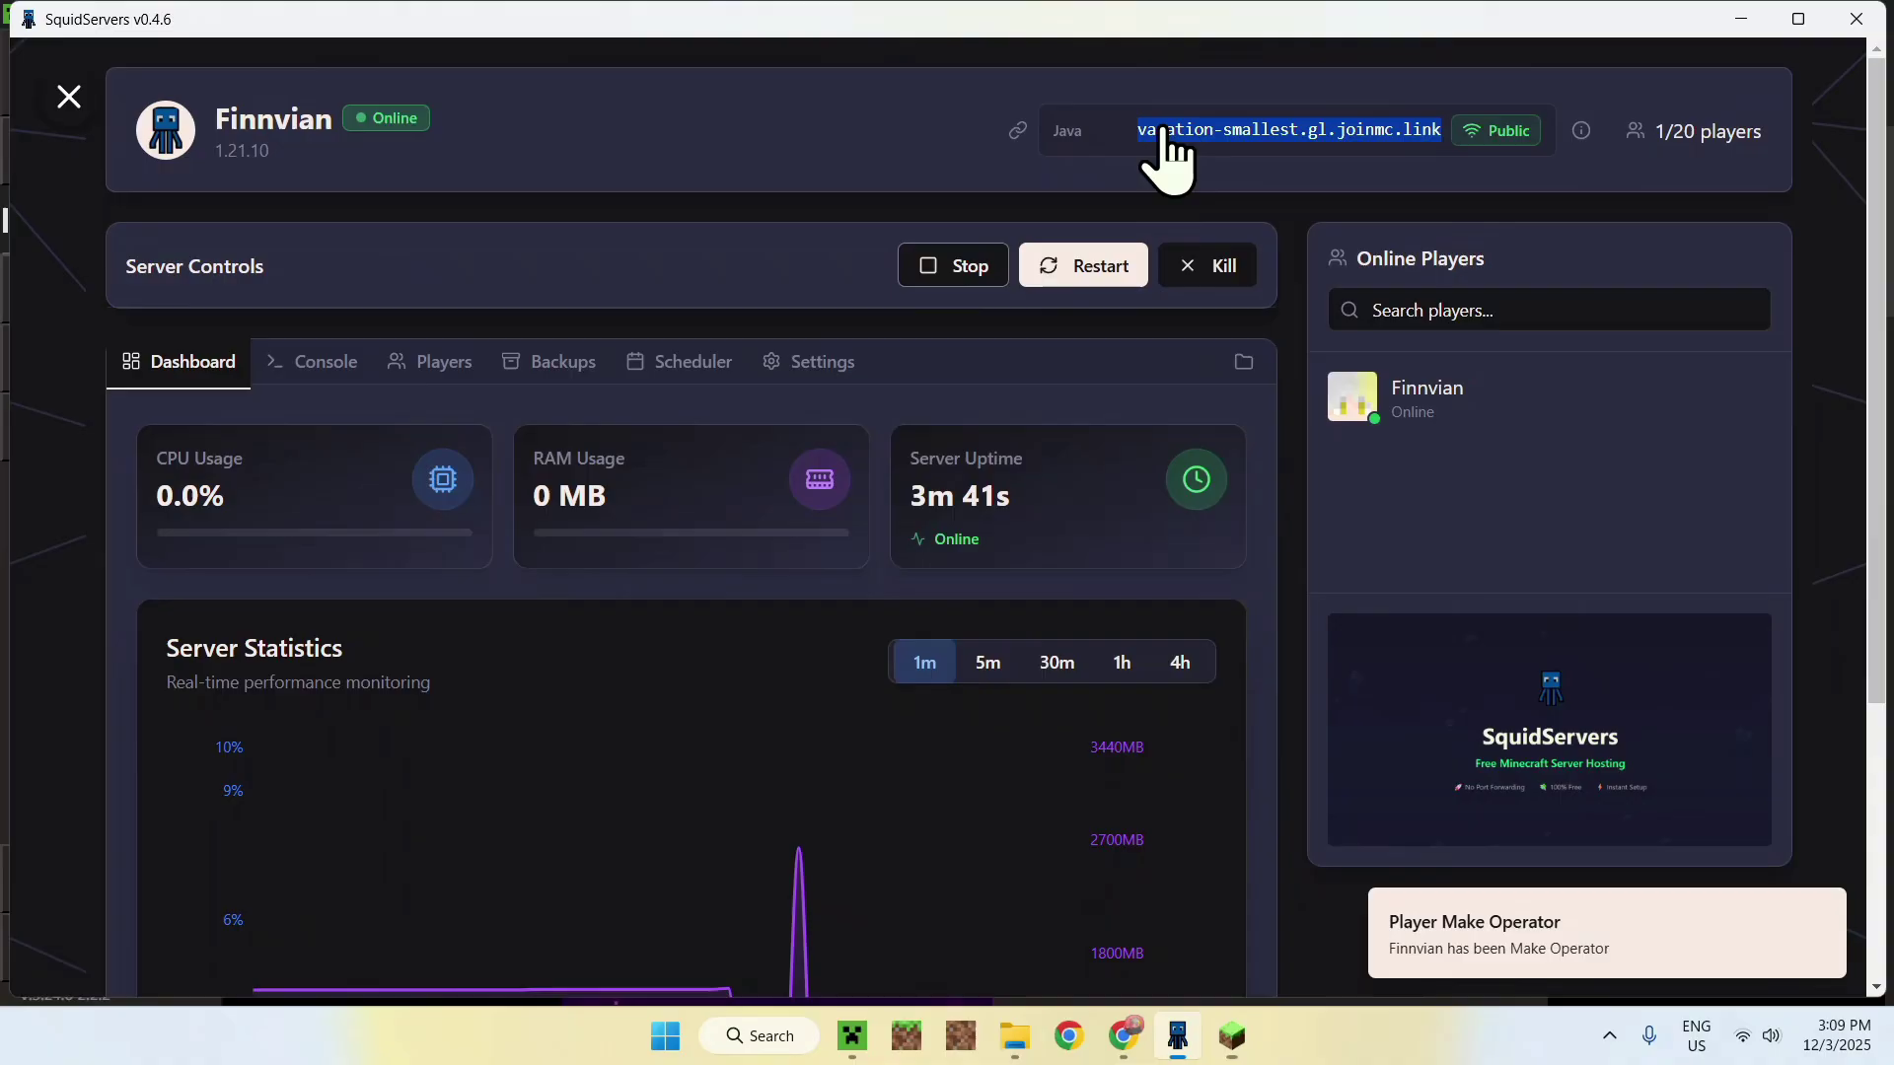
# - Search Google for 'Minecraft Server Status' in a new Chrome tab
pyautogui.click(1124, 1035)
pyautogui.click(655, 24)
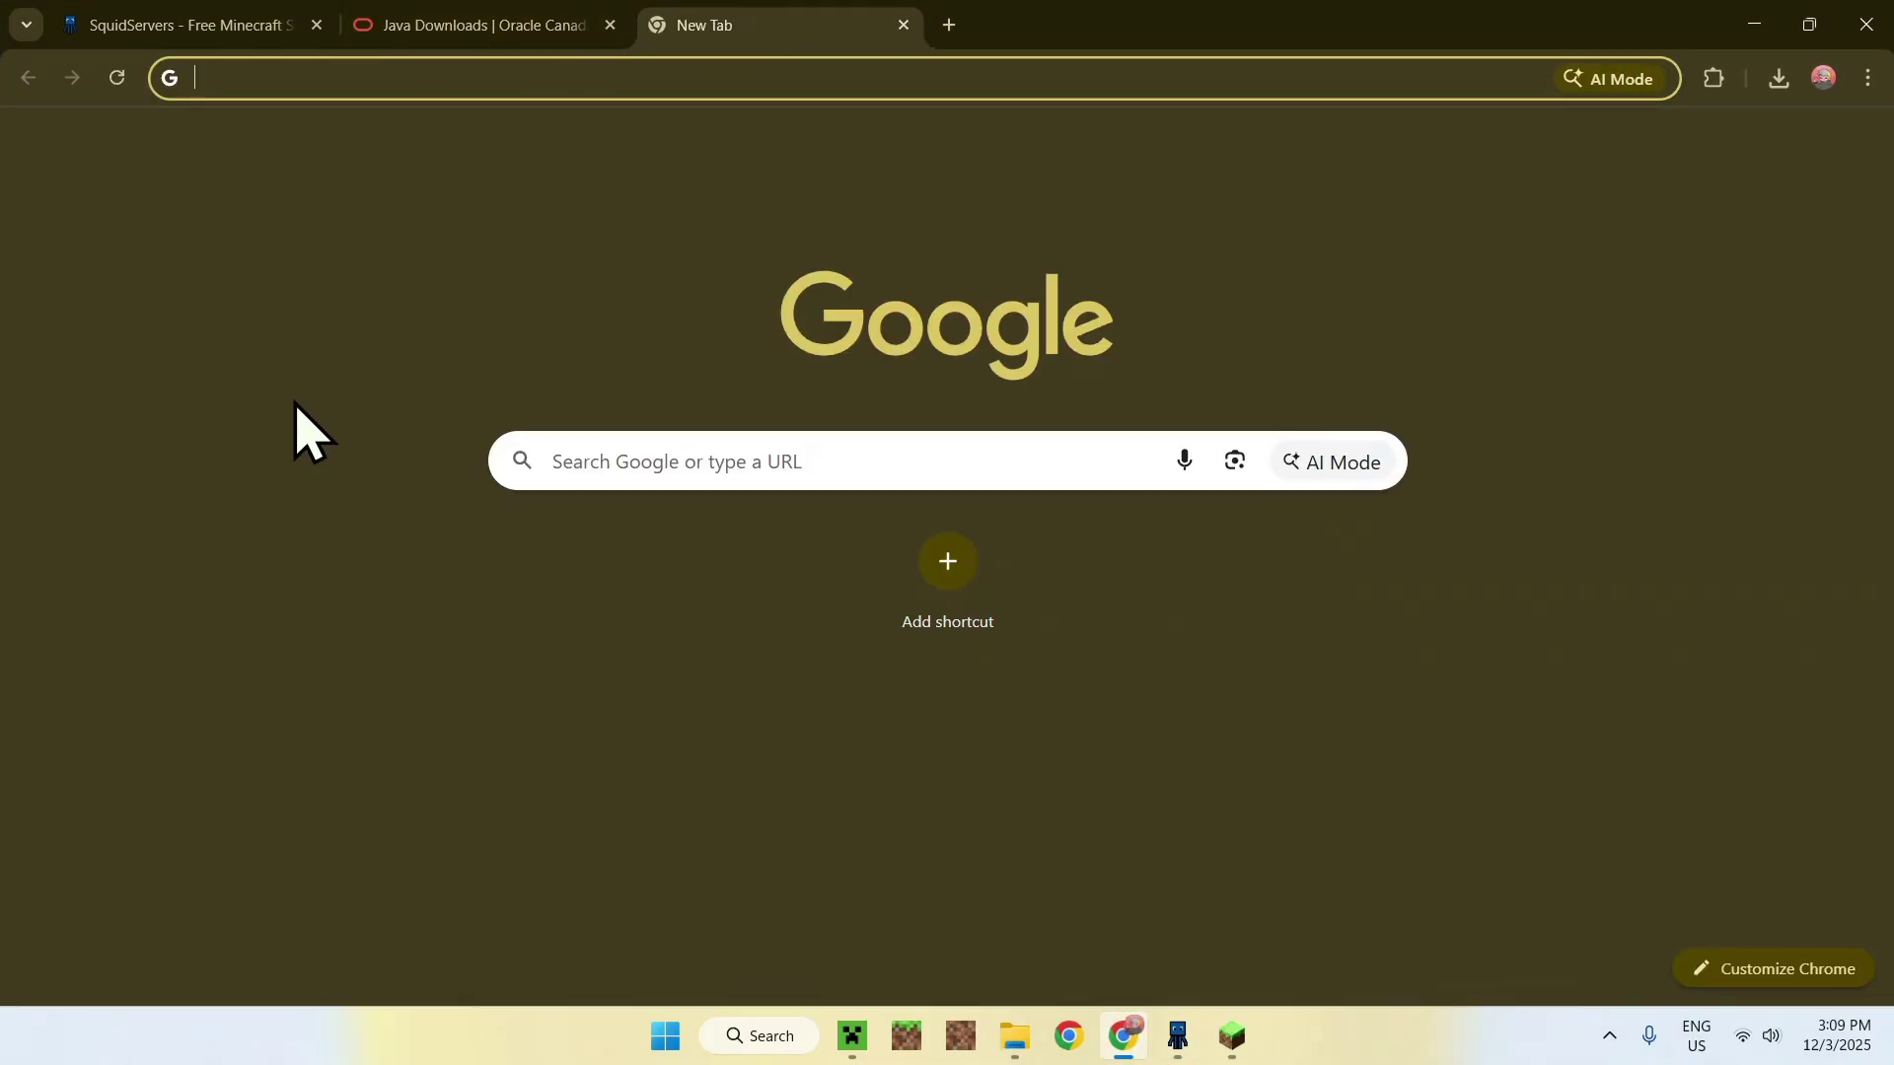
pyautogui.click(592, 457)
pyautogui.write('Minec')
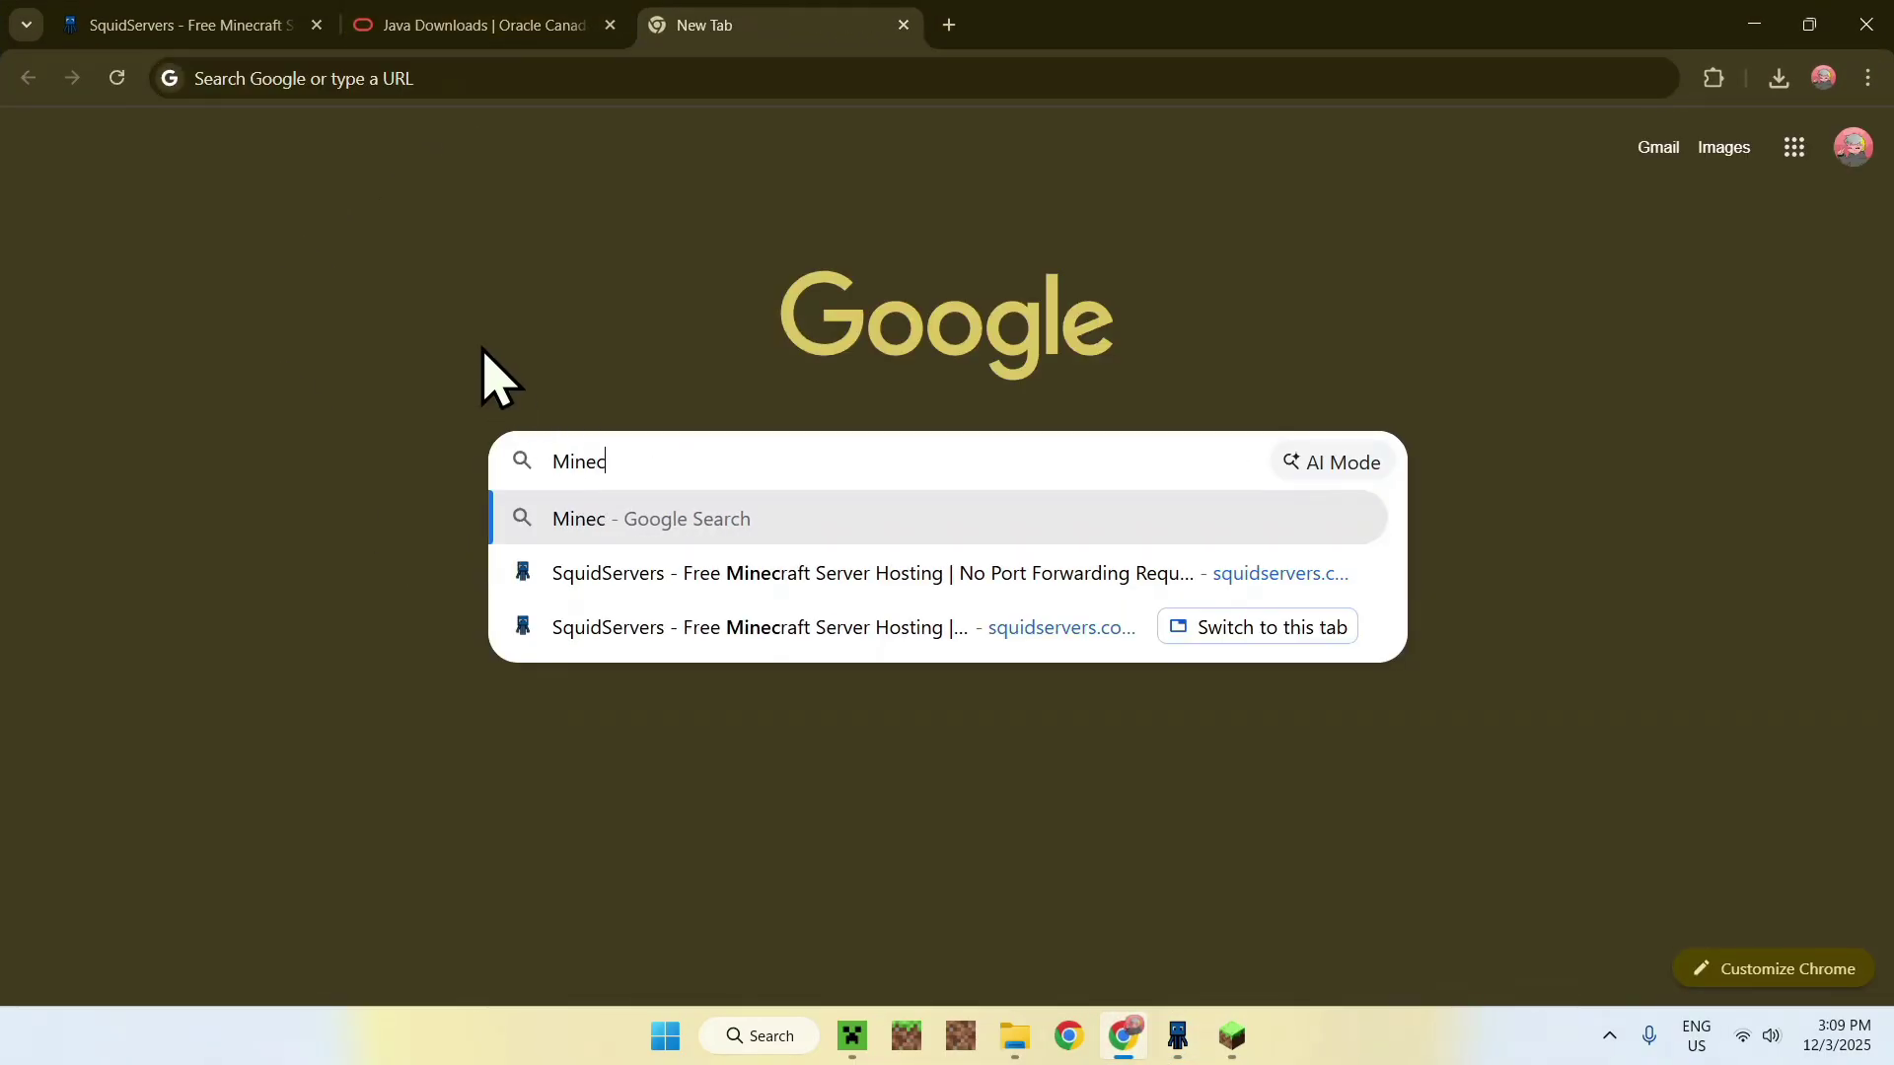
pyautogui.write('raft Server Status')
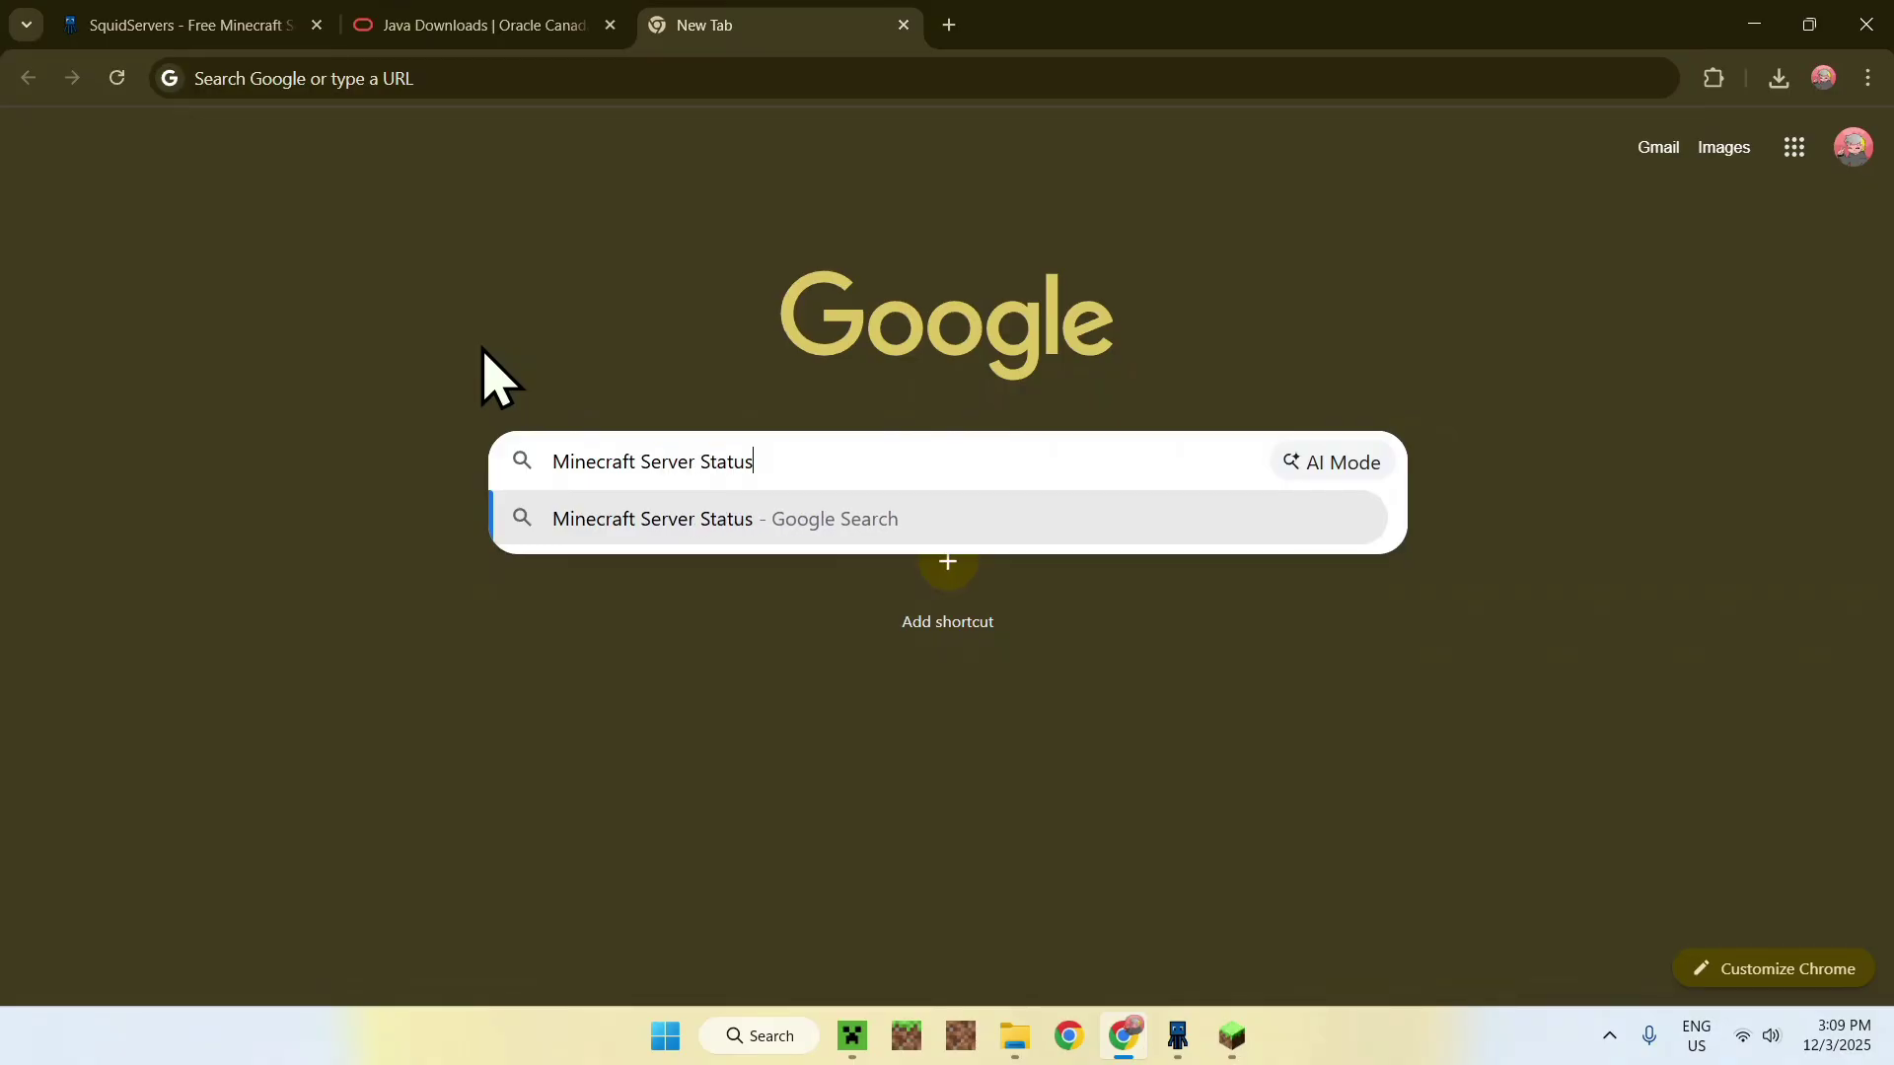
pyautogui.press('Return')
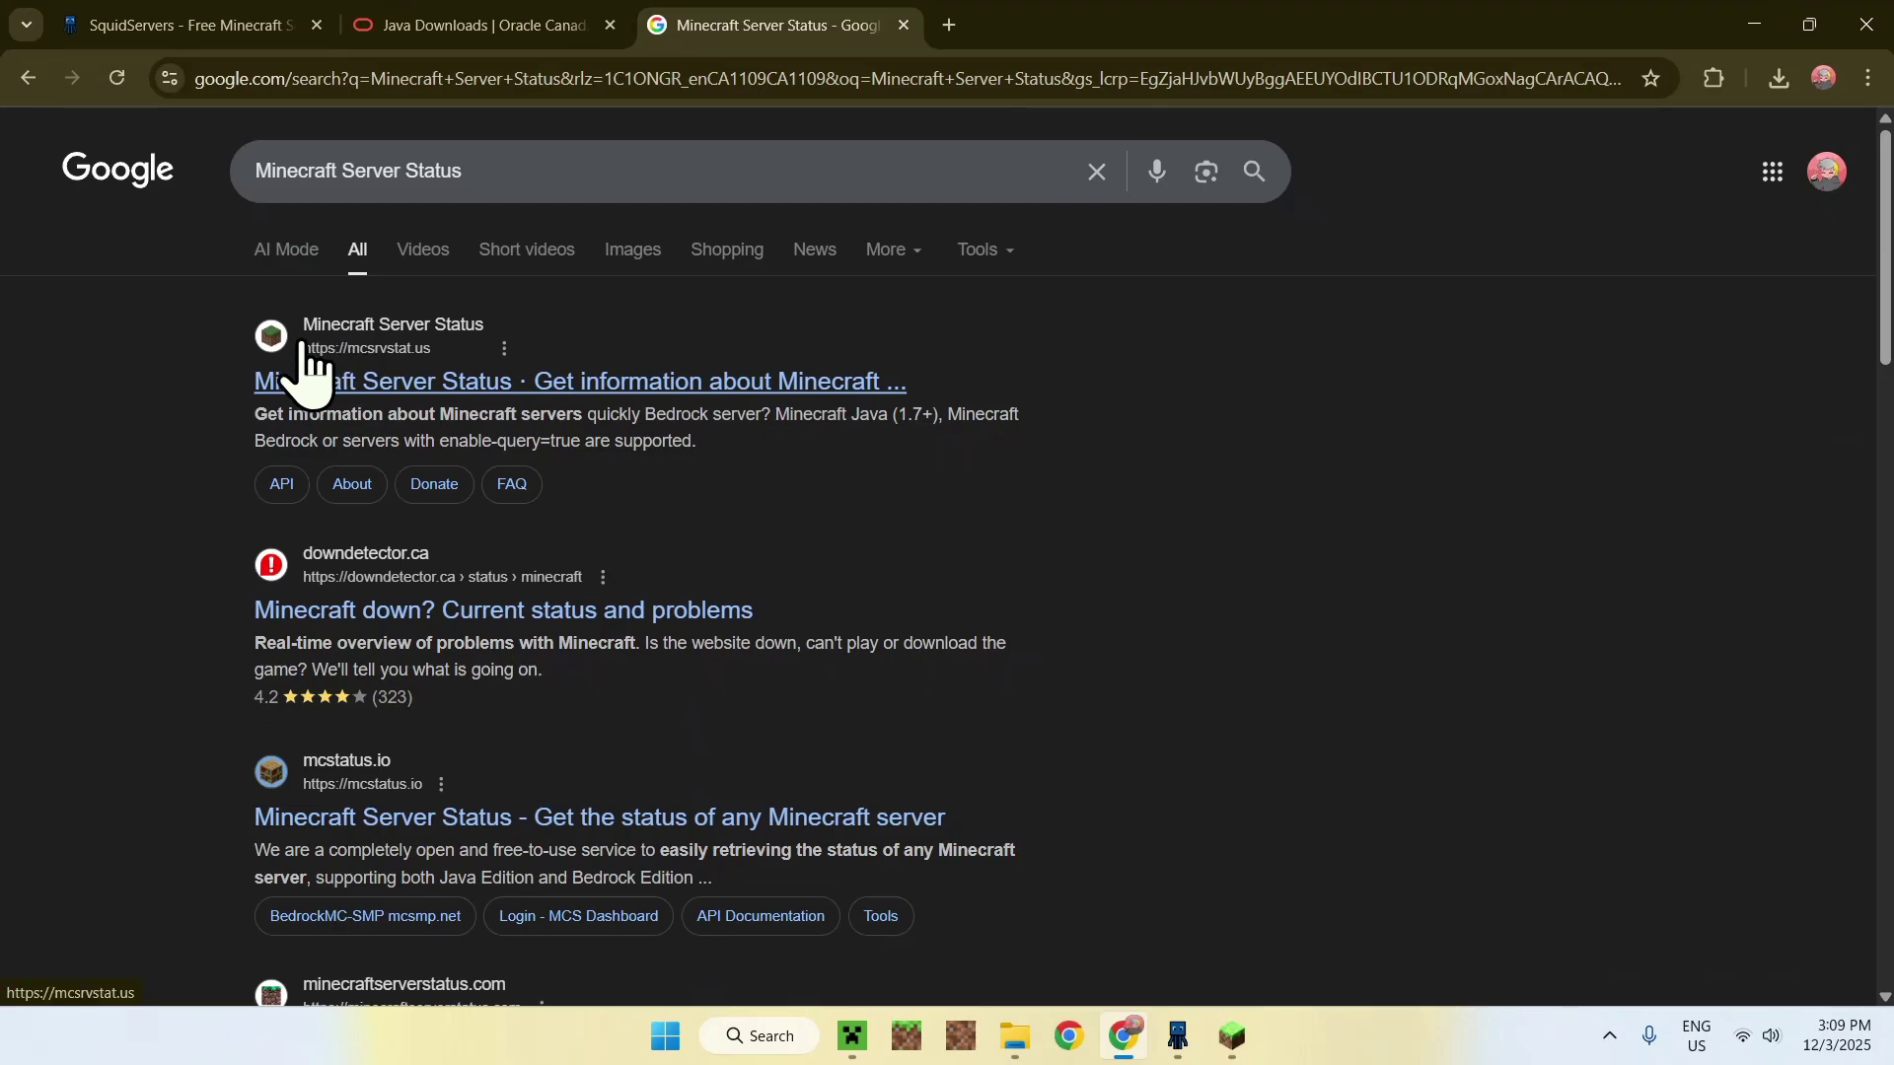
# - Look up the pasted Java address on mcstatus.io
pyautogui.click(522, 817)
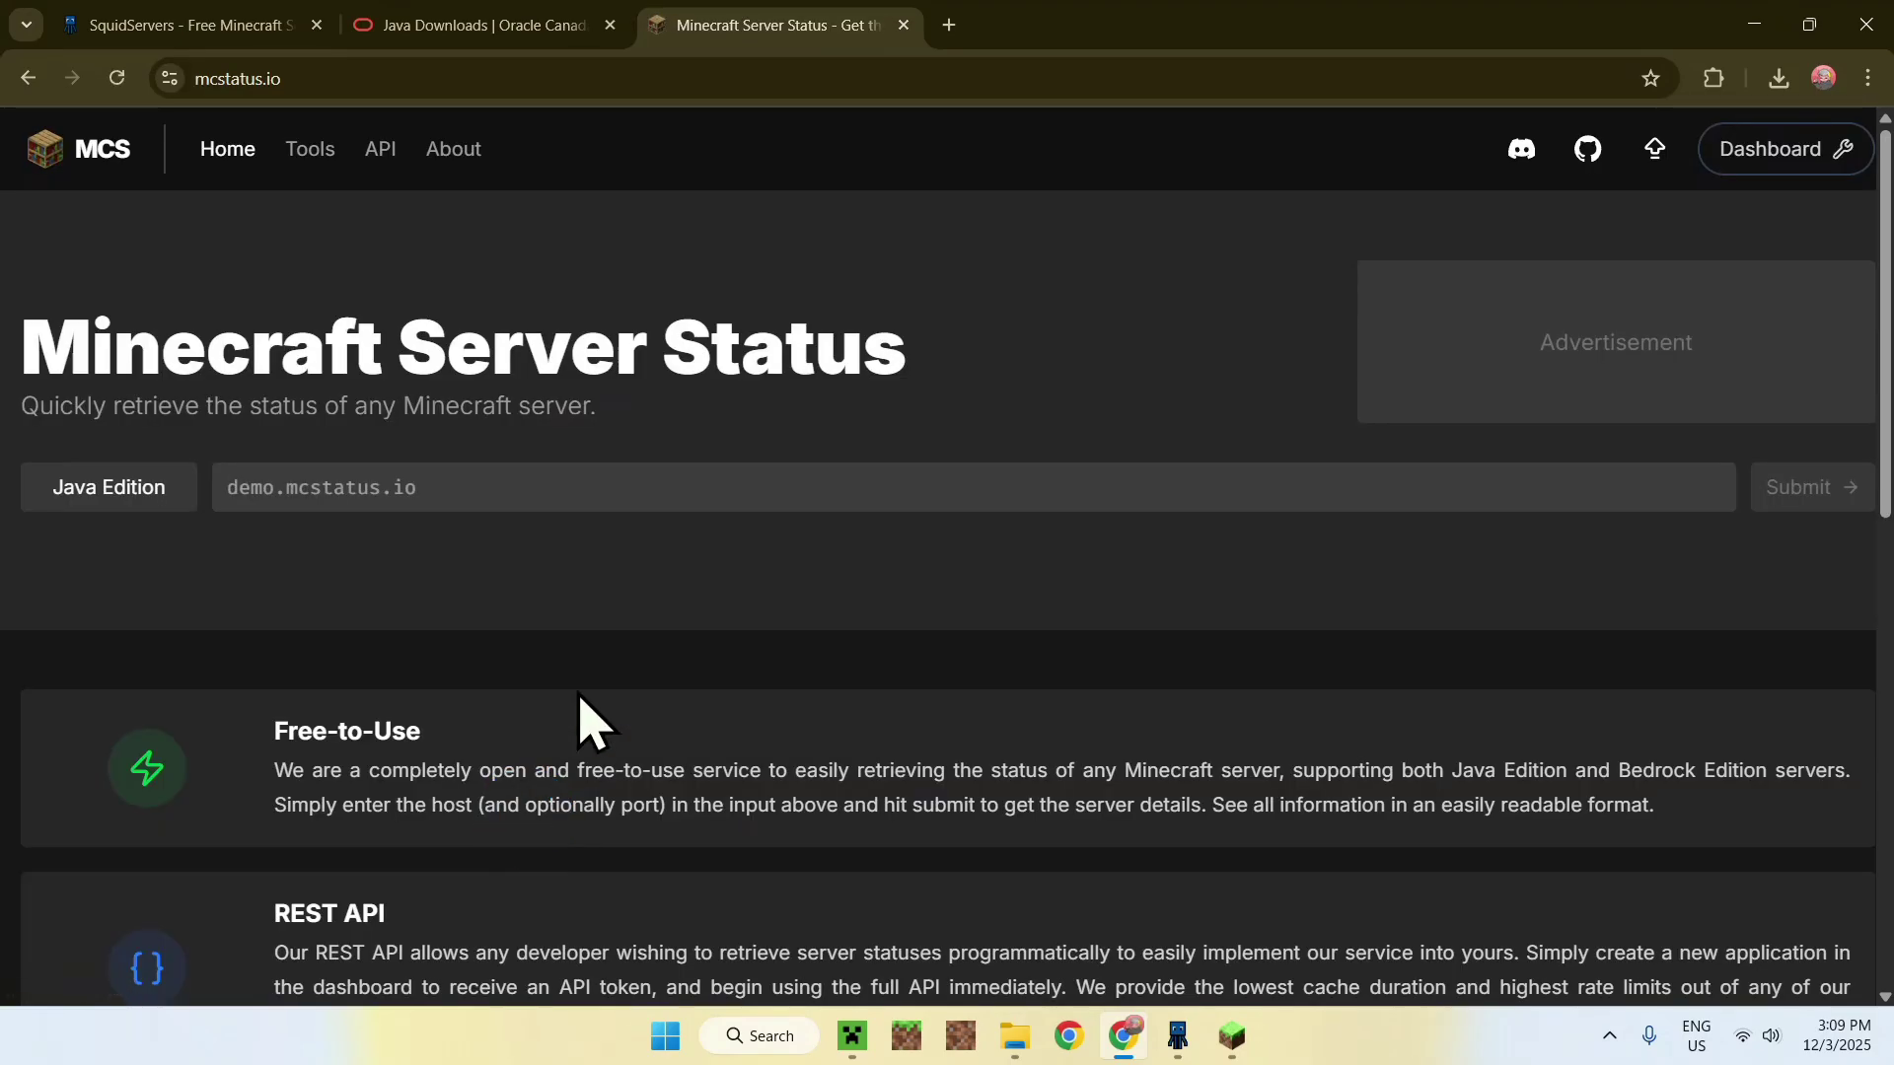
pyautogui.click(558, 477)
pyautogui.write('vacation-smallest.gl.joinmc.link')
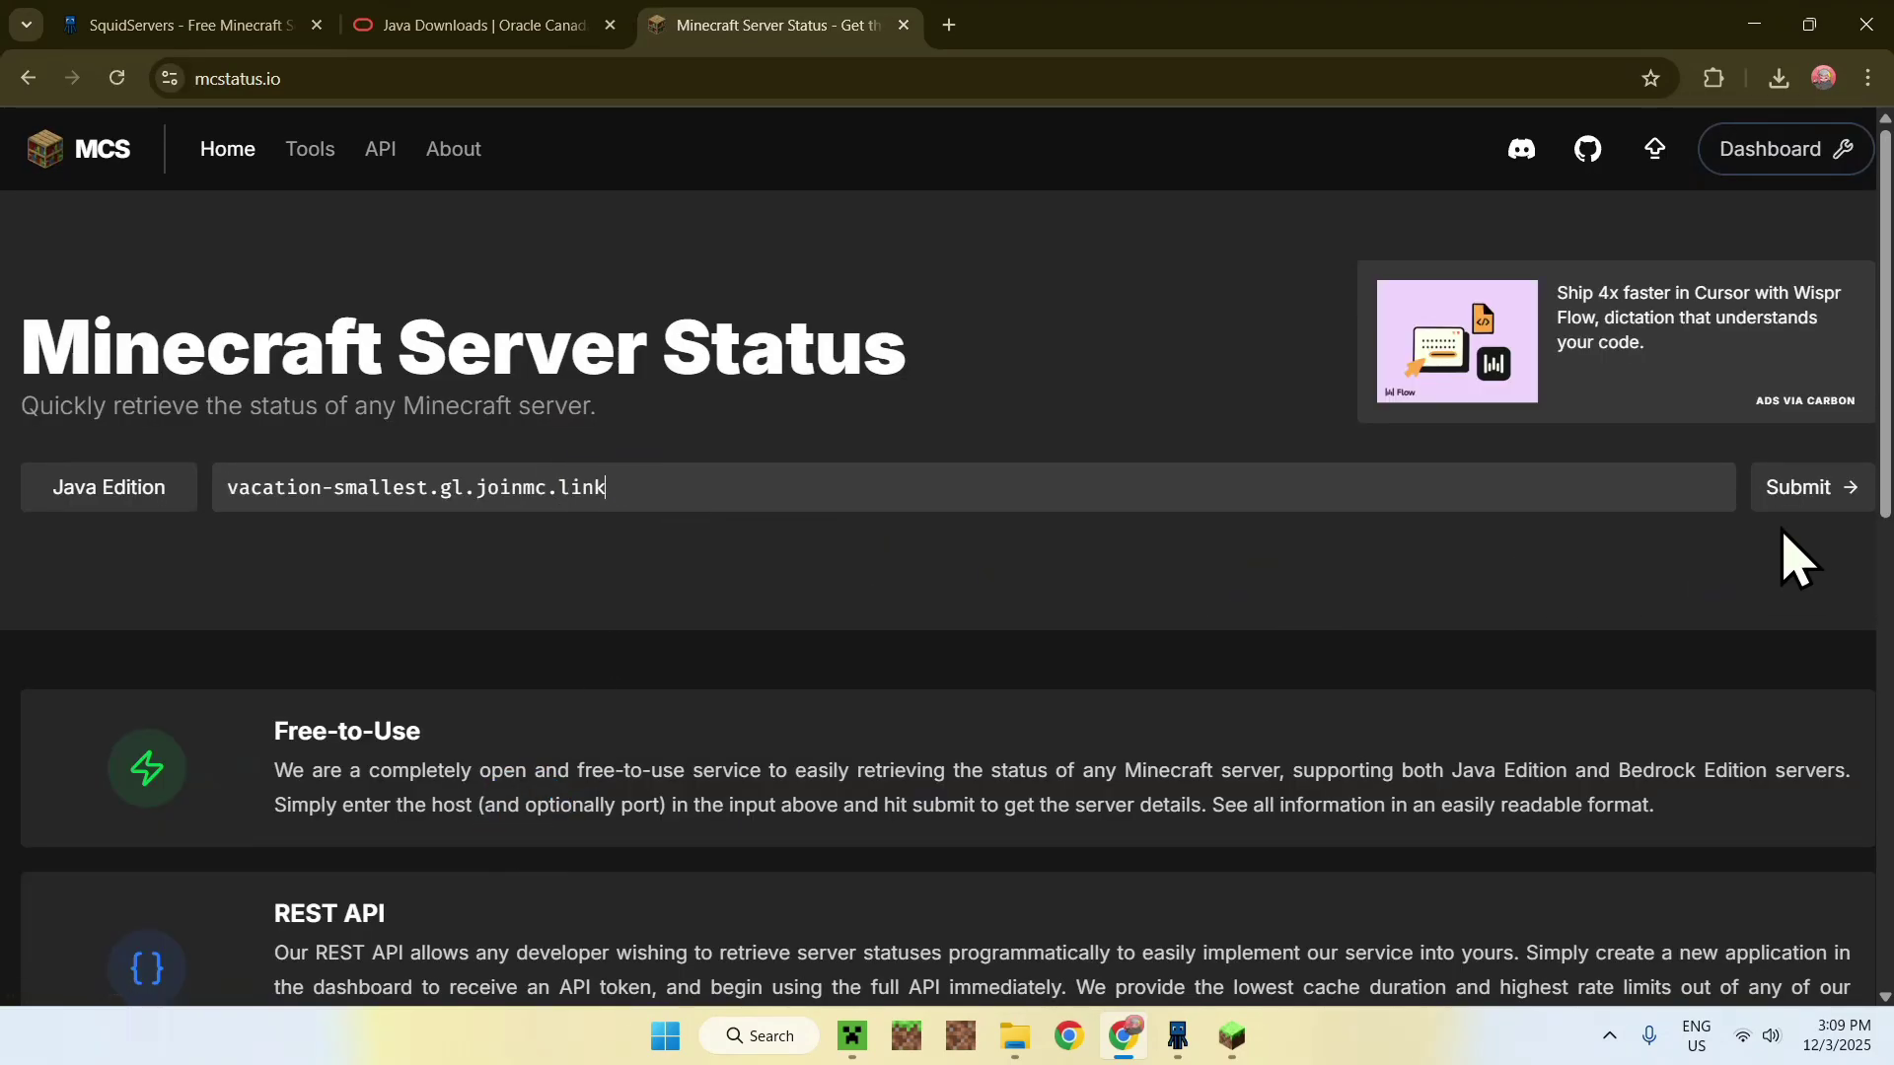
pyautogui.click(1825, 498)
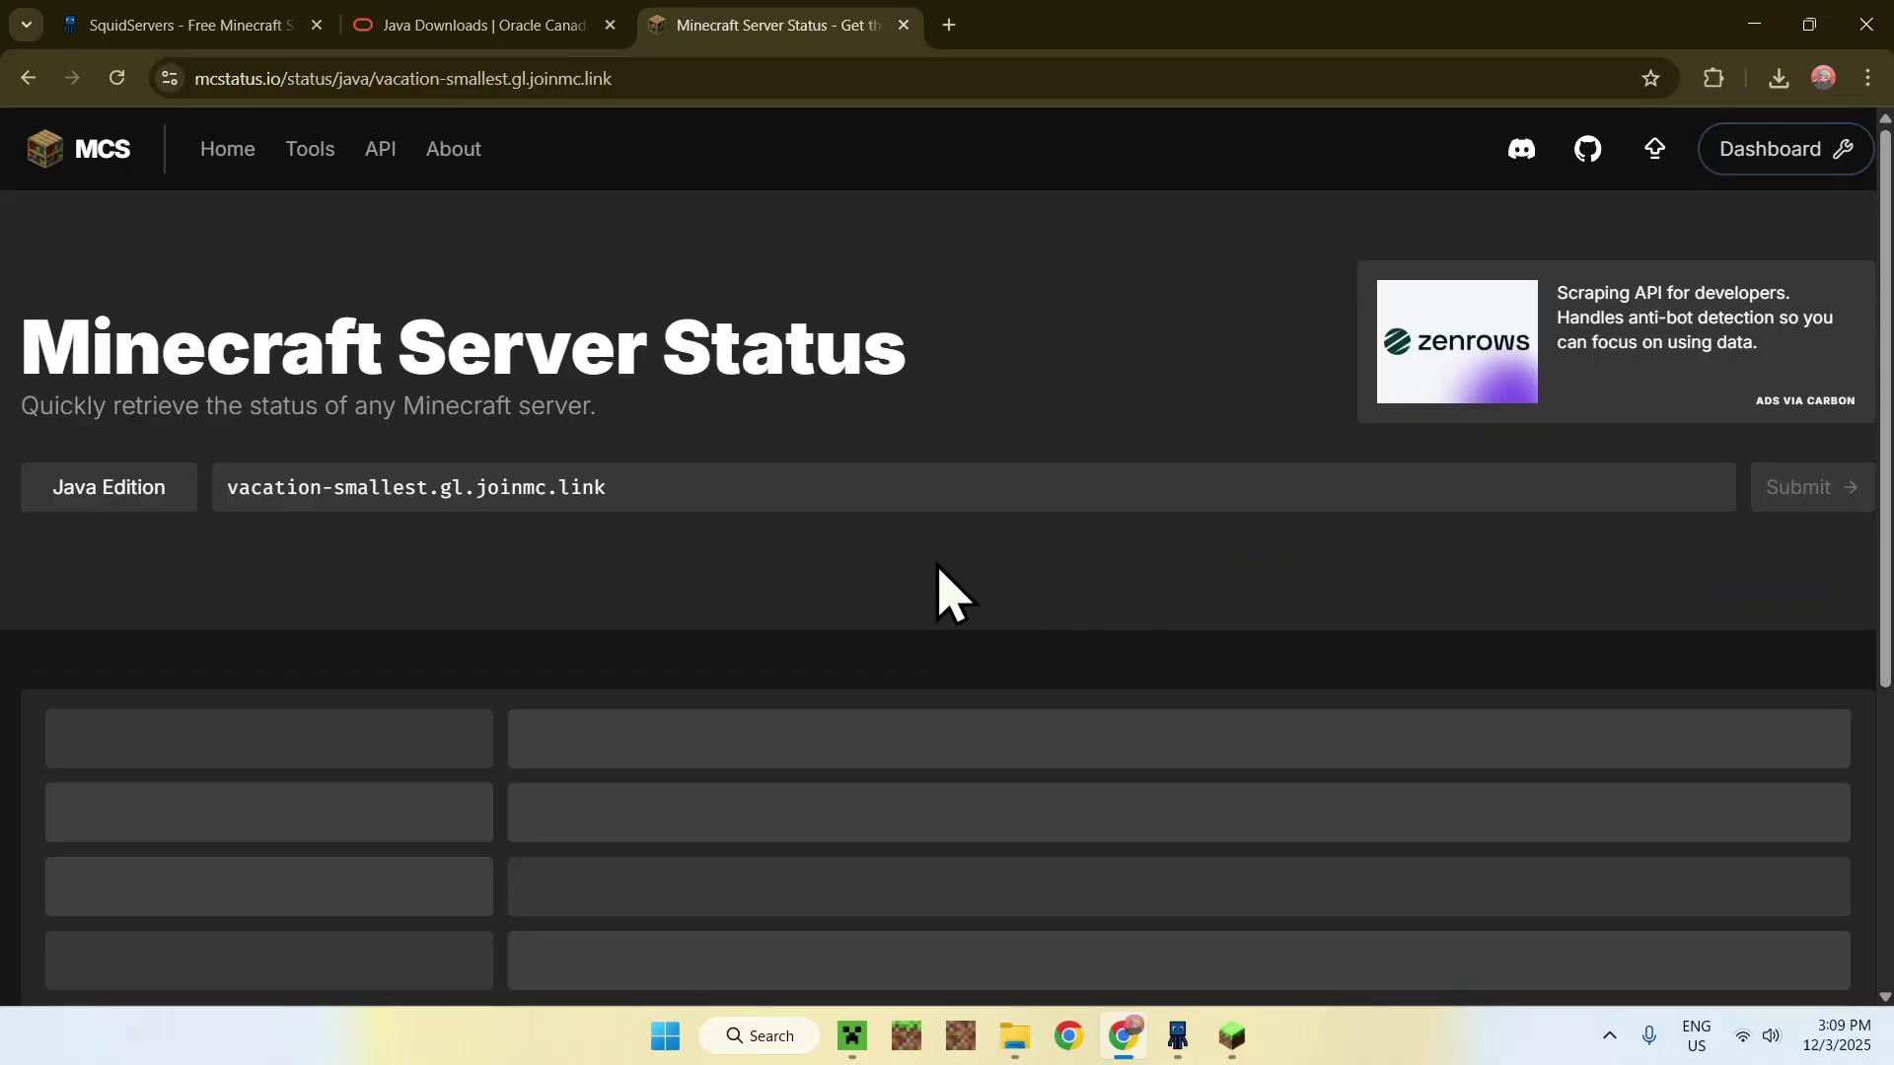
# - Expand the player list to confirm the single online player
pyautogui.scroll(-4, 927, 592)
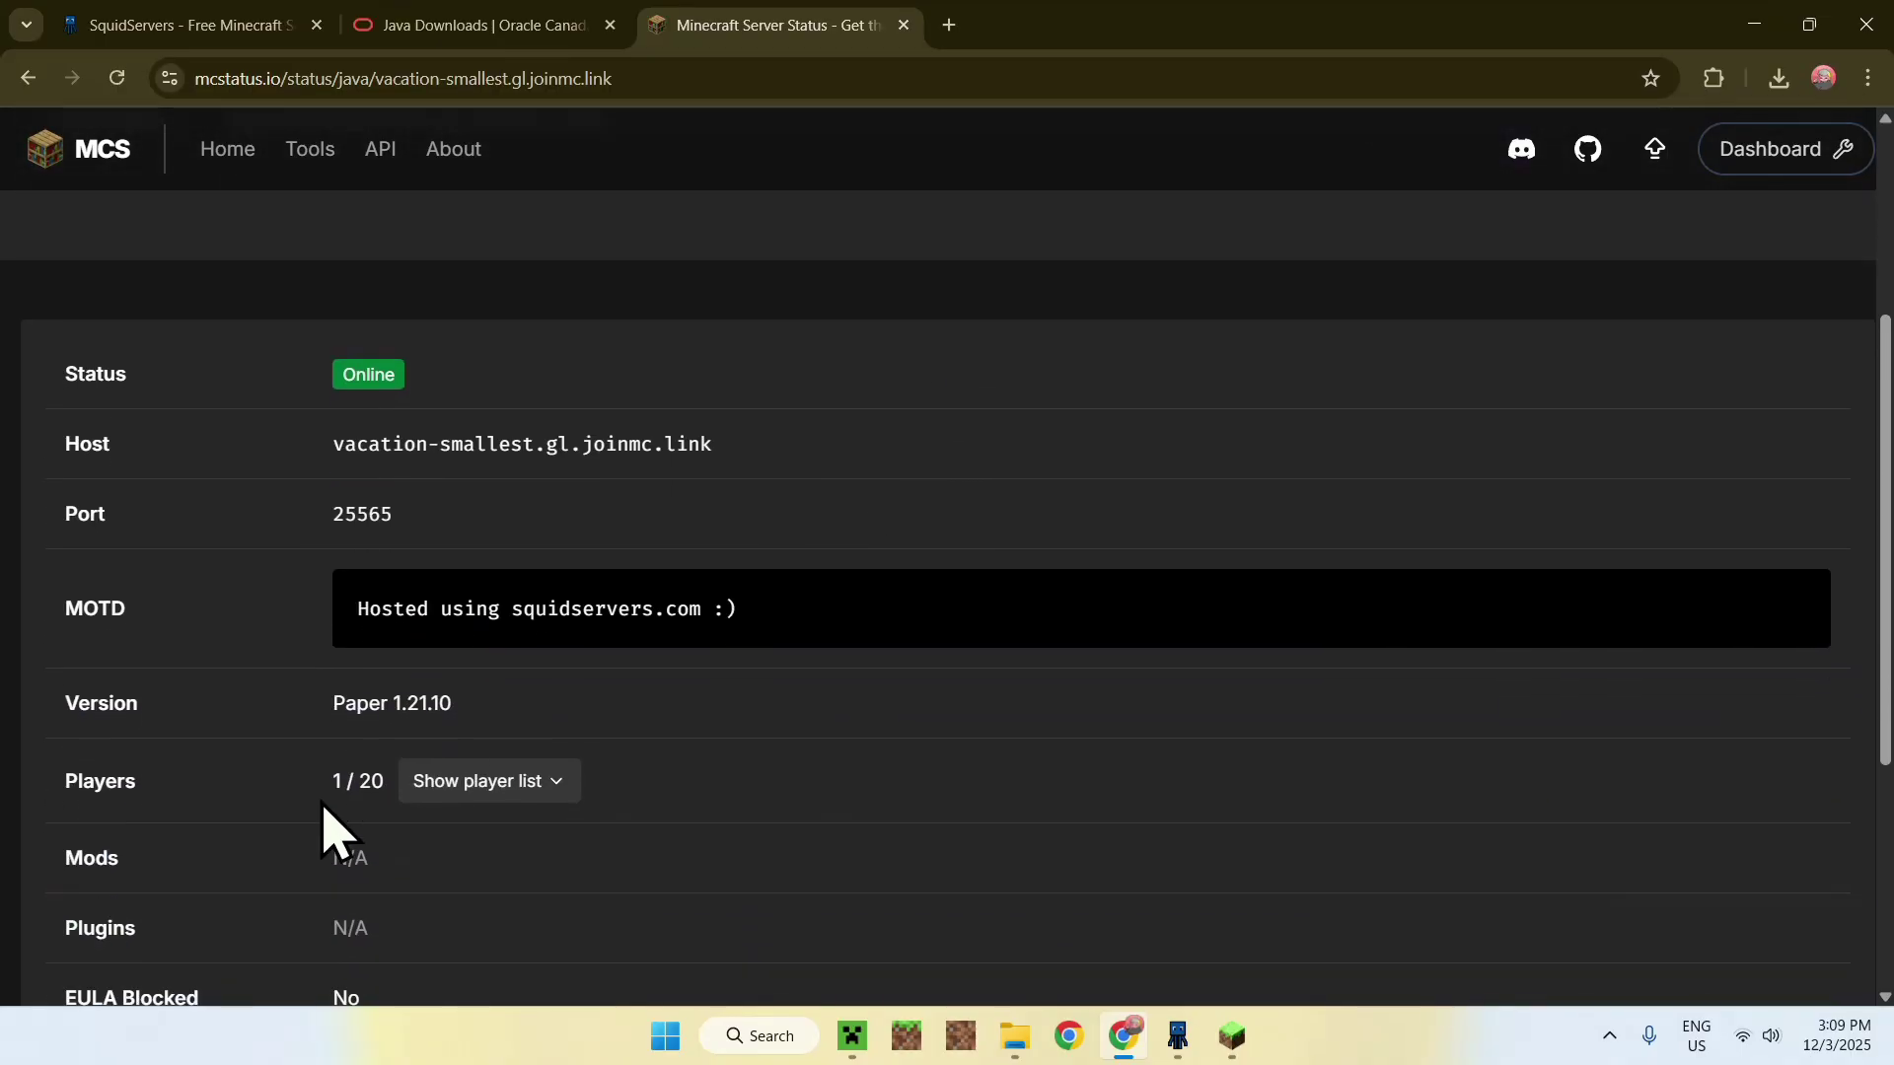
pyautogui.click(449, 789)
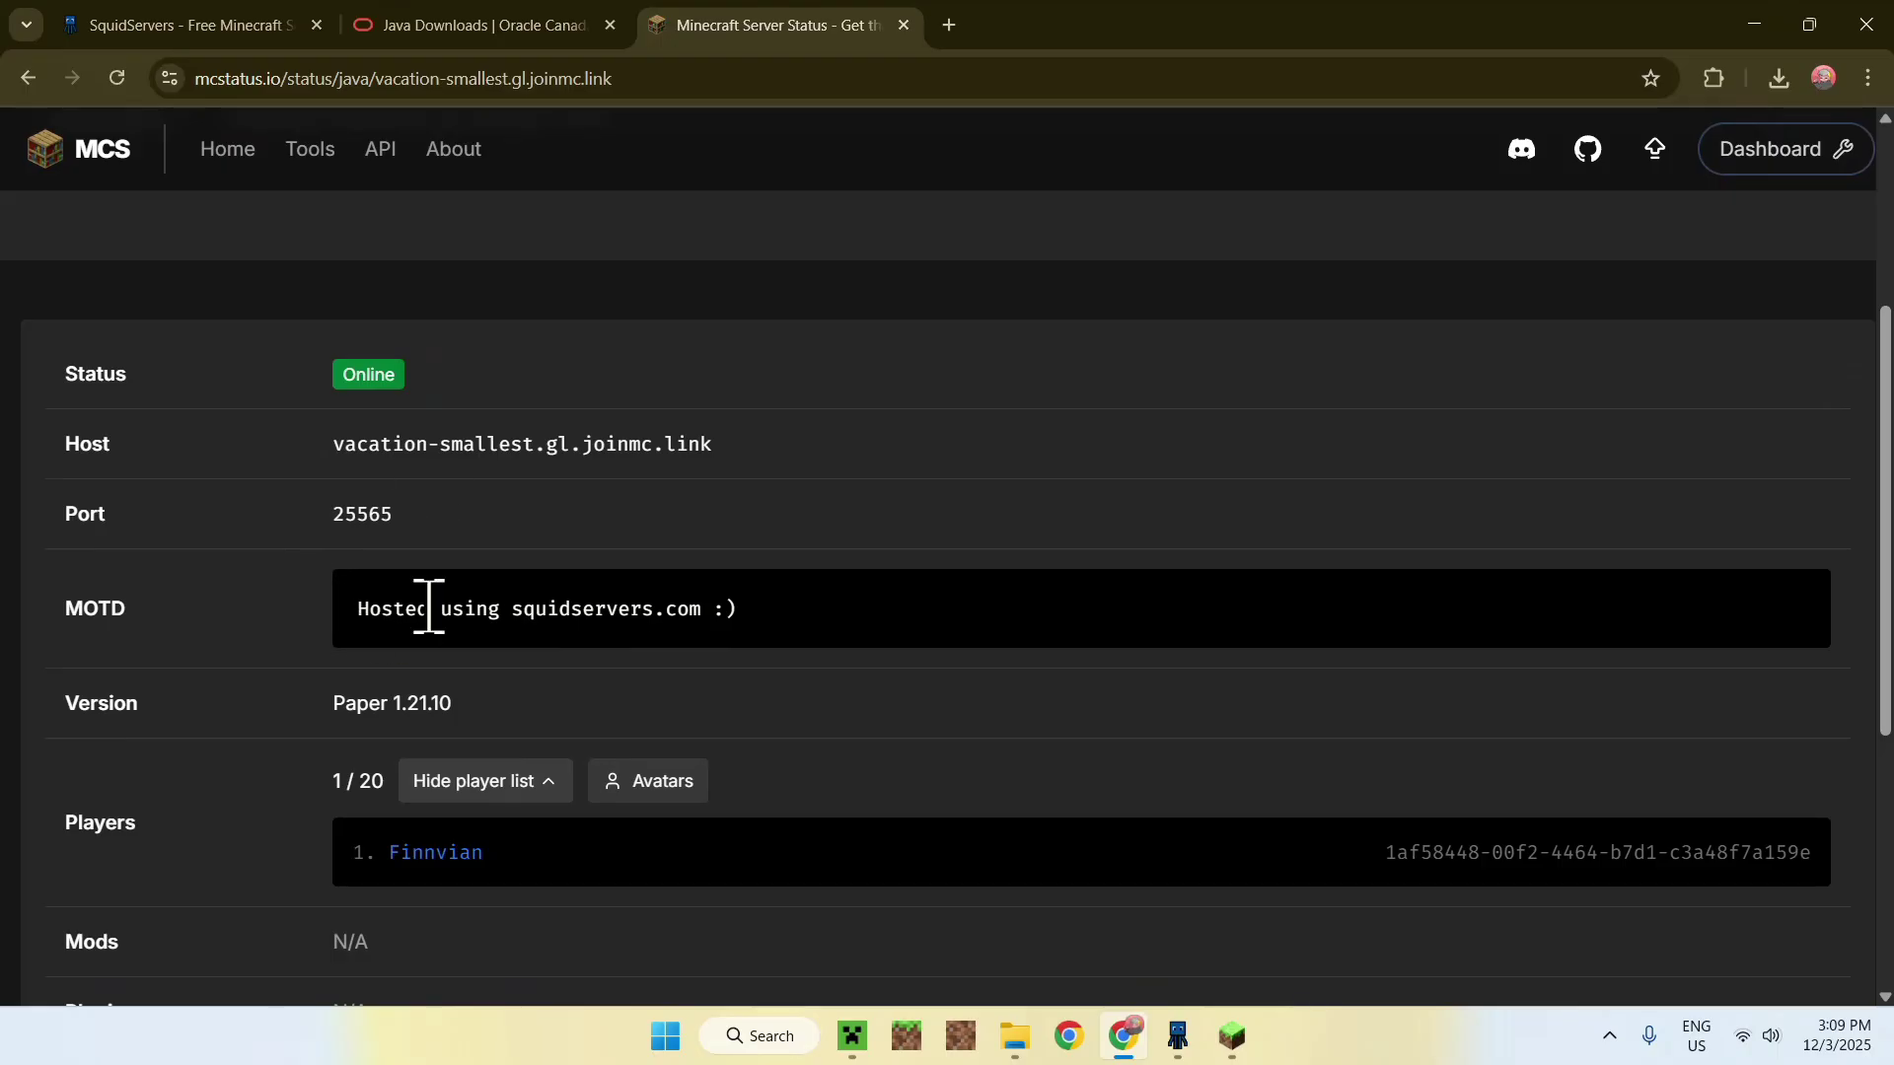
pyautogui.scroll(3, 443, 592)
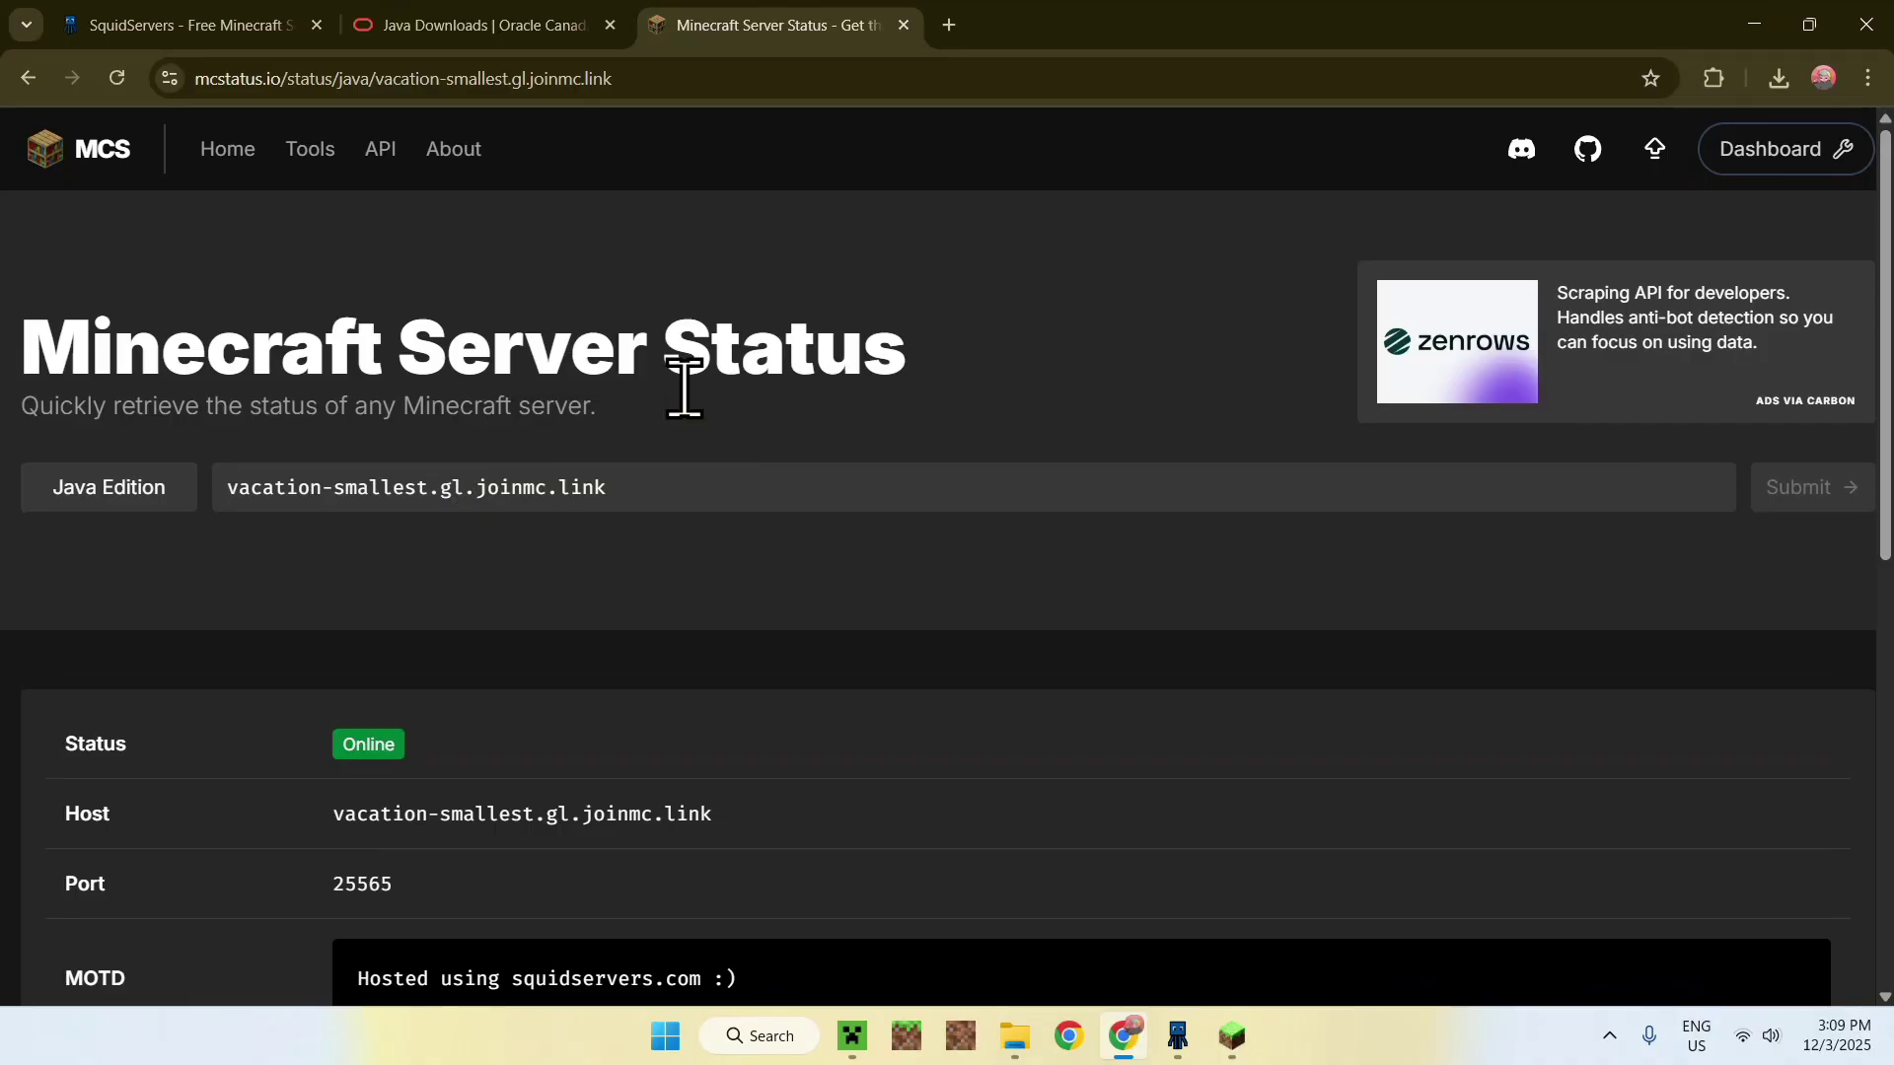
# - Bring Minecraft back full-screen and return to the game from the pause menu
pyautogui.click(1245, 1043)
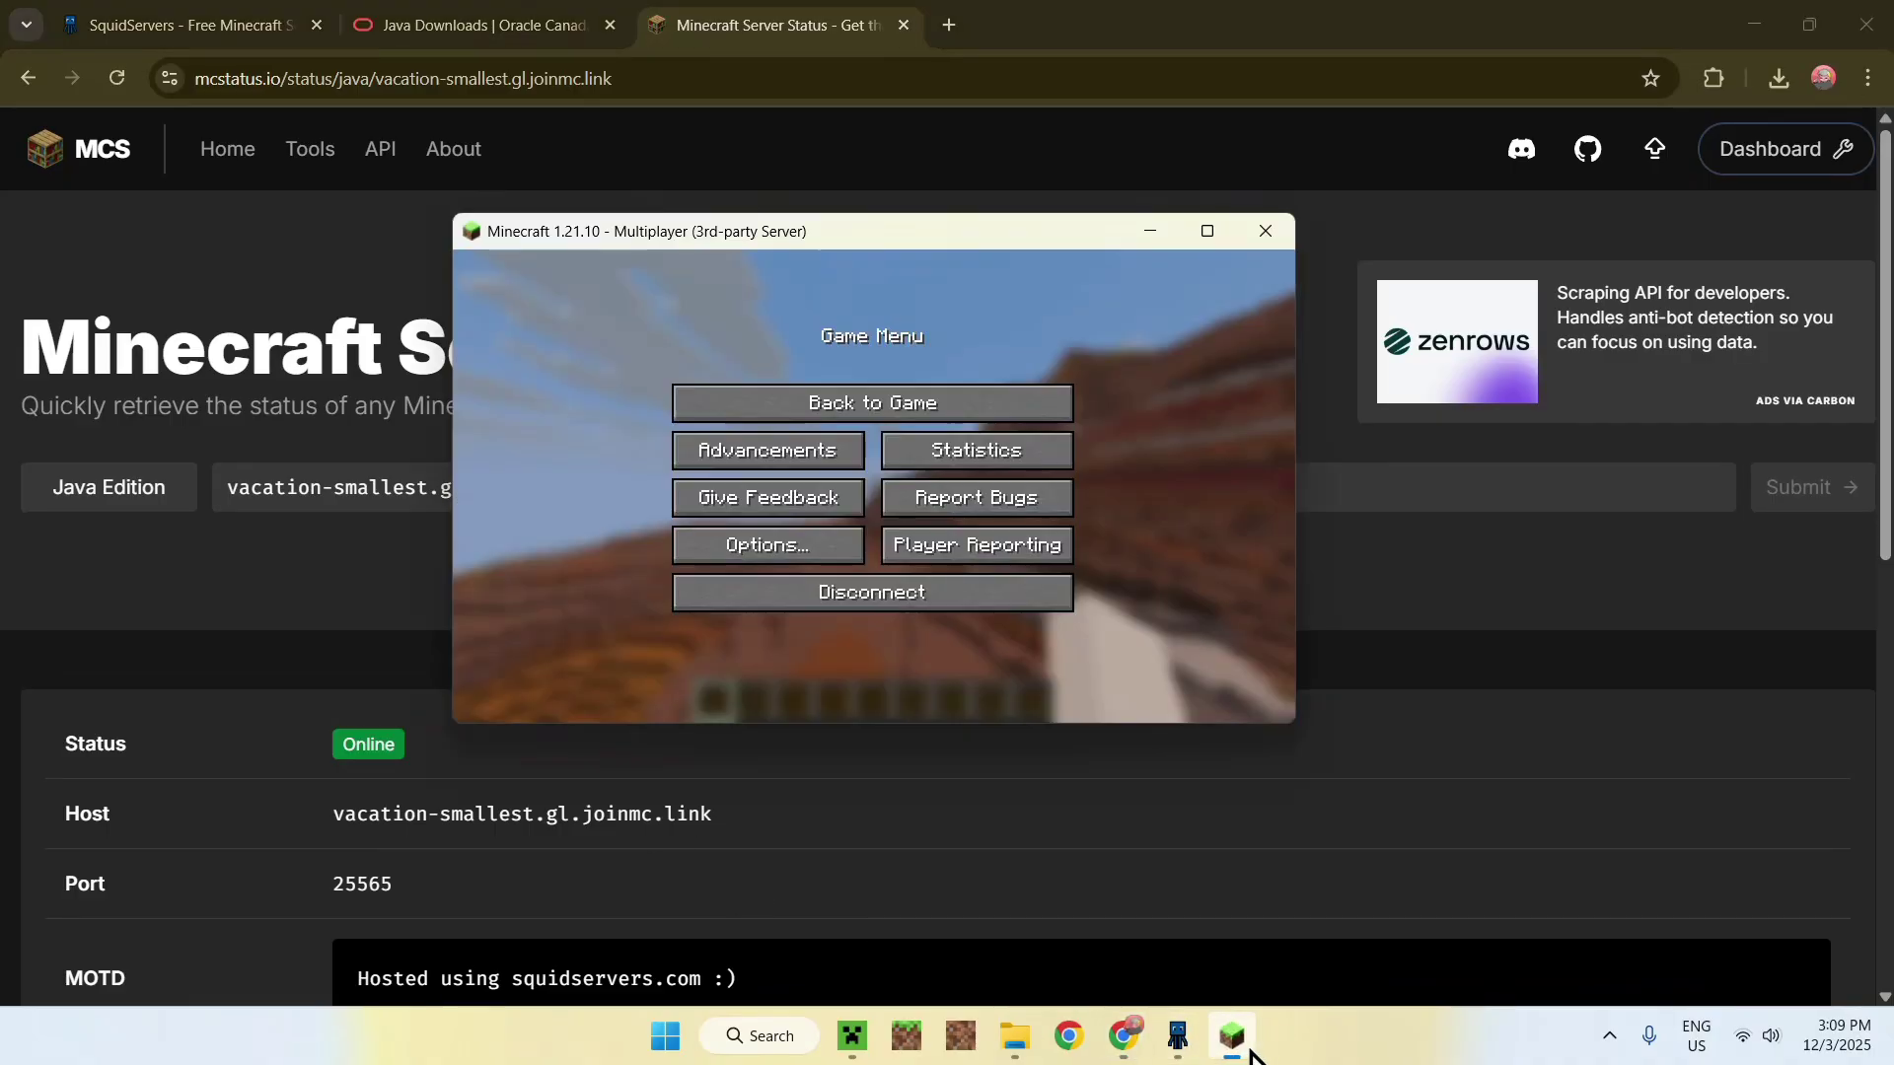
pyautogui.click(881, 402)
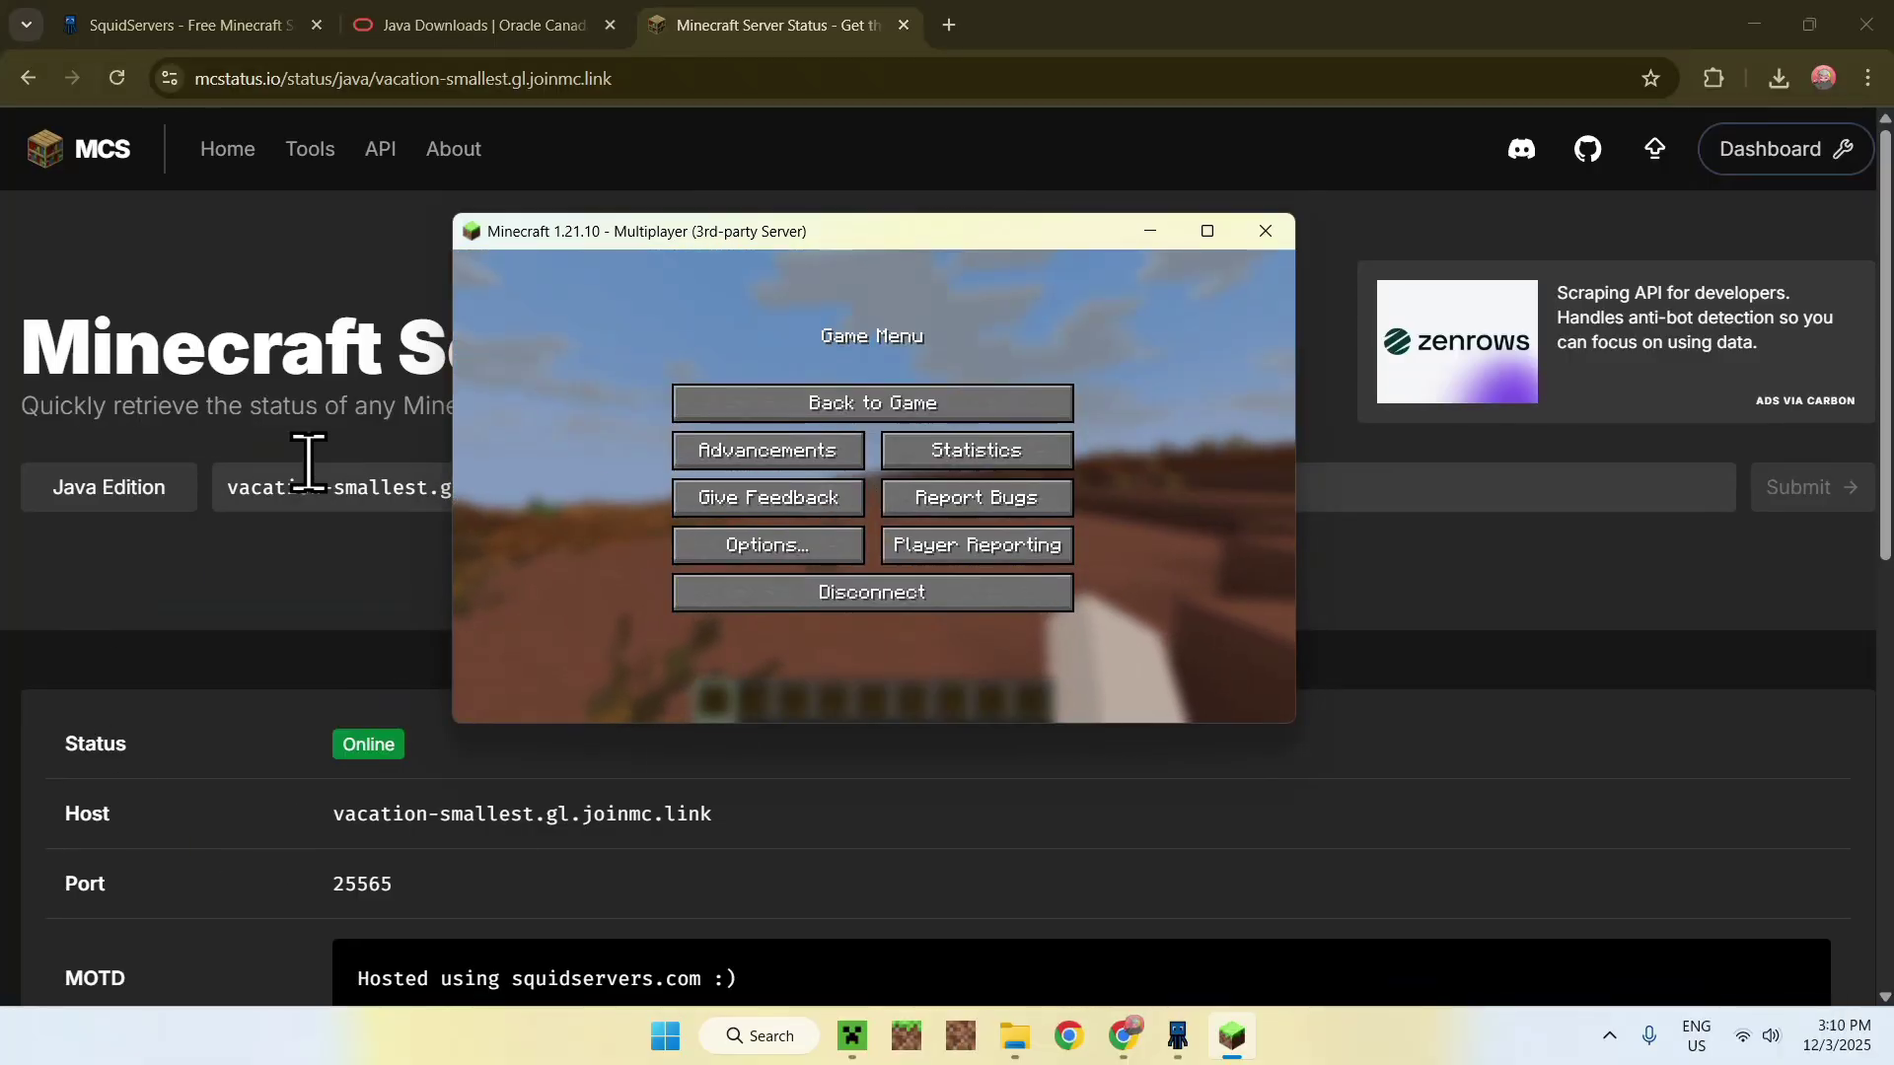
pyautogui.click(1219, 242)
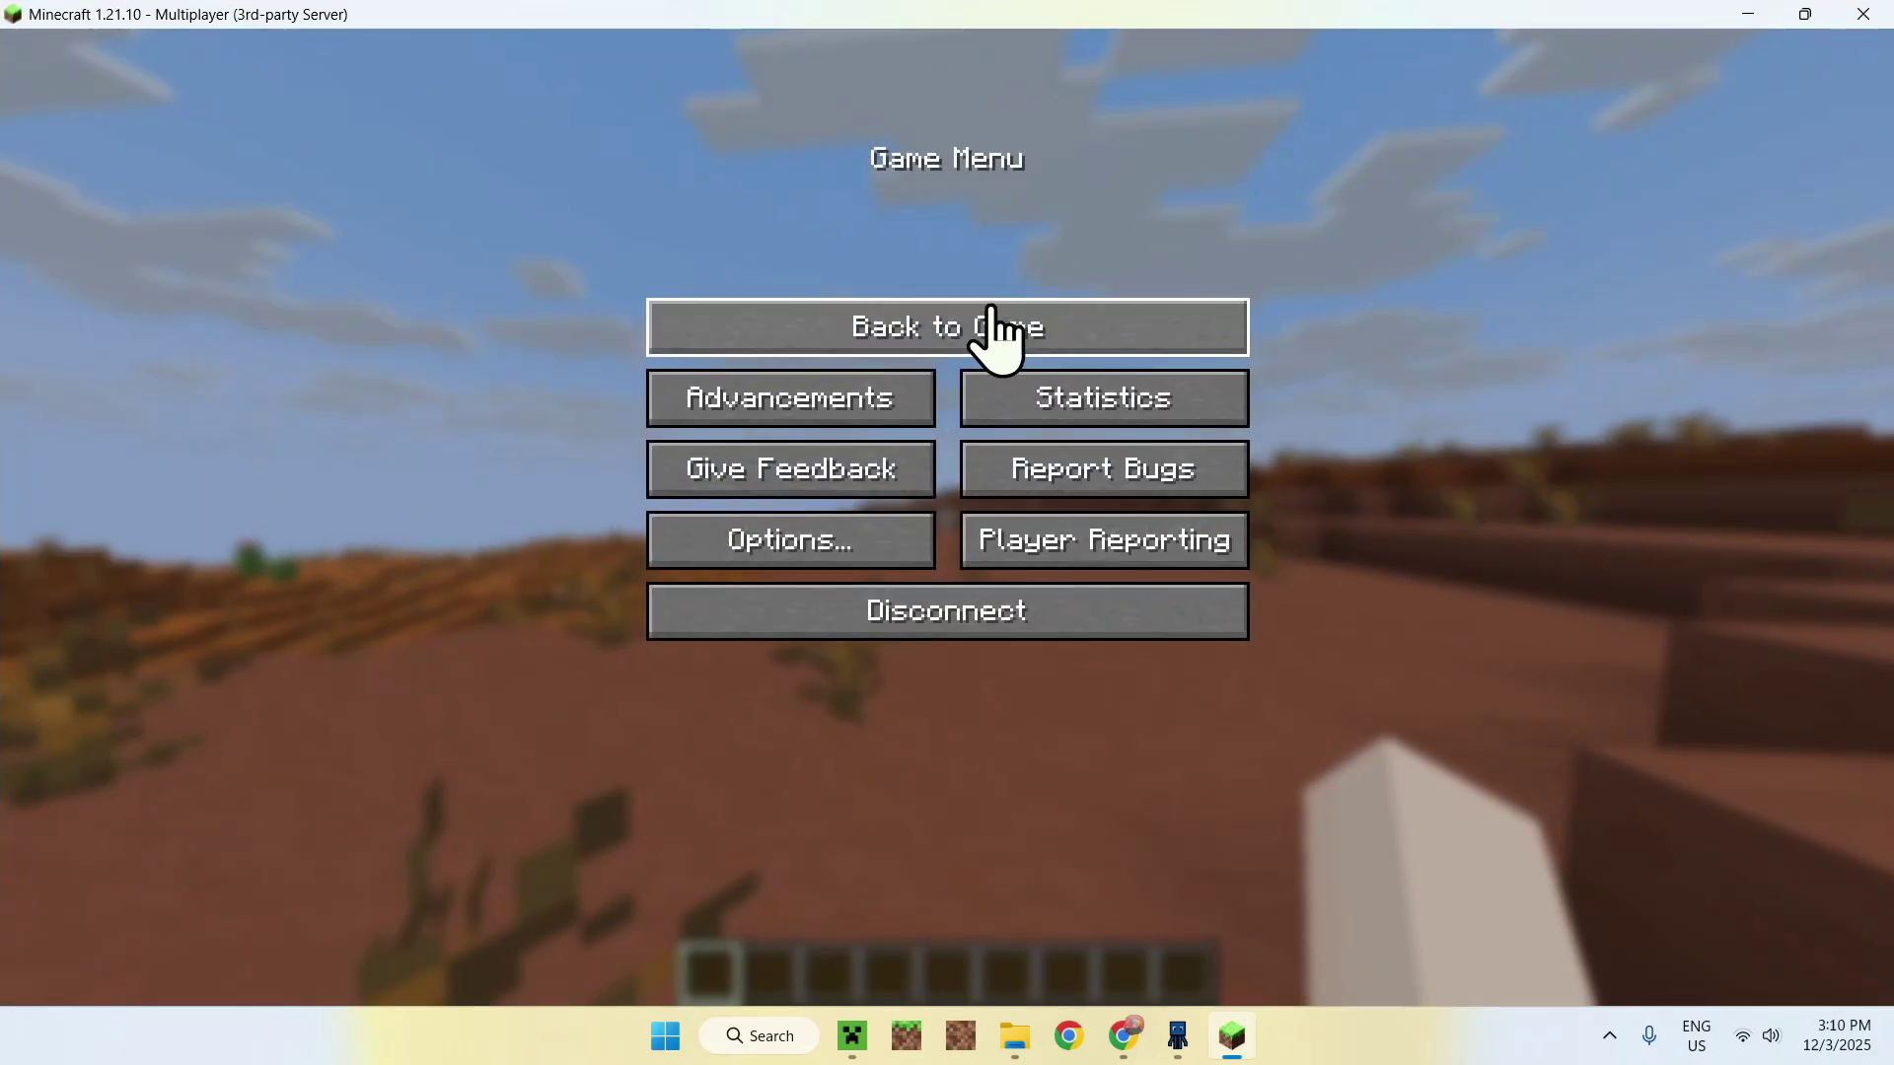
pyautogui.click(997, 338)
# - Walk across the red-sand terraces in third-person view (F5)
pyautogui.press('w')
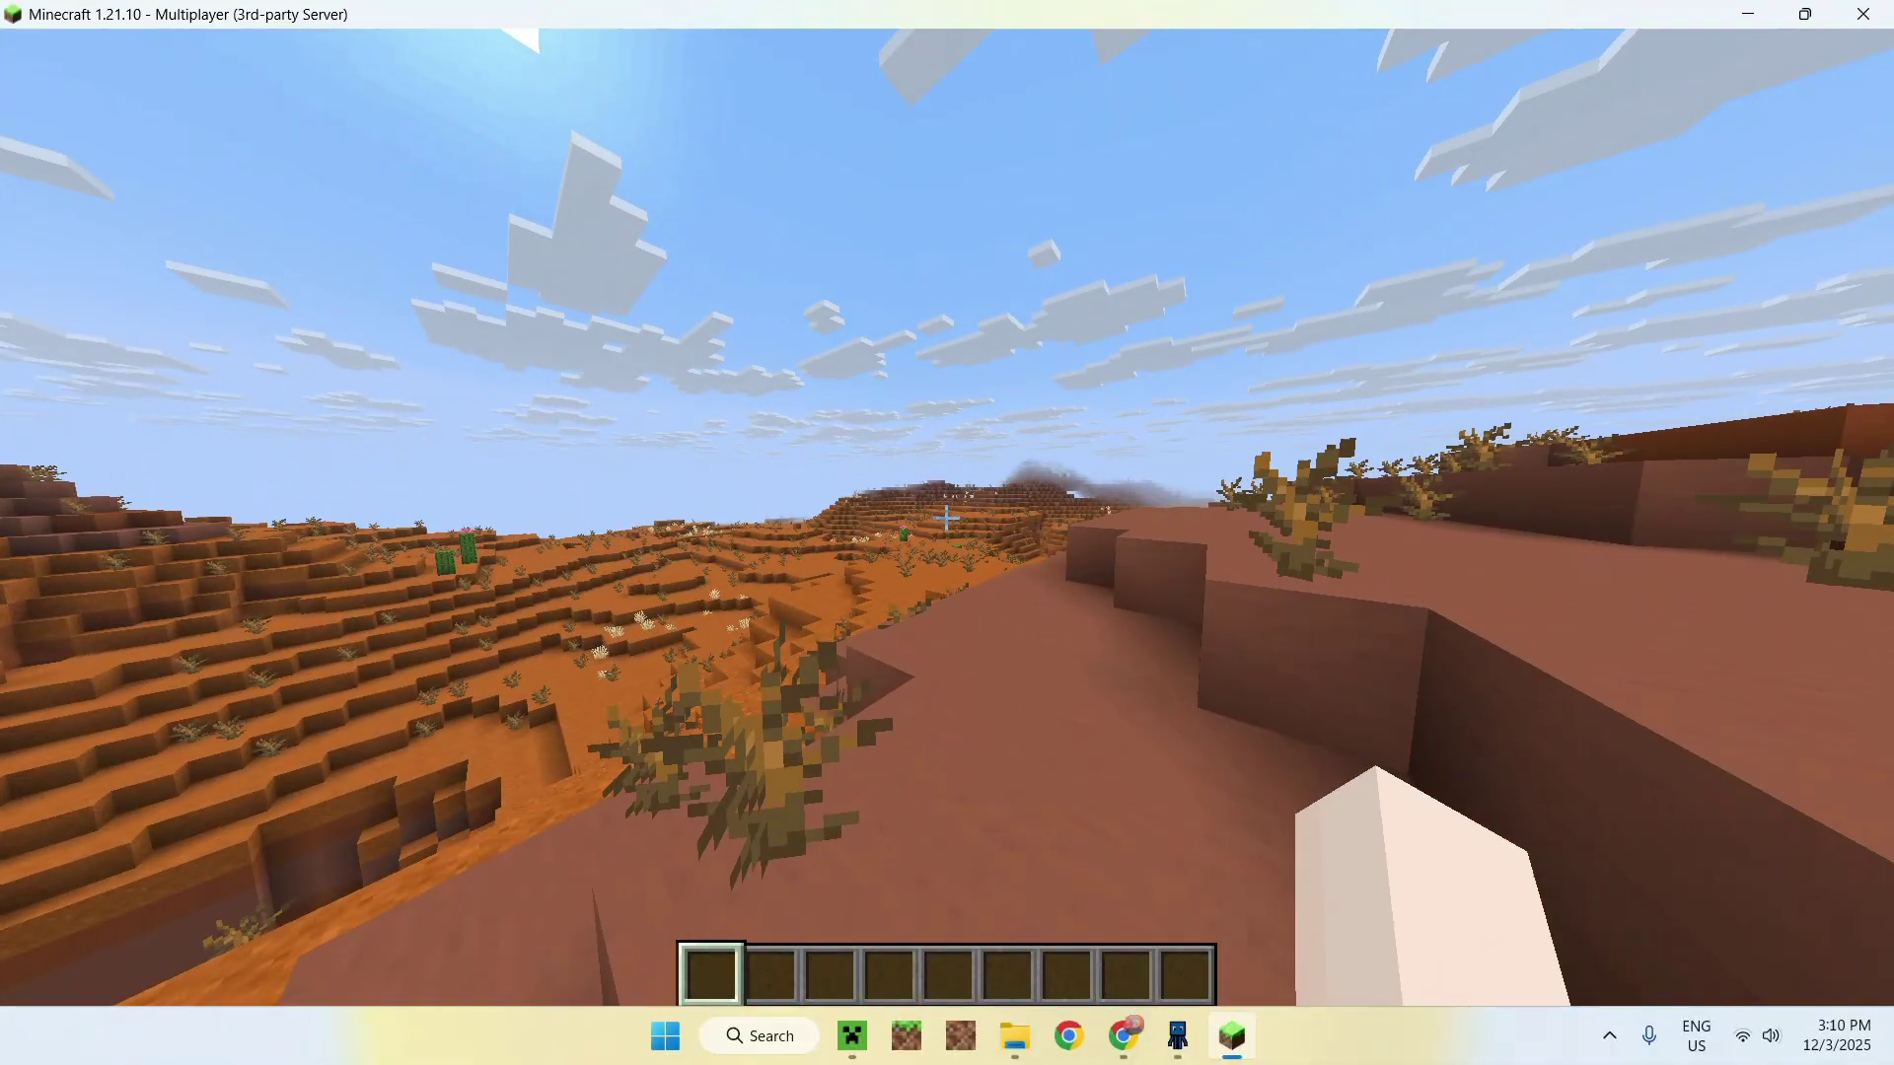
pyautogui.press('F5')
pyautogui.press('F5')
pyautogui.press('w')
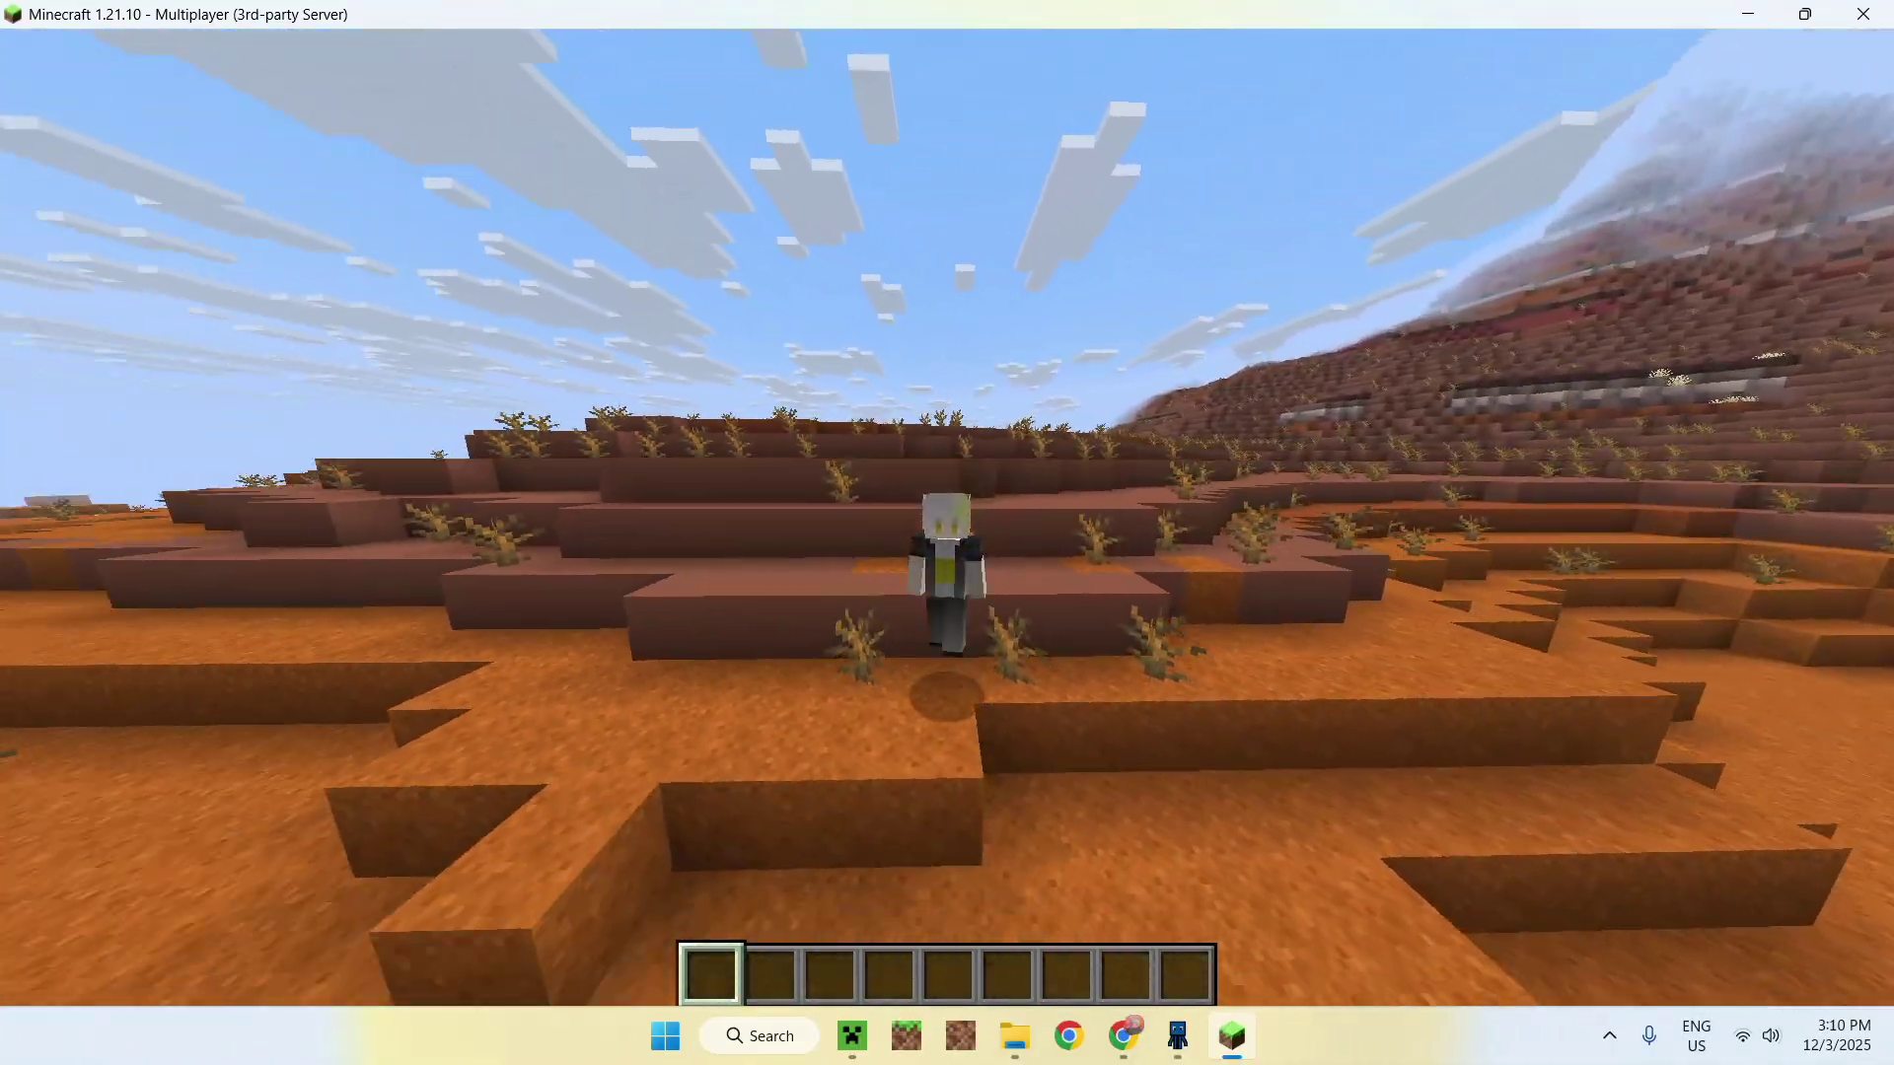
pyautogui.press('w')
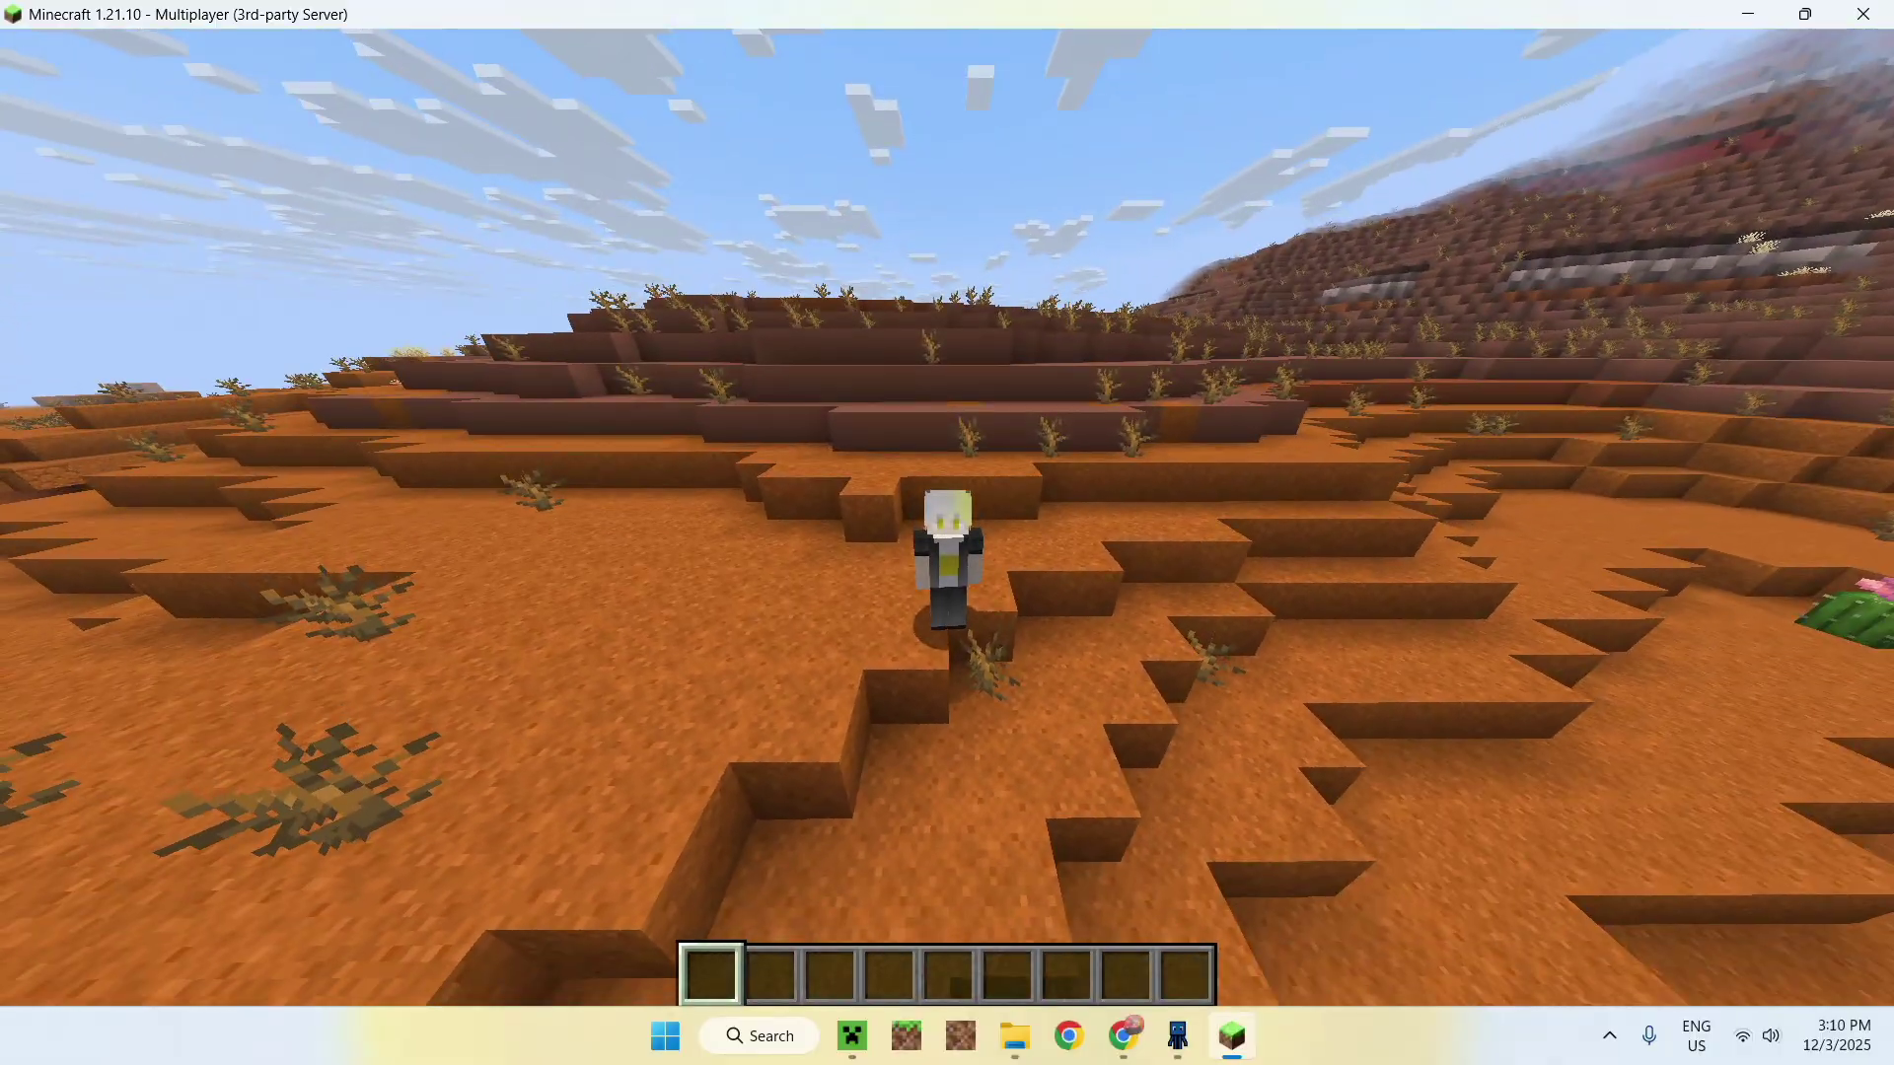